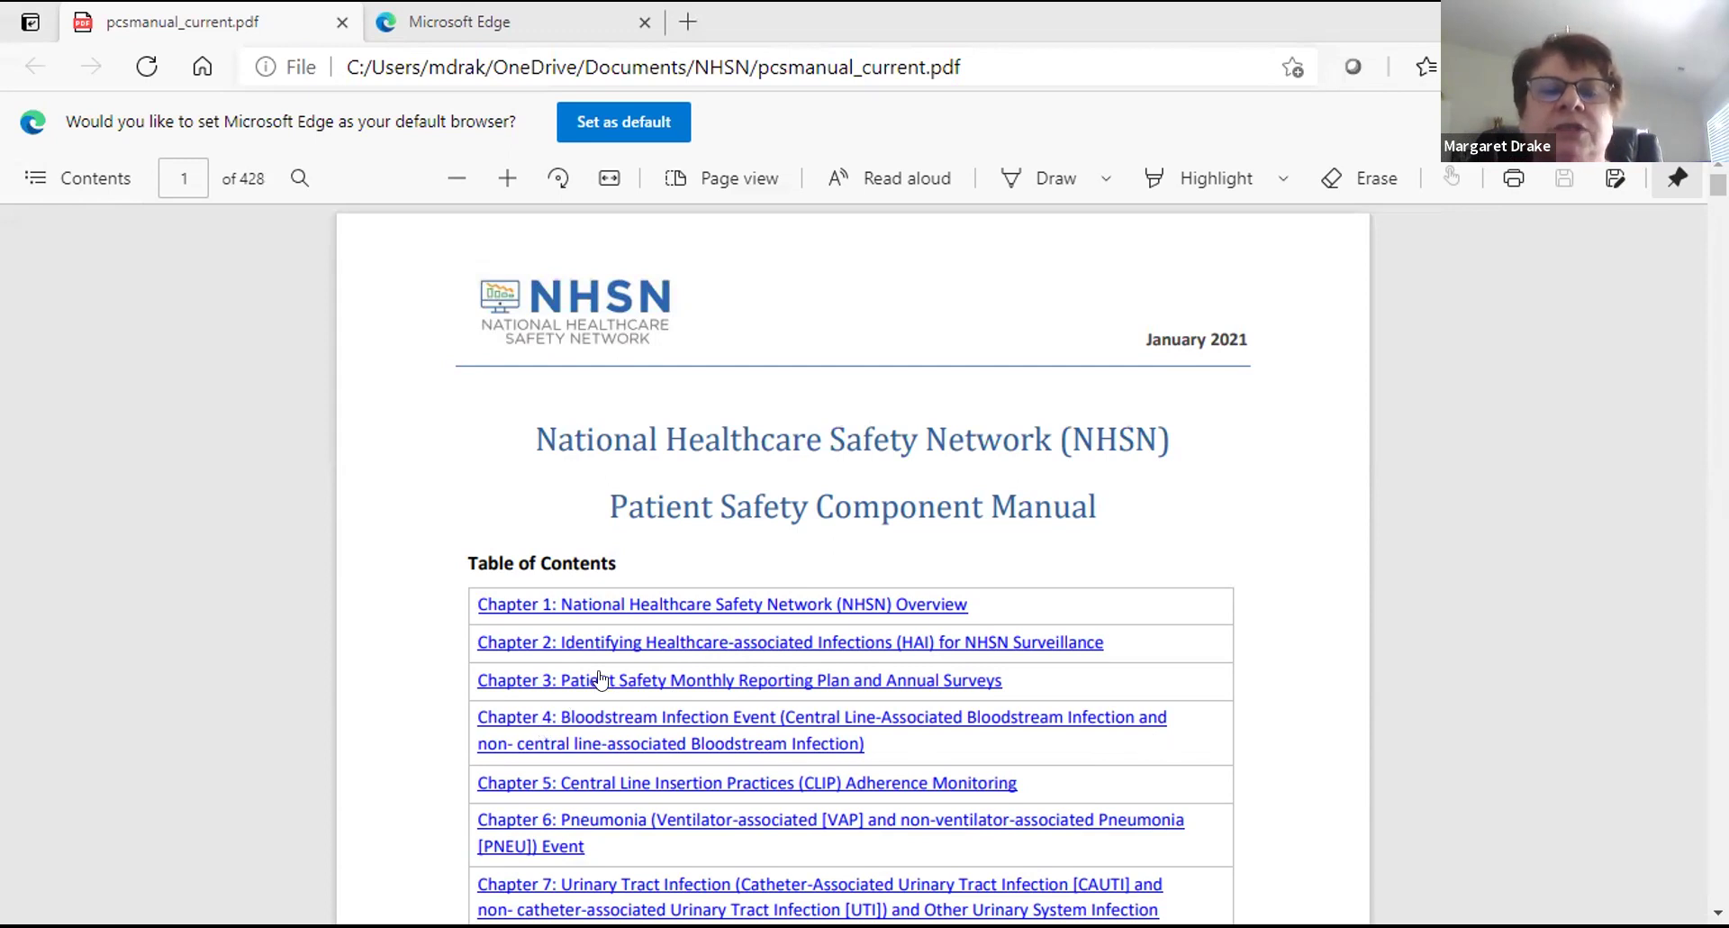
Look through the manual's table of contents and open Chapter 9: Surgical Site Infection (SSI) Event
scroll(907, 520, "down", 4)
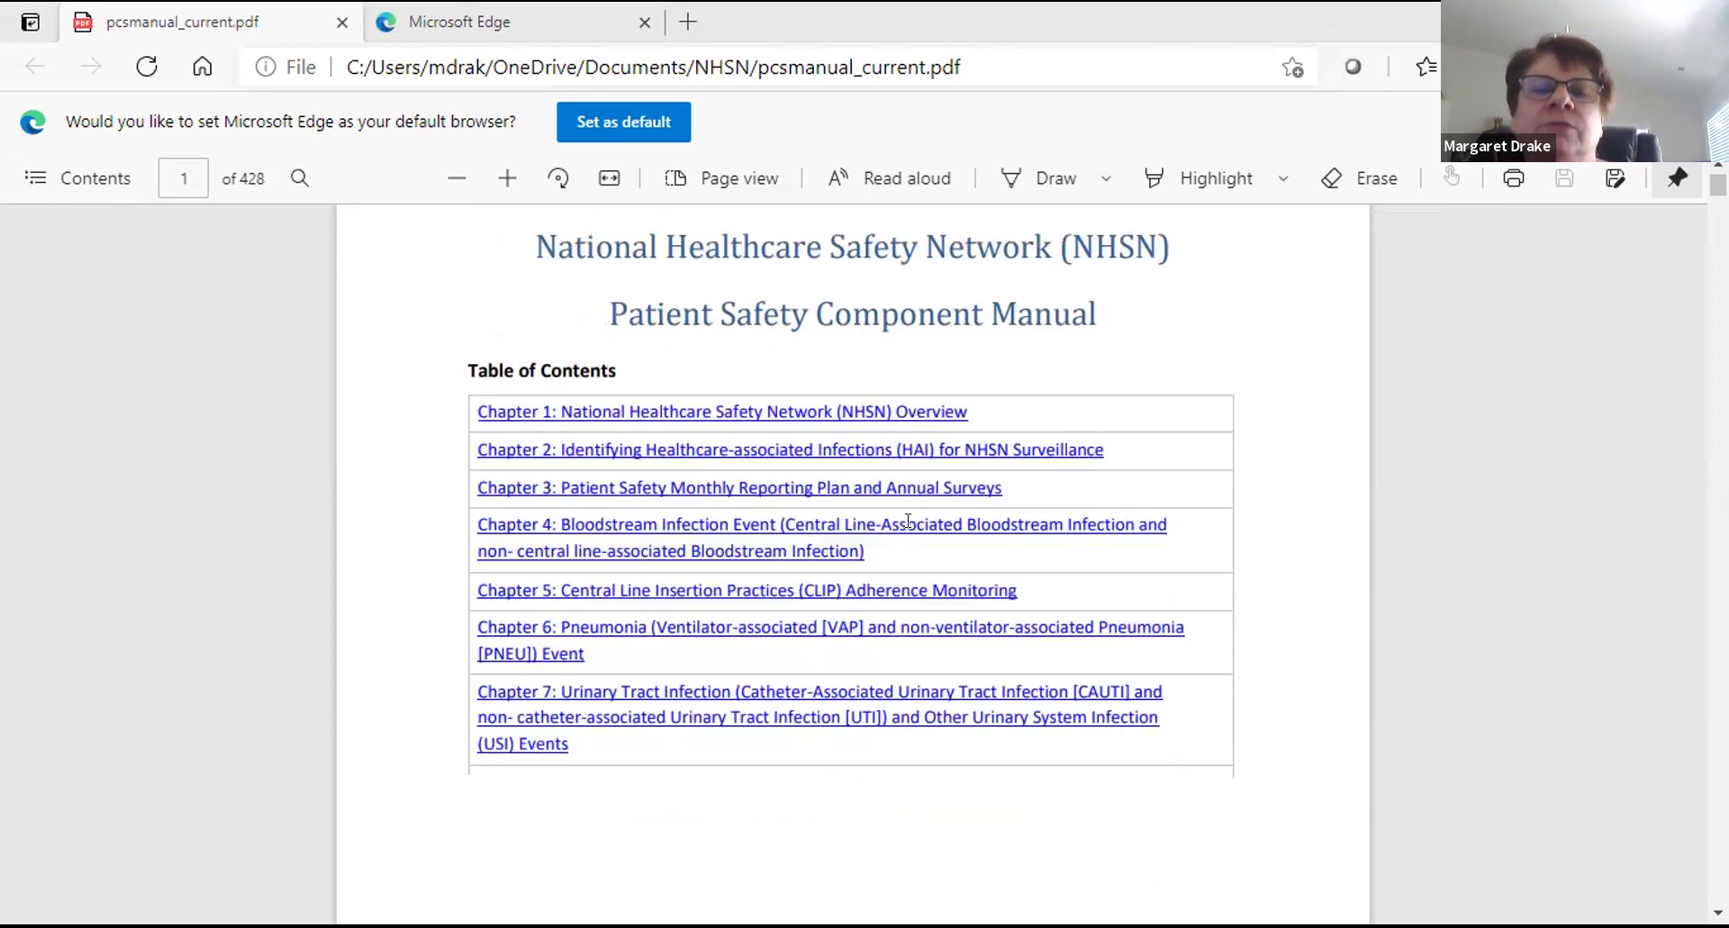
scroll(907, 519, "up", 4)
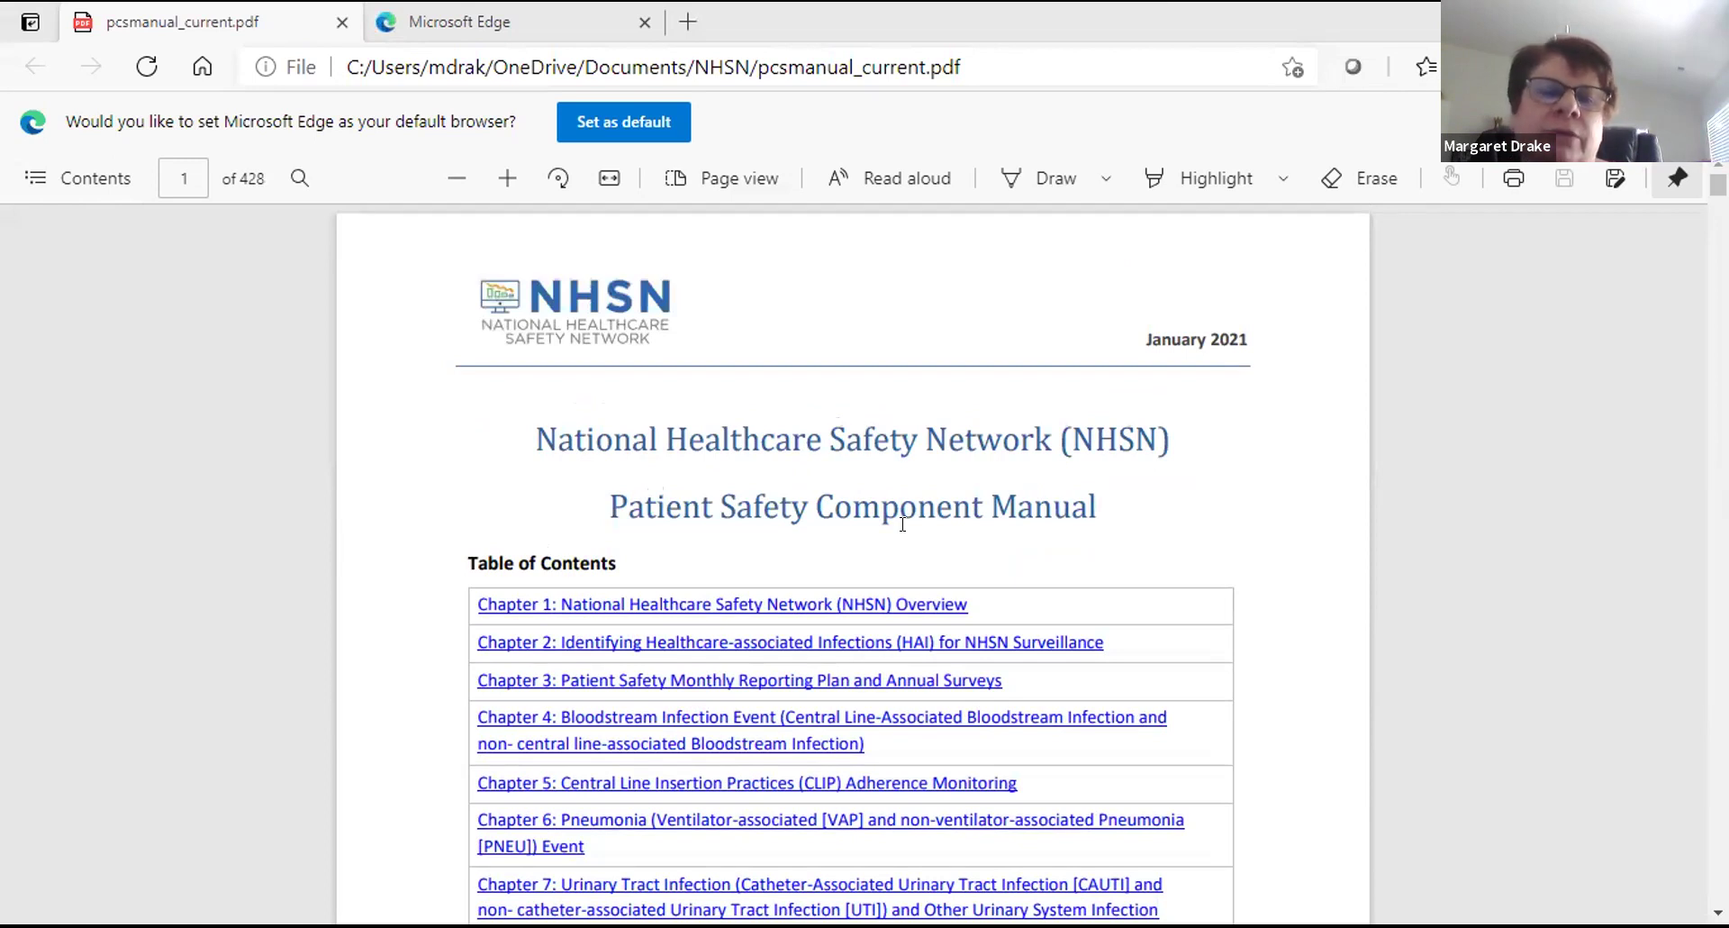
scroll(879, 524, "down", 3)
scroll(879, 524, "down", 2)
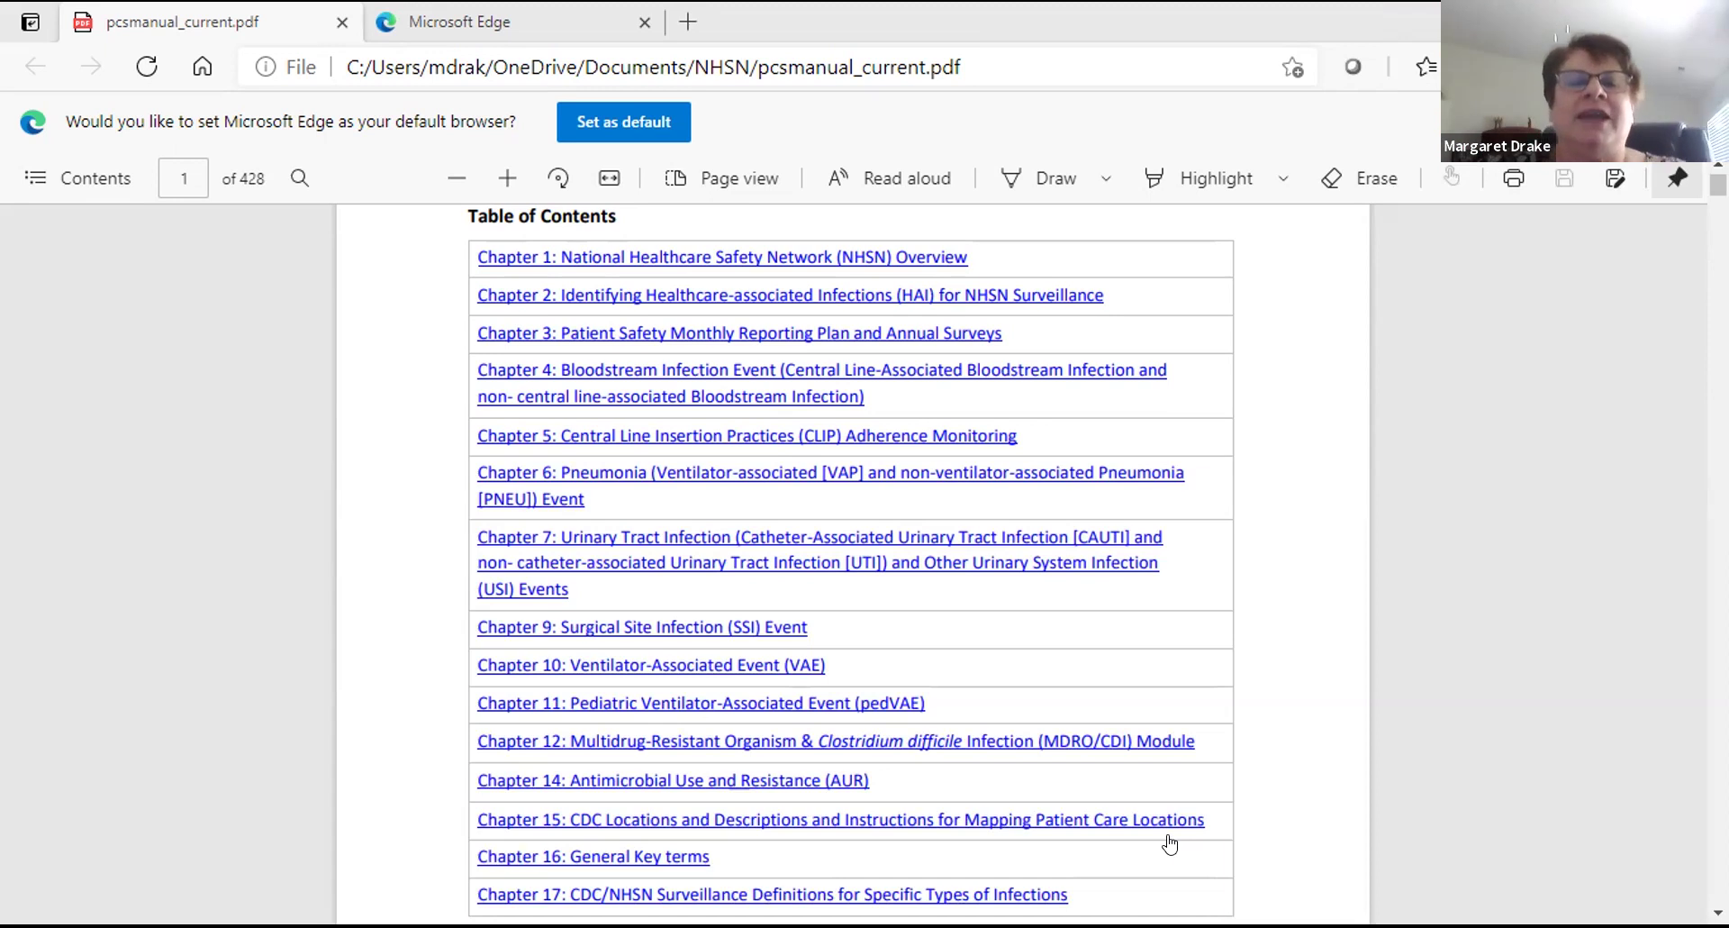
scroll(716, 523, "down", 3)
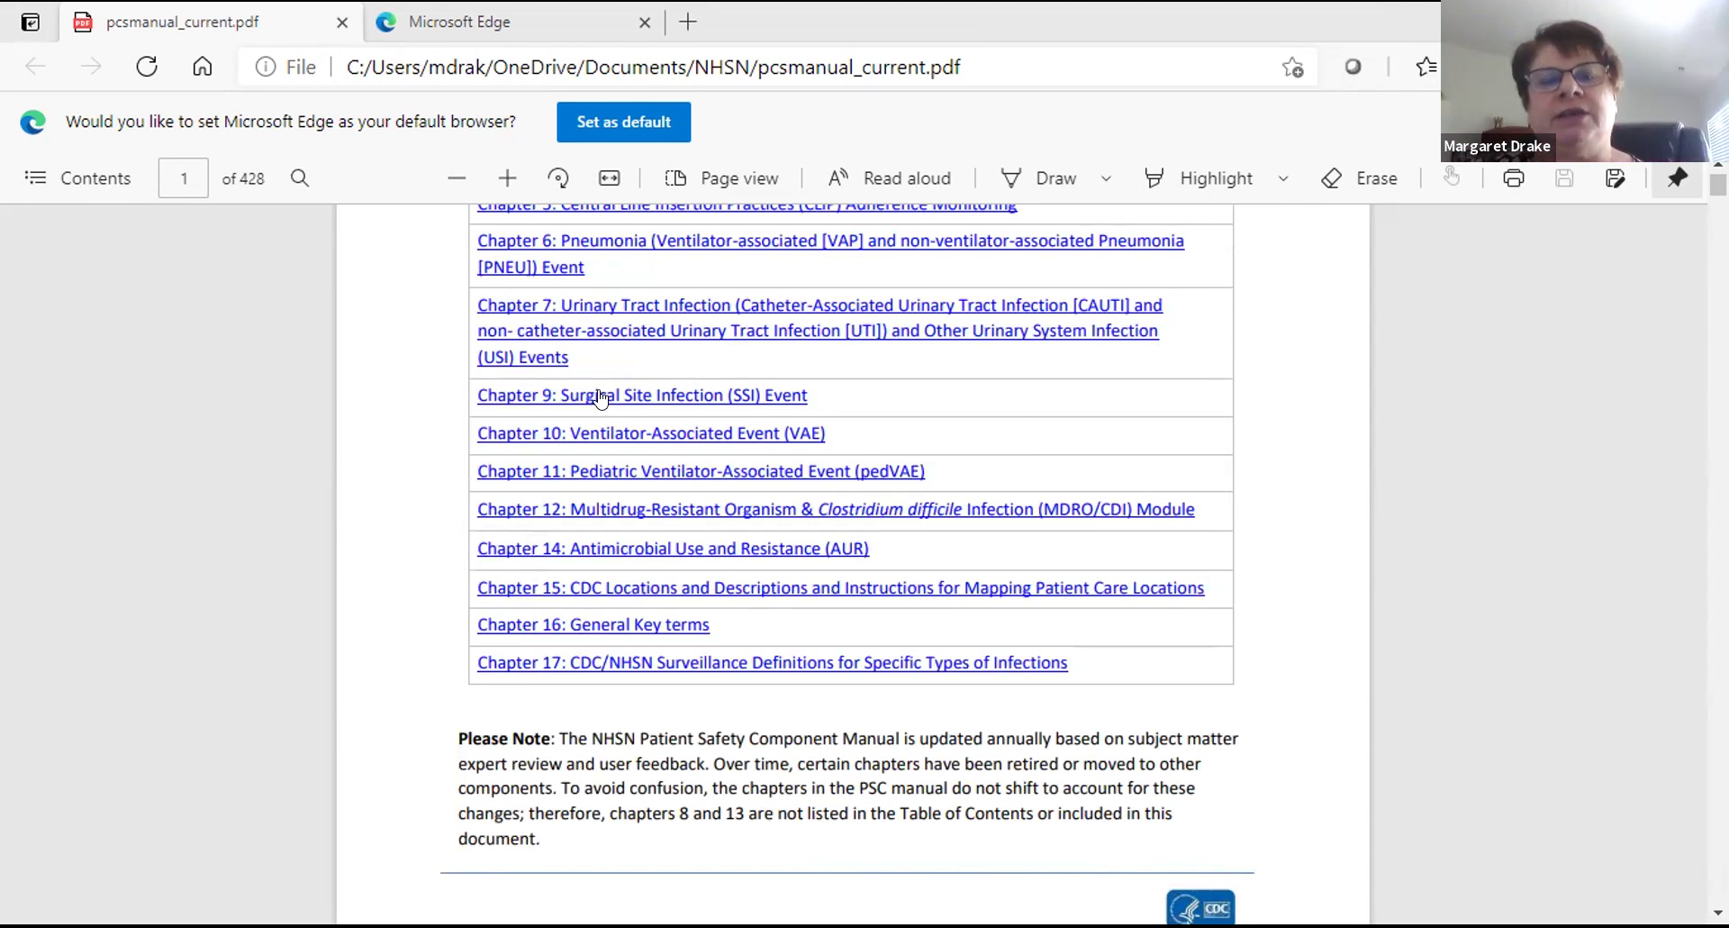
left_click(601, 398)
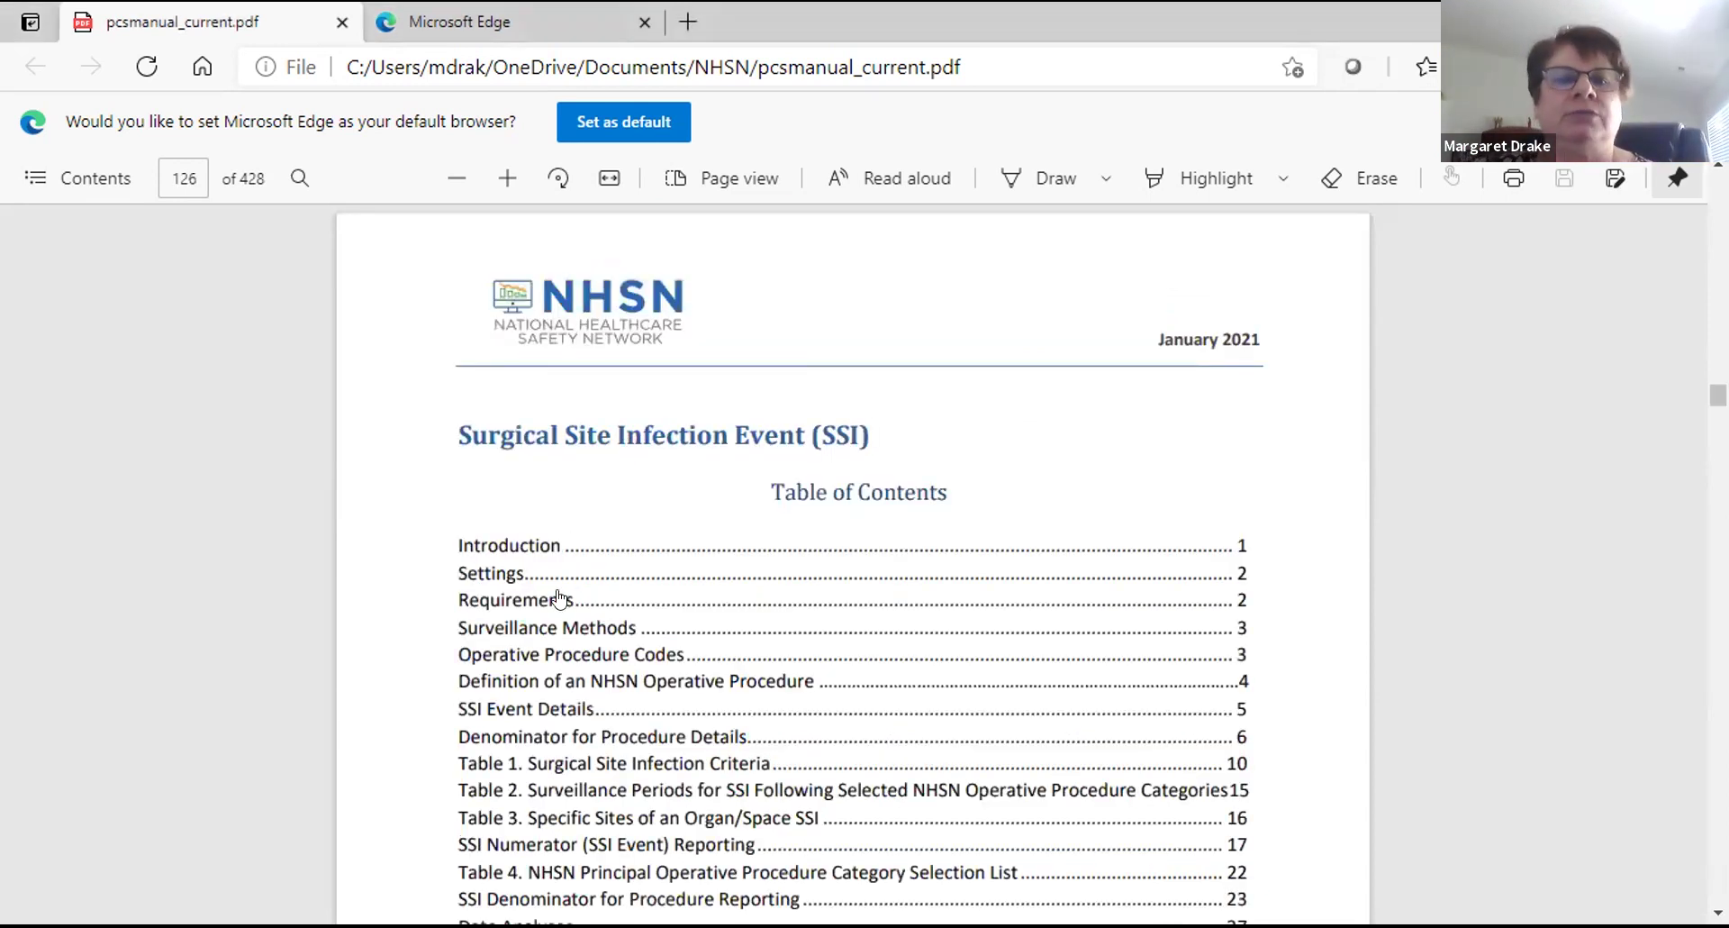
Open the Denominator for Procedure Details section and review its definitions from ASA physical status through height
scroll(558, 598, "down", 1)
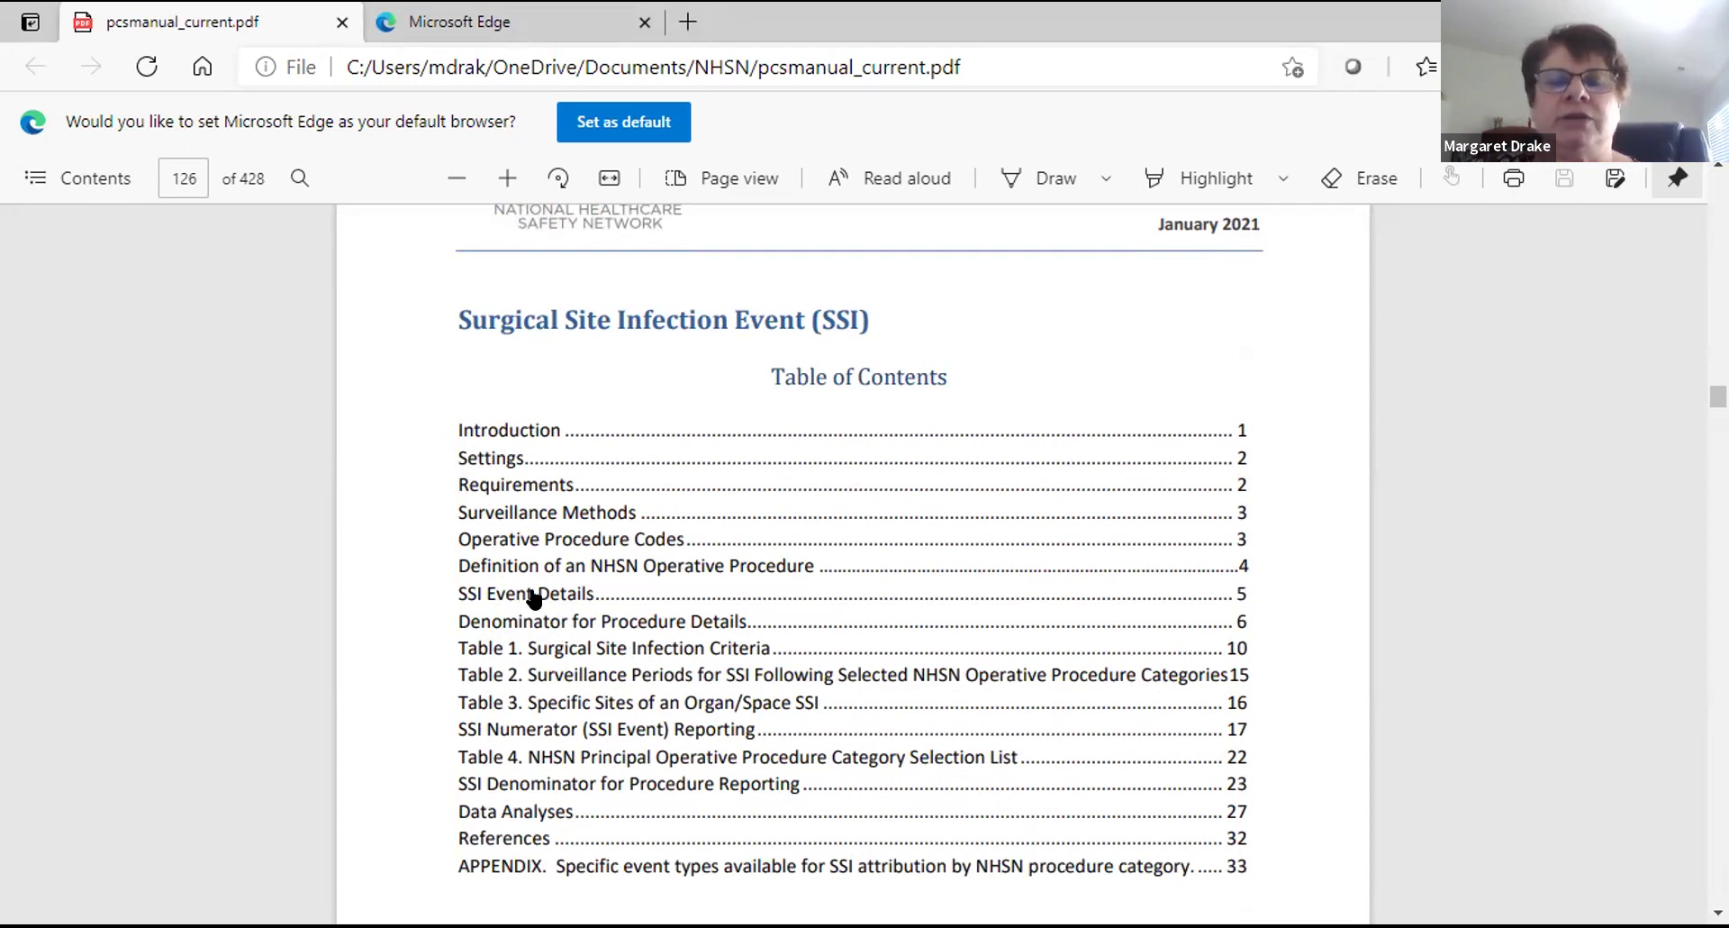
left_click(580, 616)
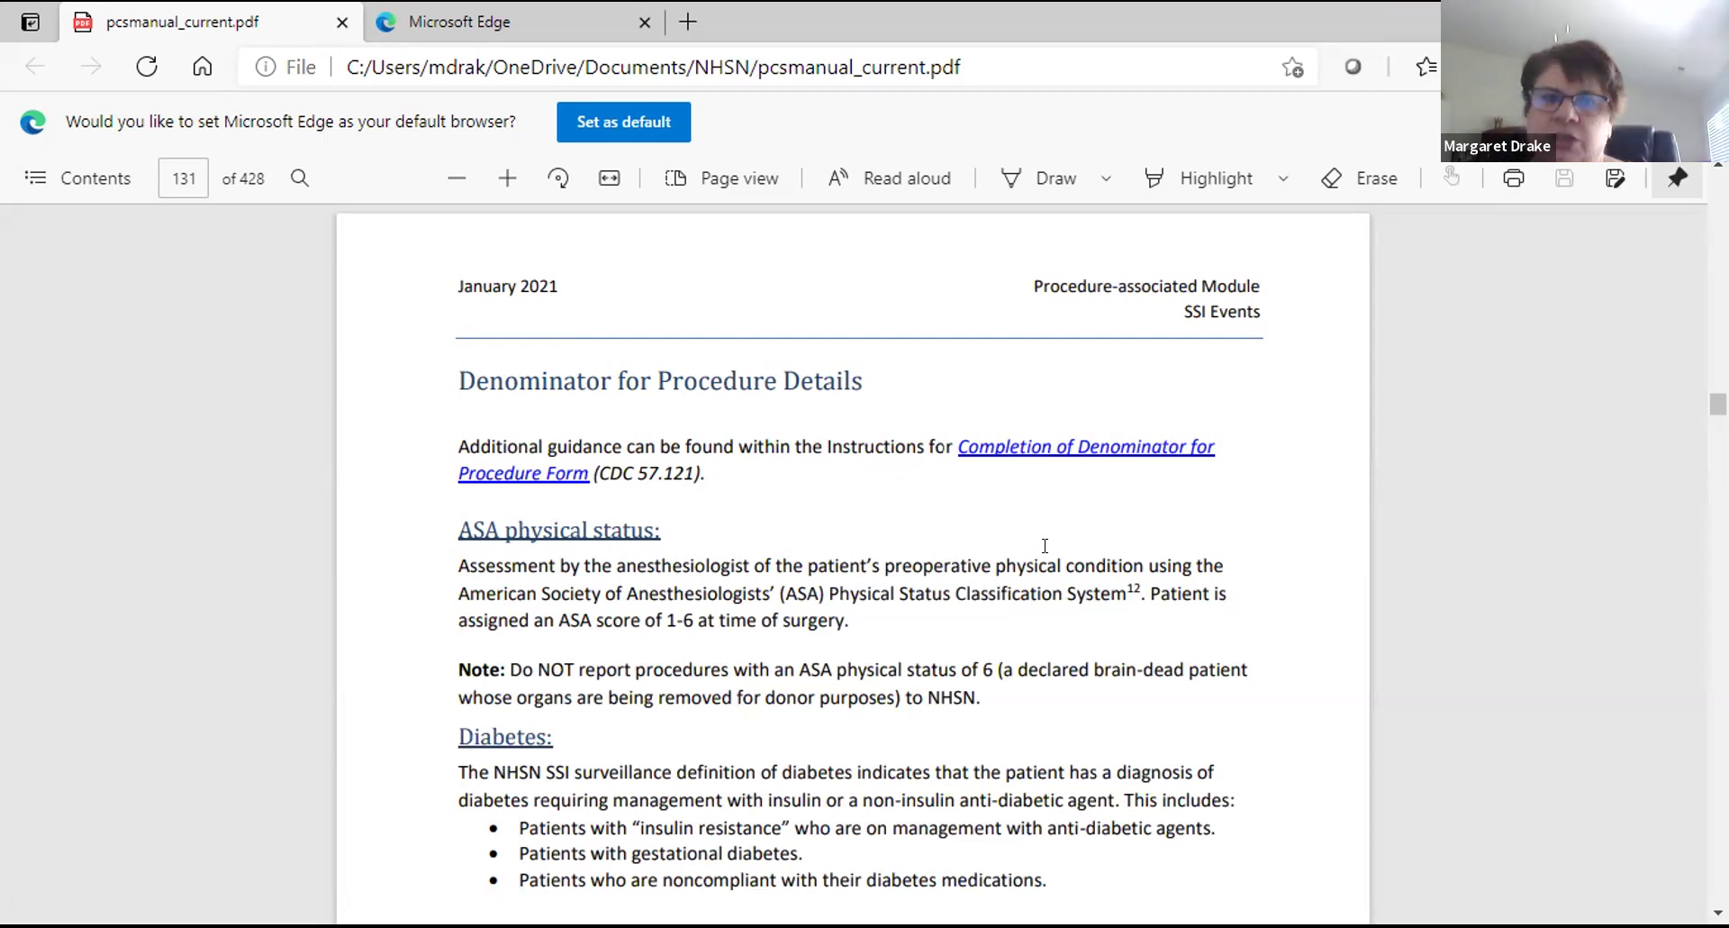
scroll(904, 556, "down", 1)
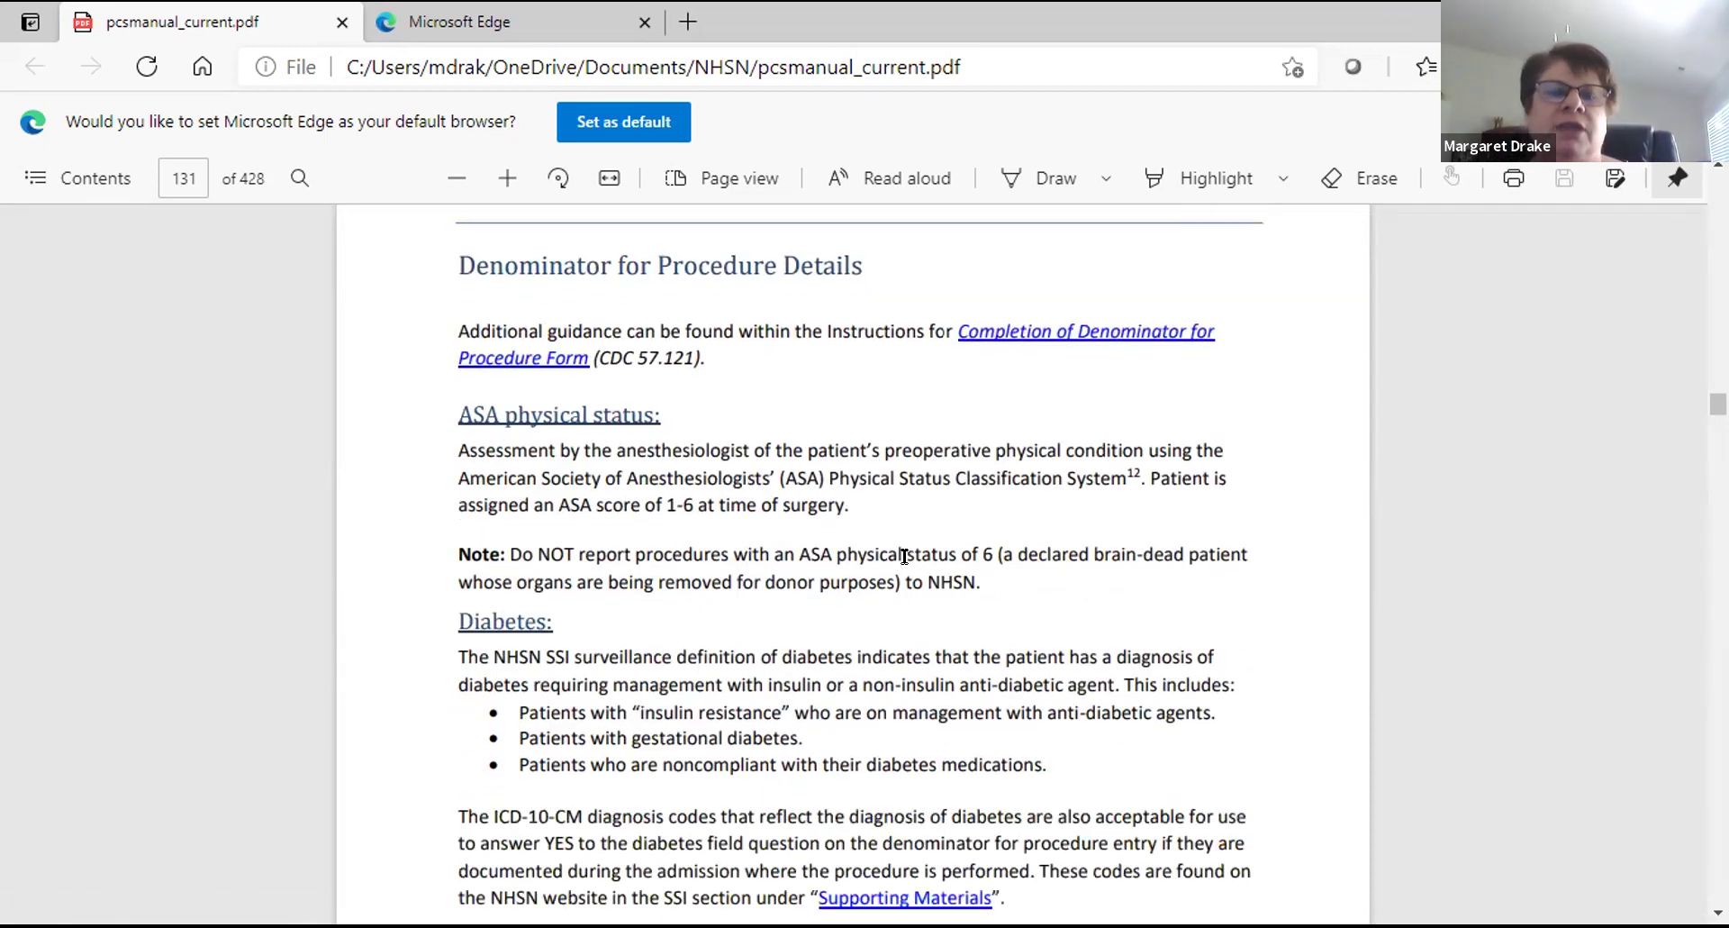
scroll(904, 555, "down", 4)
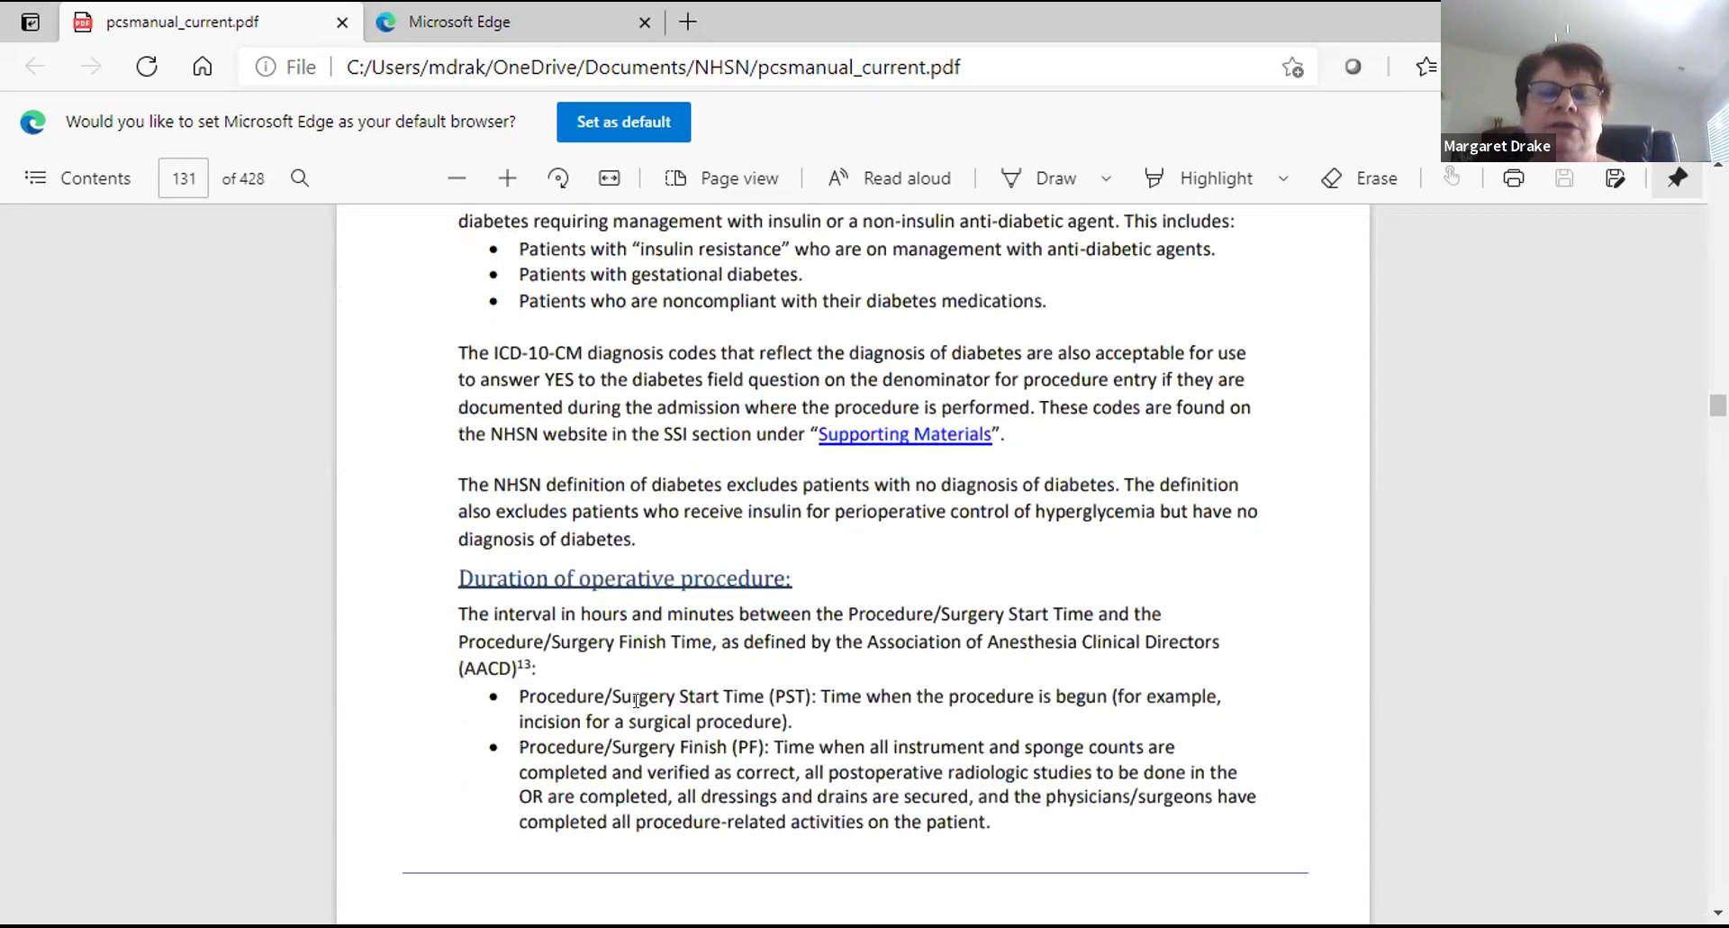
scroll(742, 726, "down", 6)
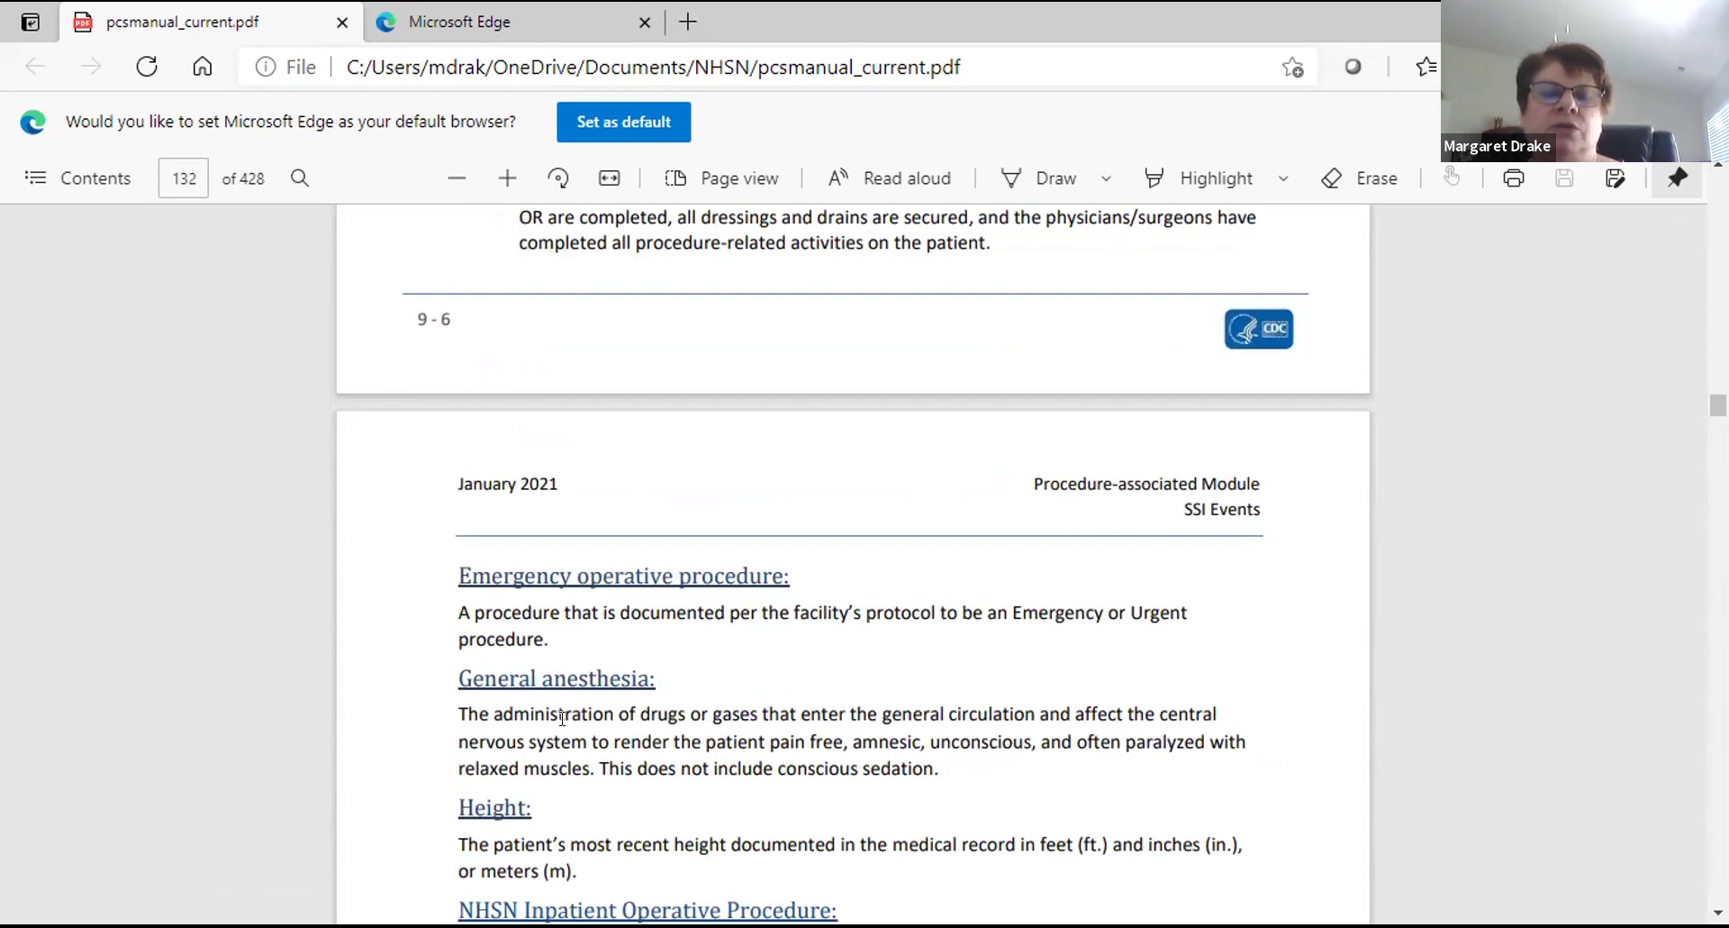
scroll(636, 706, "down", 1)
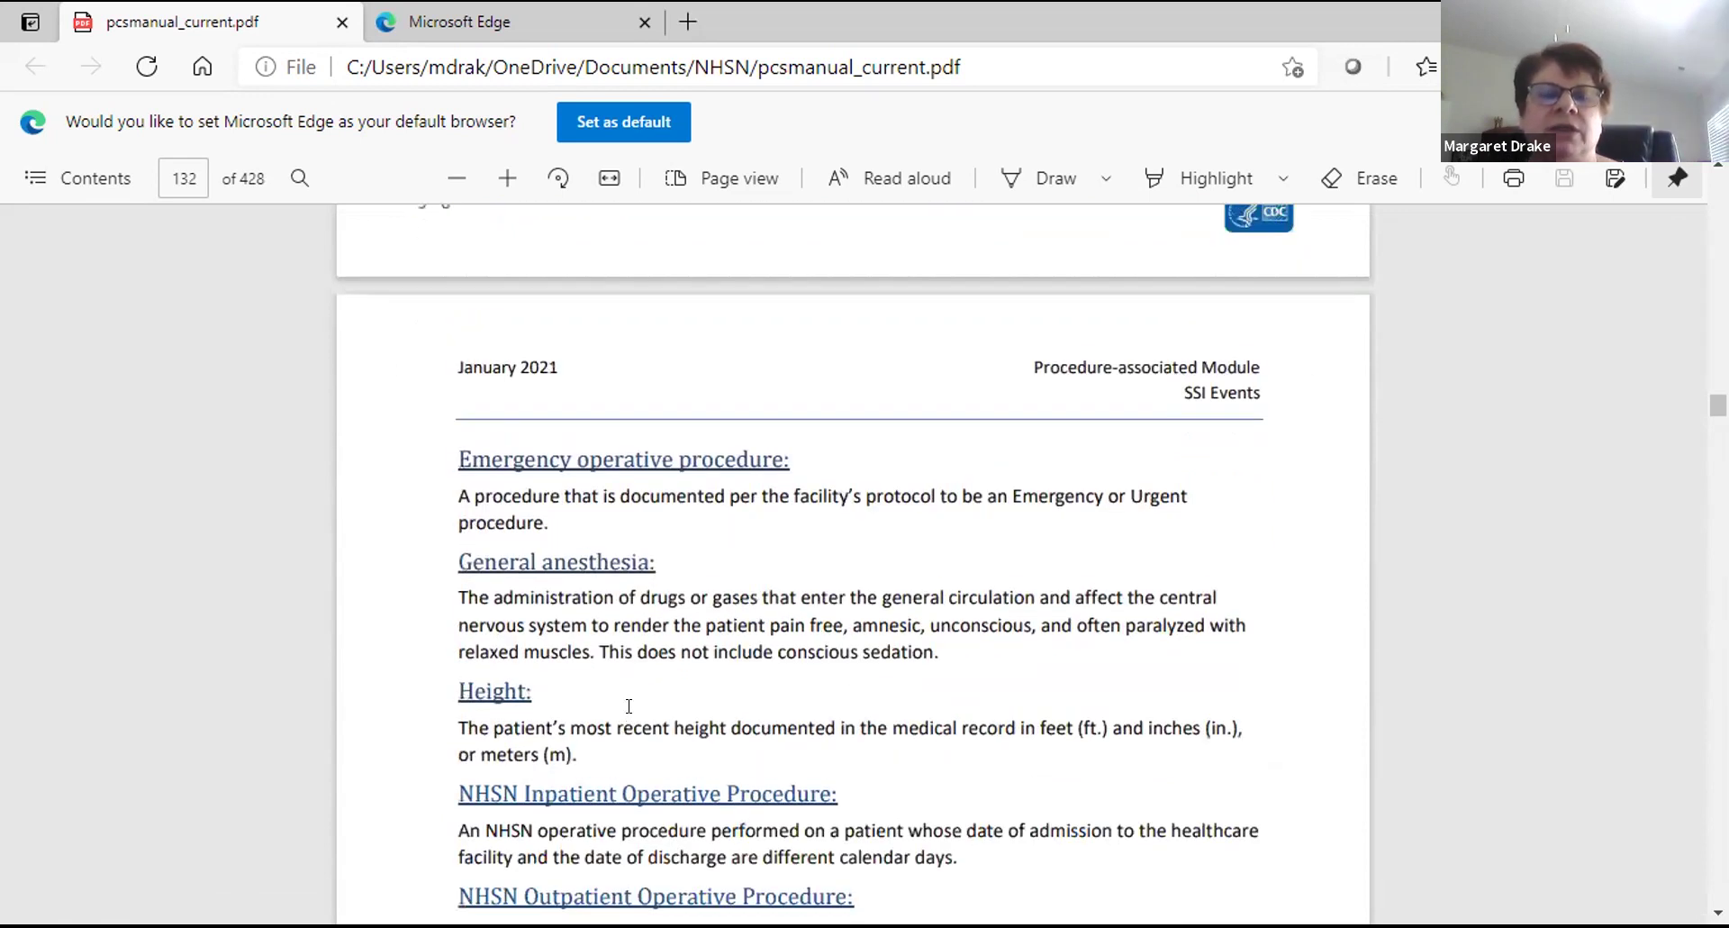
scroll(623, 709, "down", 1)
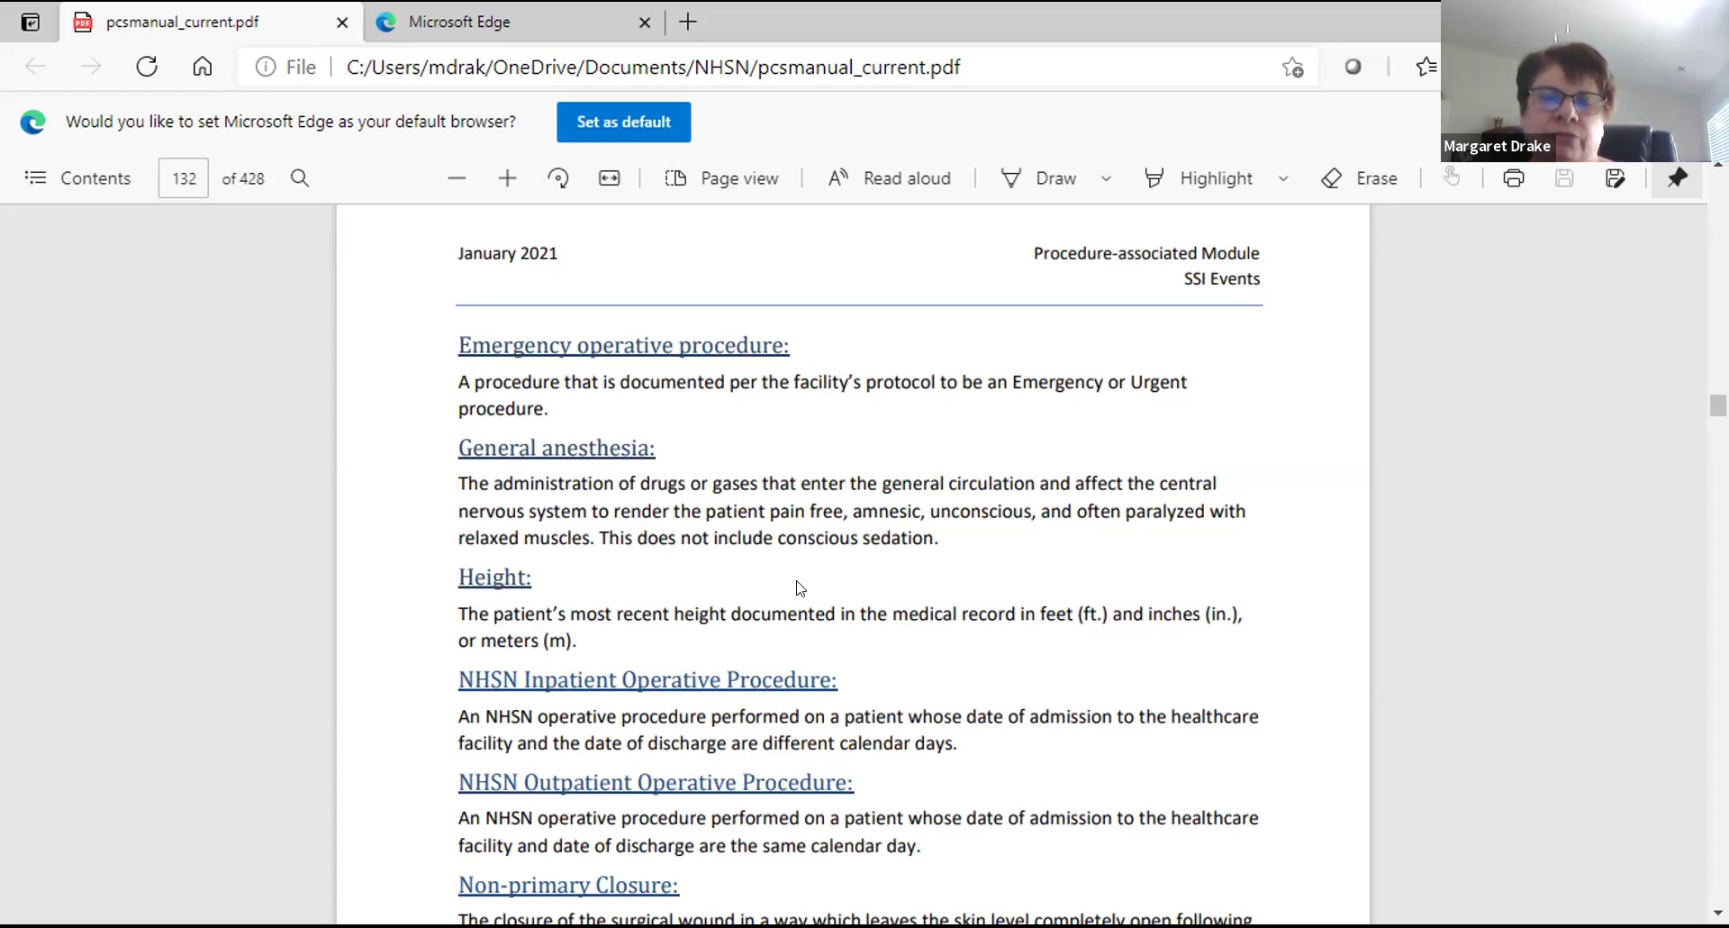
Review the remaining denominator definitions, including wound closure, the ICD-10 scope designation table, trauma, weight and wound class
scroll(792, 590, "down", 4)
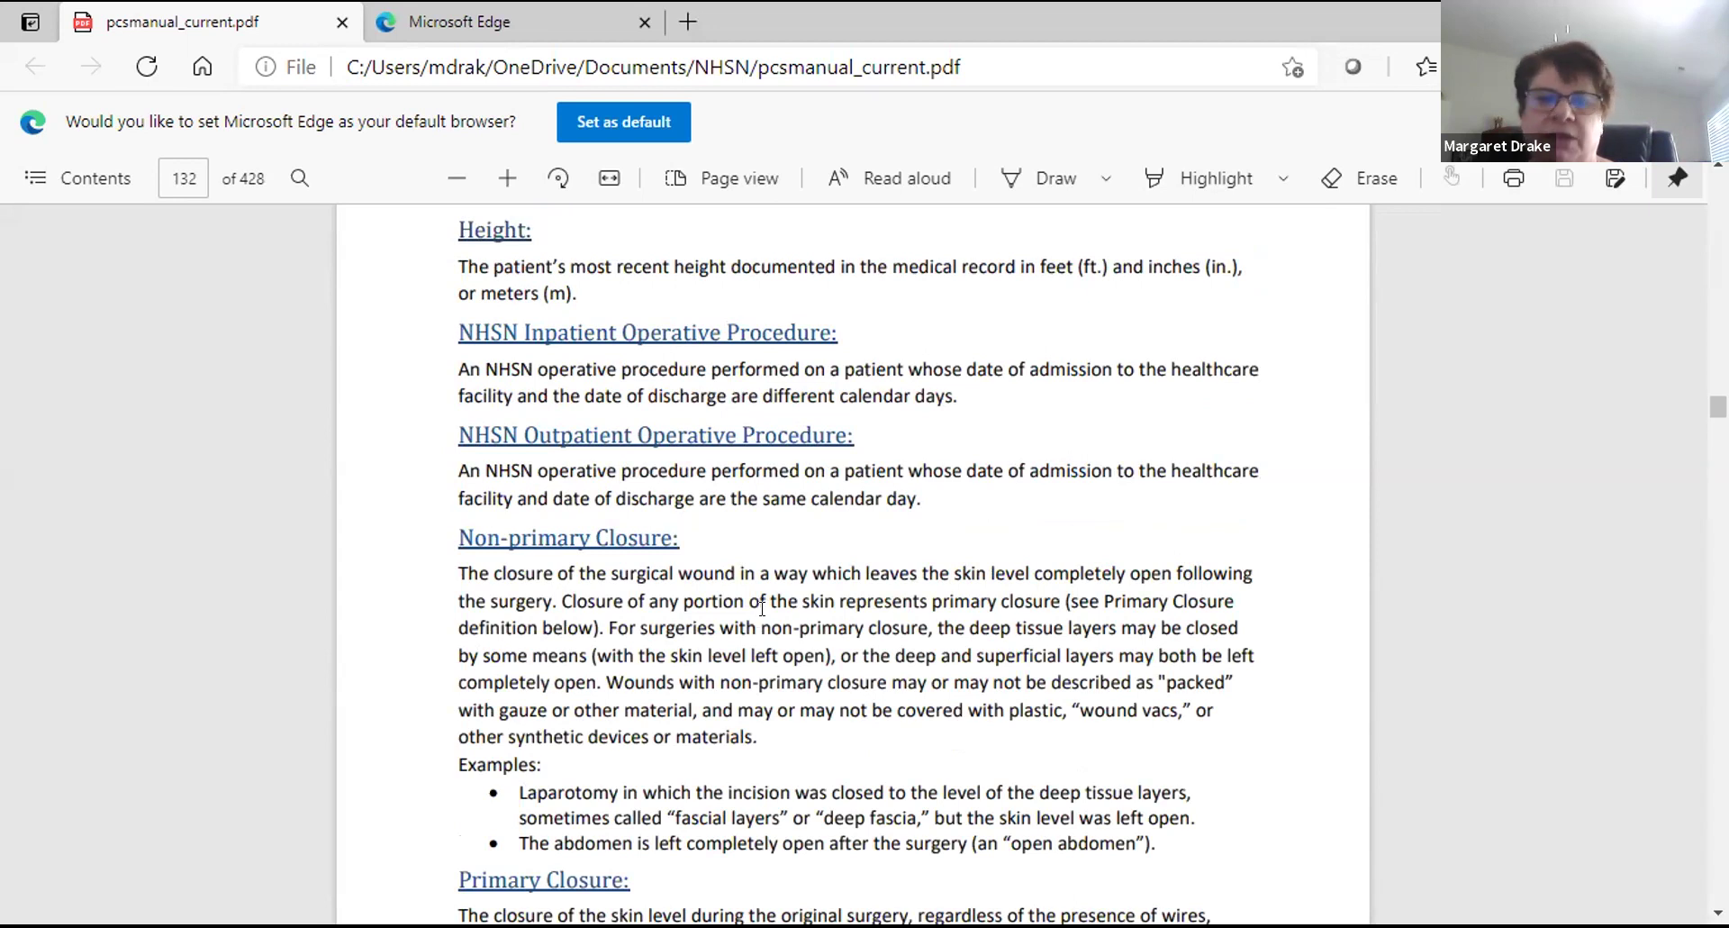
scroll(757, 623, "down", 4)
scroll(760, 618, "down", 8)
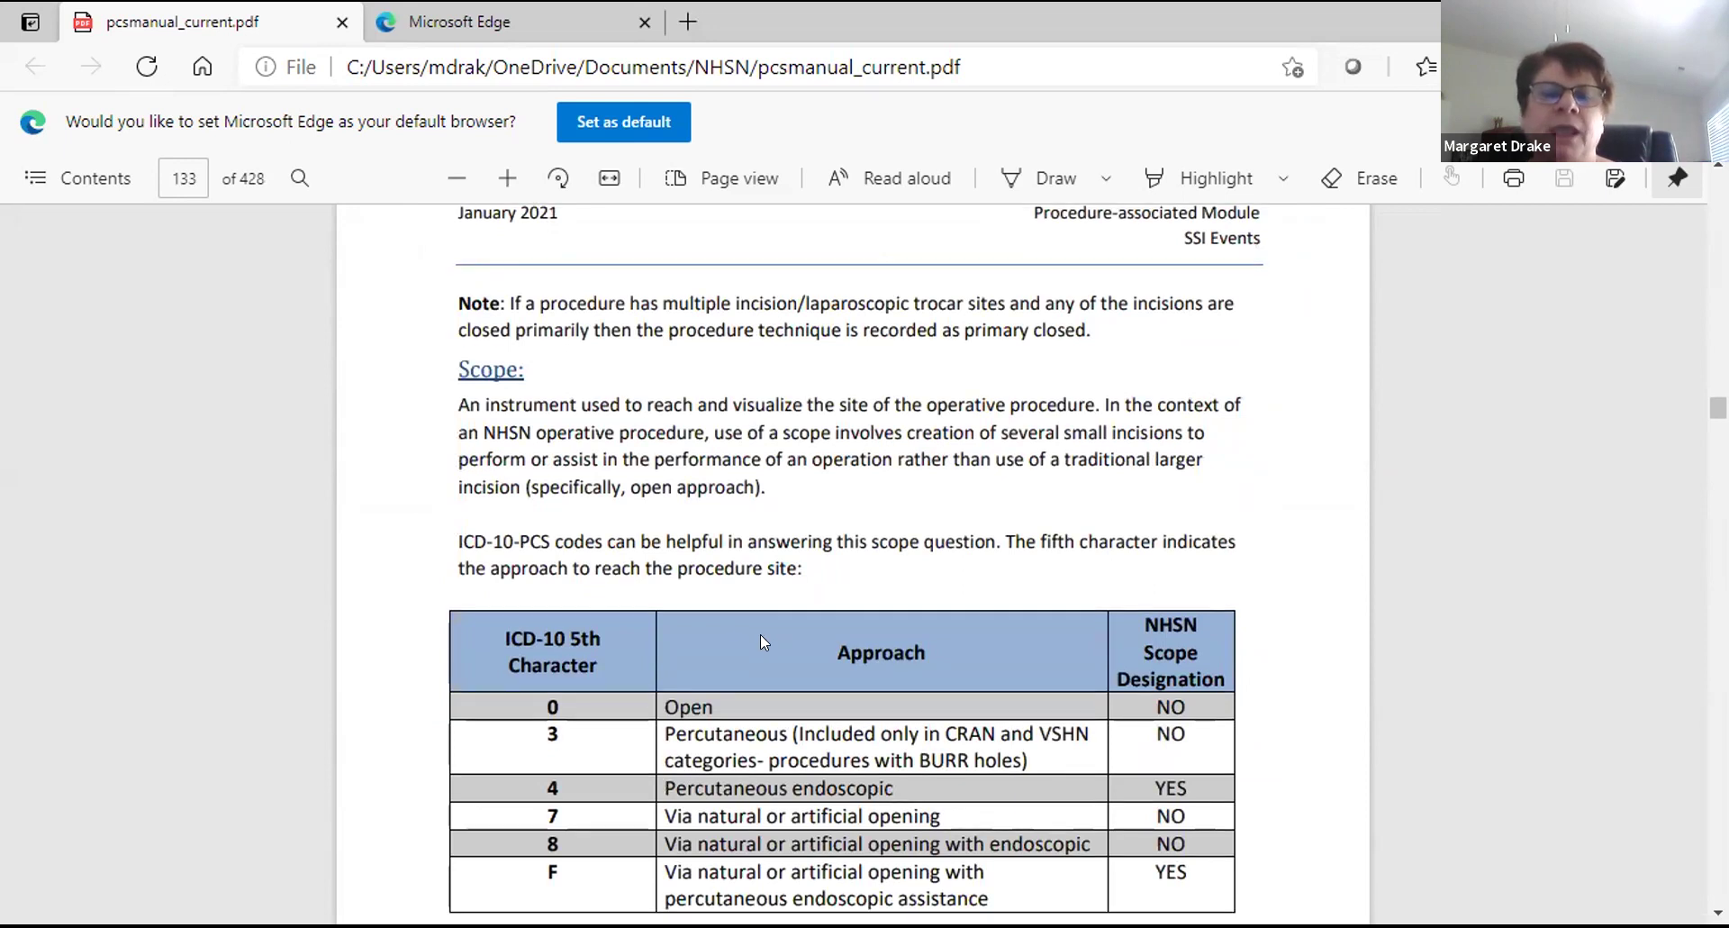
scroll(760, 634, "down", 3)
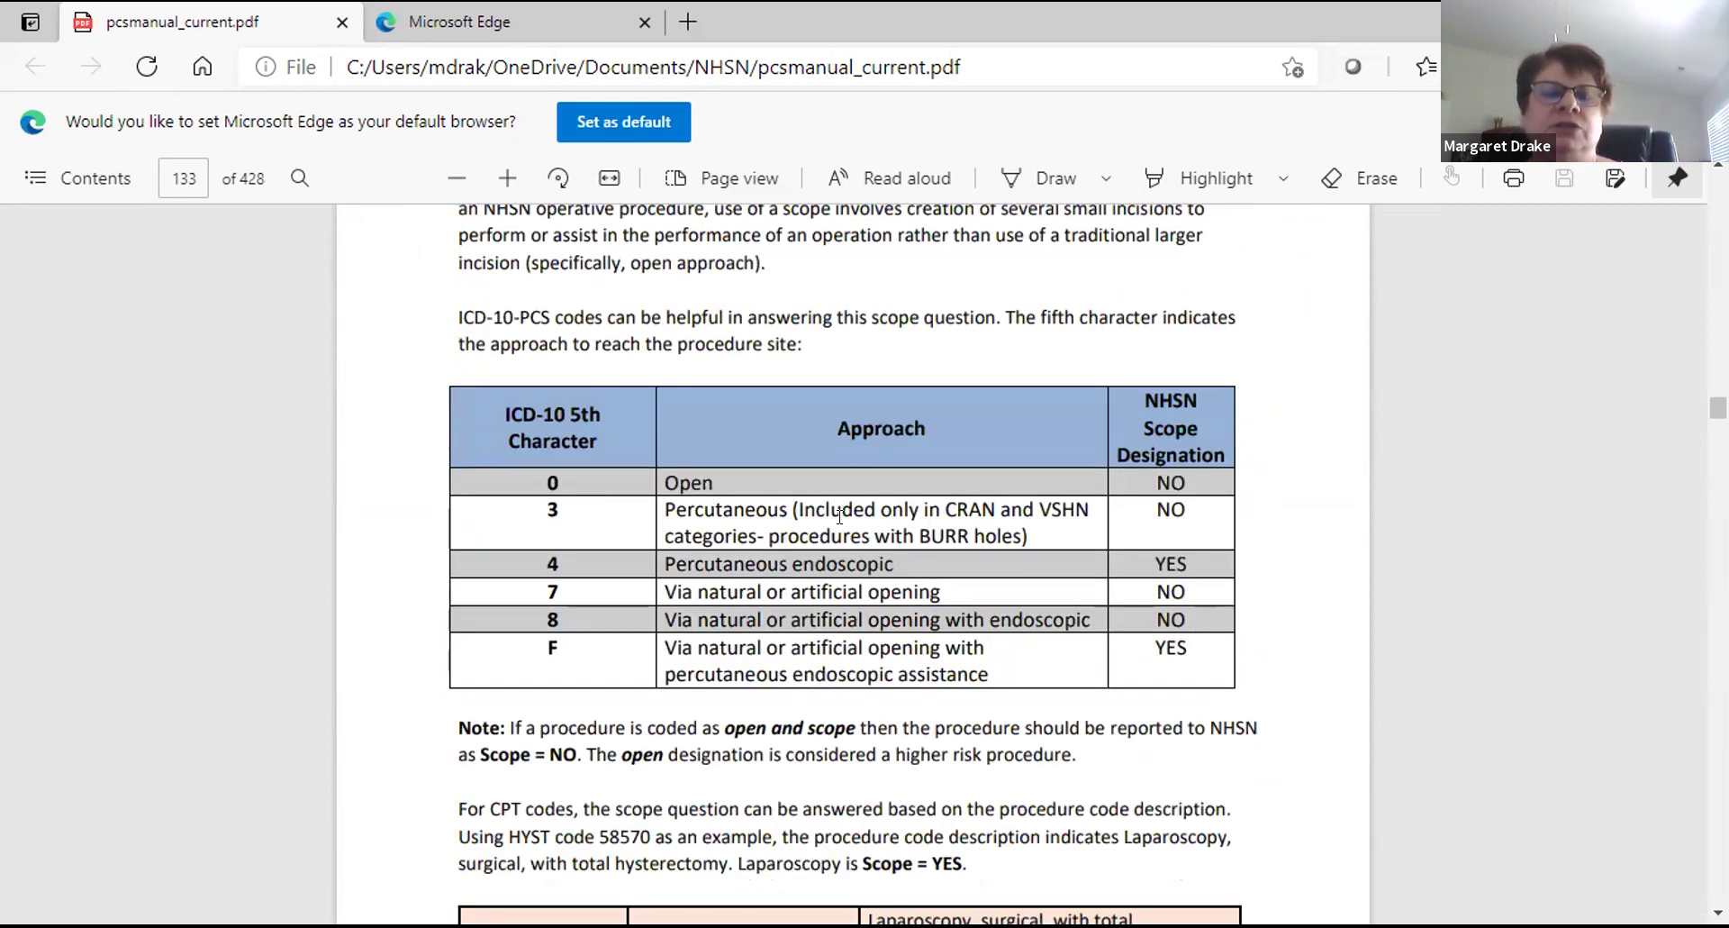
scroll(764, 565, "down", 1)
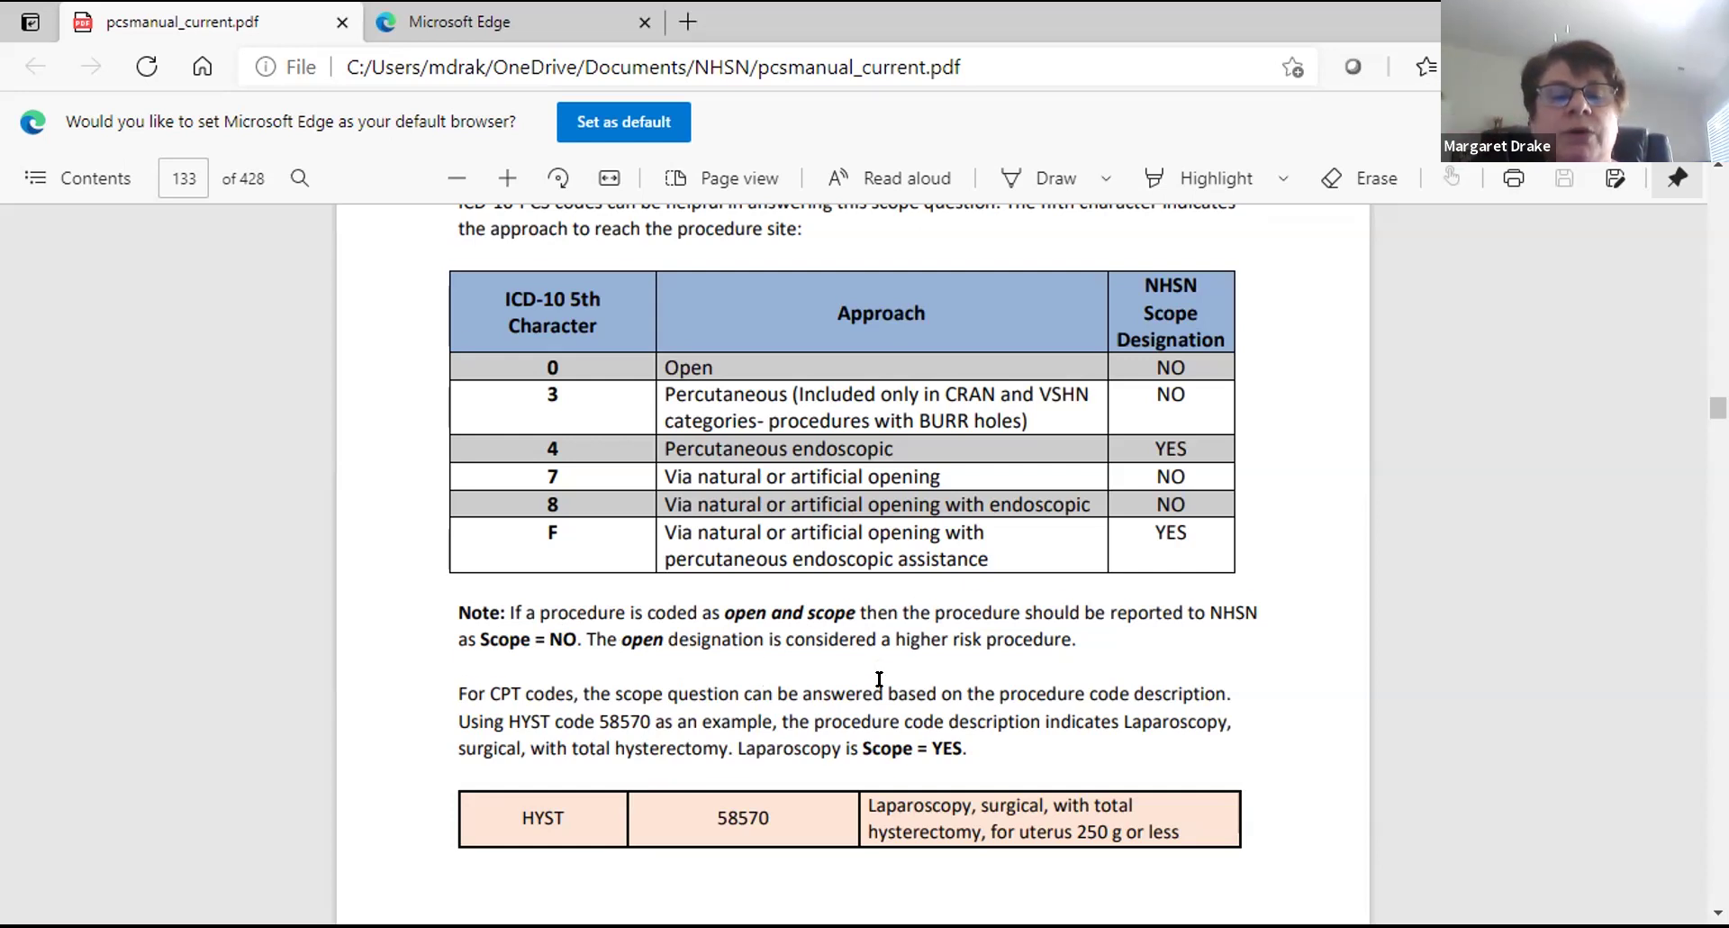
scroll(878, 671, "down", 9)
scroll(887, 678, "down", 2)
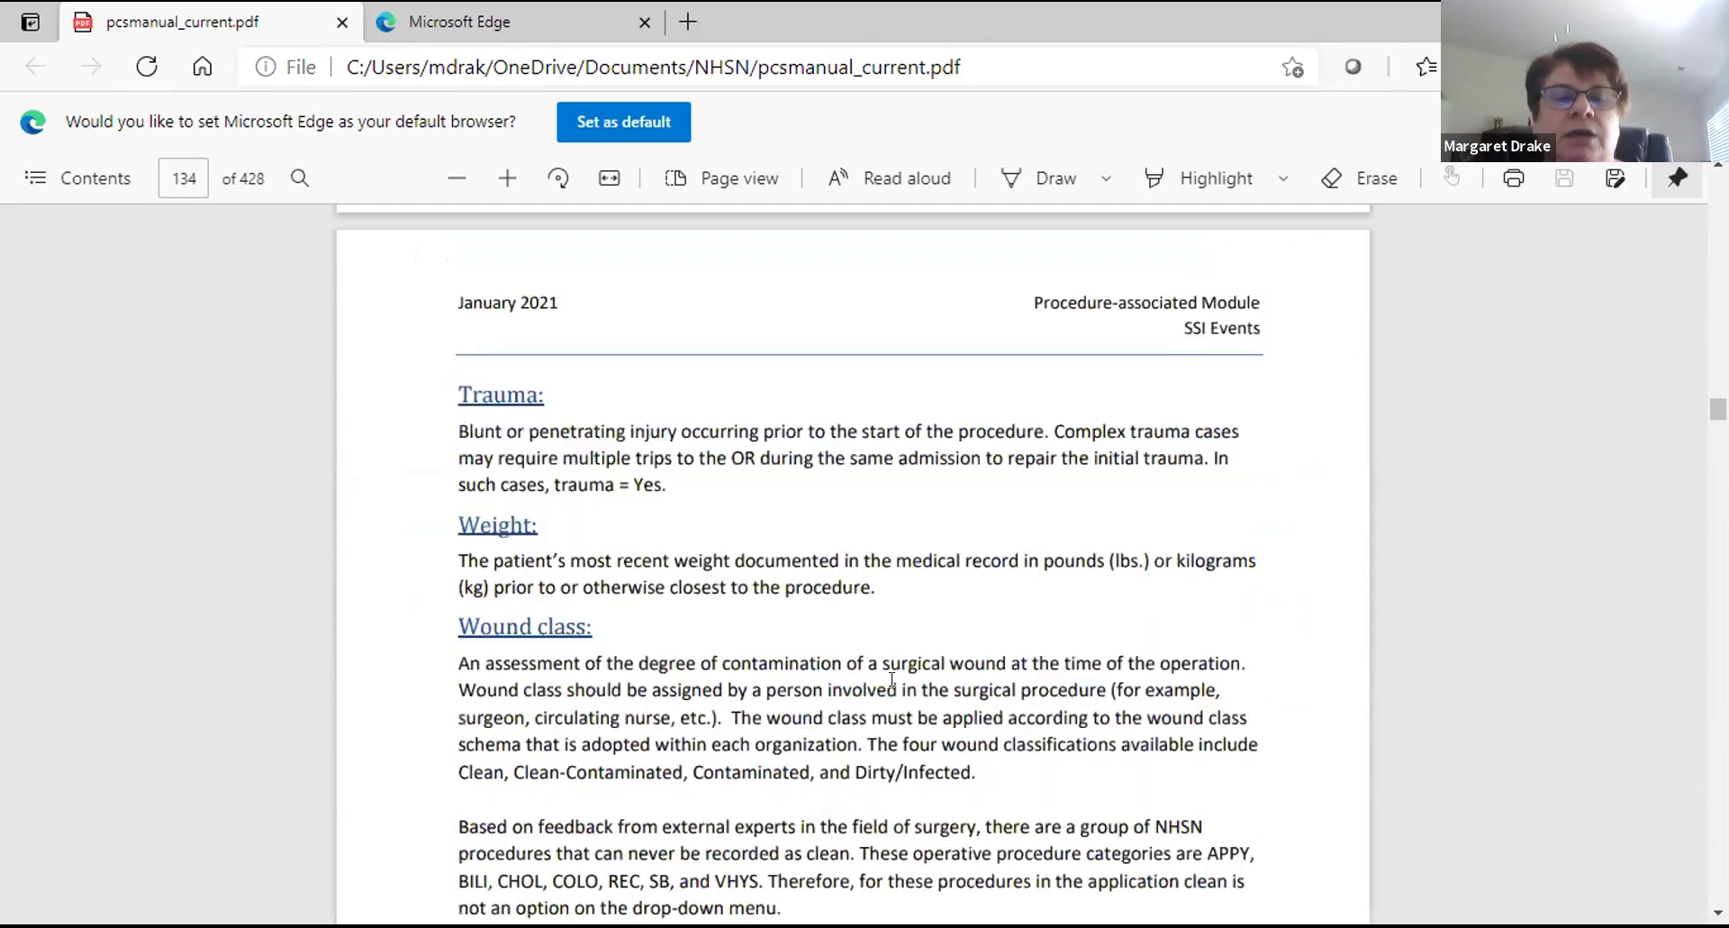
Go back through the SSI chapter to the Requirements section on page 9-2
scroll(903, 667, "up", 11)
scroll(904, 667, "up", 12)
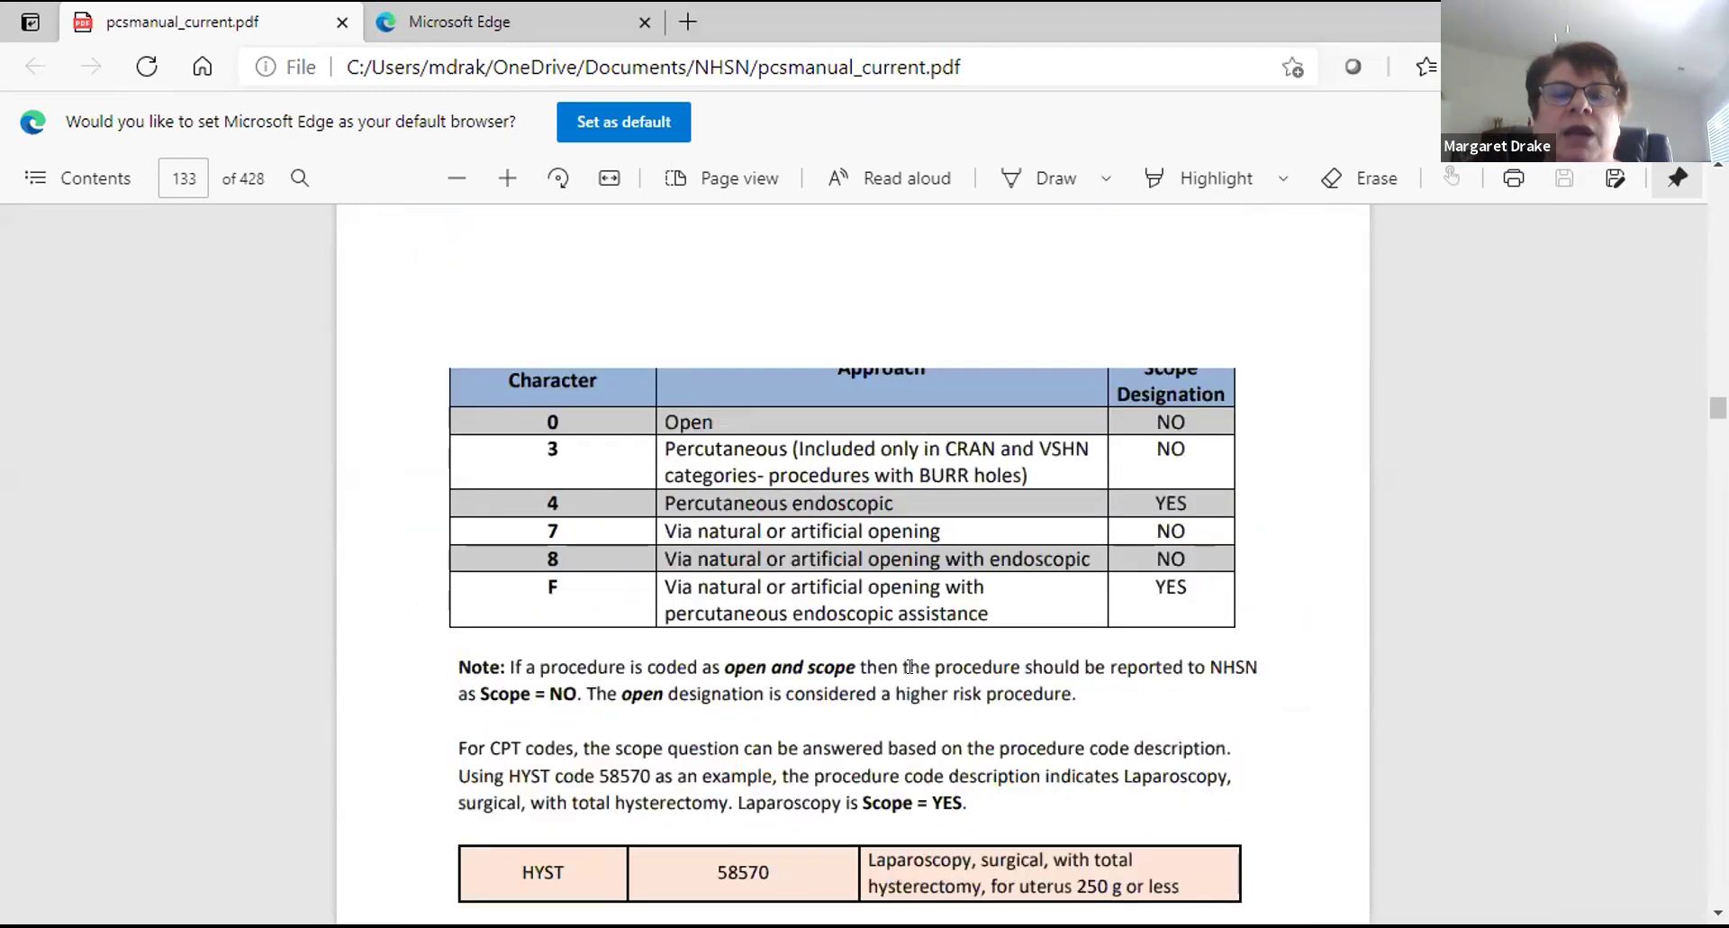
scroll(962, 624, "up", 10)
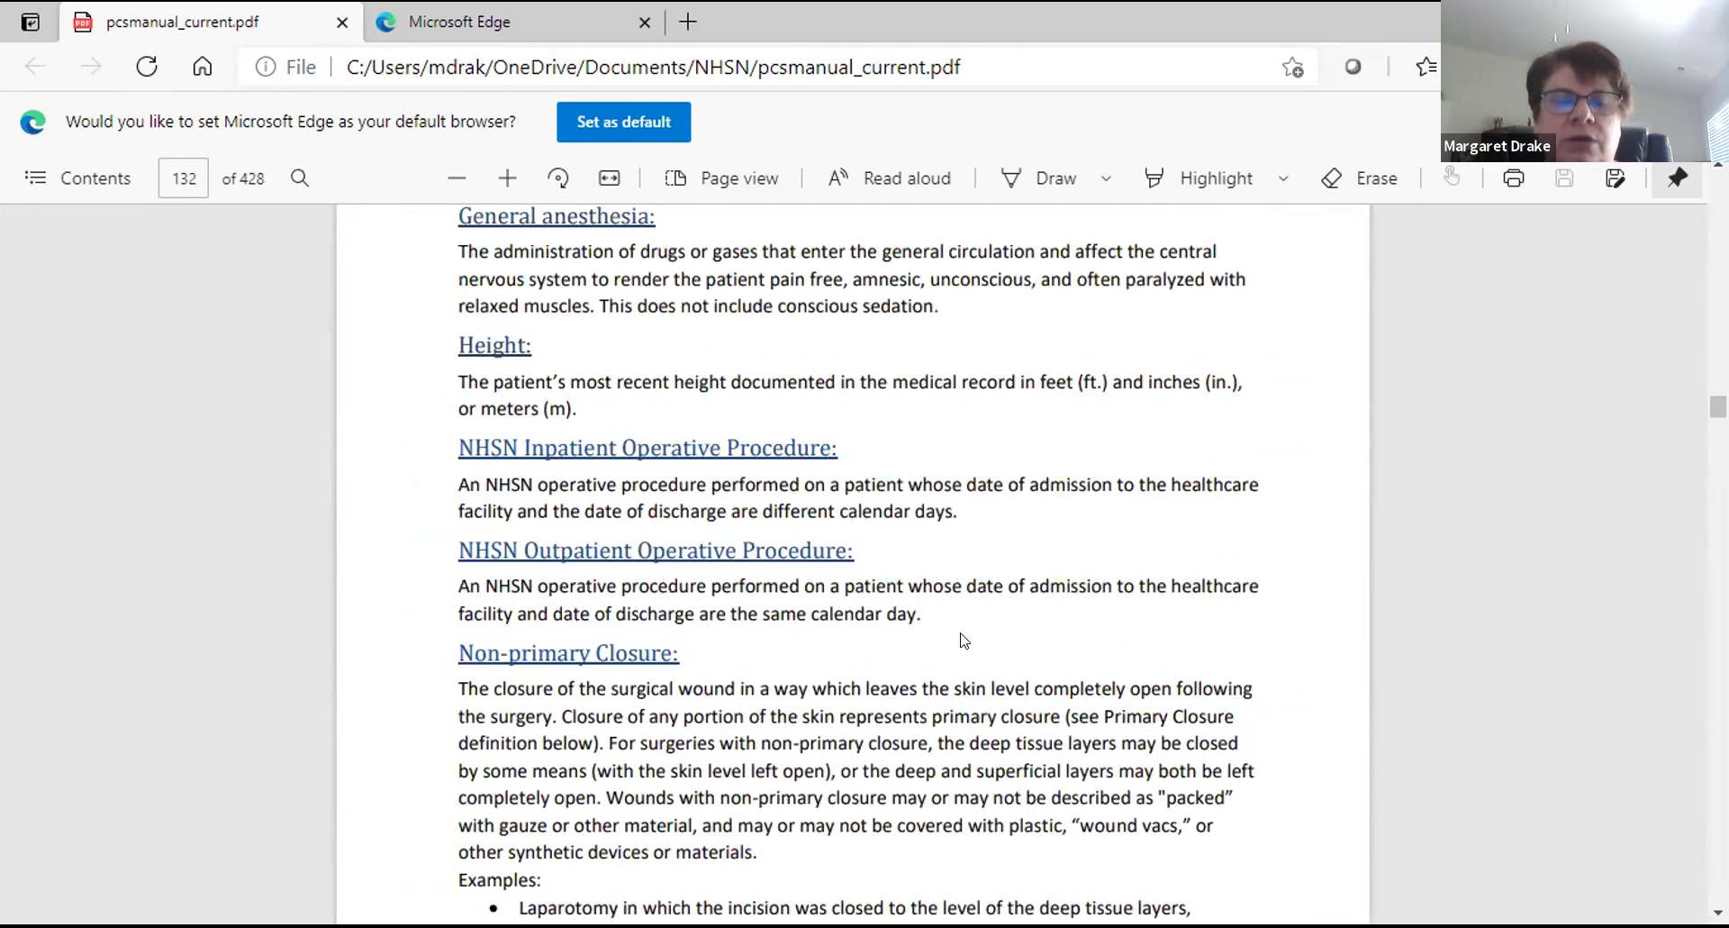
scroll(969, 622, "up", 8)
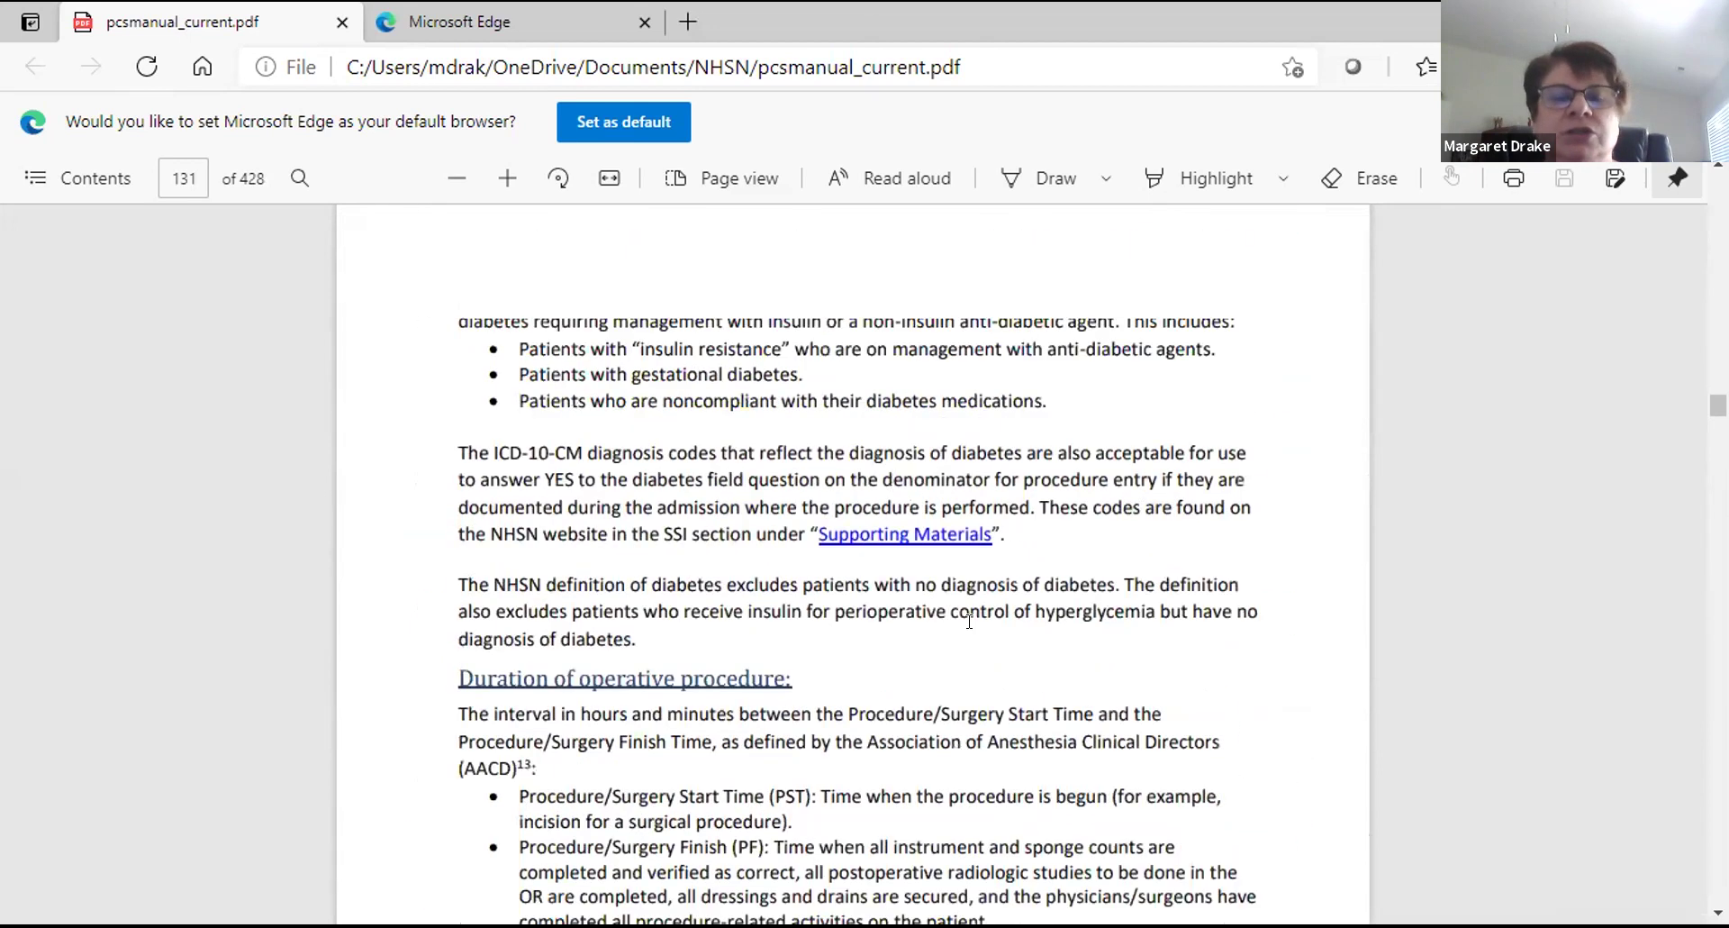
scroll(997, 622, "up", 15)
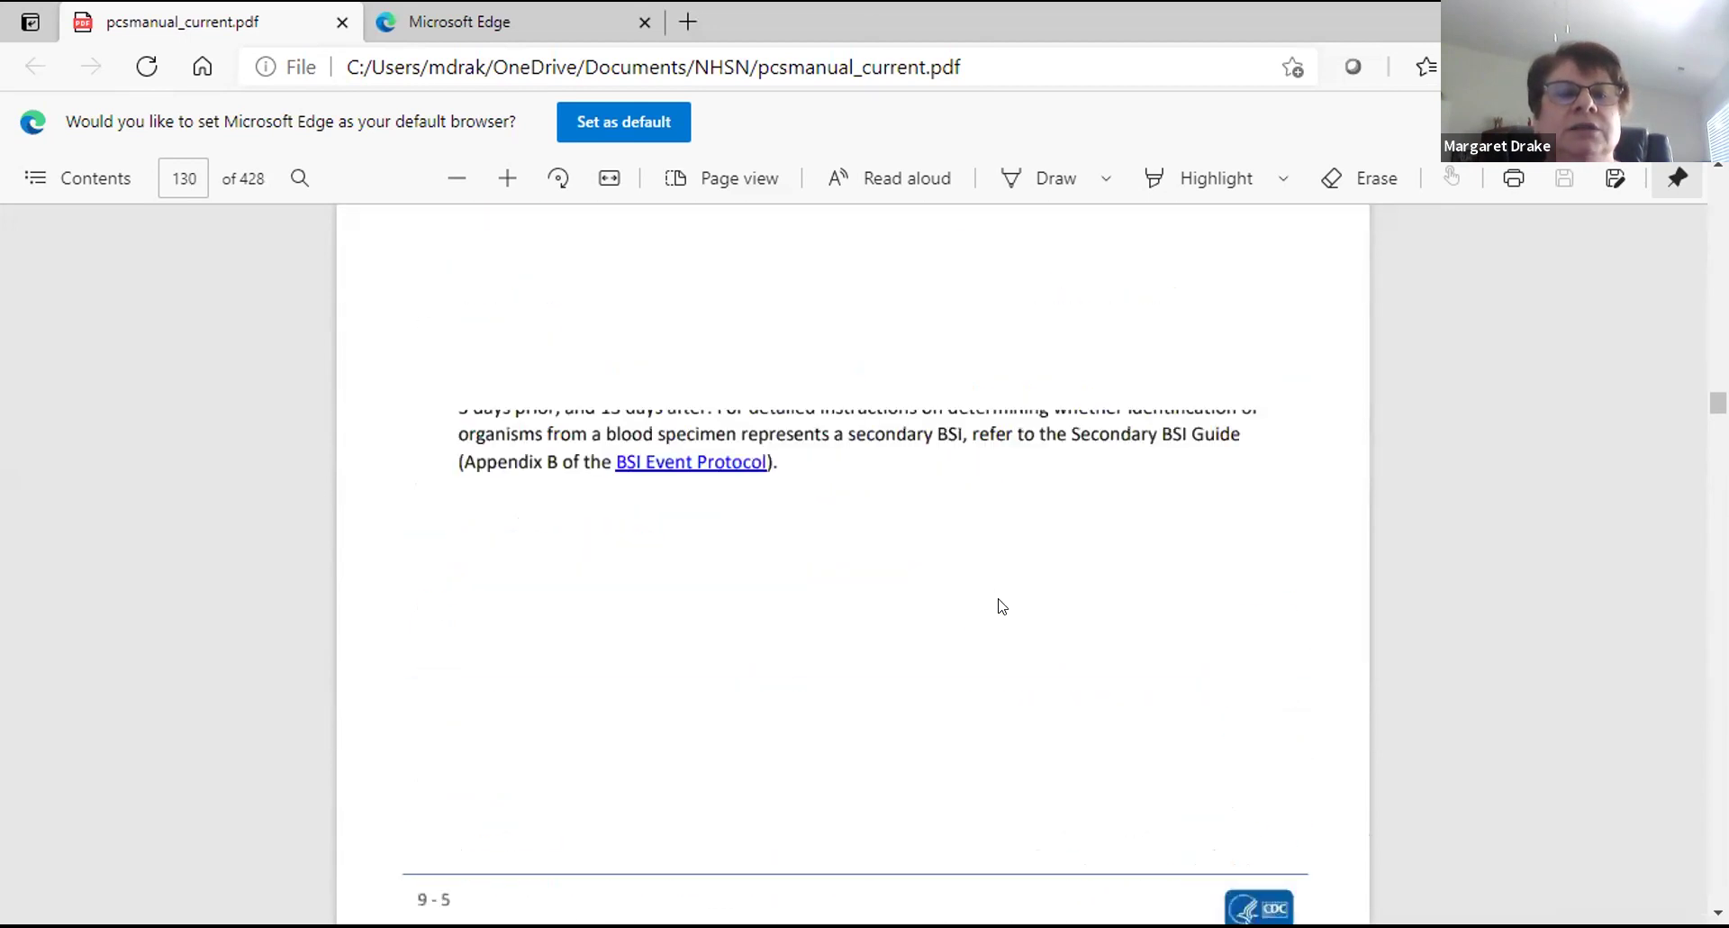
scroll(999, 585, "up", 15)
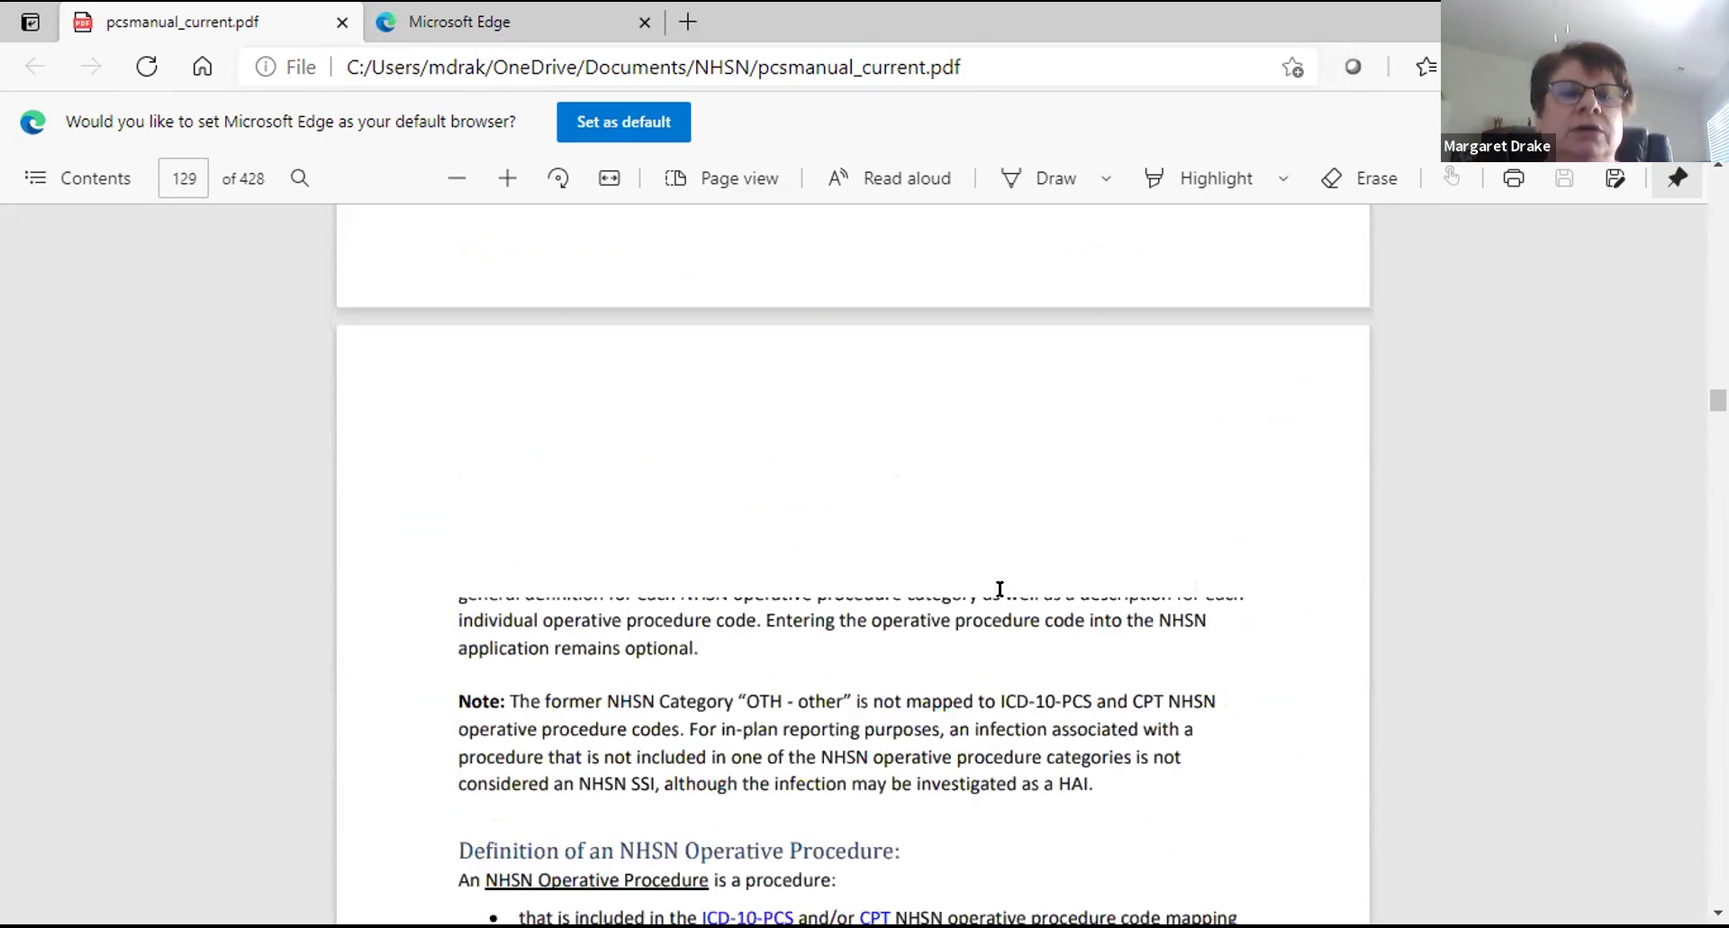
scroll(1003, 602, "up", 10)
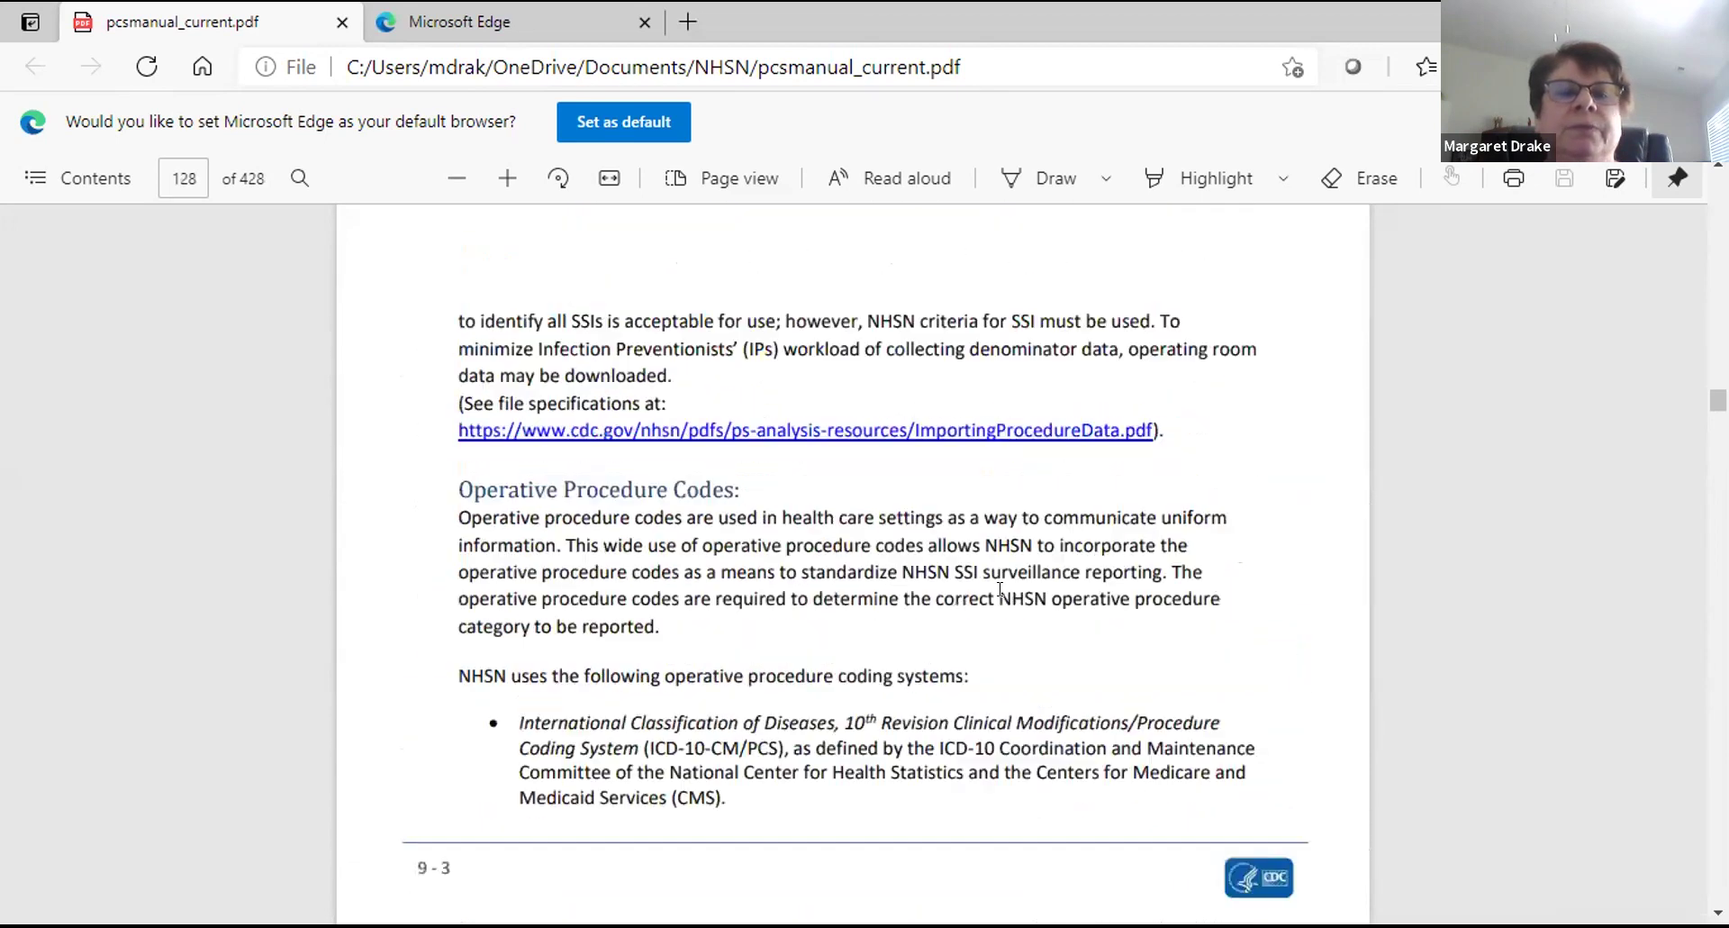
scroll(1004, 589, "down", 1)
scroll(1003, 589, "up", 8)
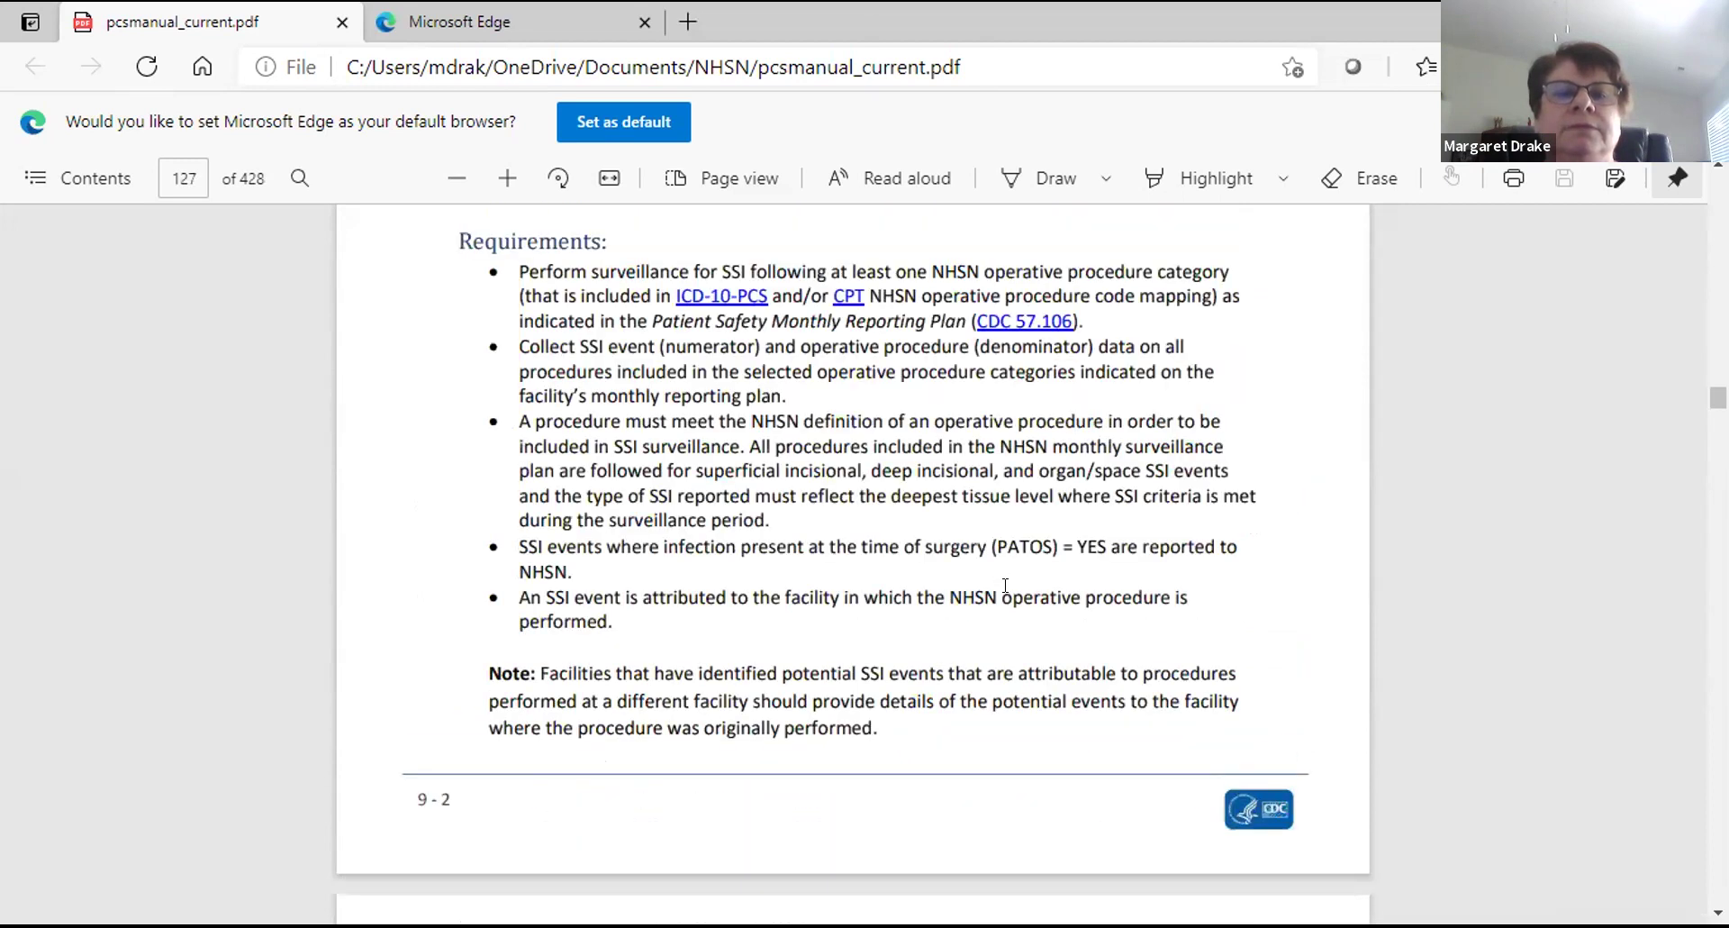
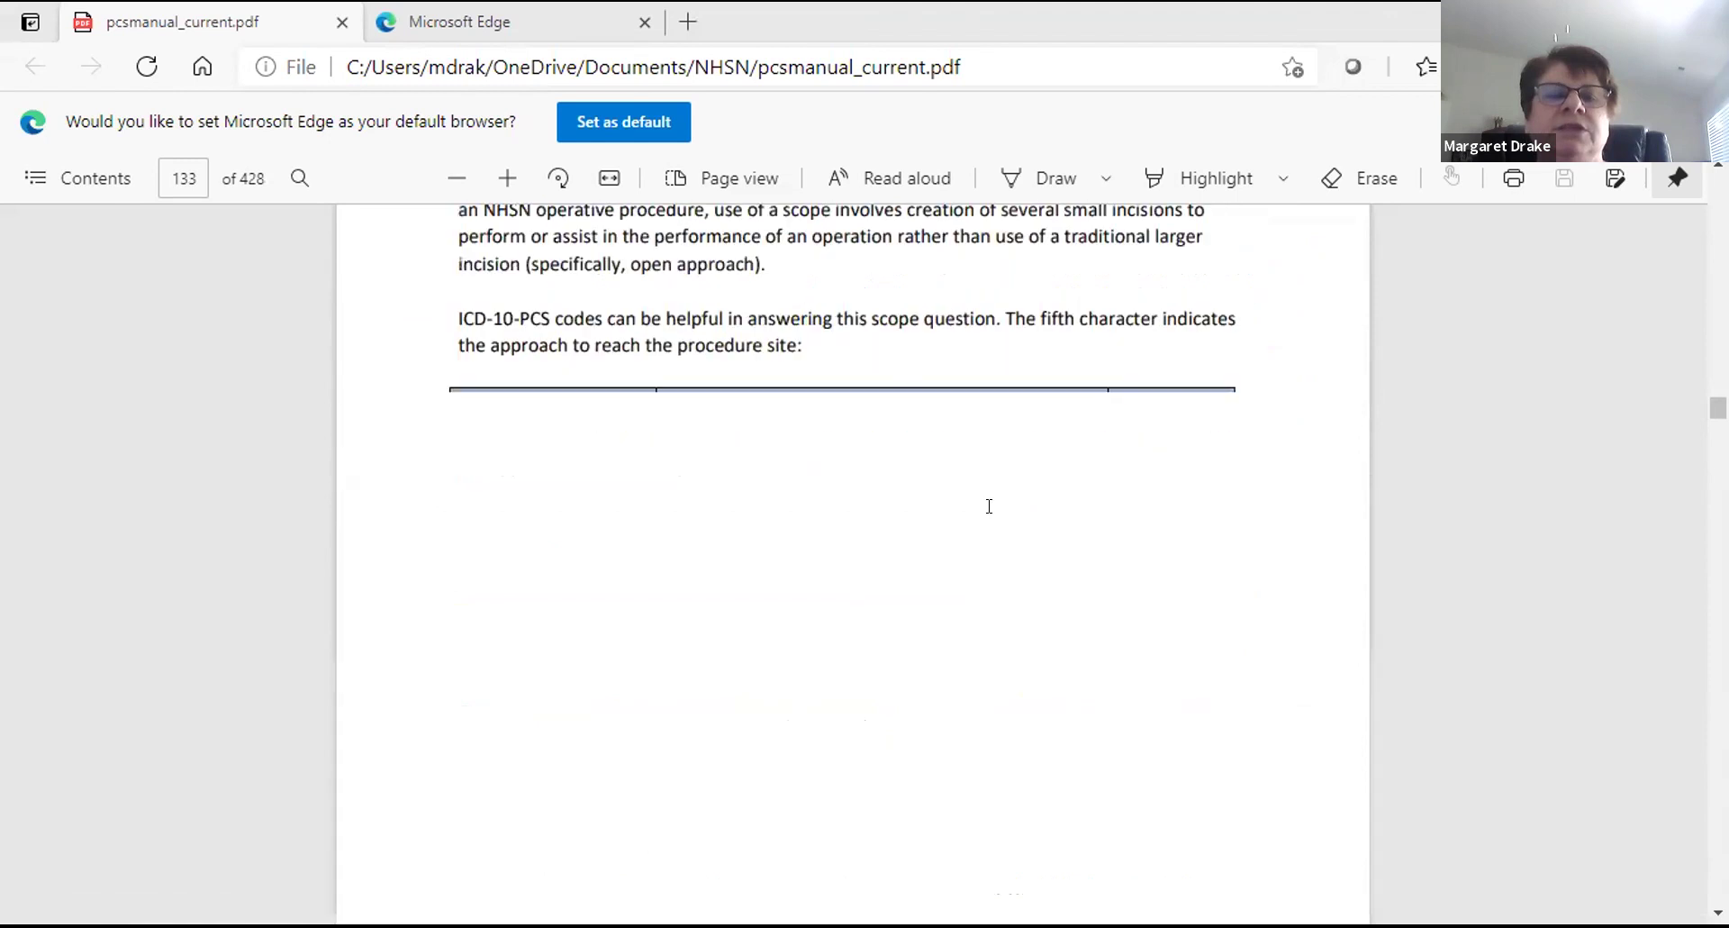
Skim Table 1, Surgical Site Infection Criteria, covering superficial incisional, deep incisional and organ/space SSI
scroll(989, 506, "down", 15)
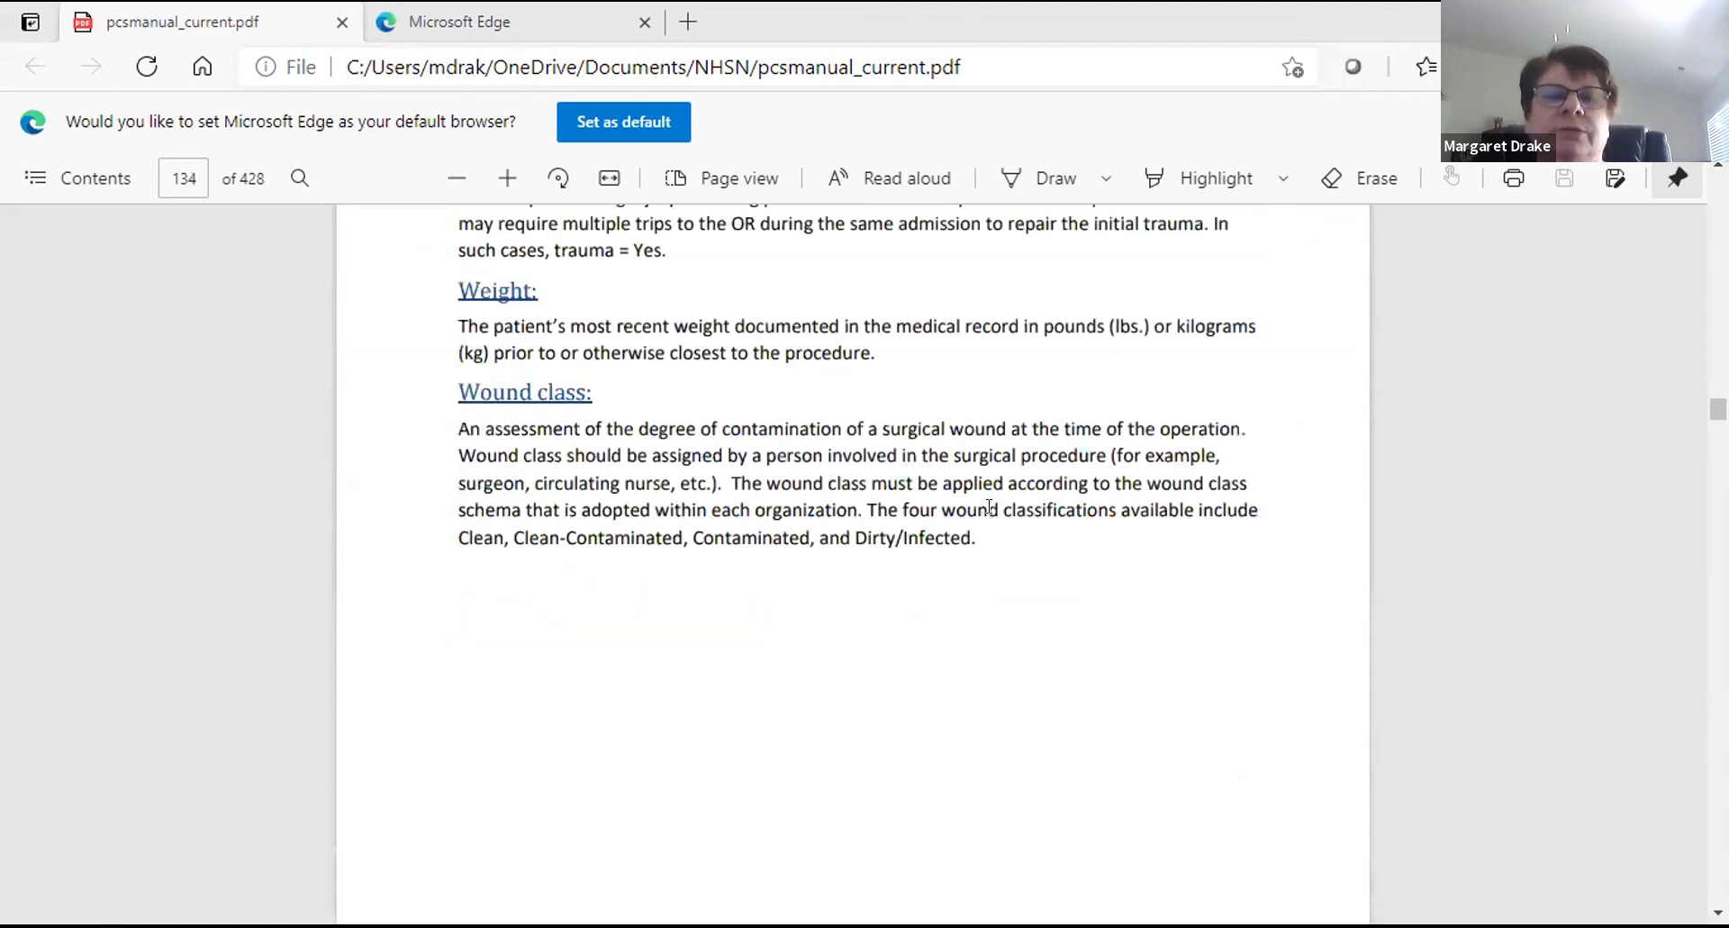
scroll(996, 525, "down", 4)
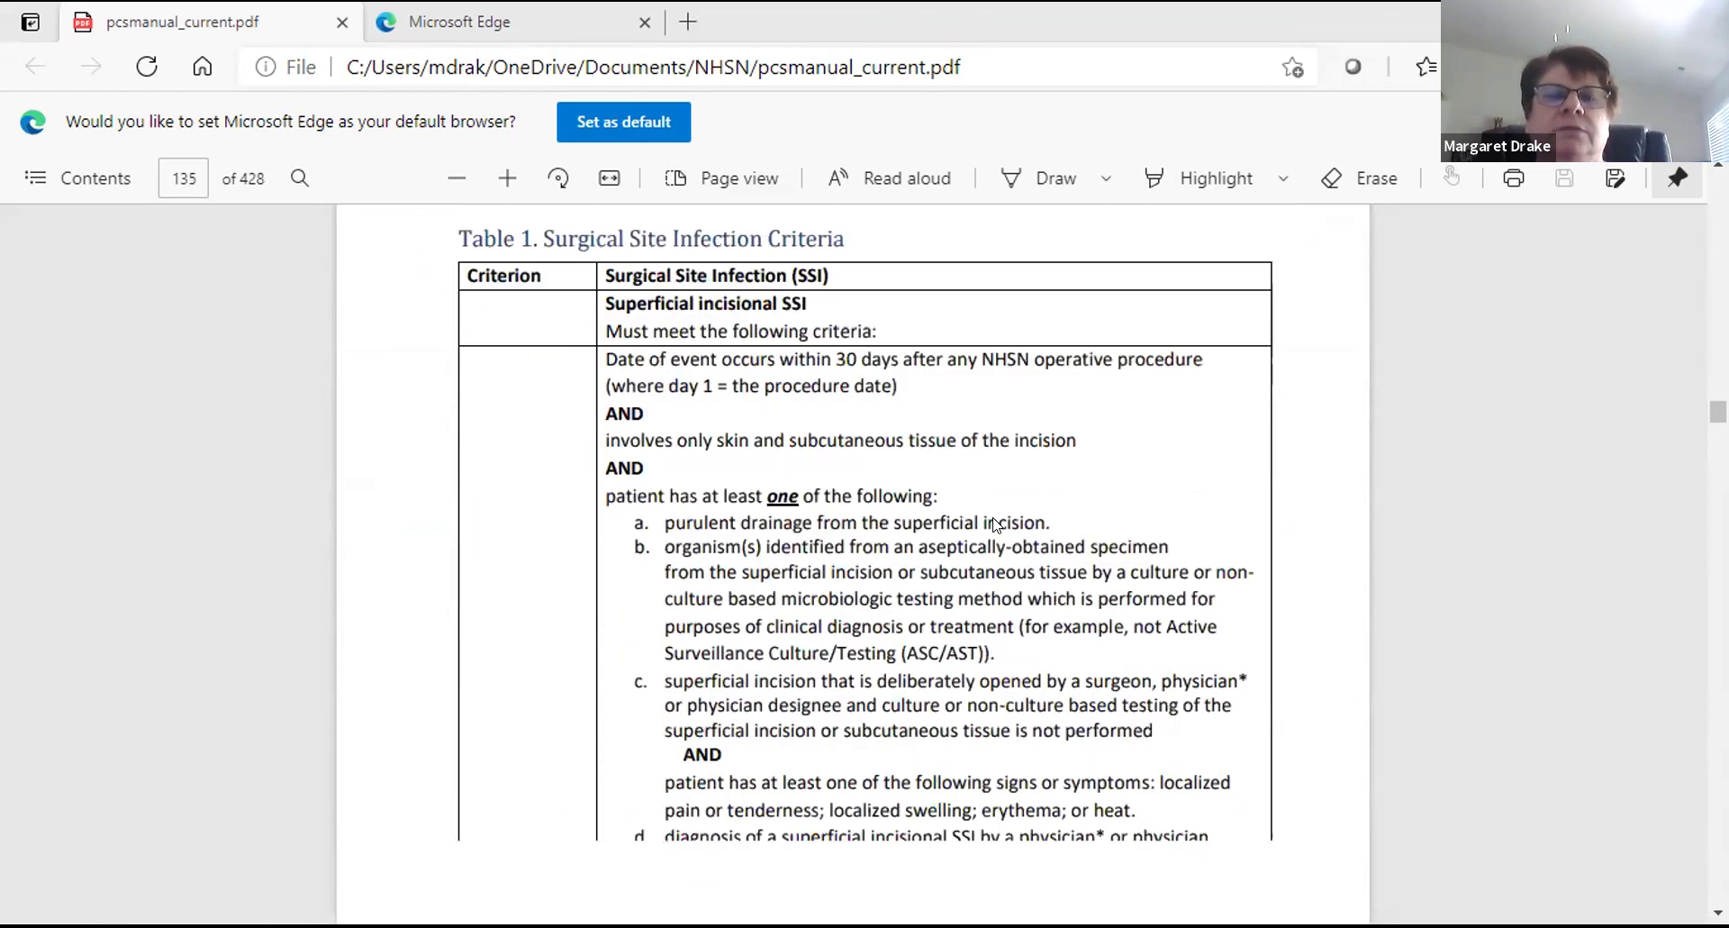
scroll(992, 506, "down", 14)
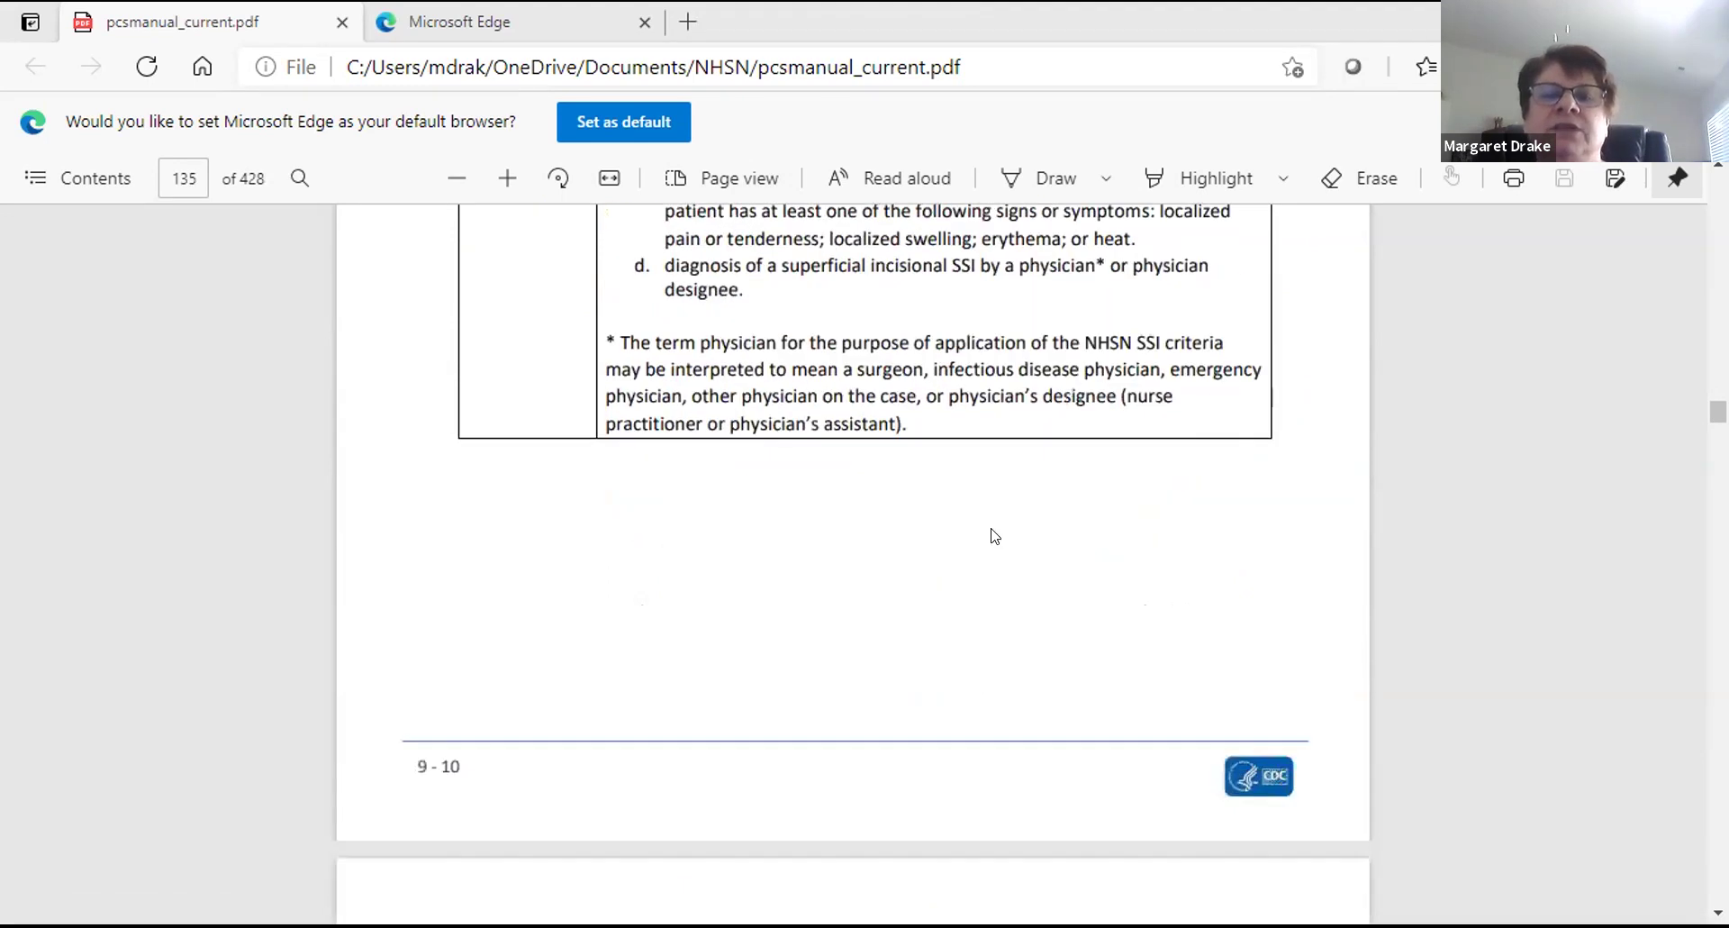
scroll(988, 539, "down", 14)
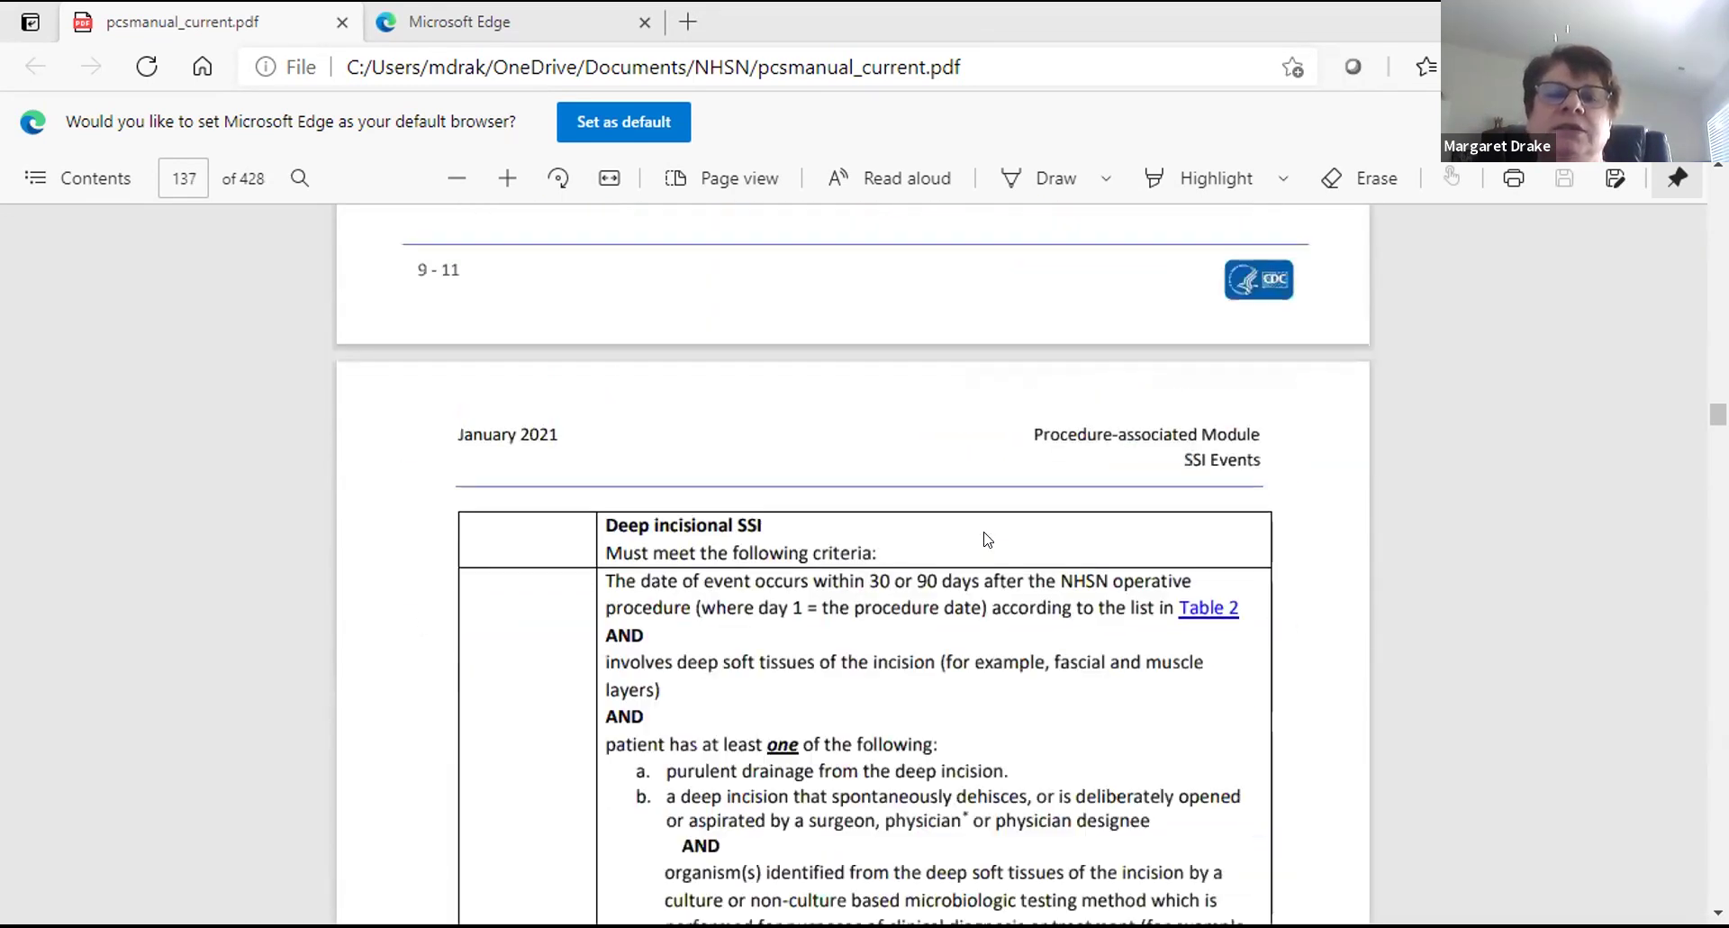
scroll(988, 531, "down", 14)
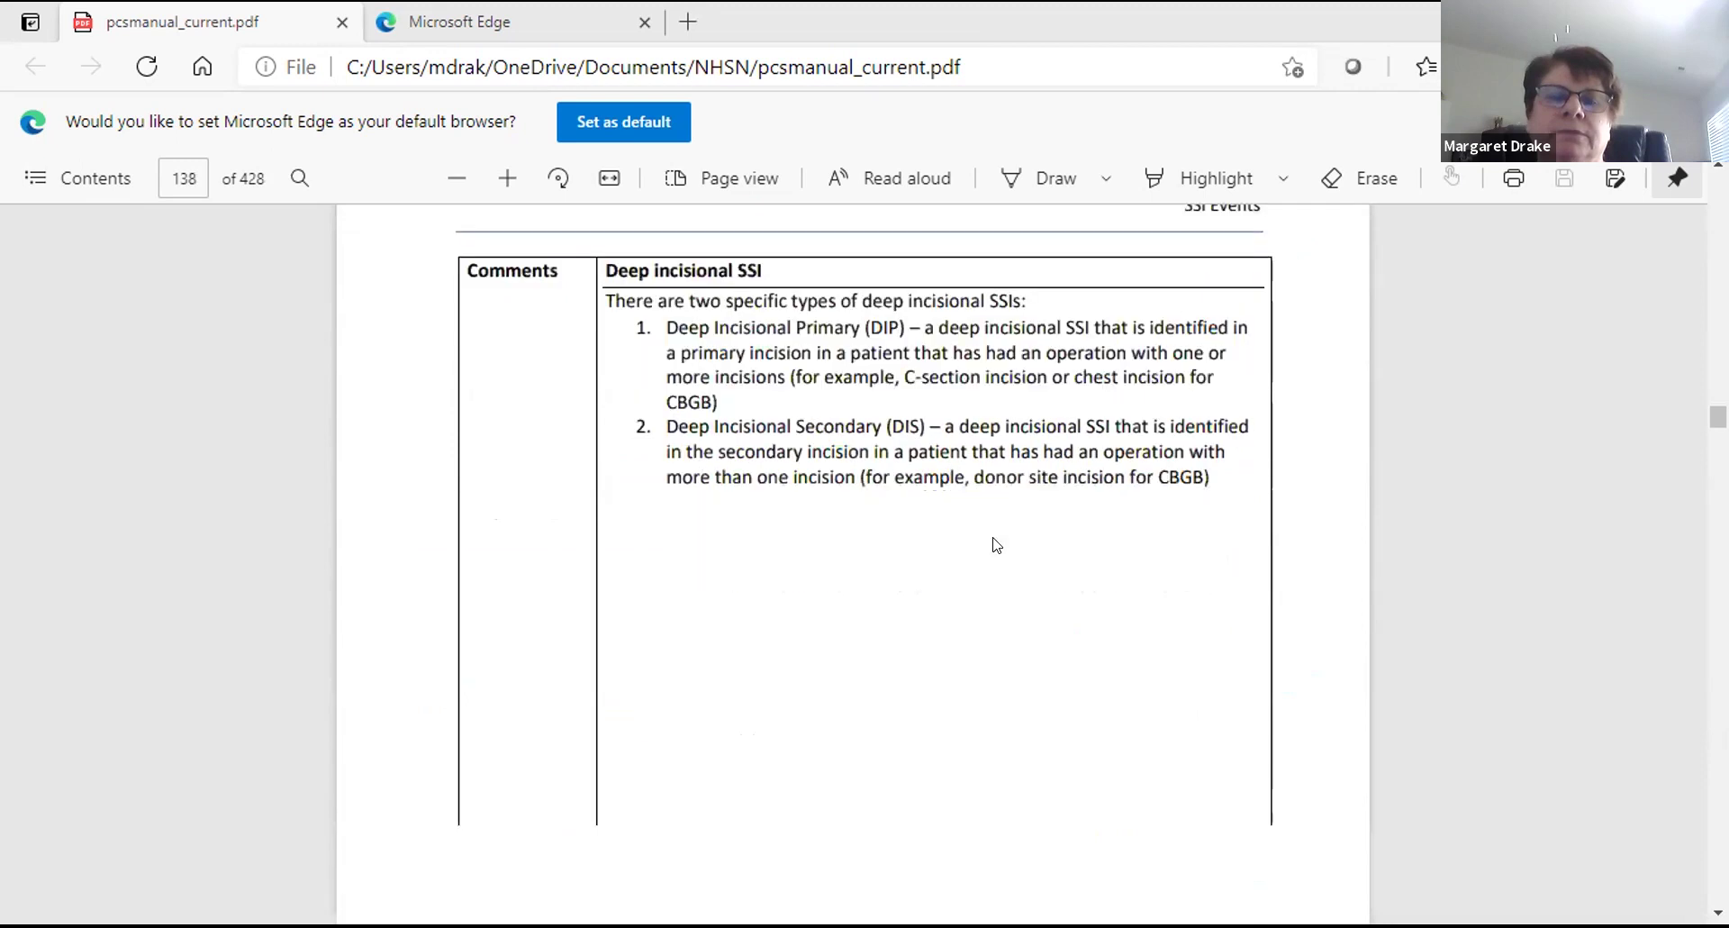
scroll(996, 542, "down", 14)
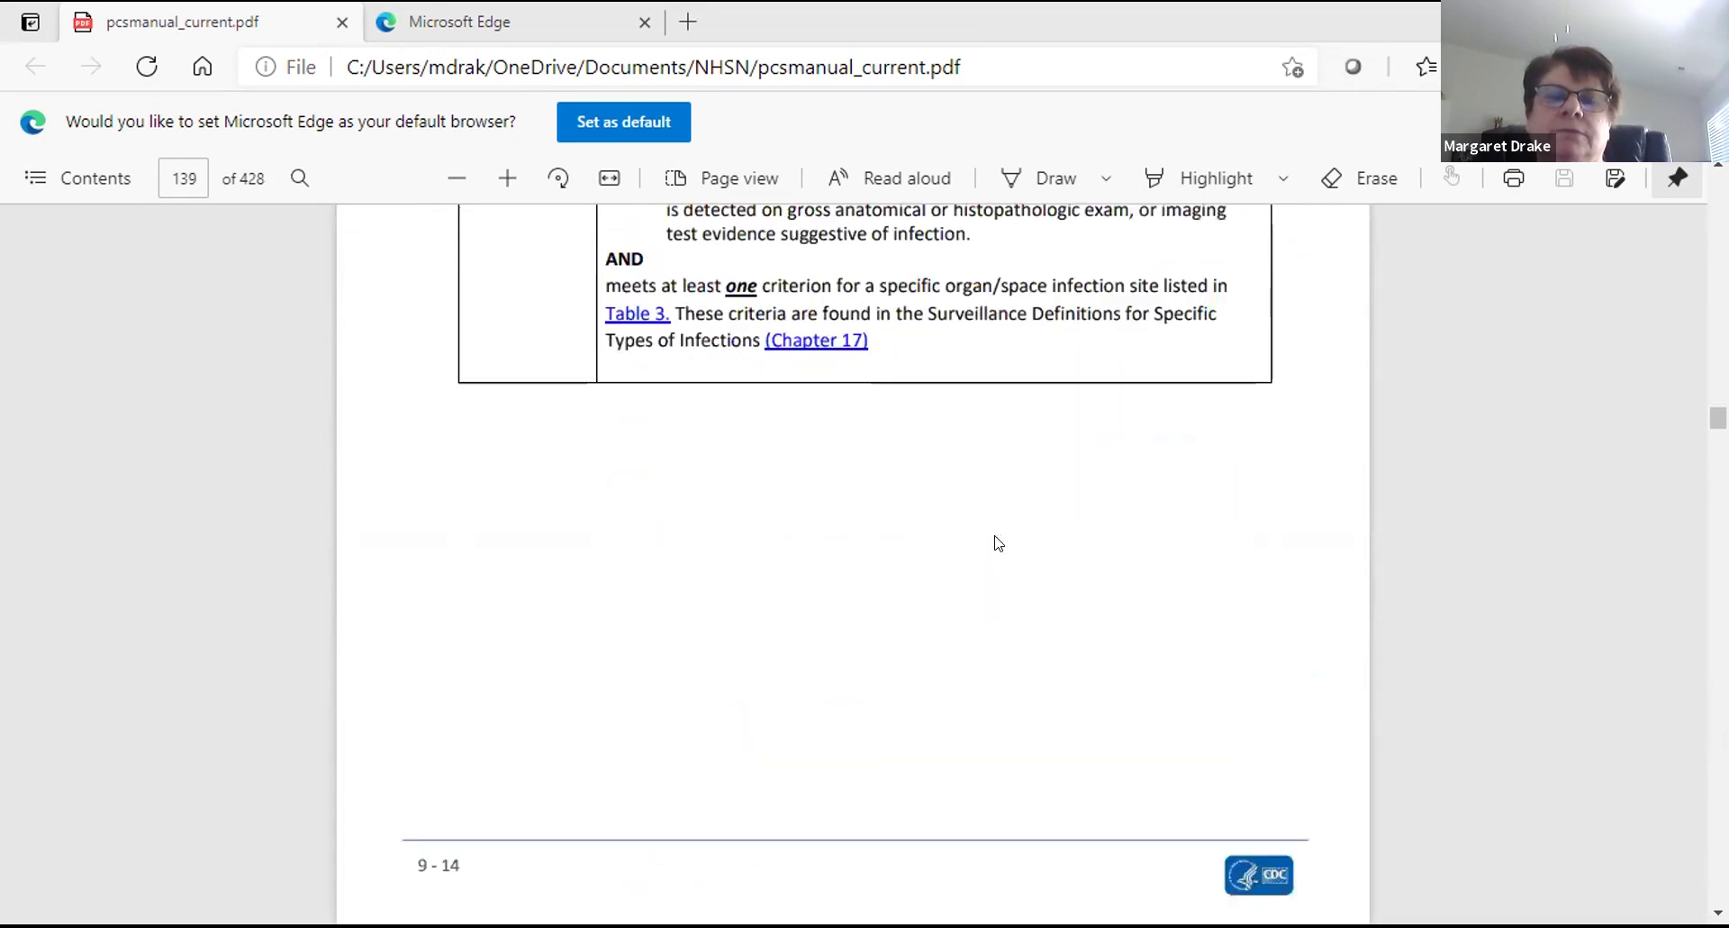
Examine the 30-day and 90-day surveillance periods by operative procedure category in Table 2
scroll(996, 542, "down", 5)
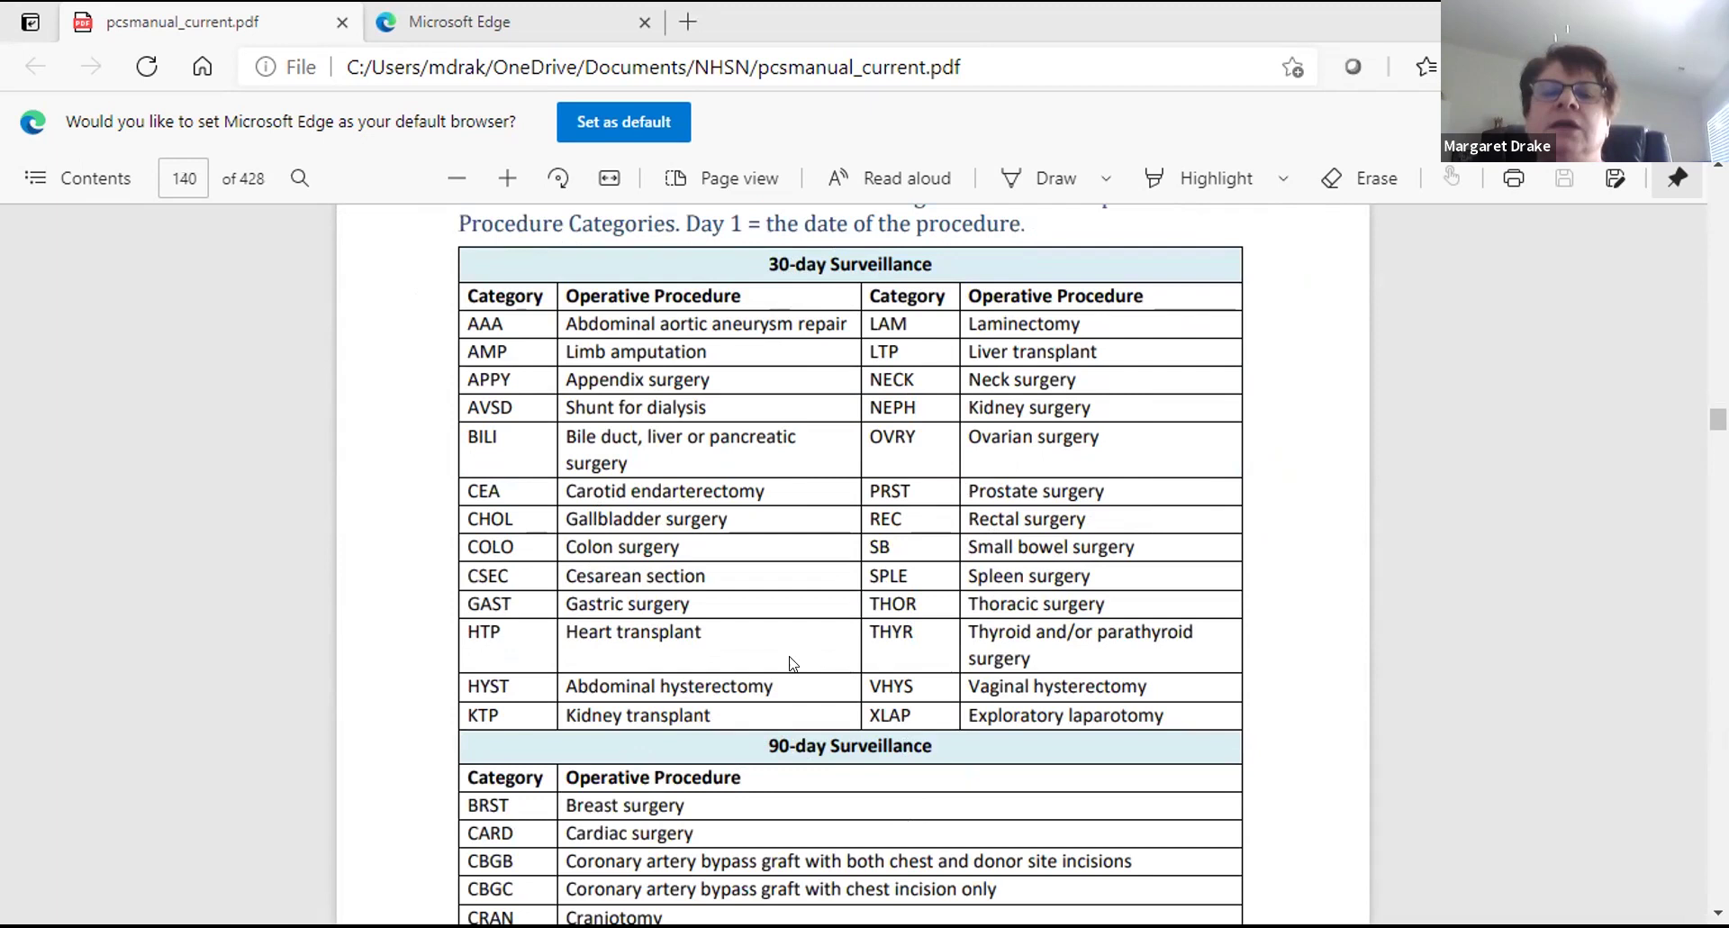
scroll(726, 617, "down", 3)
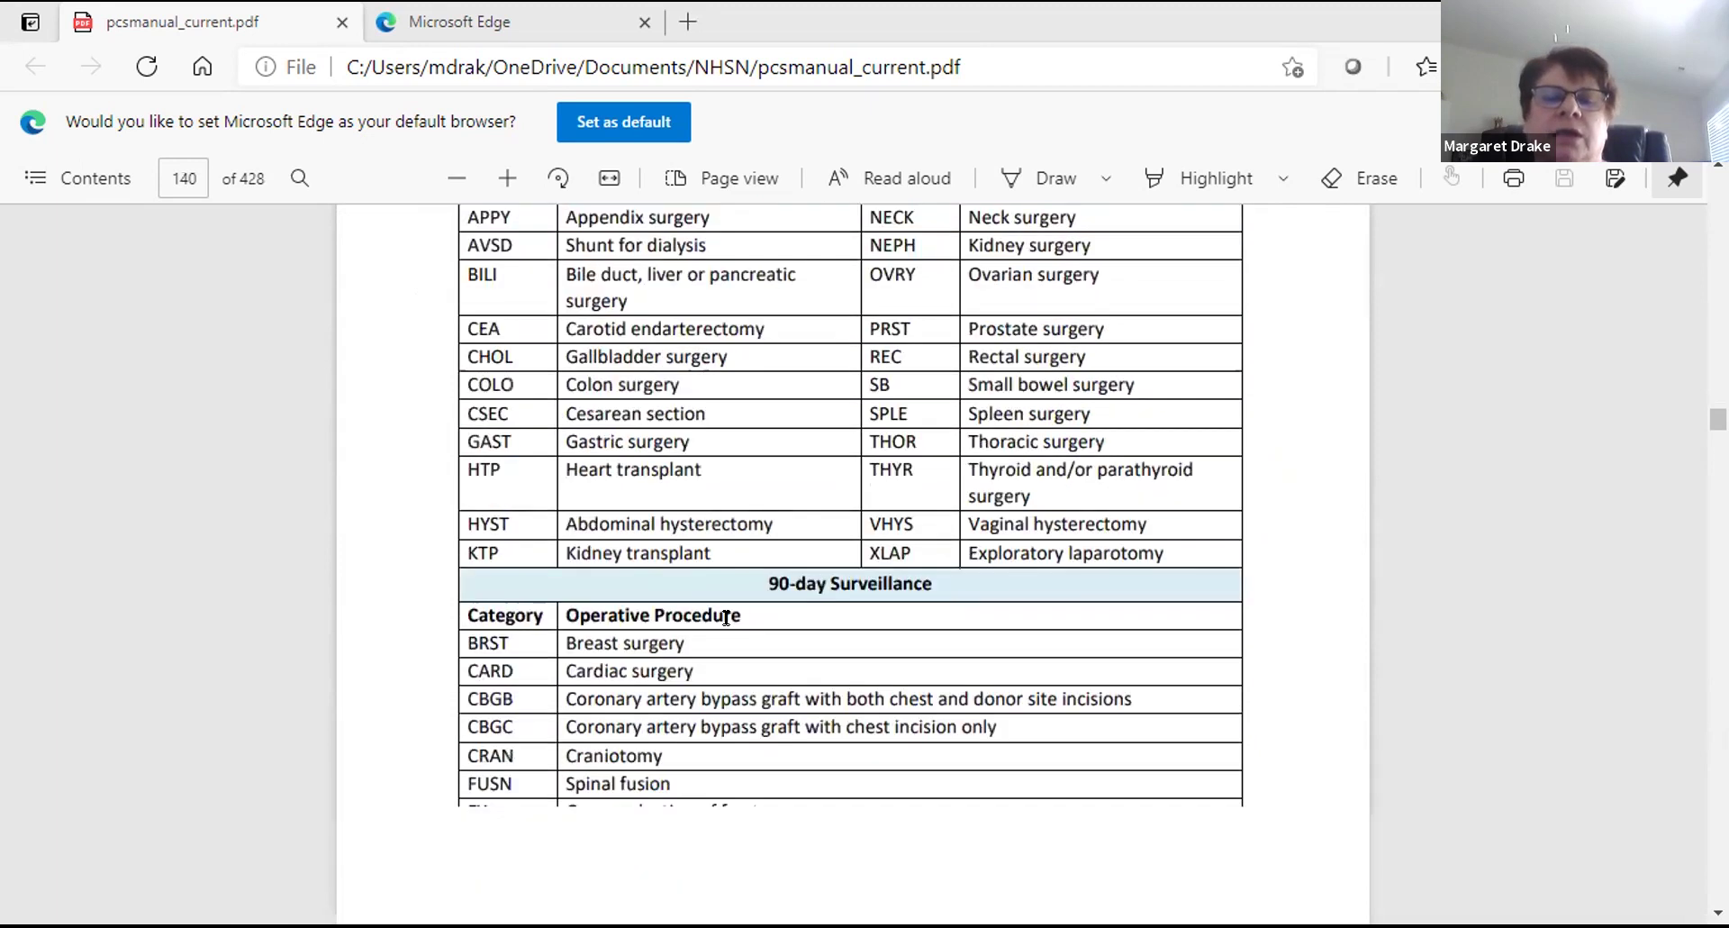
scroll(726, 617, "down", 2)
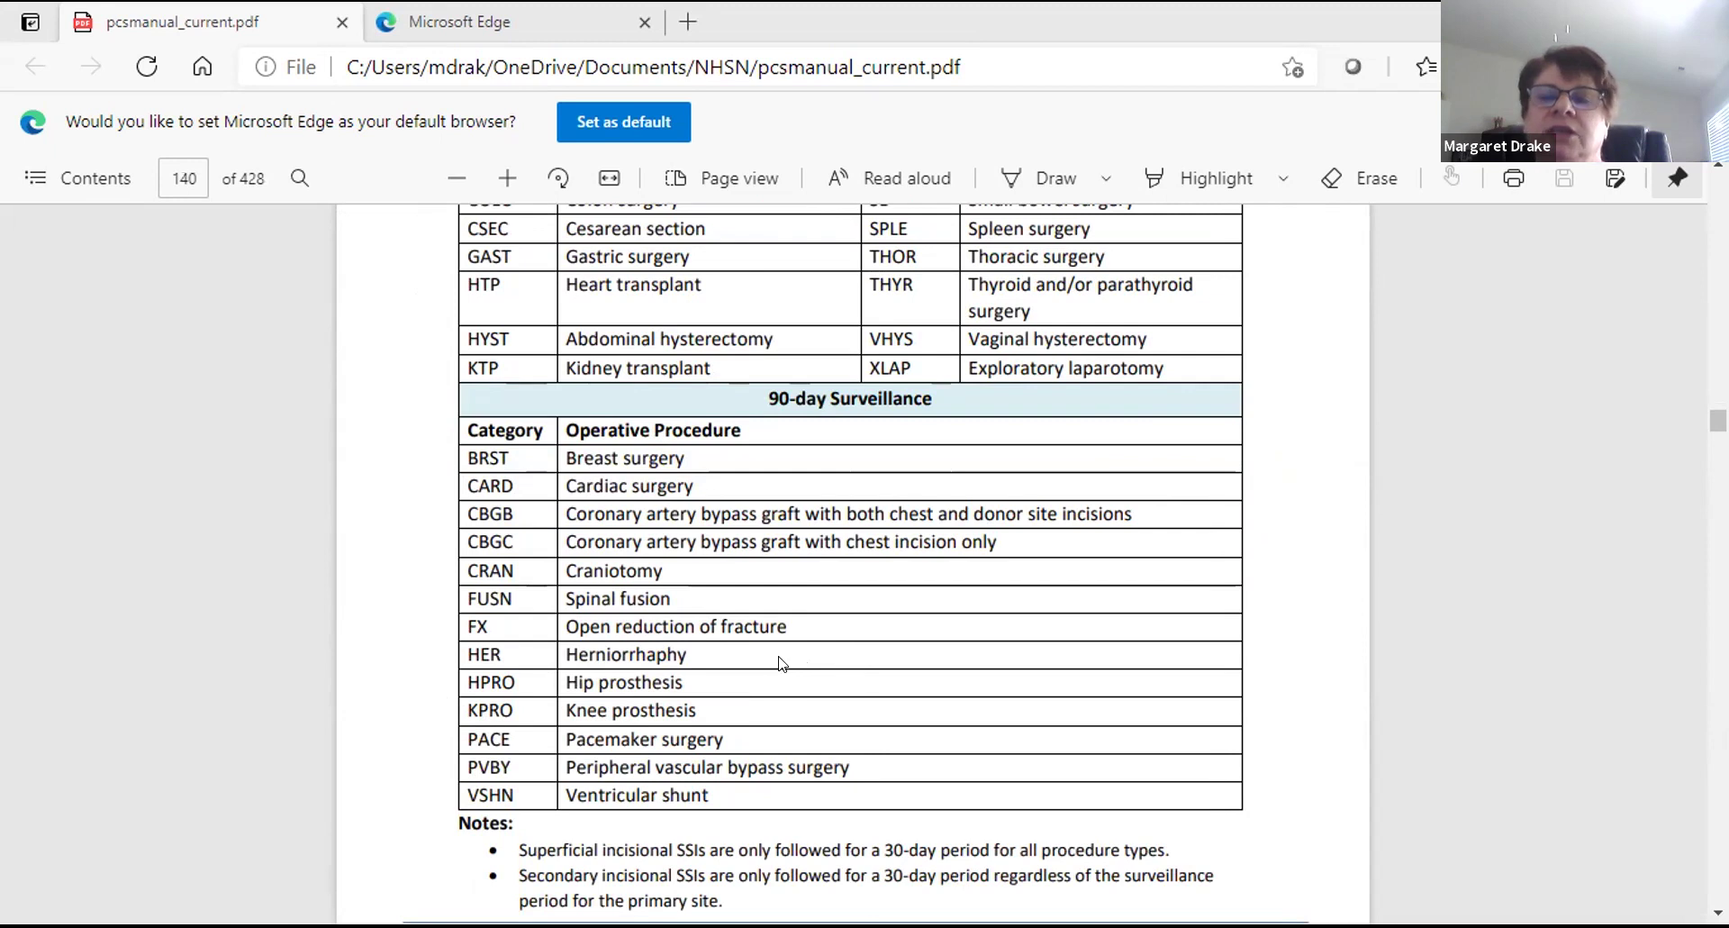
scroll(782, 663, "up", 3)
scroll(781, 668, "down", 1)
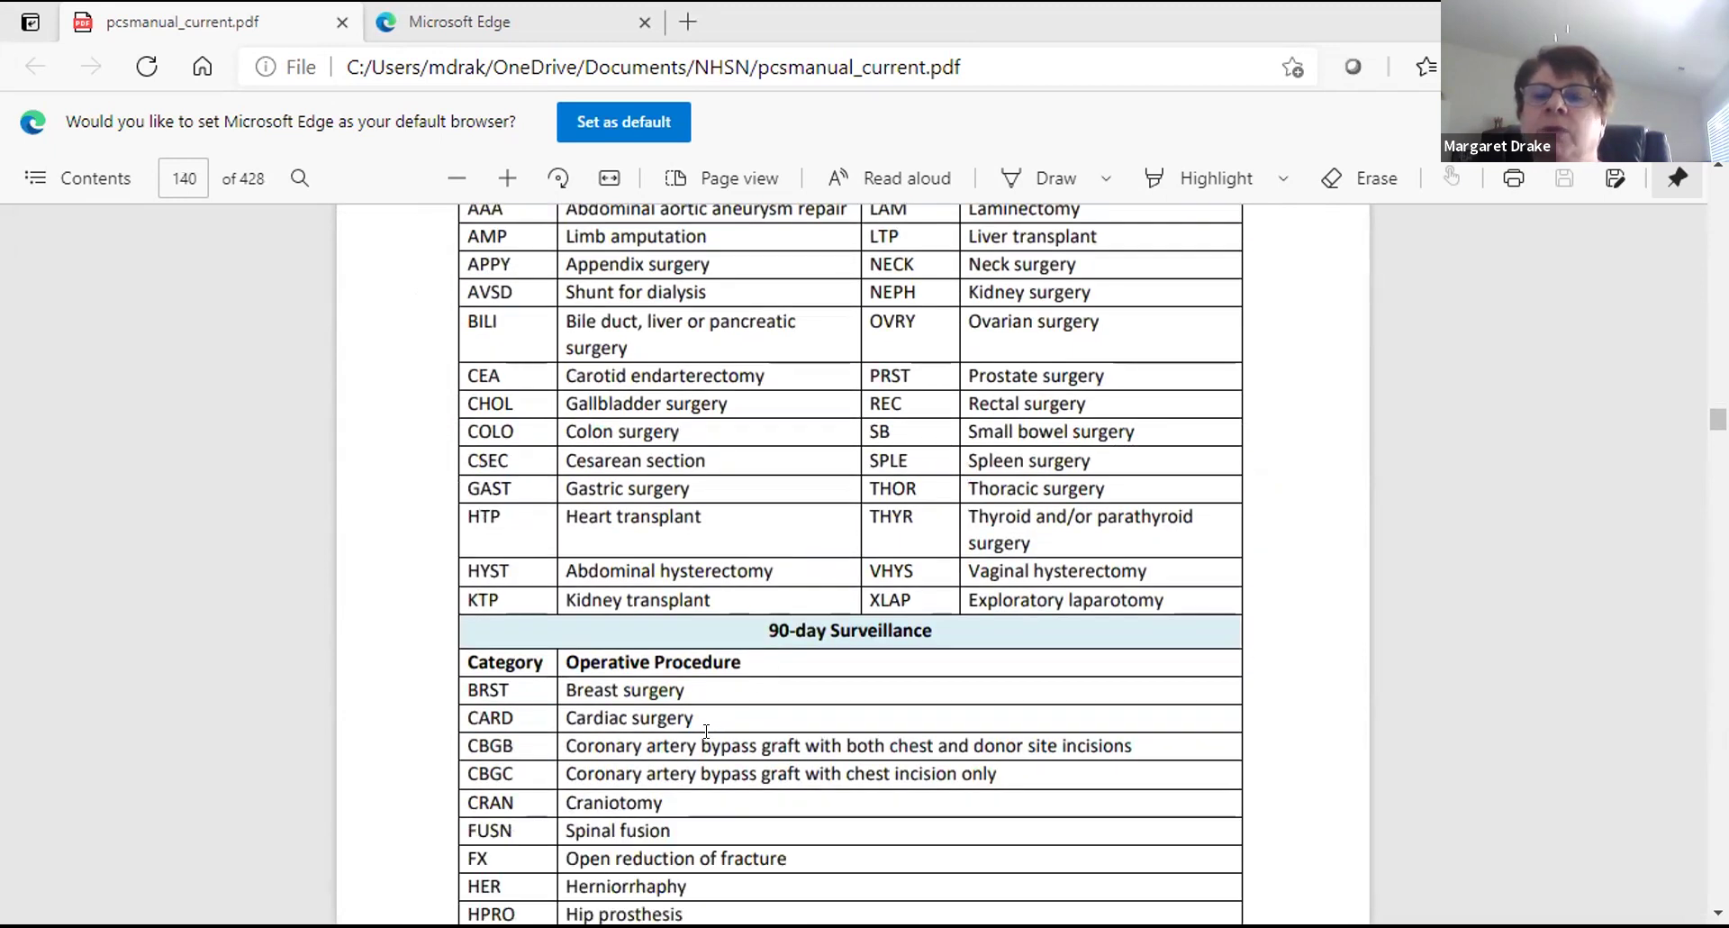
Review the 90-day surveillance procedures and notes in Table 2, and the SSI Numerator (SSI Event) Reporting section
scroll(706, 726, "down", 2)
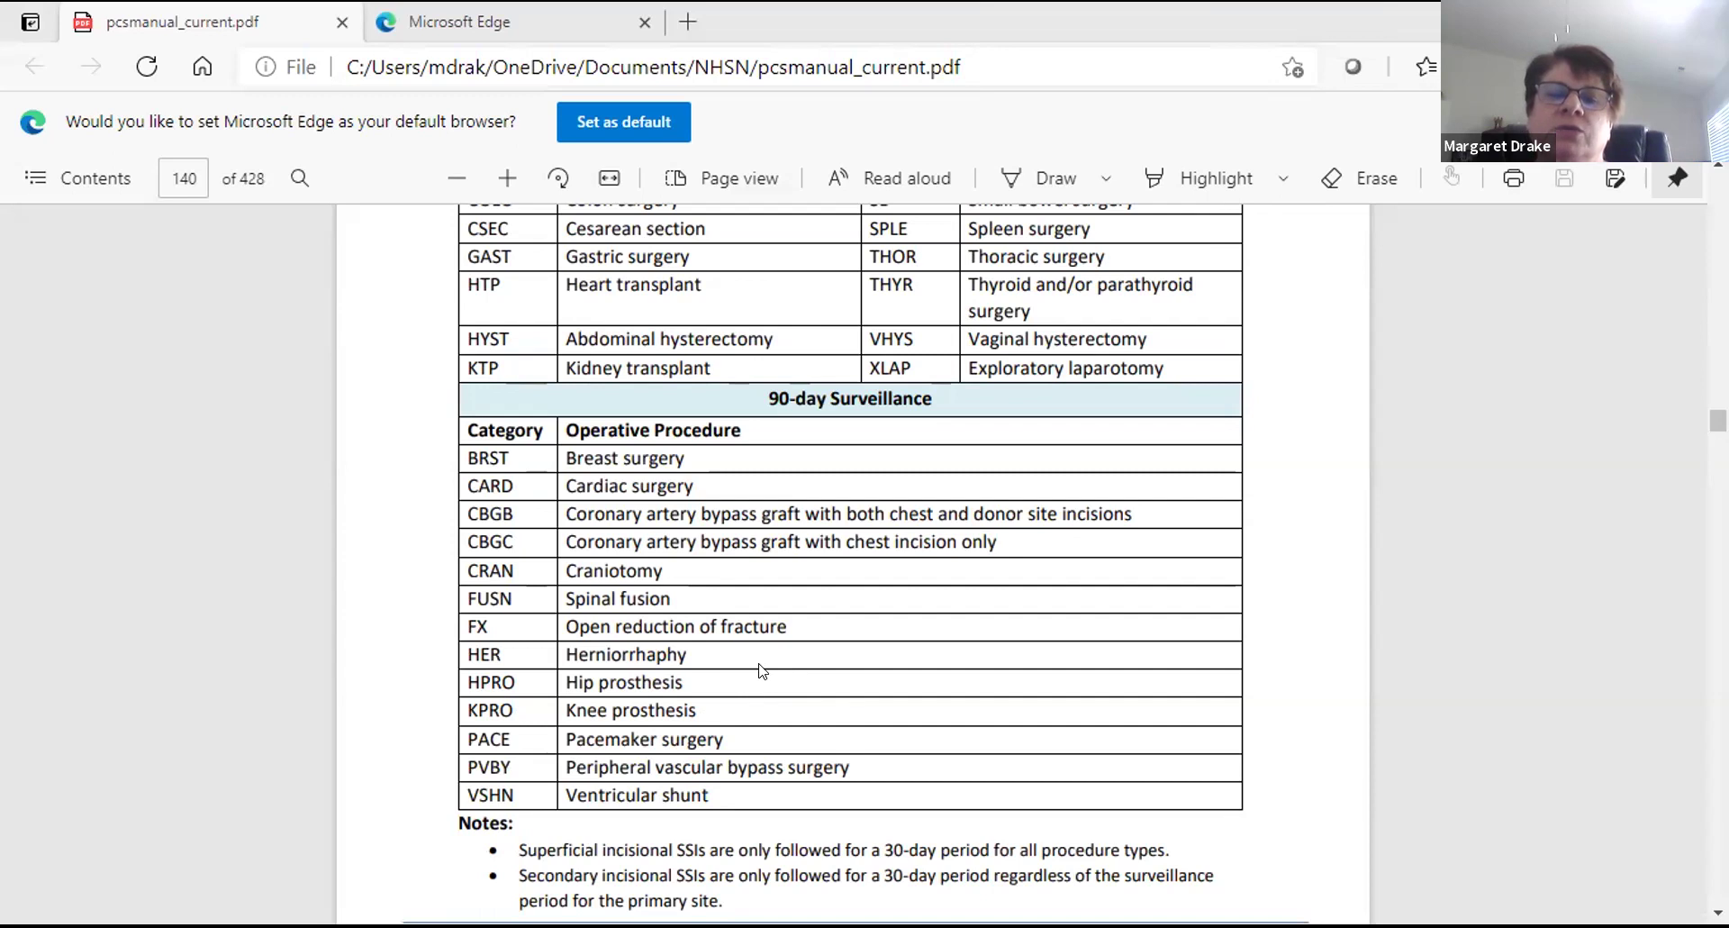
scroll(759, 670, "down", 6)
scroll(741, 674, "down", 3)
scroll(740, 673, "down", 9)
scroll(747, 667, "down", 4)
scroll(746, 663, "up", 1)
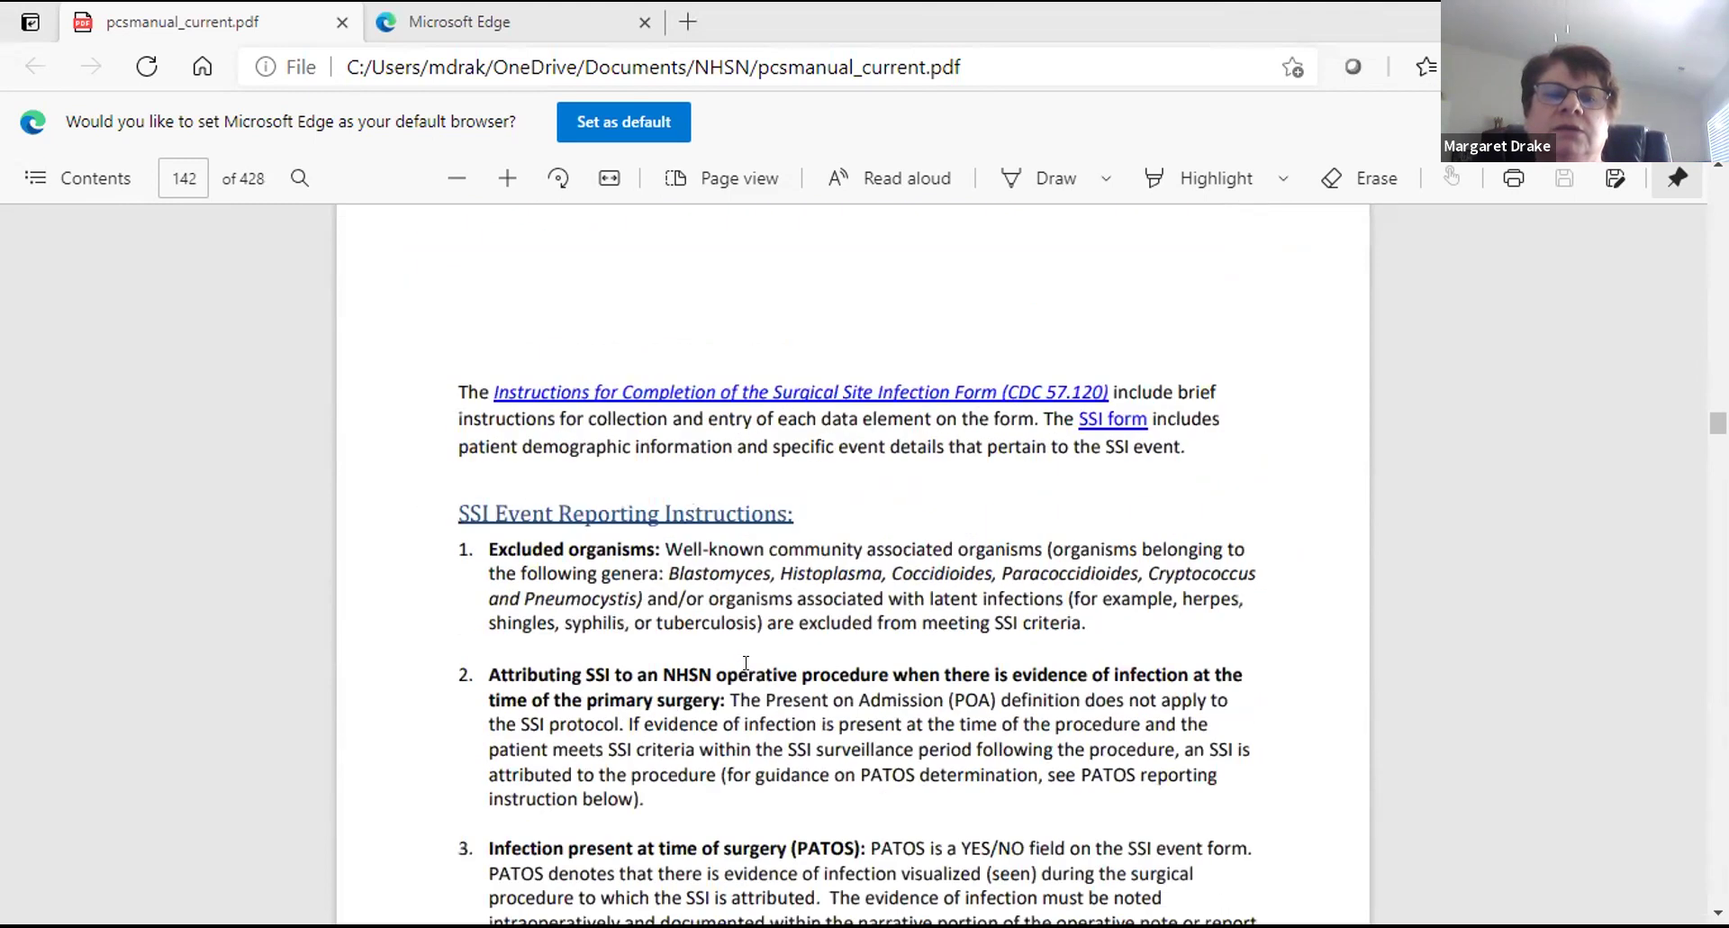
scroll(746, 663, "up", 3)
scroll(746, 670, "down", 1)
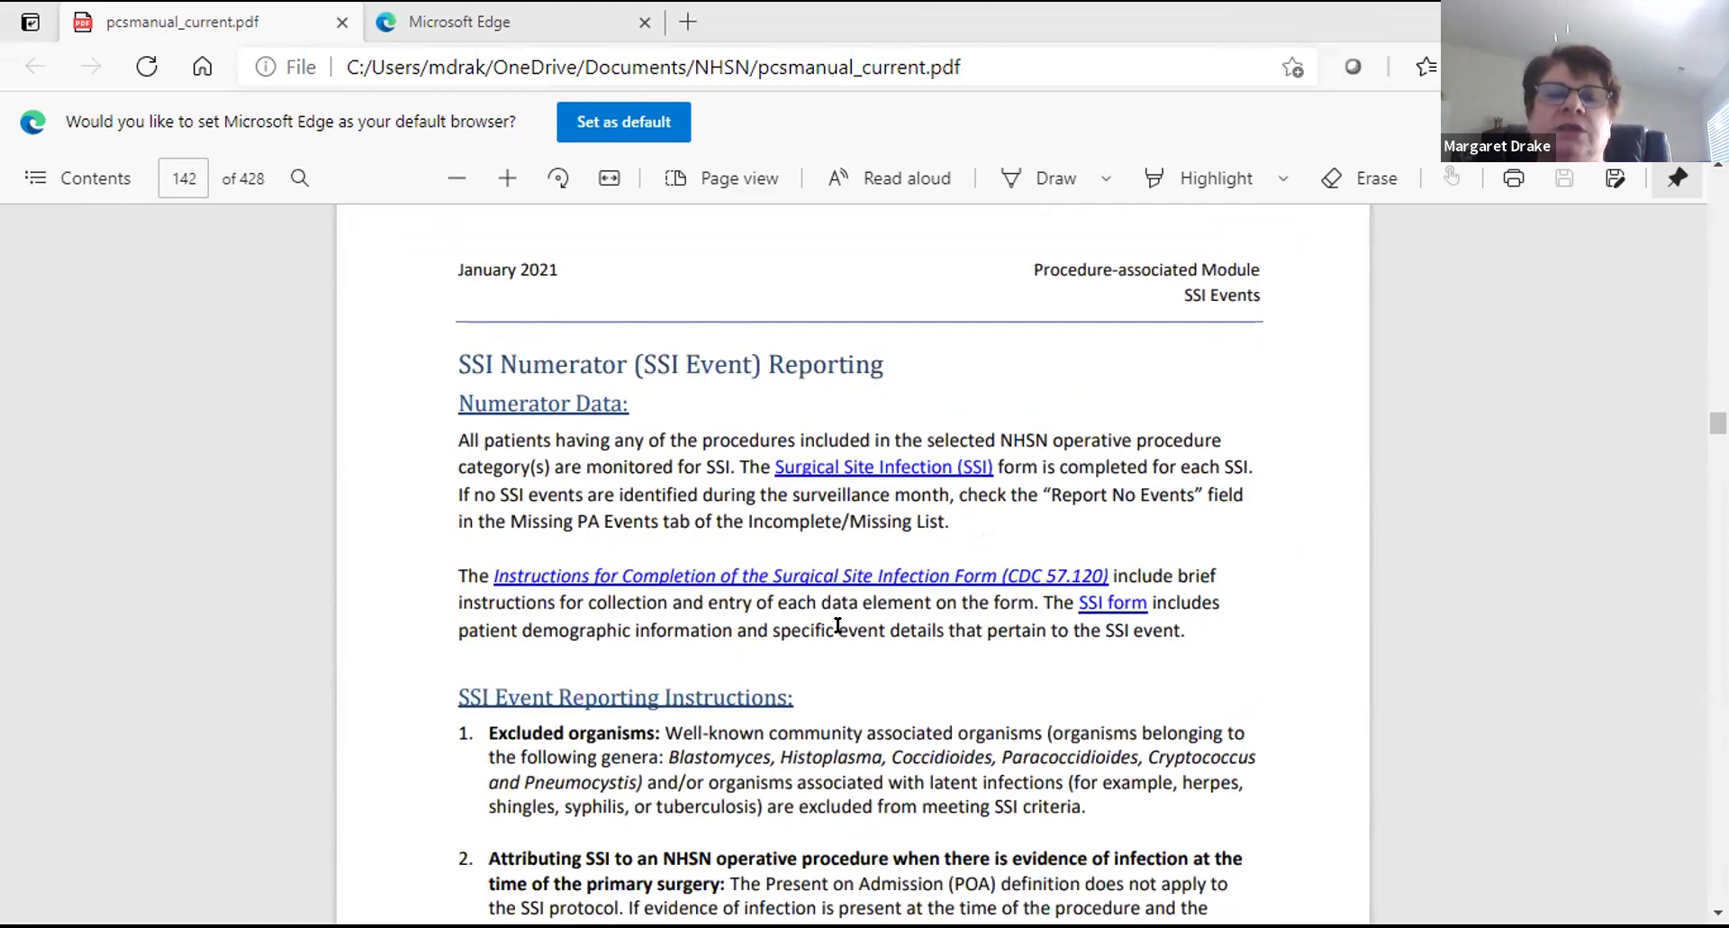
scroll(838, 625, "down", 3)
scroll(815, 549, "up", 3)
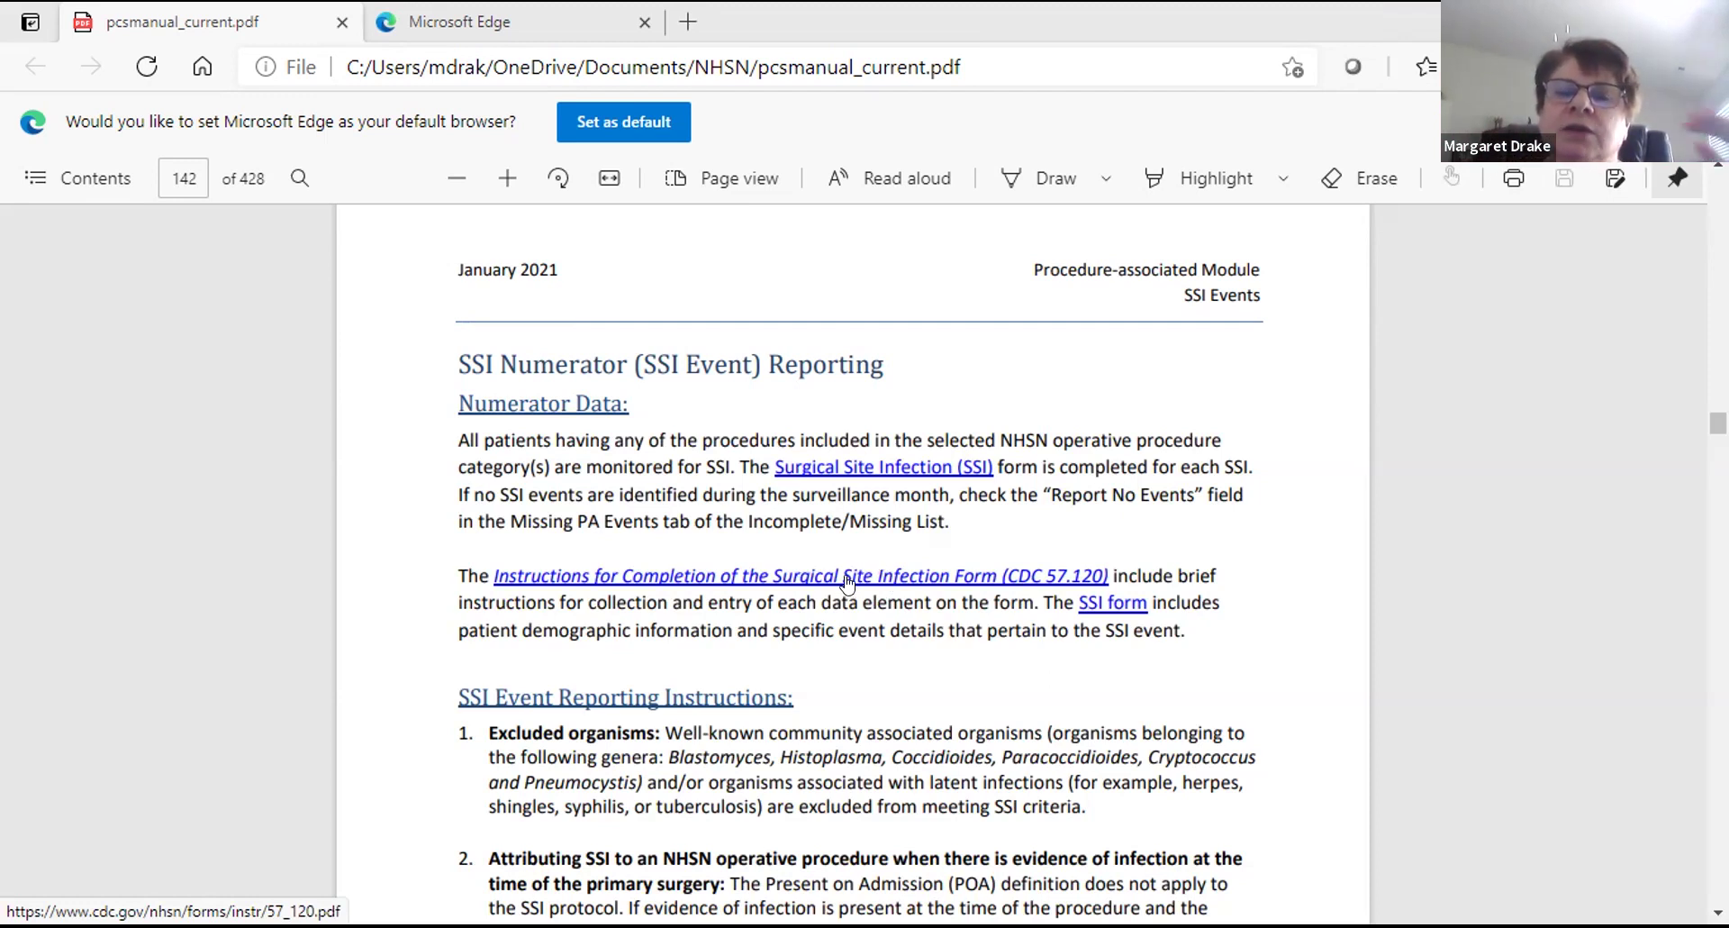
Skim the SSI Event Reporting Instructions, covering excluded organisms, SSI attribution and the PATOS rules and application examples
scroll(852, 594, "down", 3)
scroll(856, 600, "down", 11)
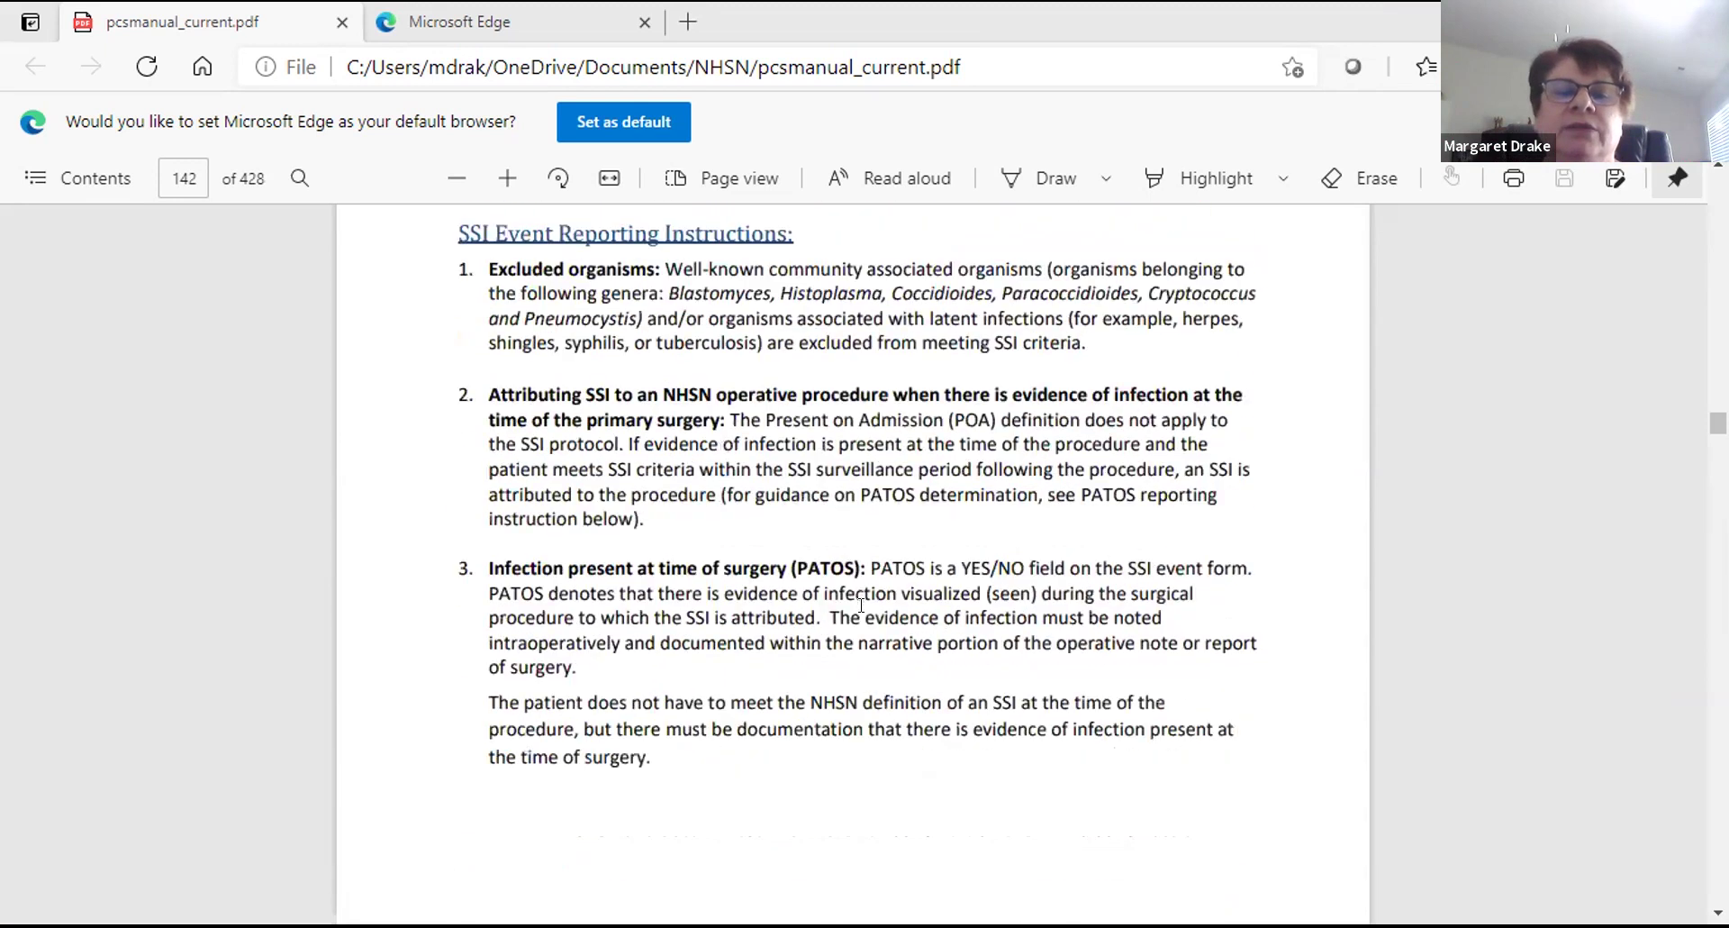
scroll(886, 627, "down", 3)
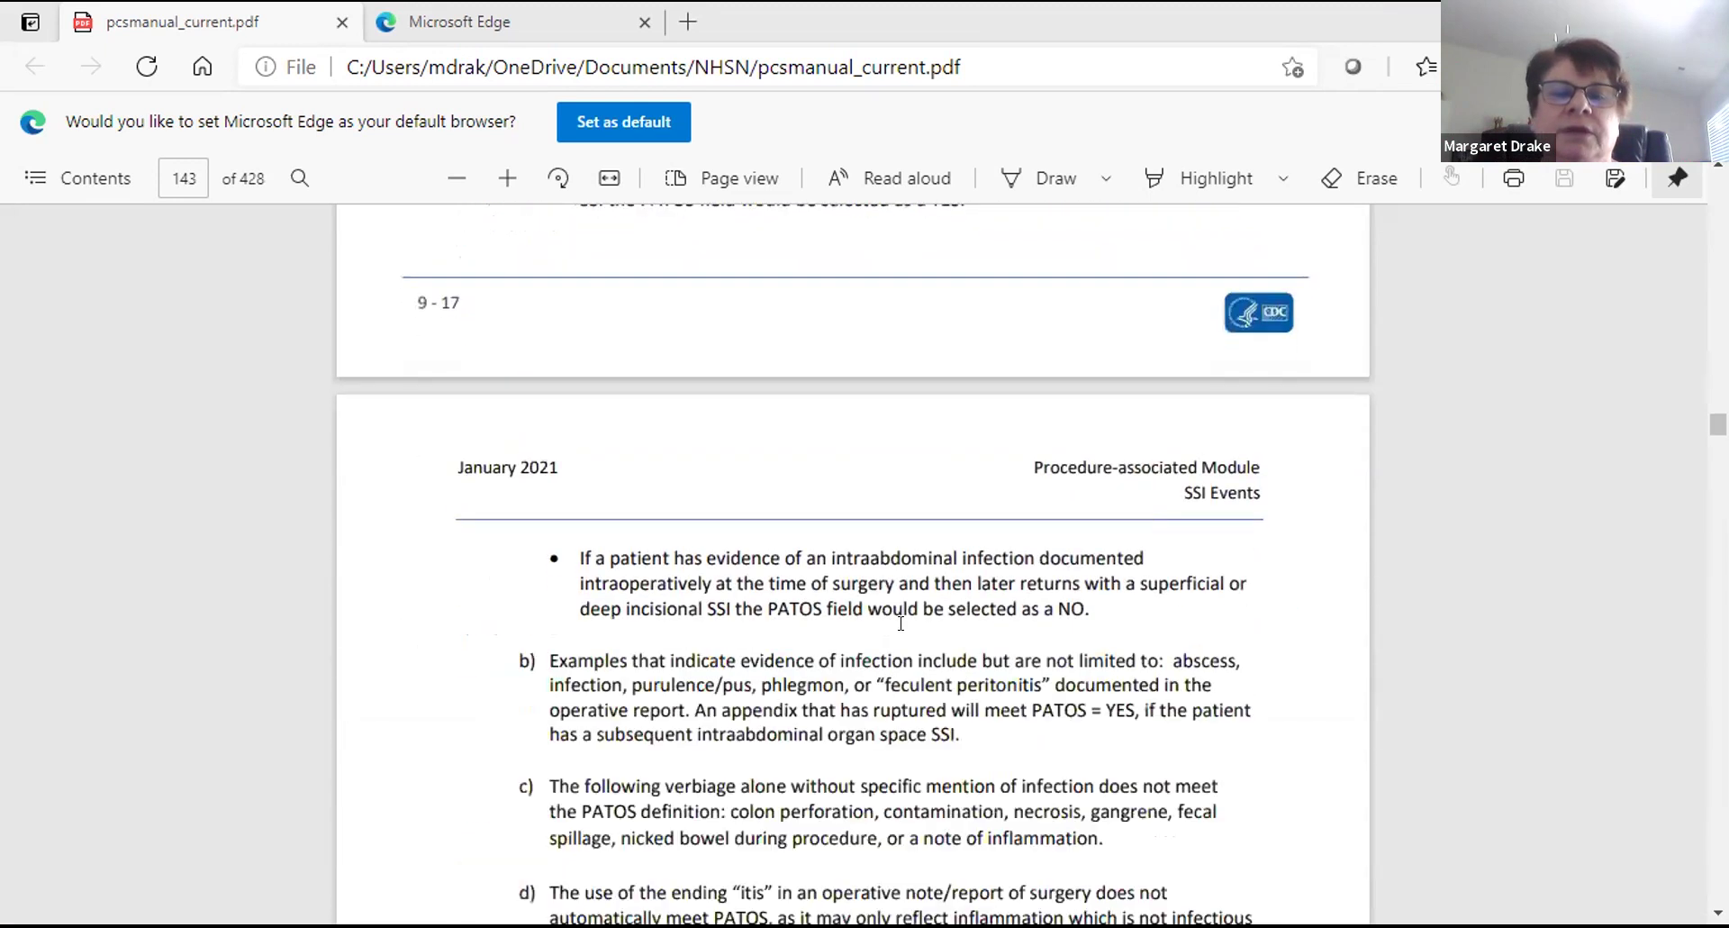
scroll(880, 468, "up", 1)
scroll(880, 473, "down", 4)
scroll(879, 478, "down", 15)
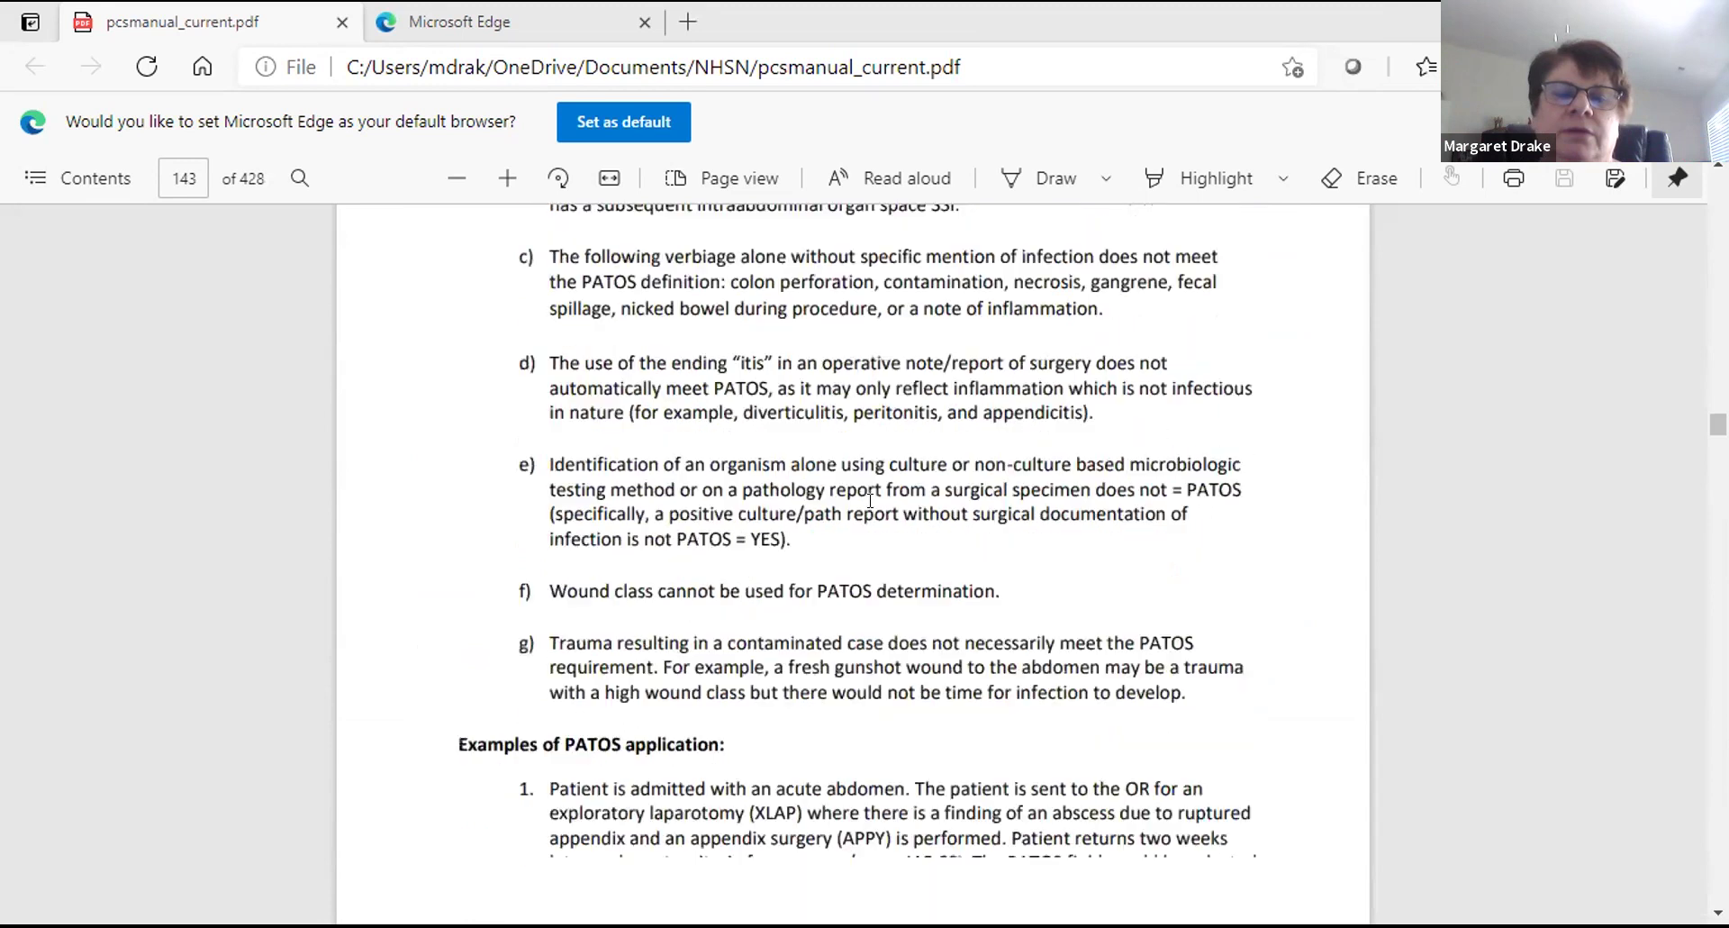
scroll(867, 510, "down", 3)
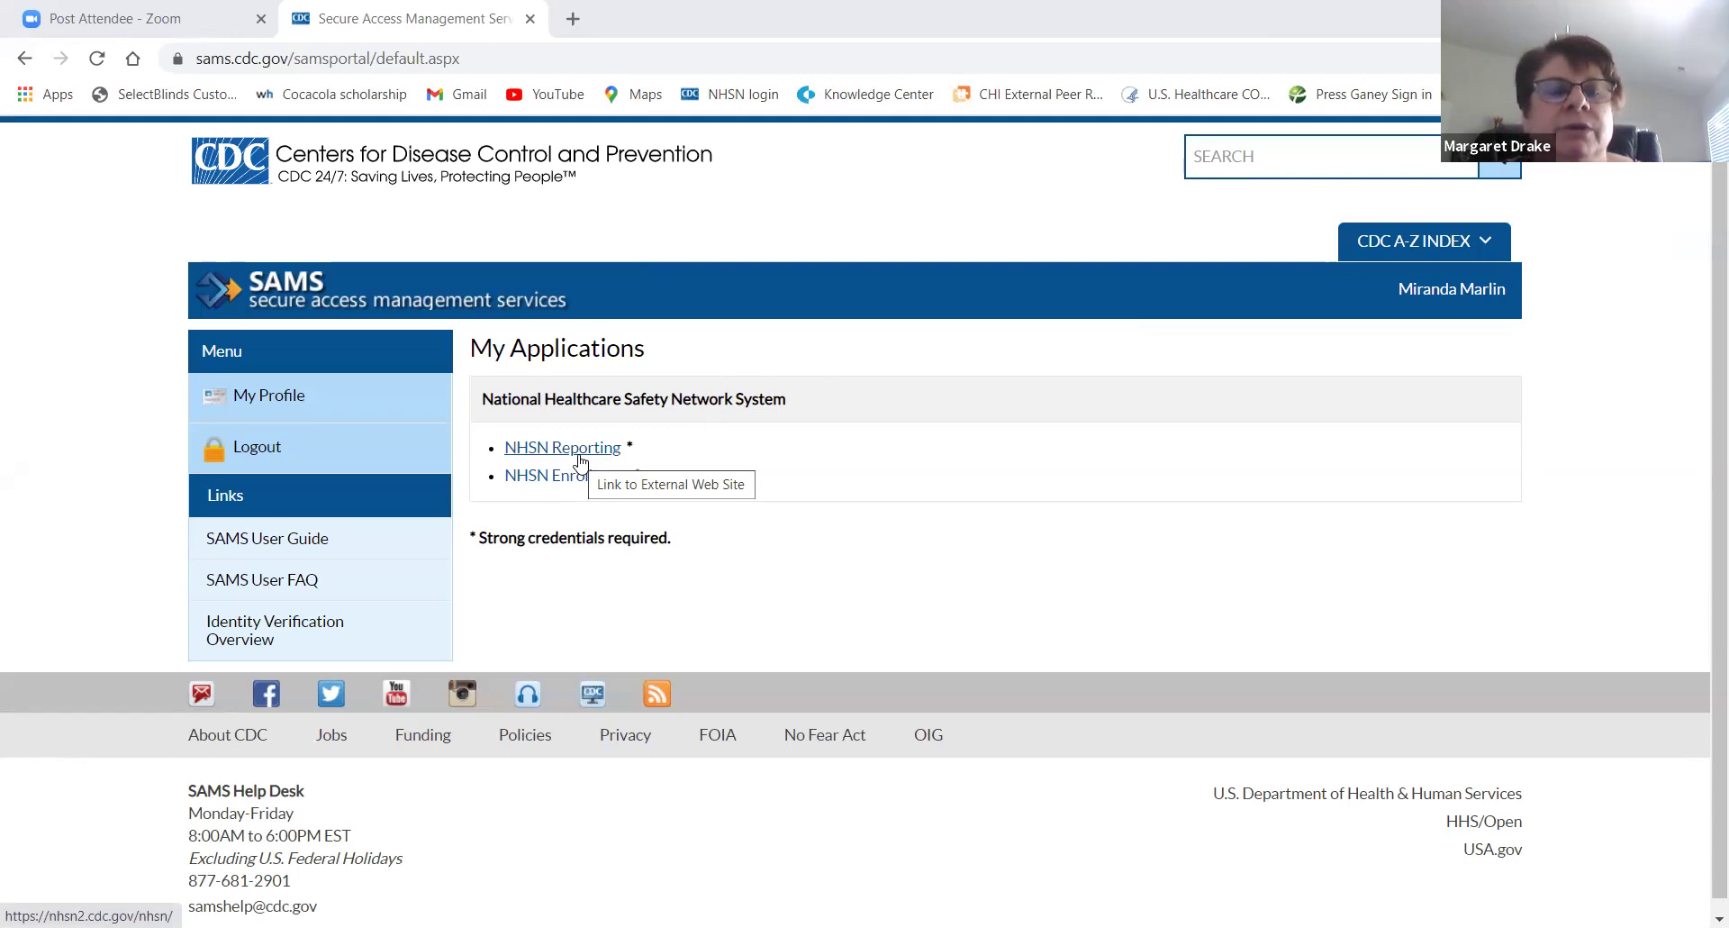
Switch to the SAMS portal, enter NHSN Reporting with the Patient Safety component for Dundy County Hospital, and start adding a procedure
left_click(580, 462)
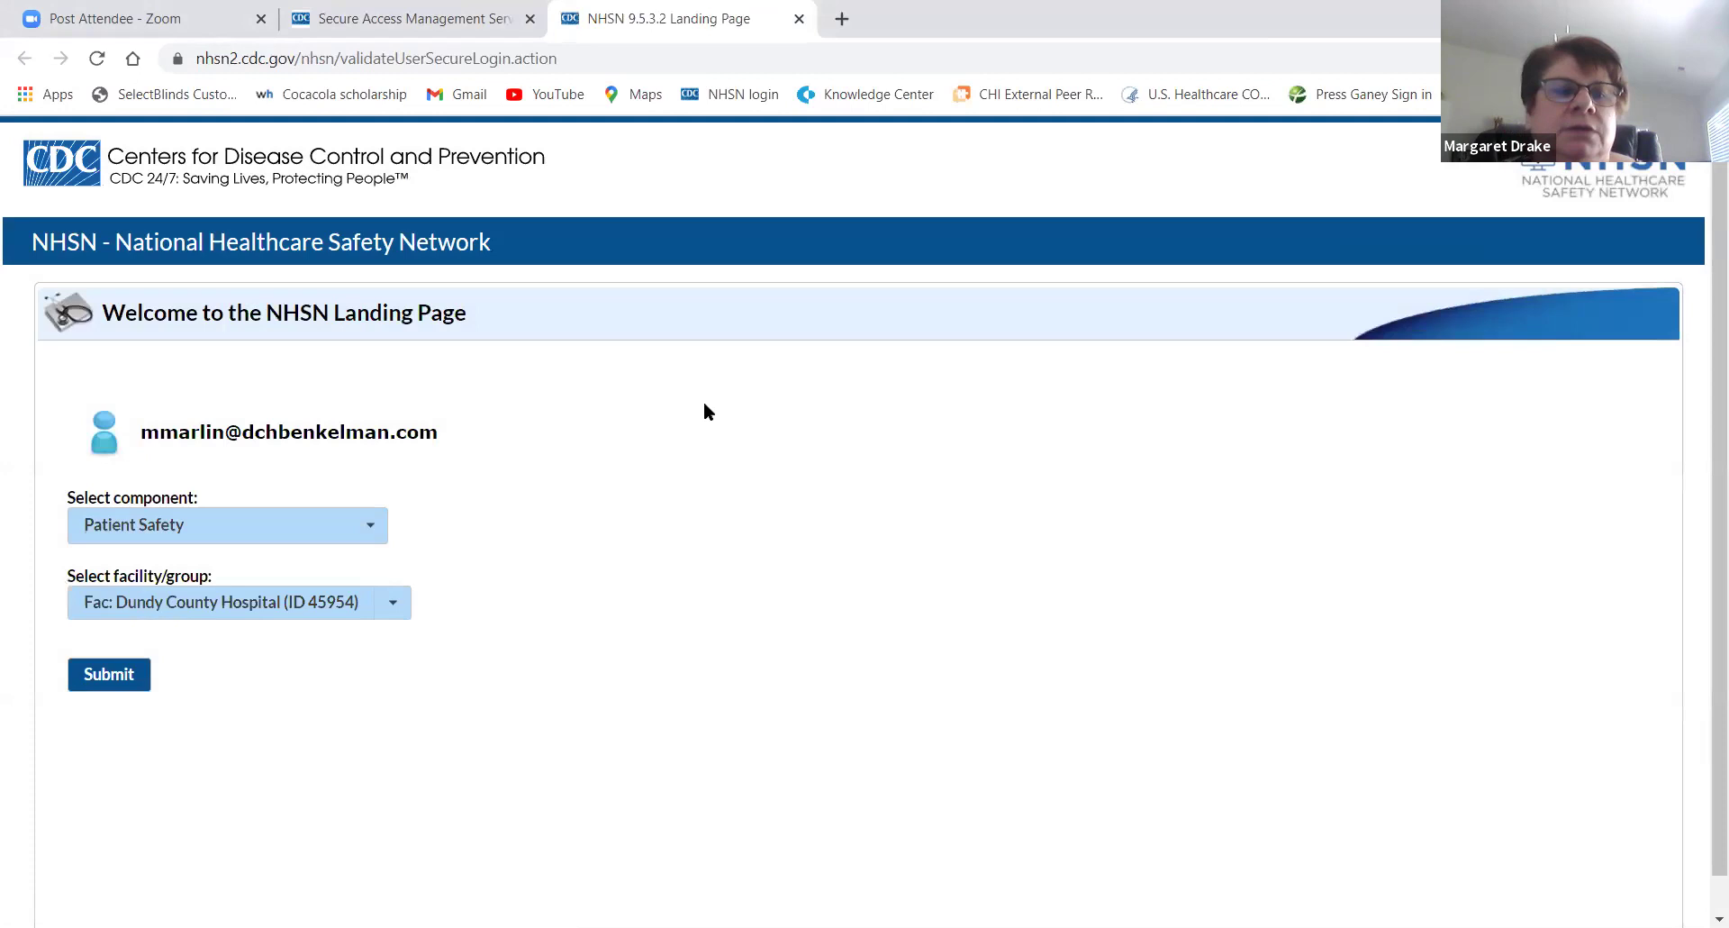
left_click(108, 684)
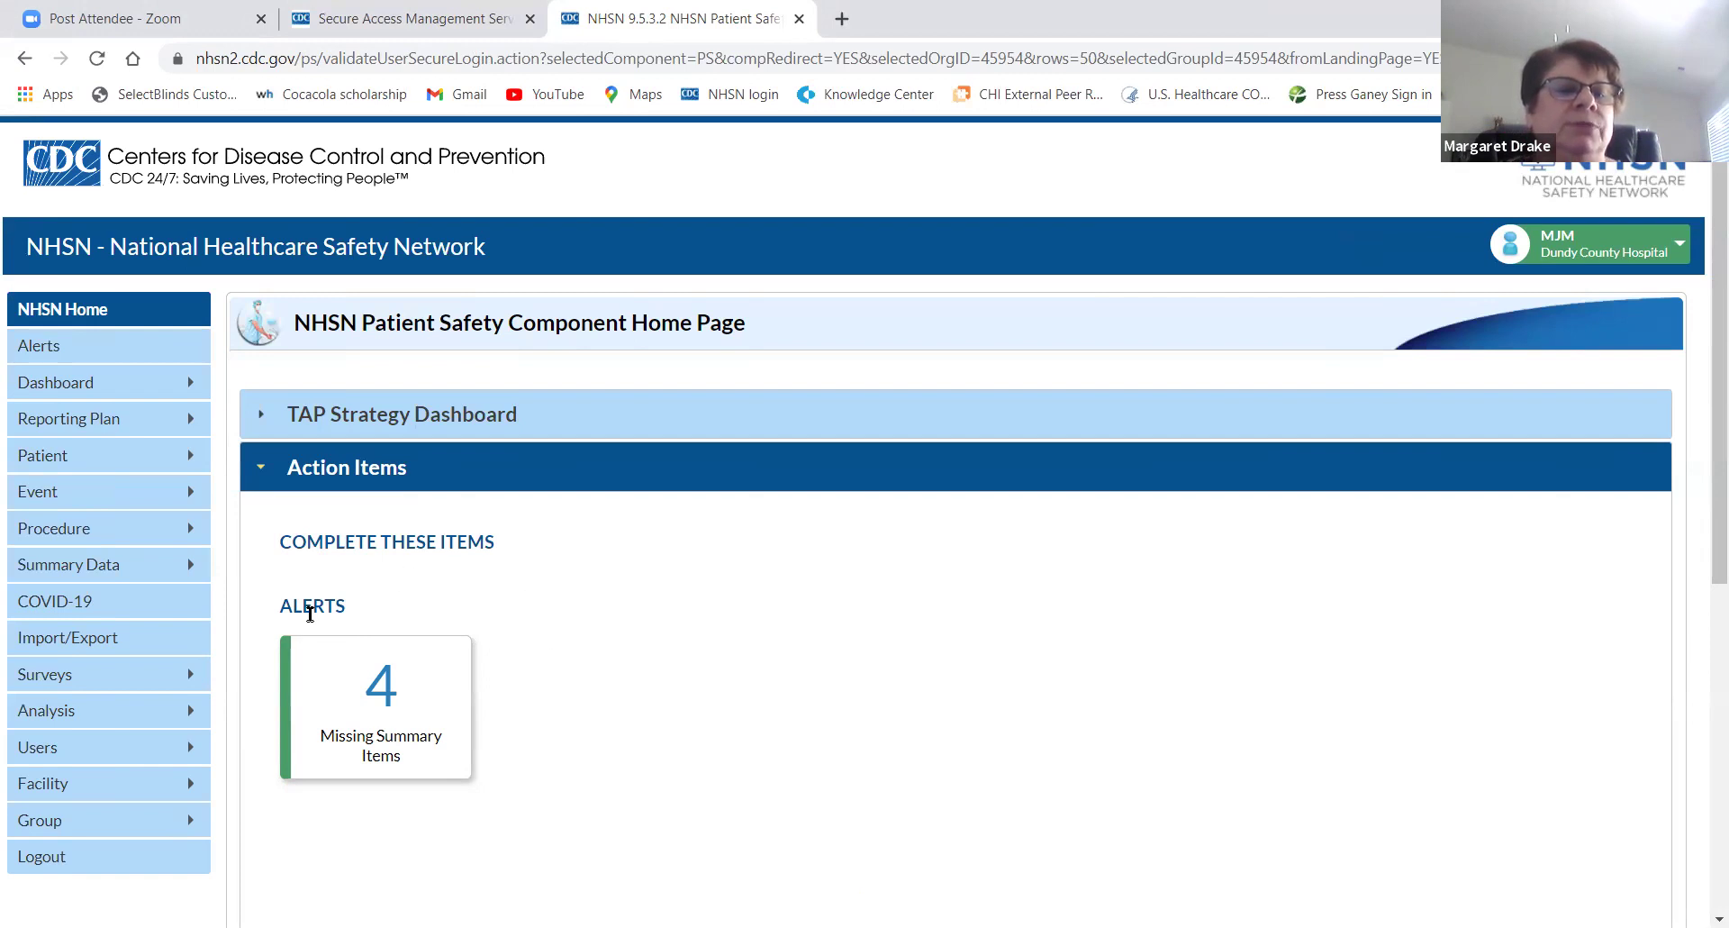
mouse_move(79, 534)
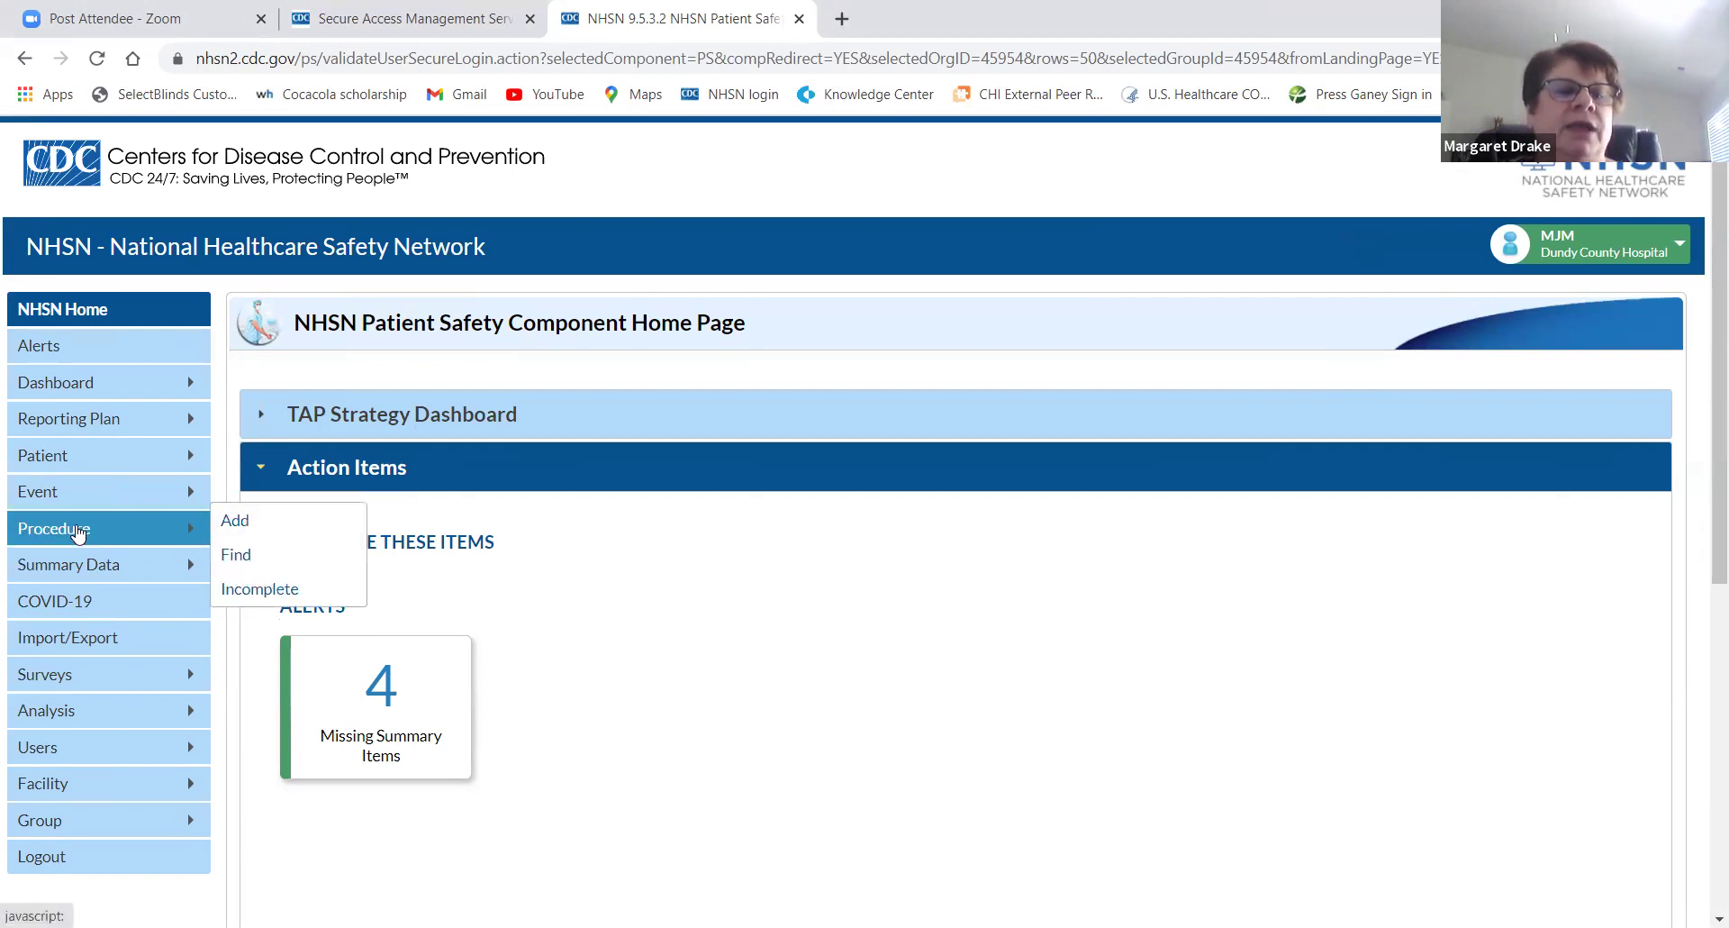
left_click(237, 520)
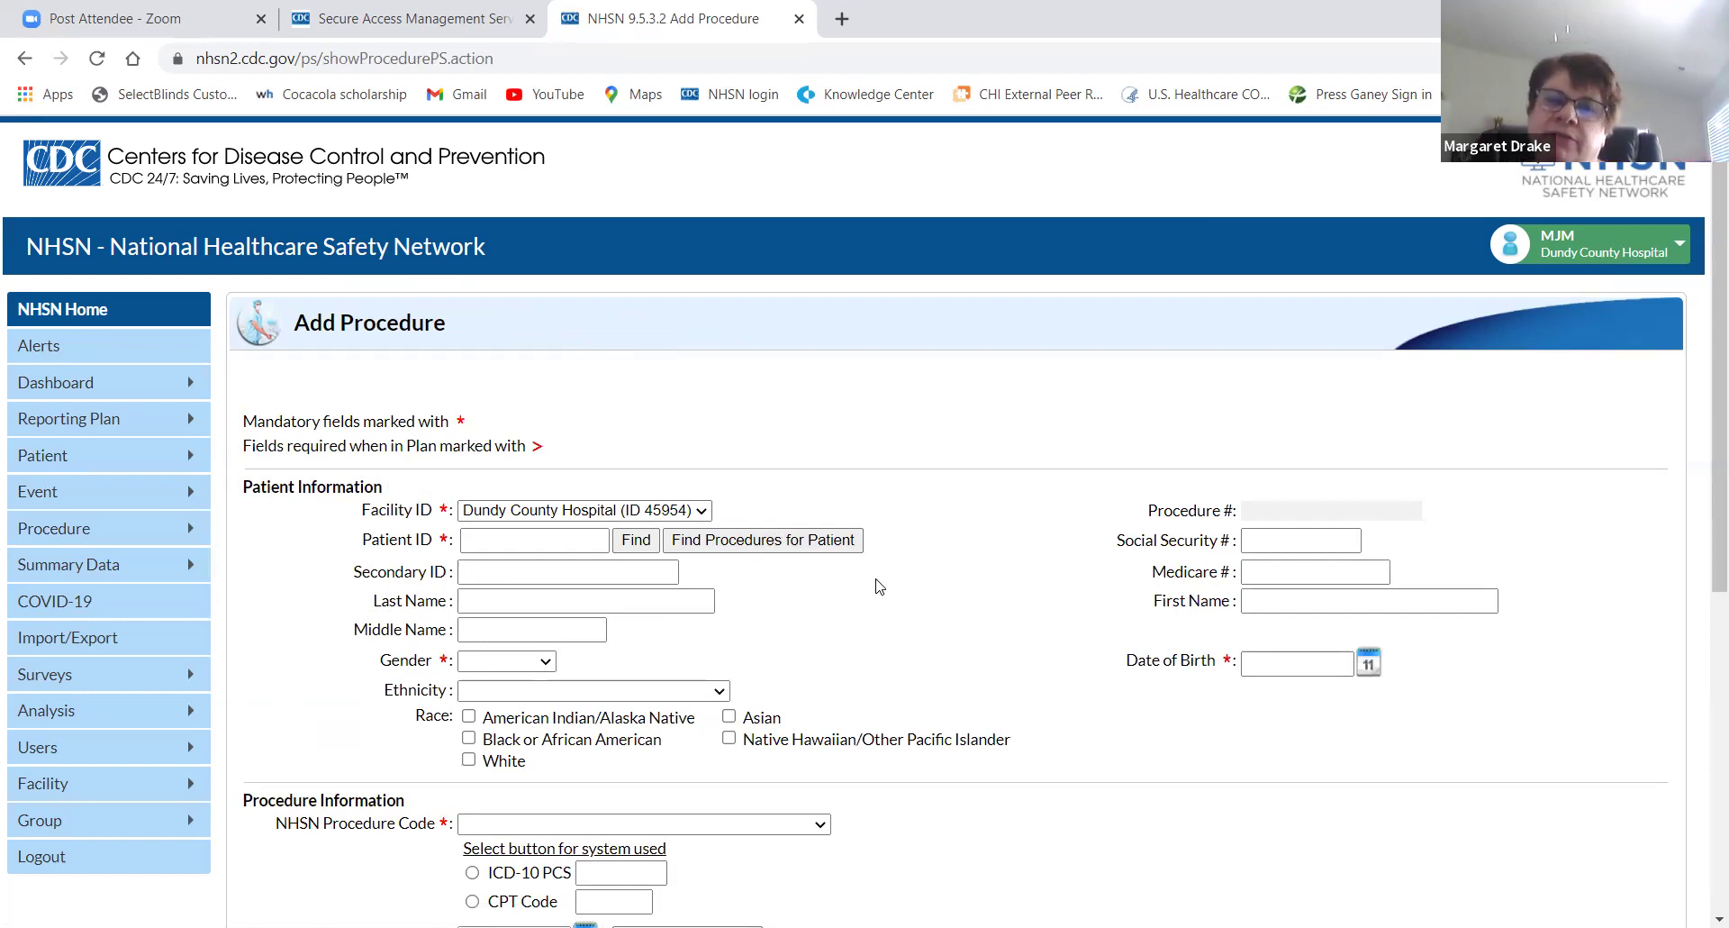
Find the existing patient by a partial patient ID and load the matching record into the procedure's patient information
scroll(879, 584, "down", 2)
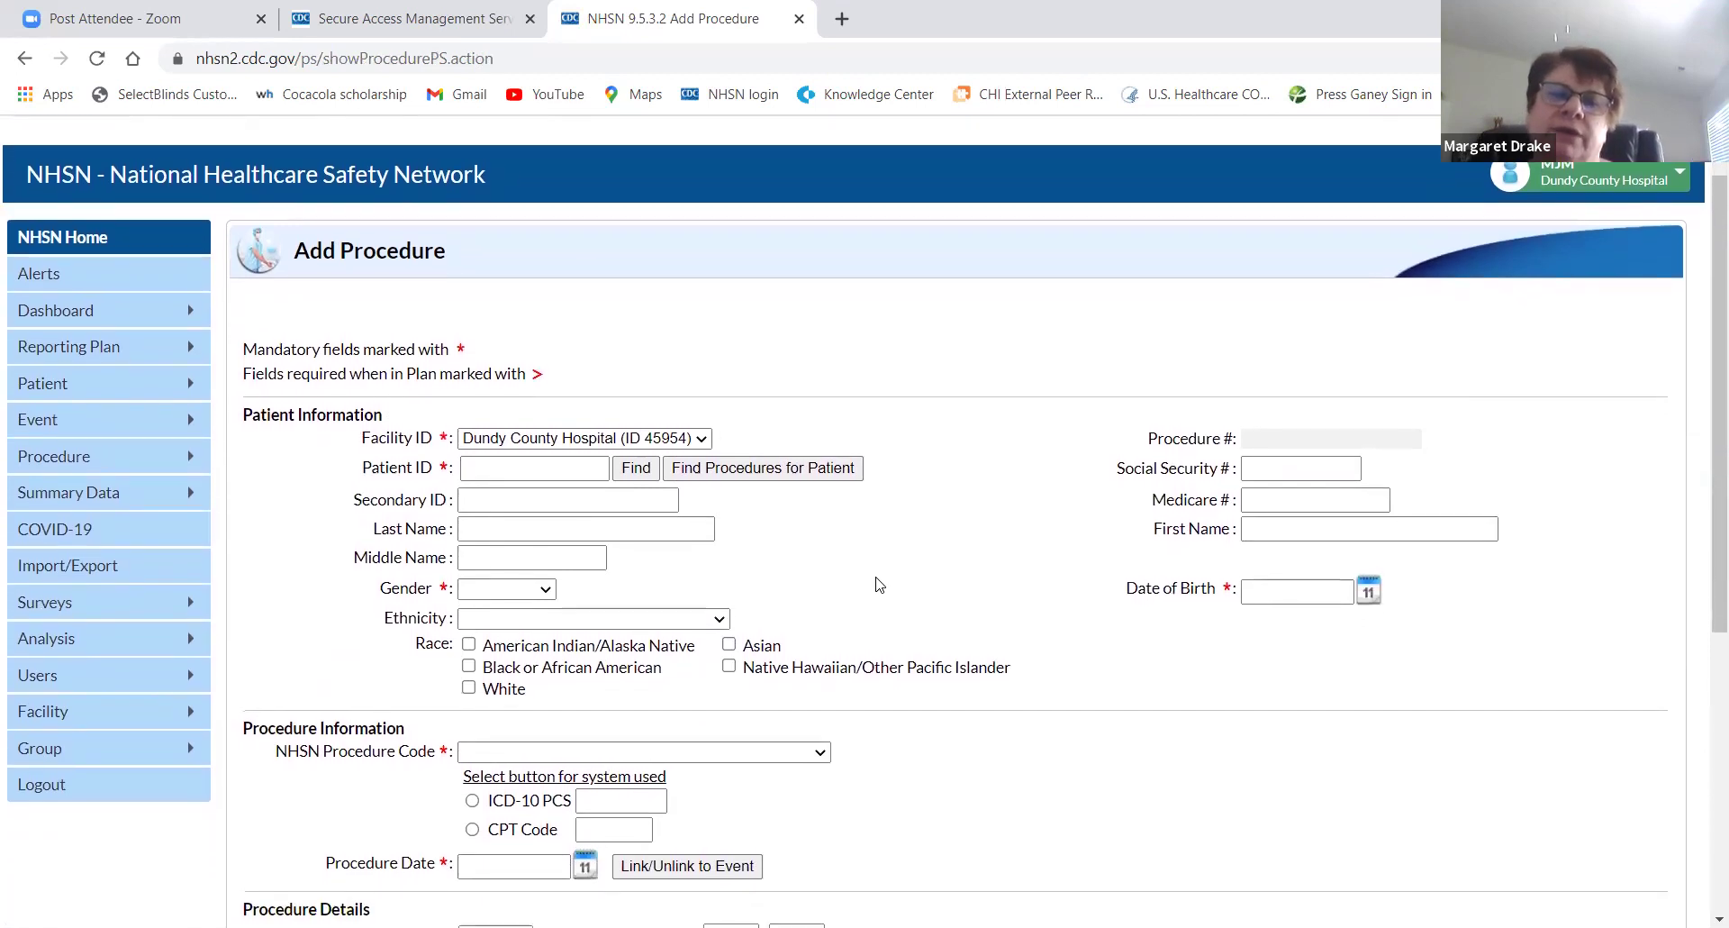
scroll(879, 585, "down", 1)
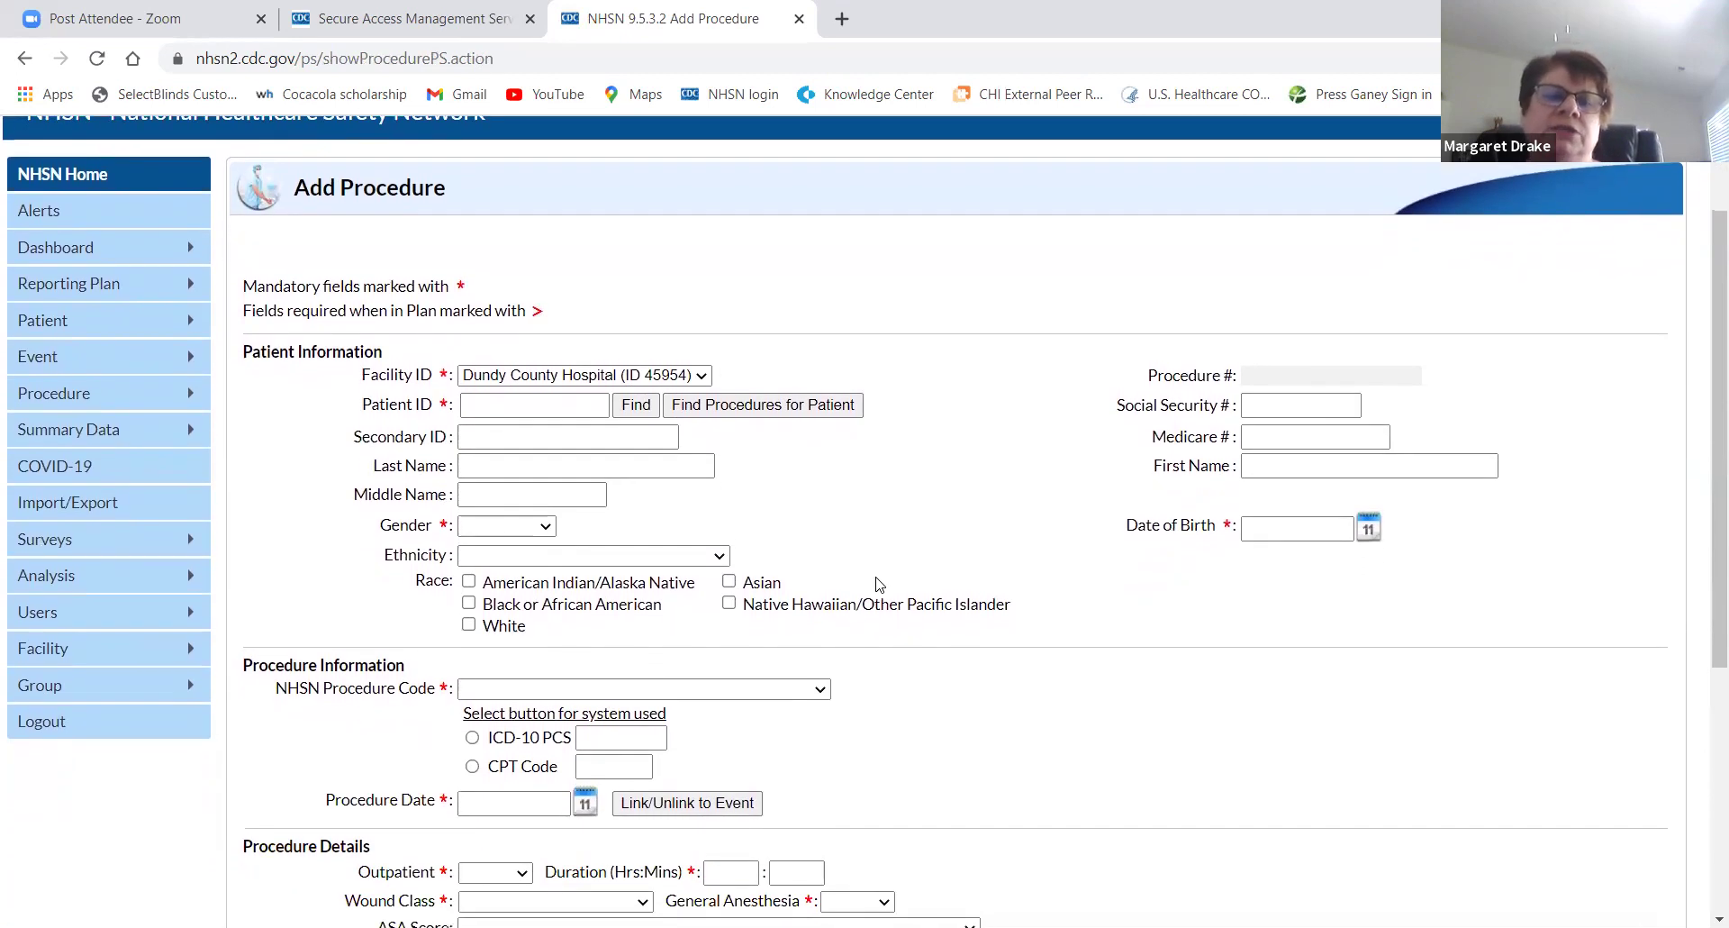
scroll(879, 584, "down", 1)
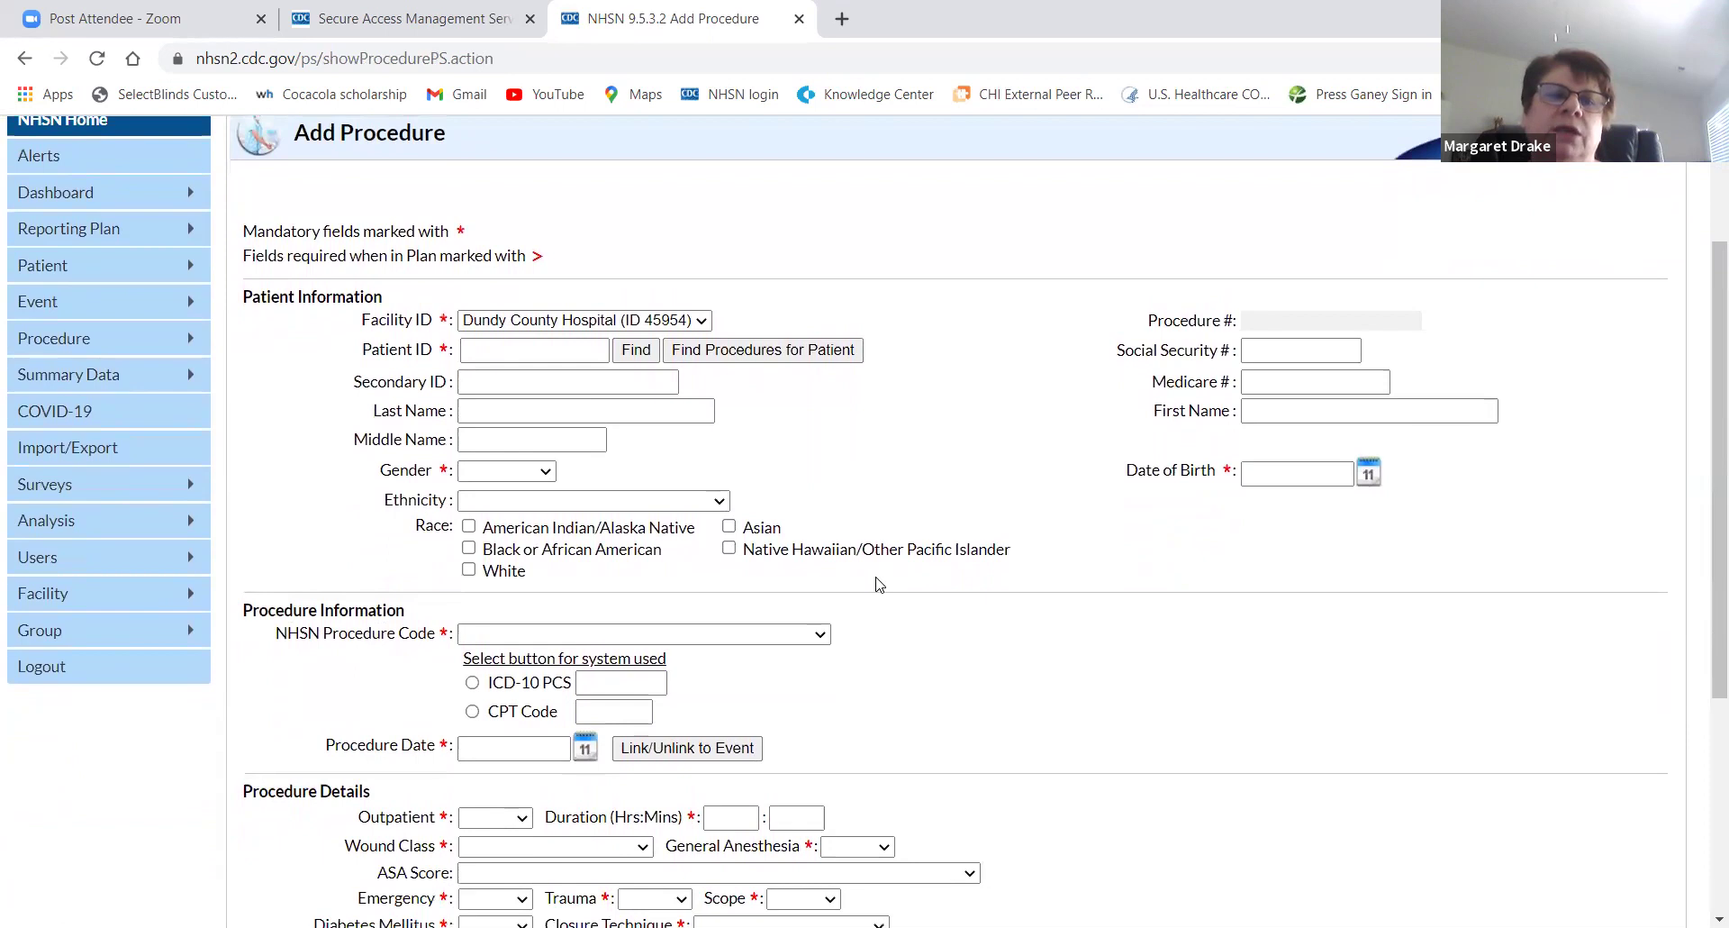
scroll(879, 585, "down", 1)
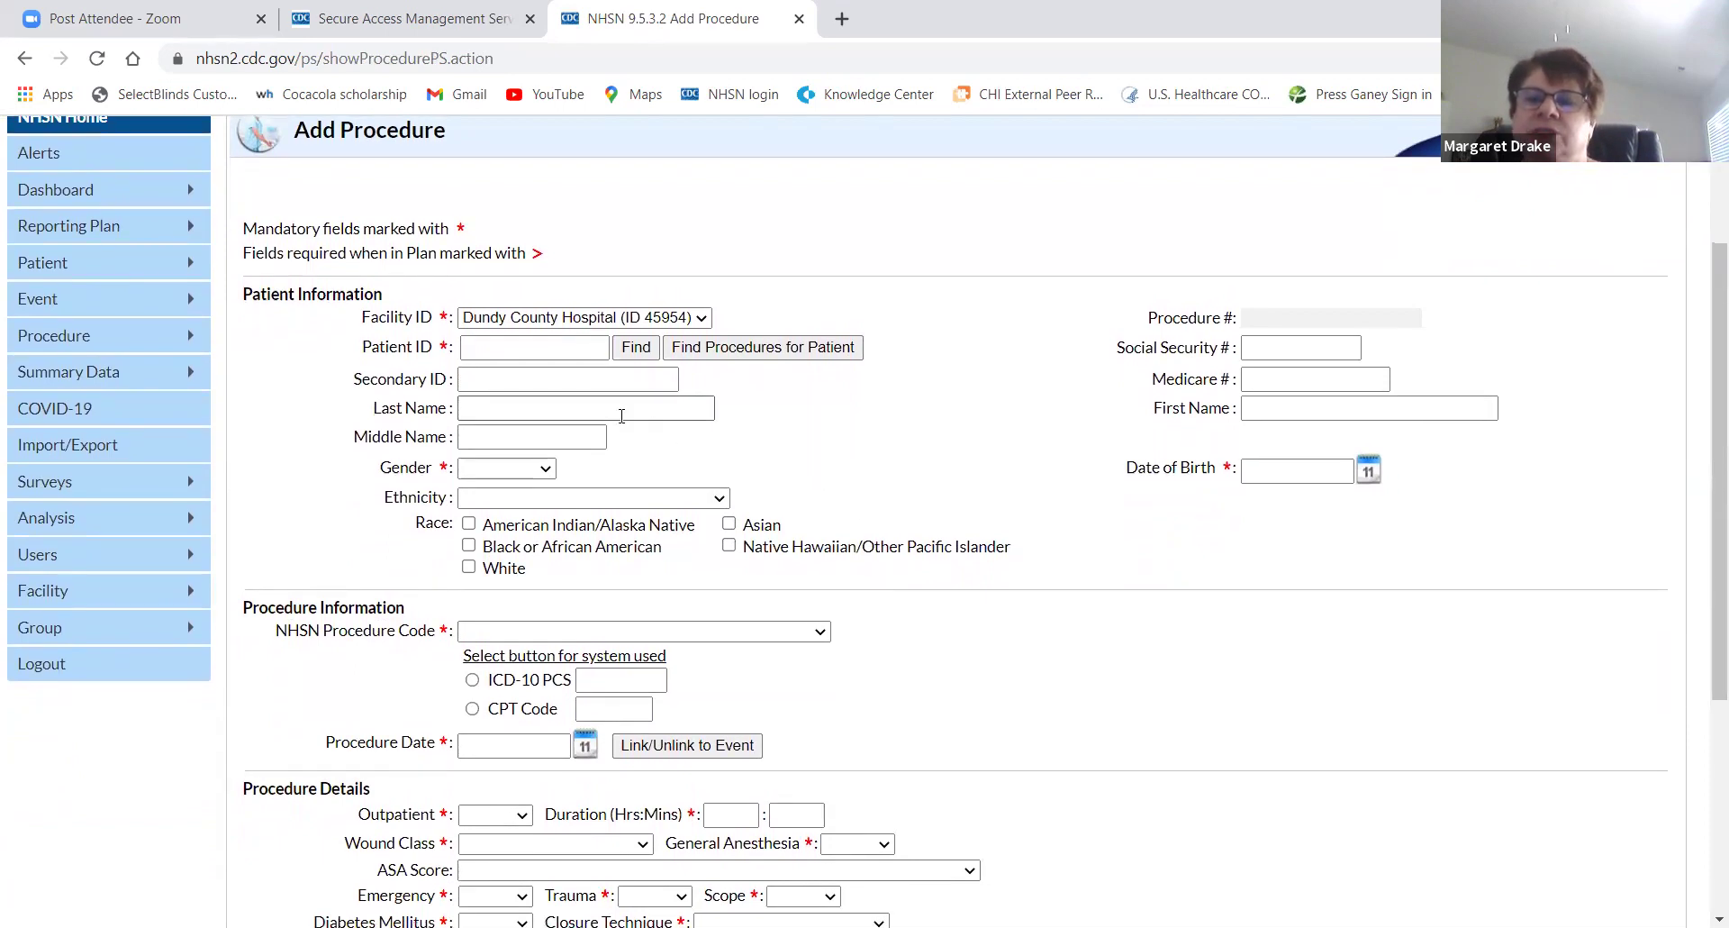
left_click(505, 344)
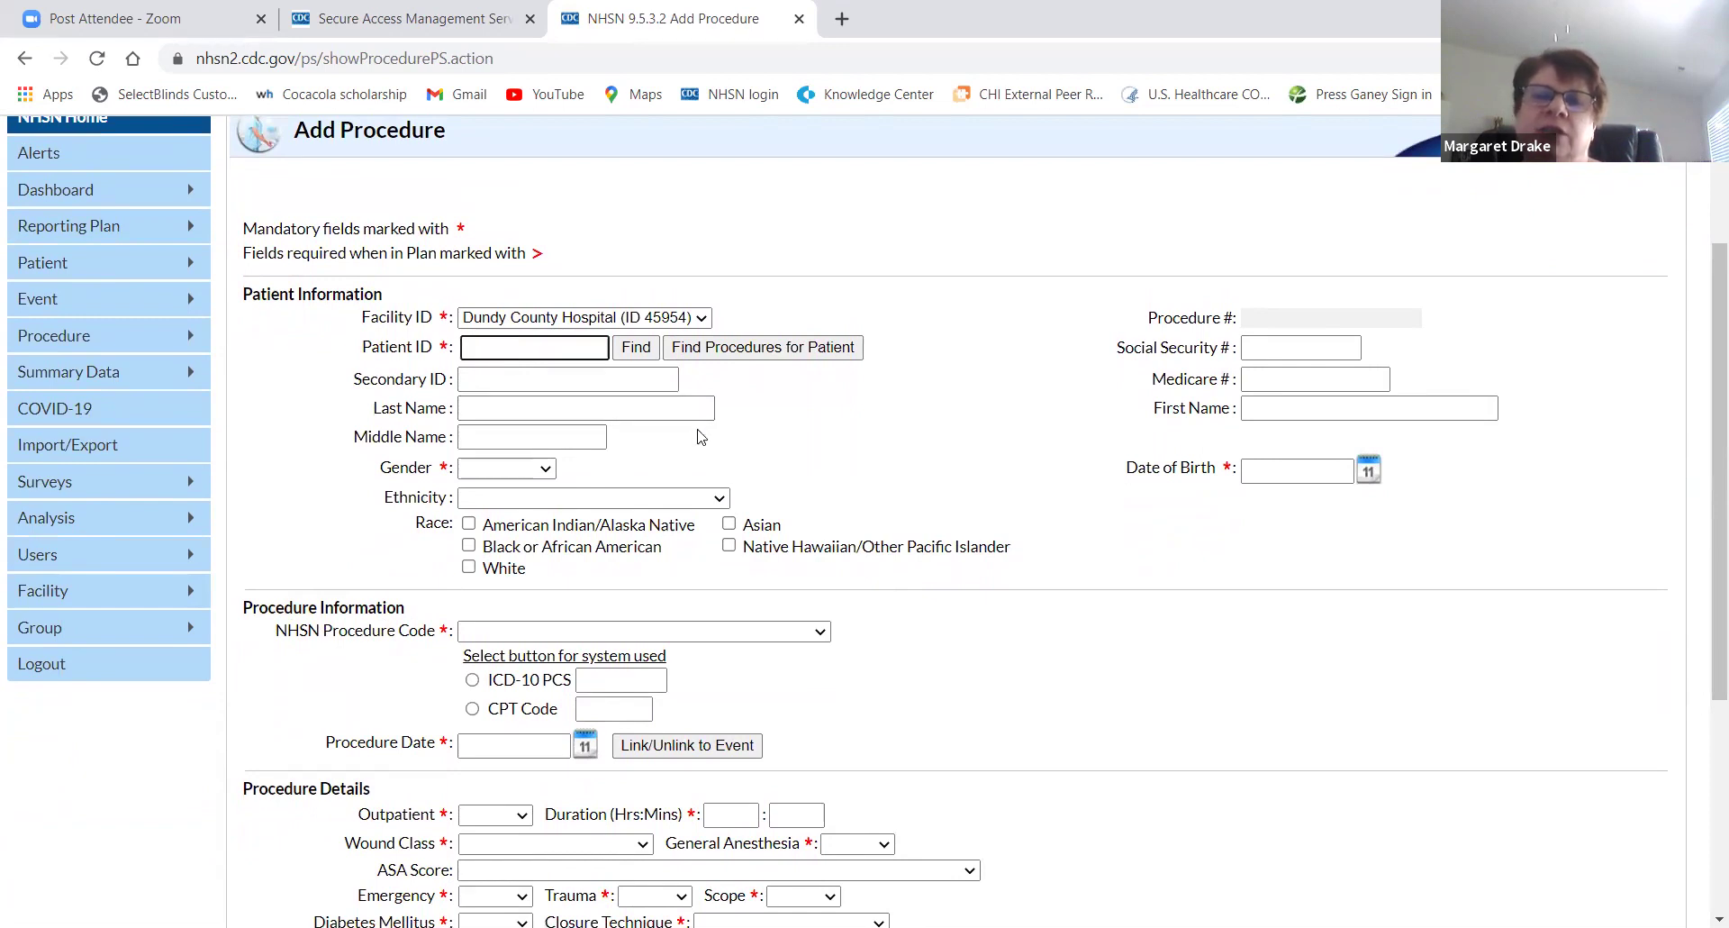
scroll(700, 437, "down", 2)
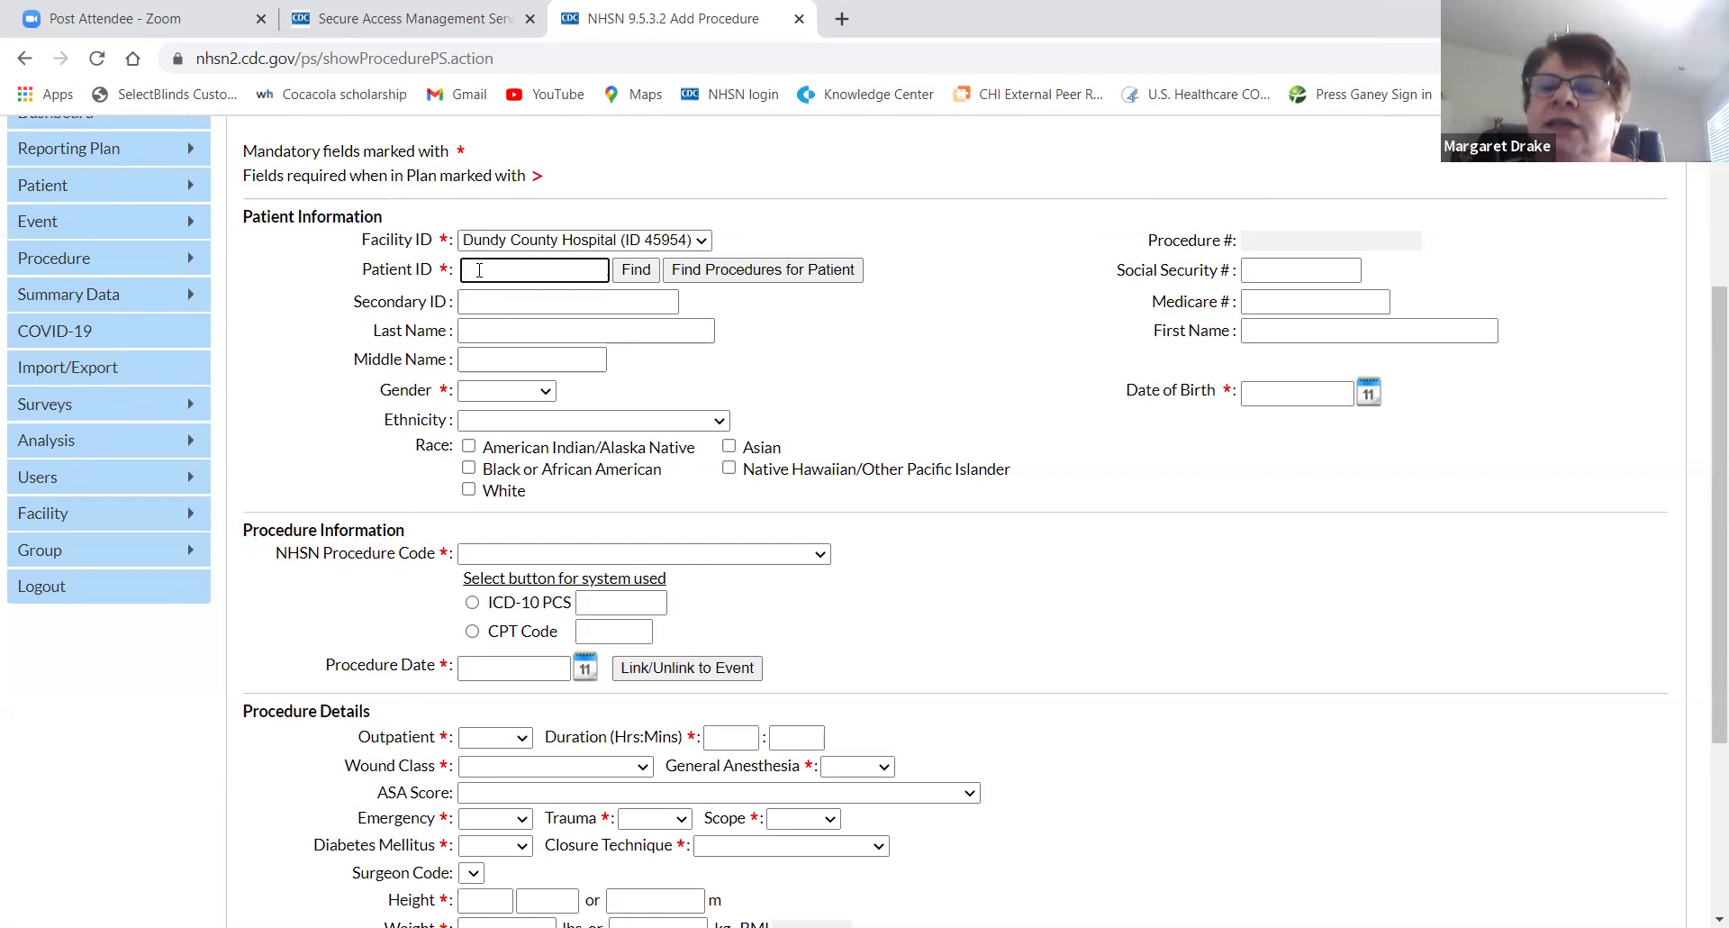
type("1")
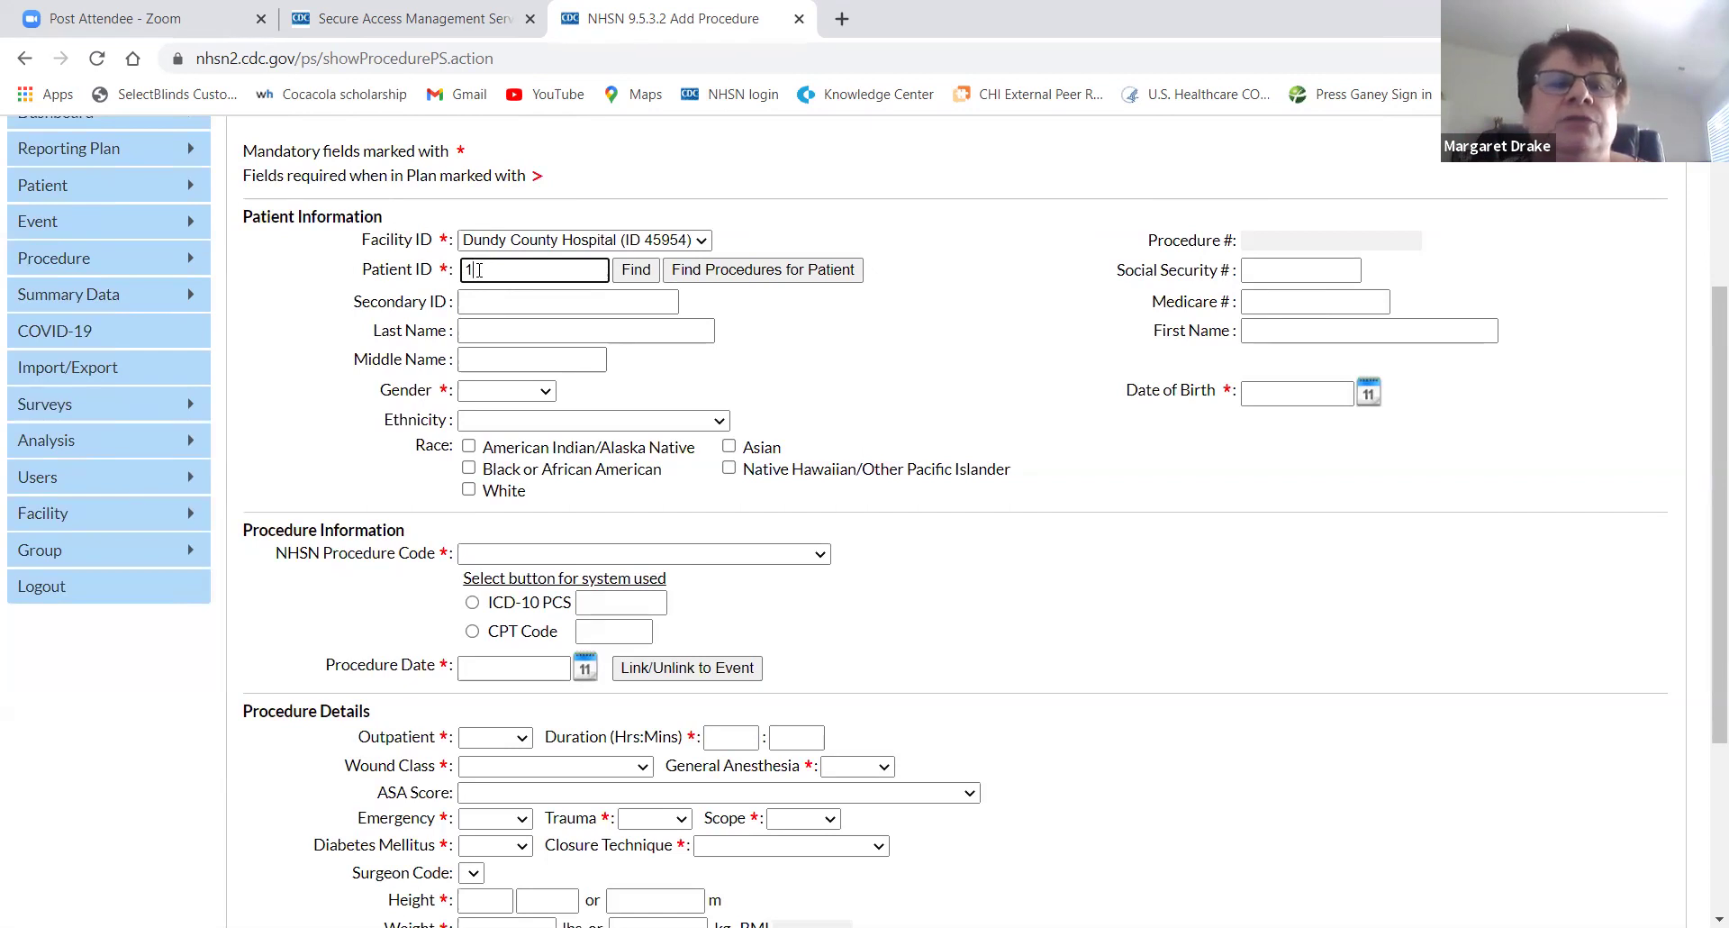
left_click(635, 268)
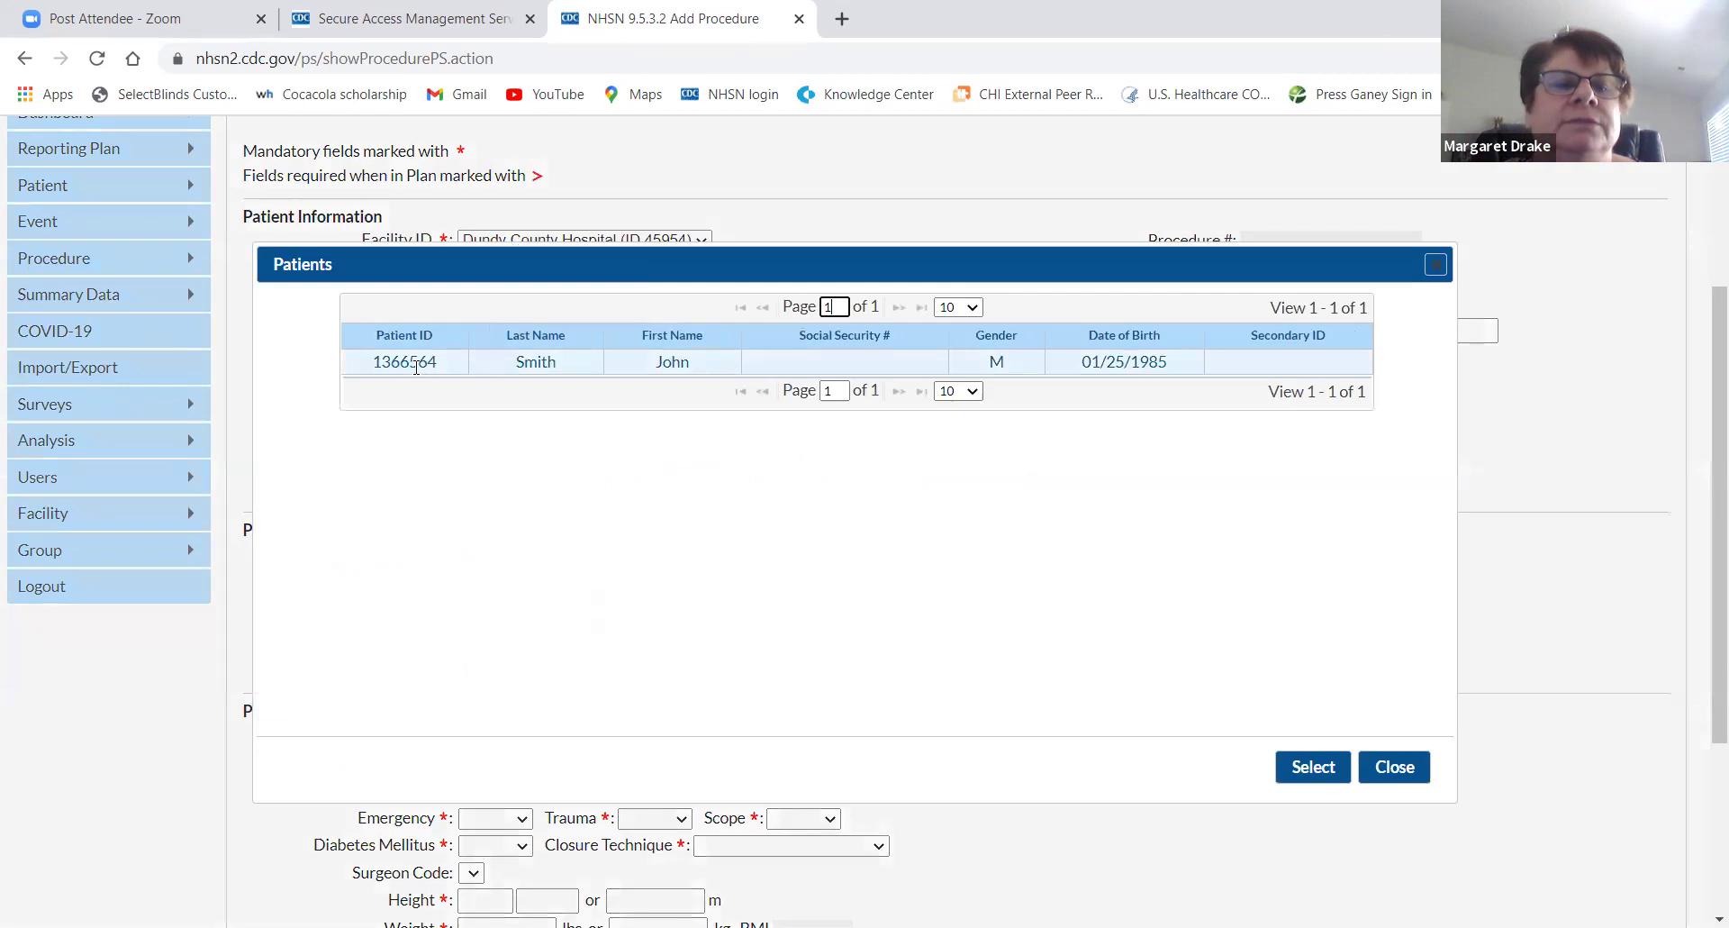
left_click(1315, 768)
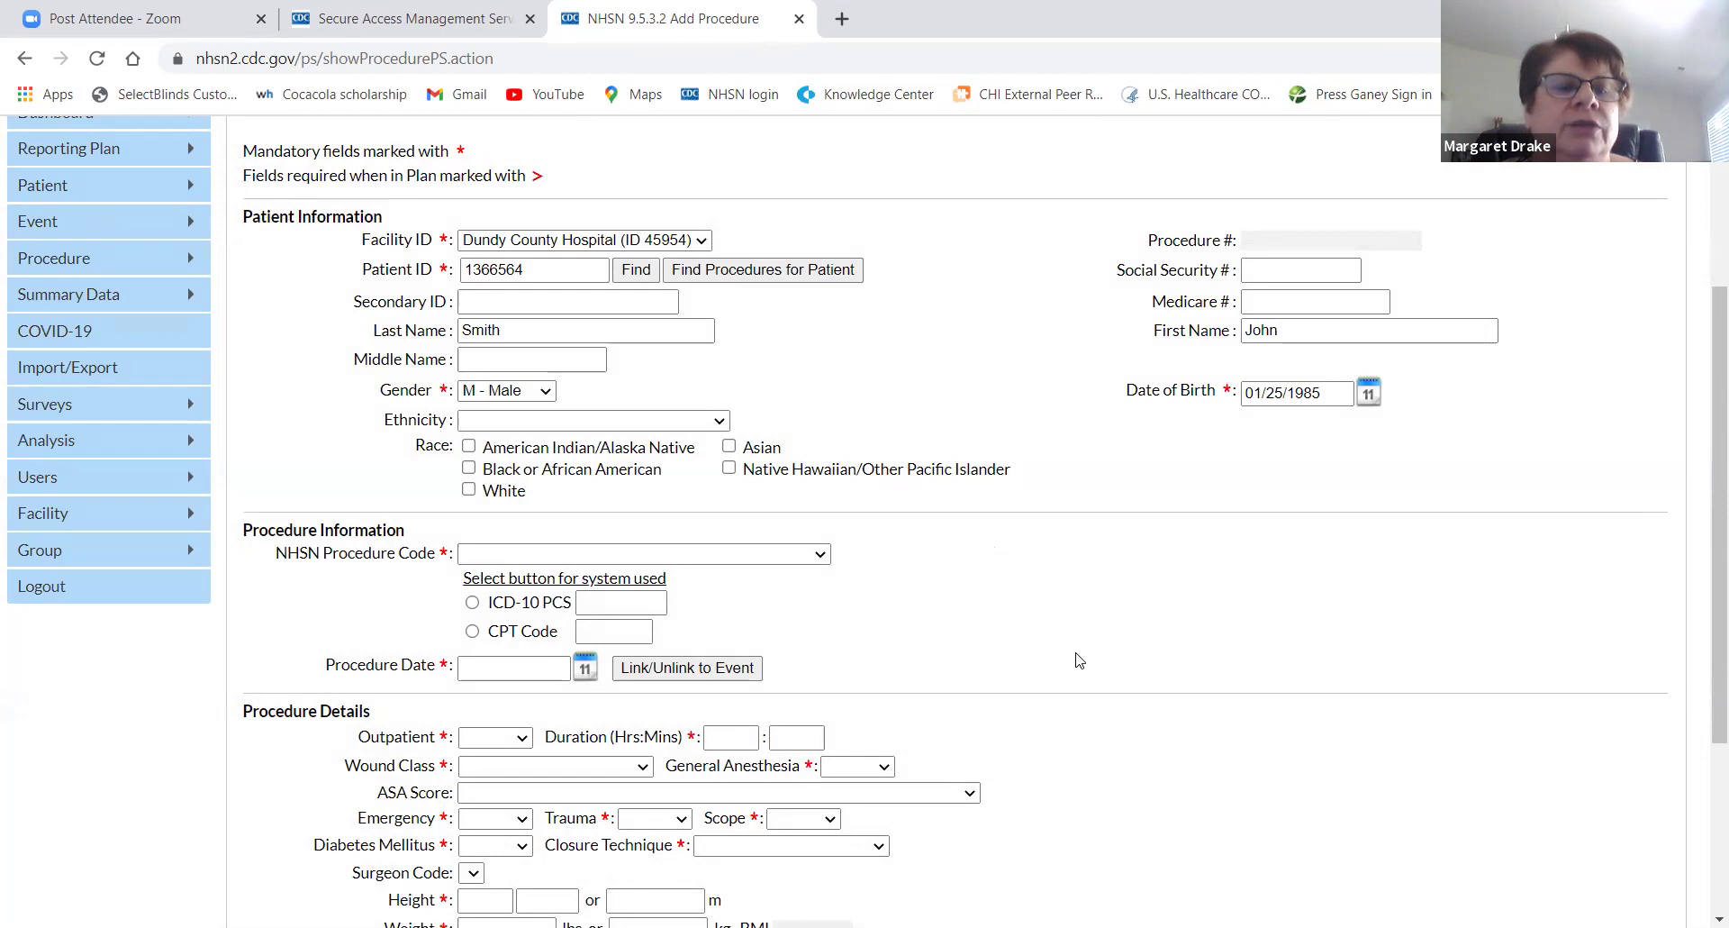
Set the NHSN procedure code to HPRO - Hip prosthesis and choose ICD-10 PCS as the coding system
scroll(1080, 660, "down", 2)
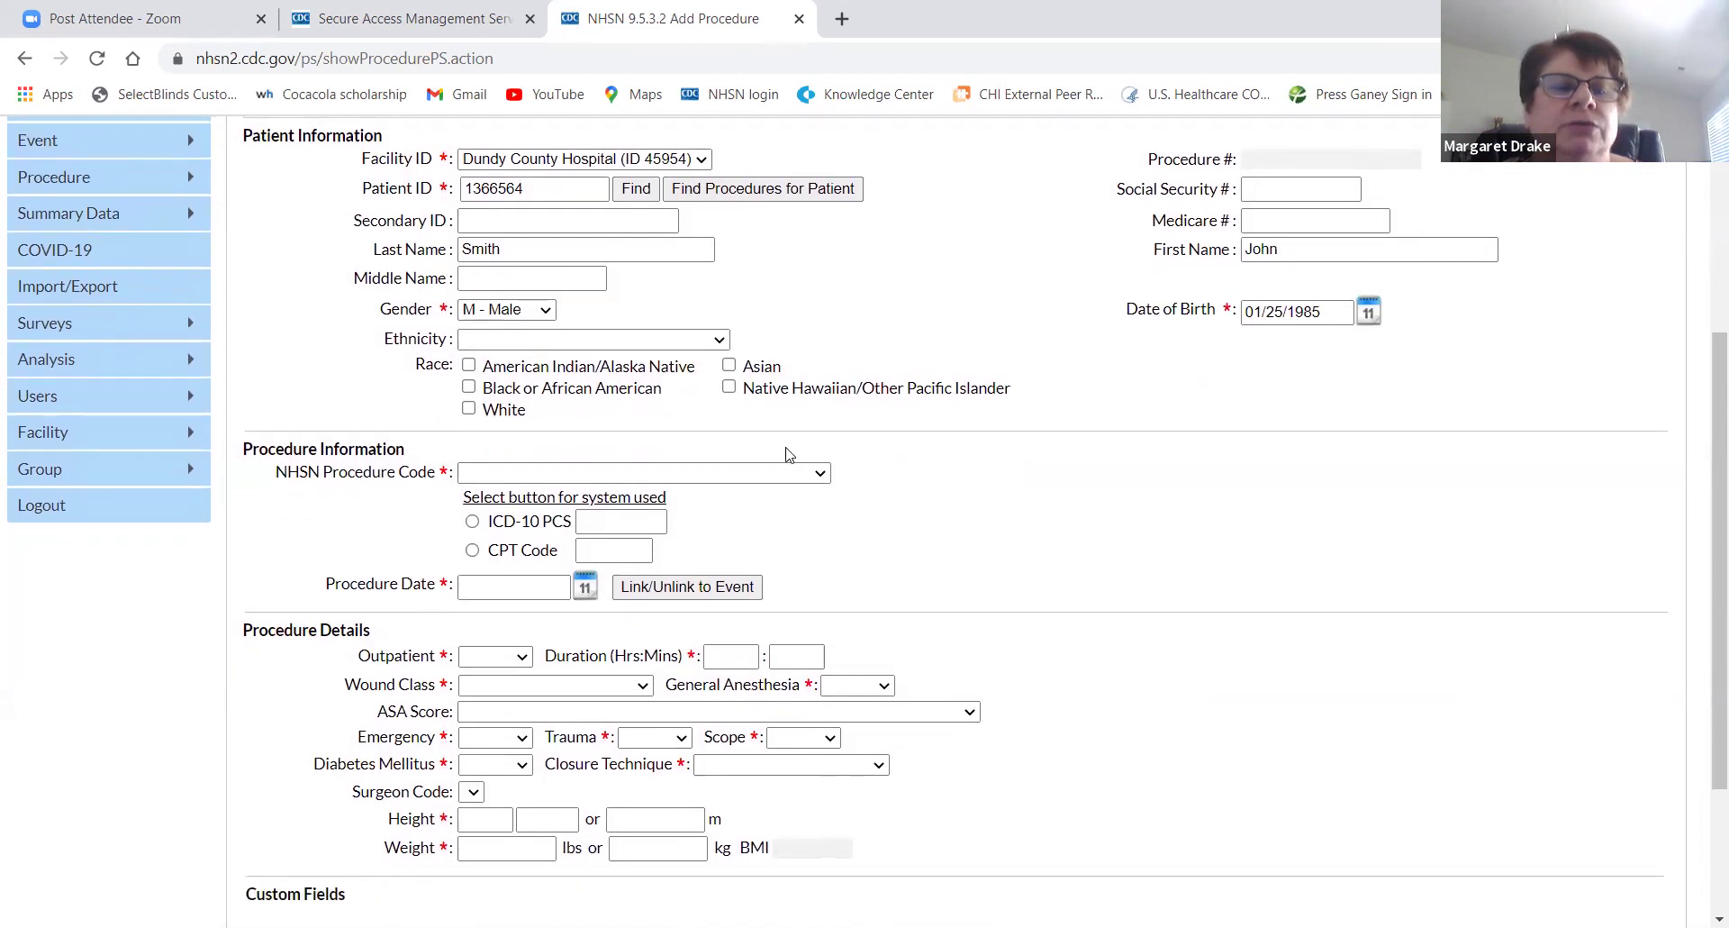
left_click(822, 476)
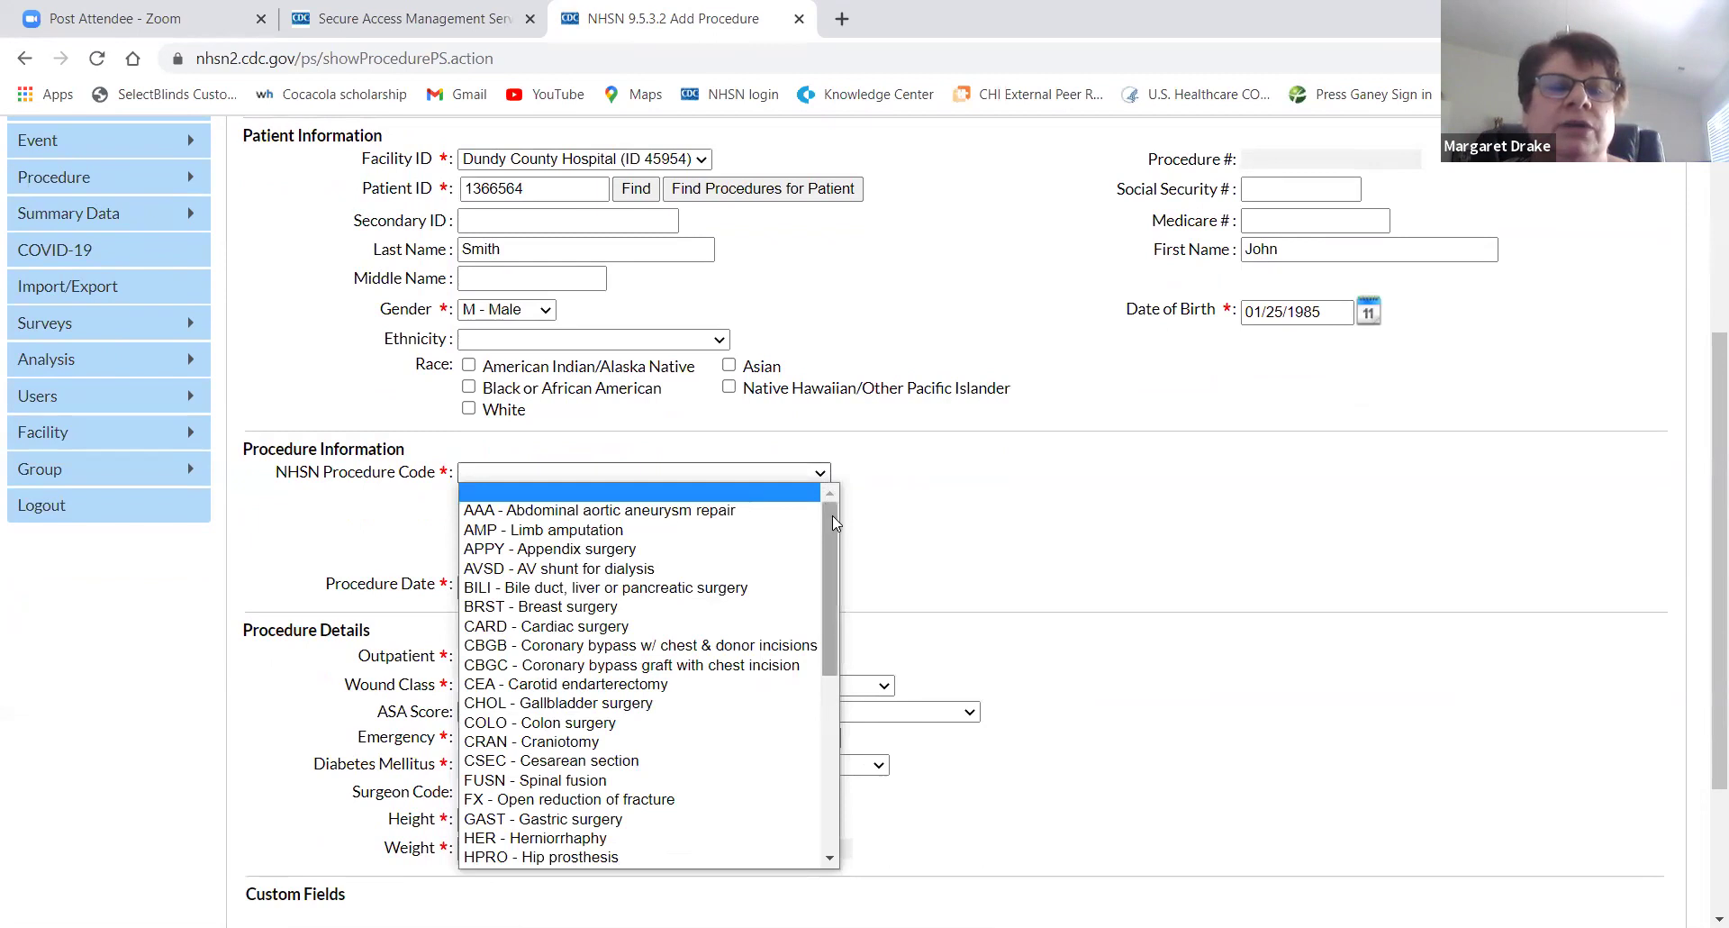
left_click(715, 475)
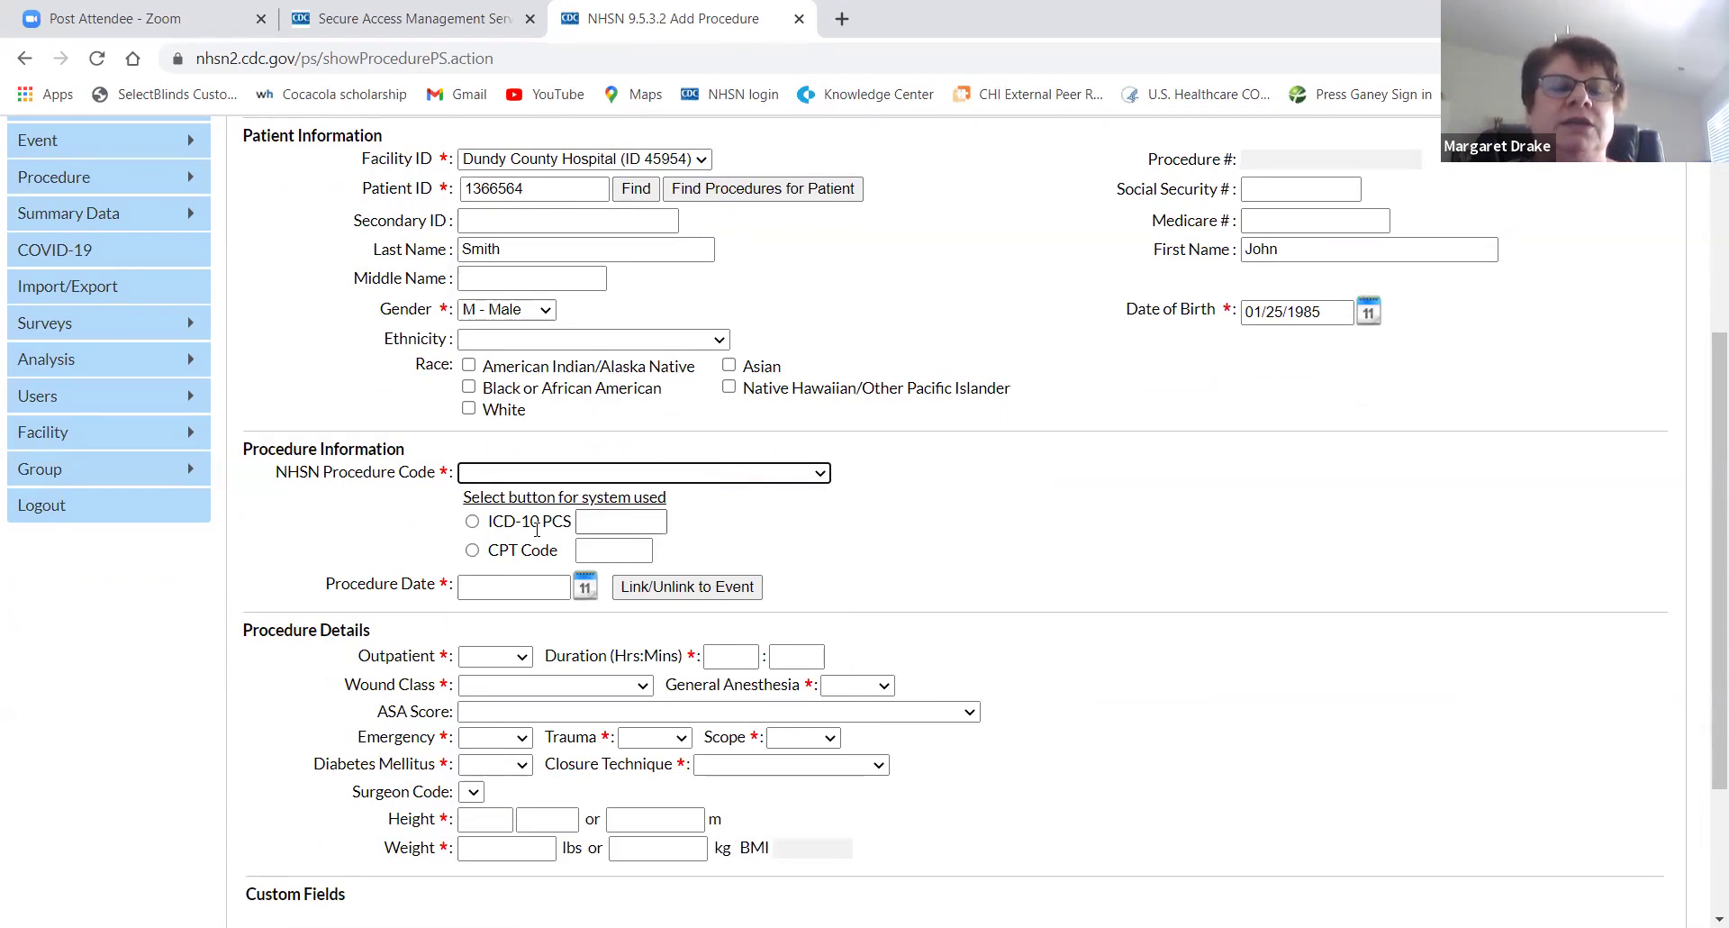
left_click(472, 522)
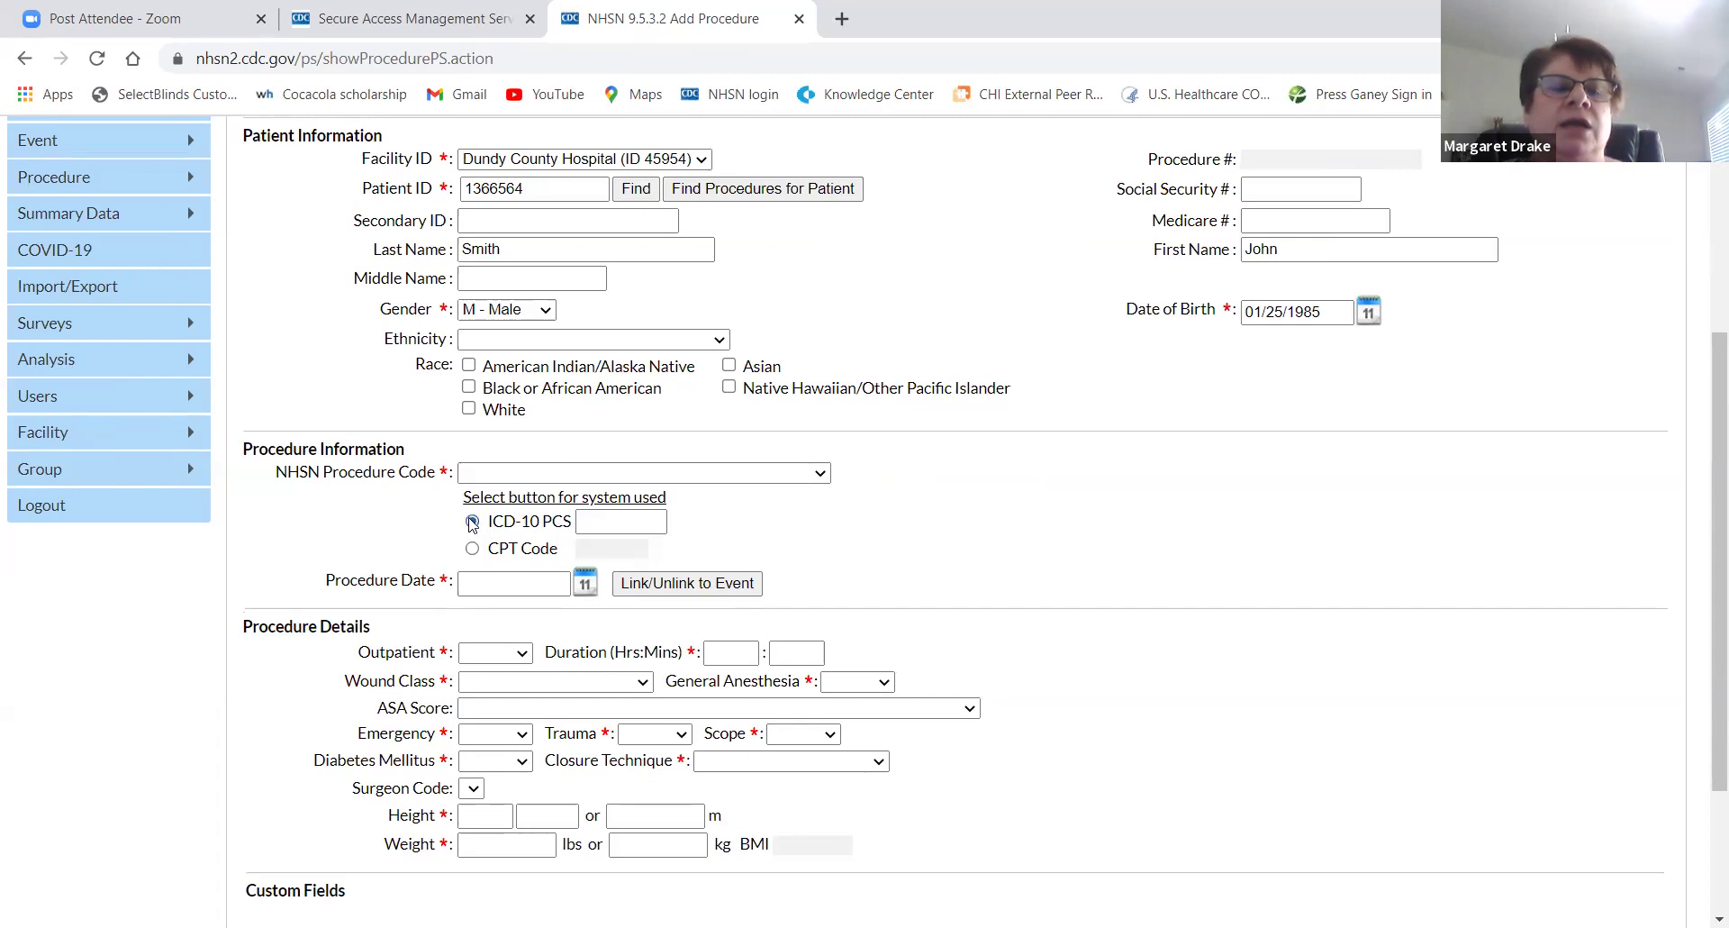
left_click(629, 521)
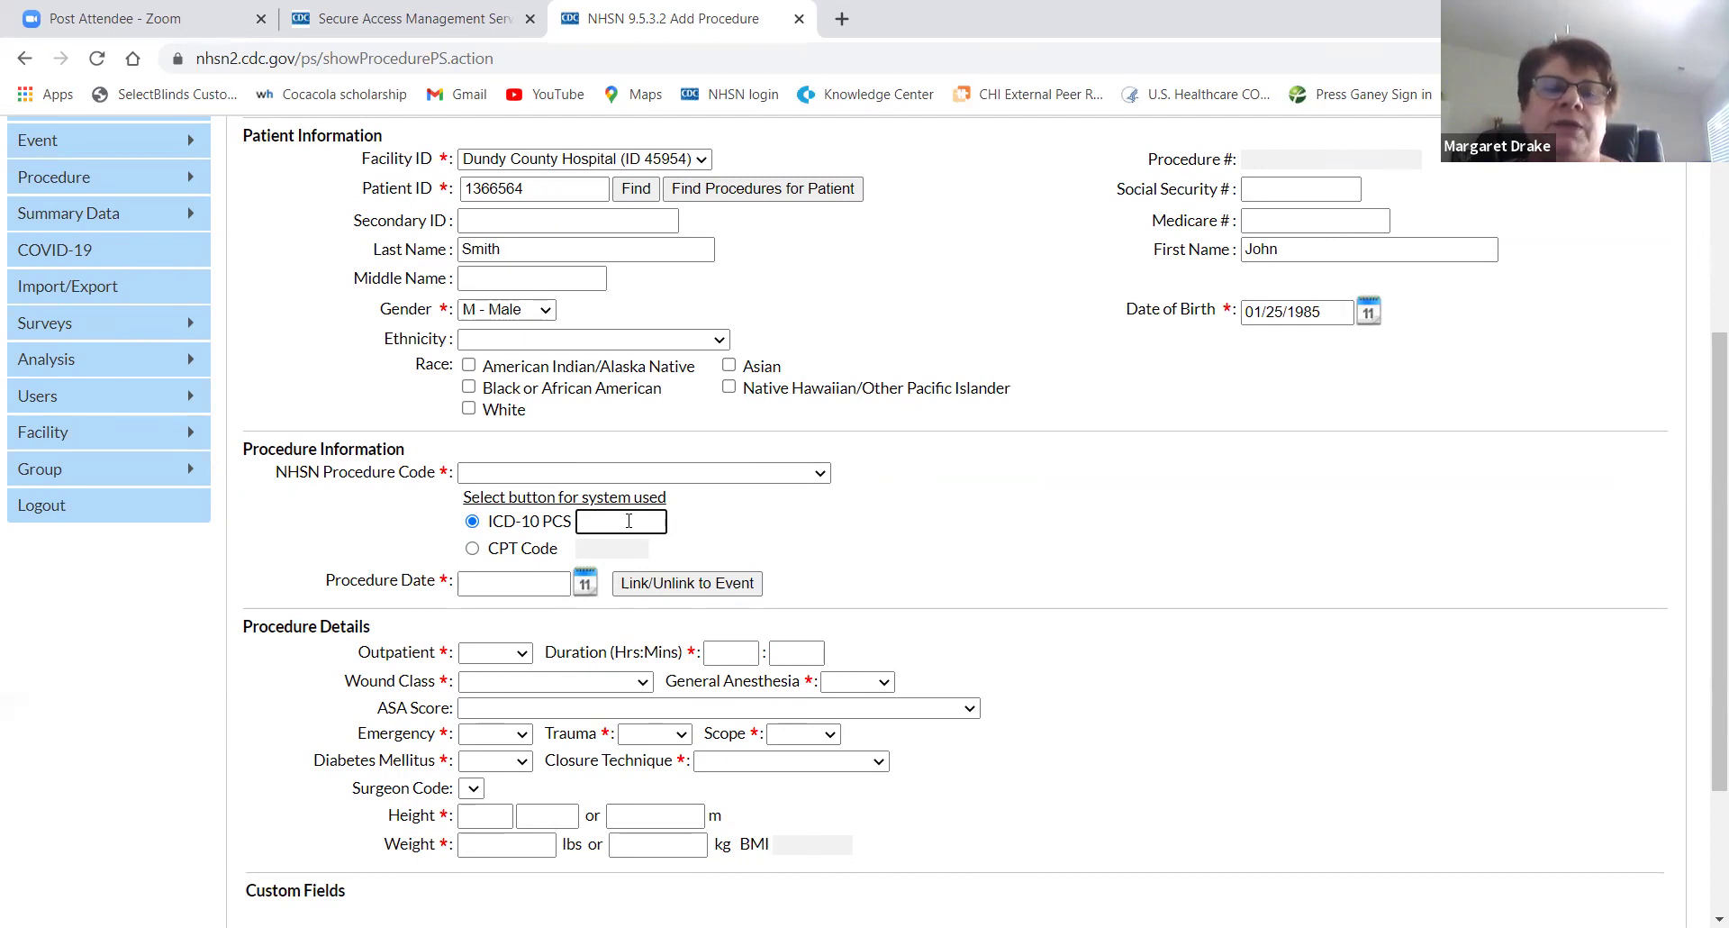
left_click(824, 473)
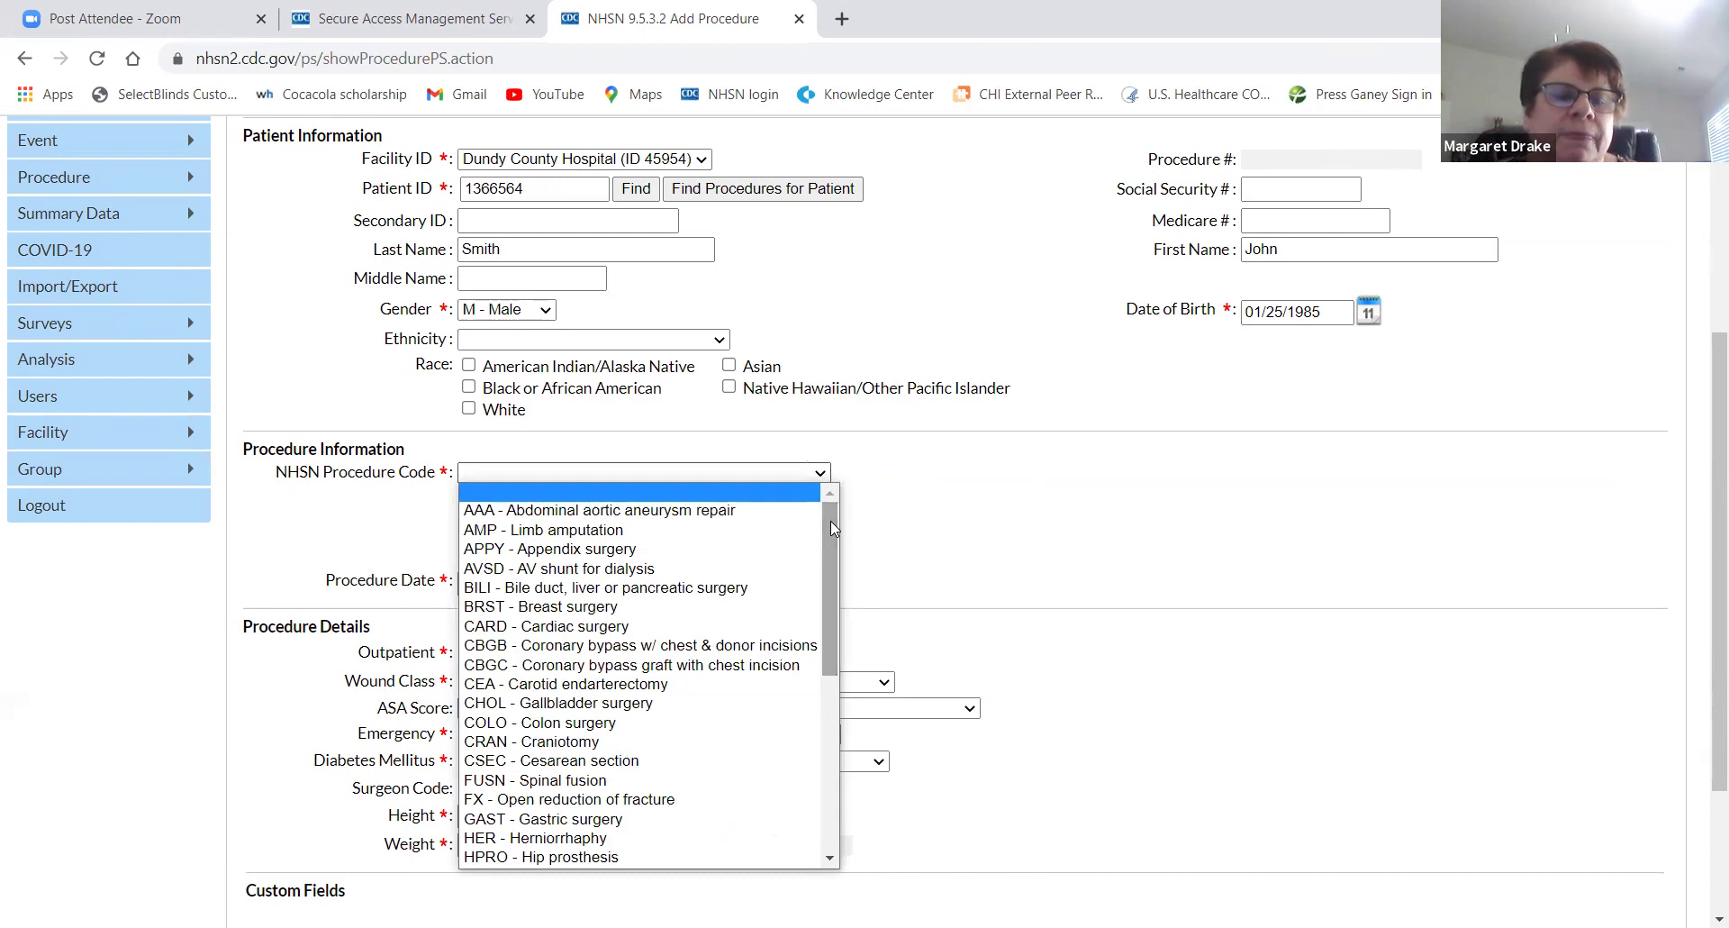
left_click(583, 857)
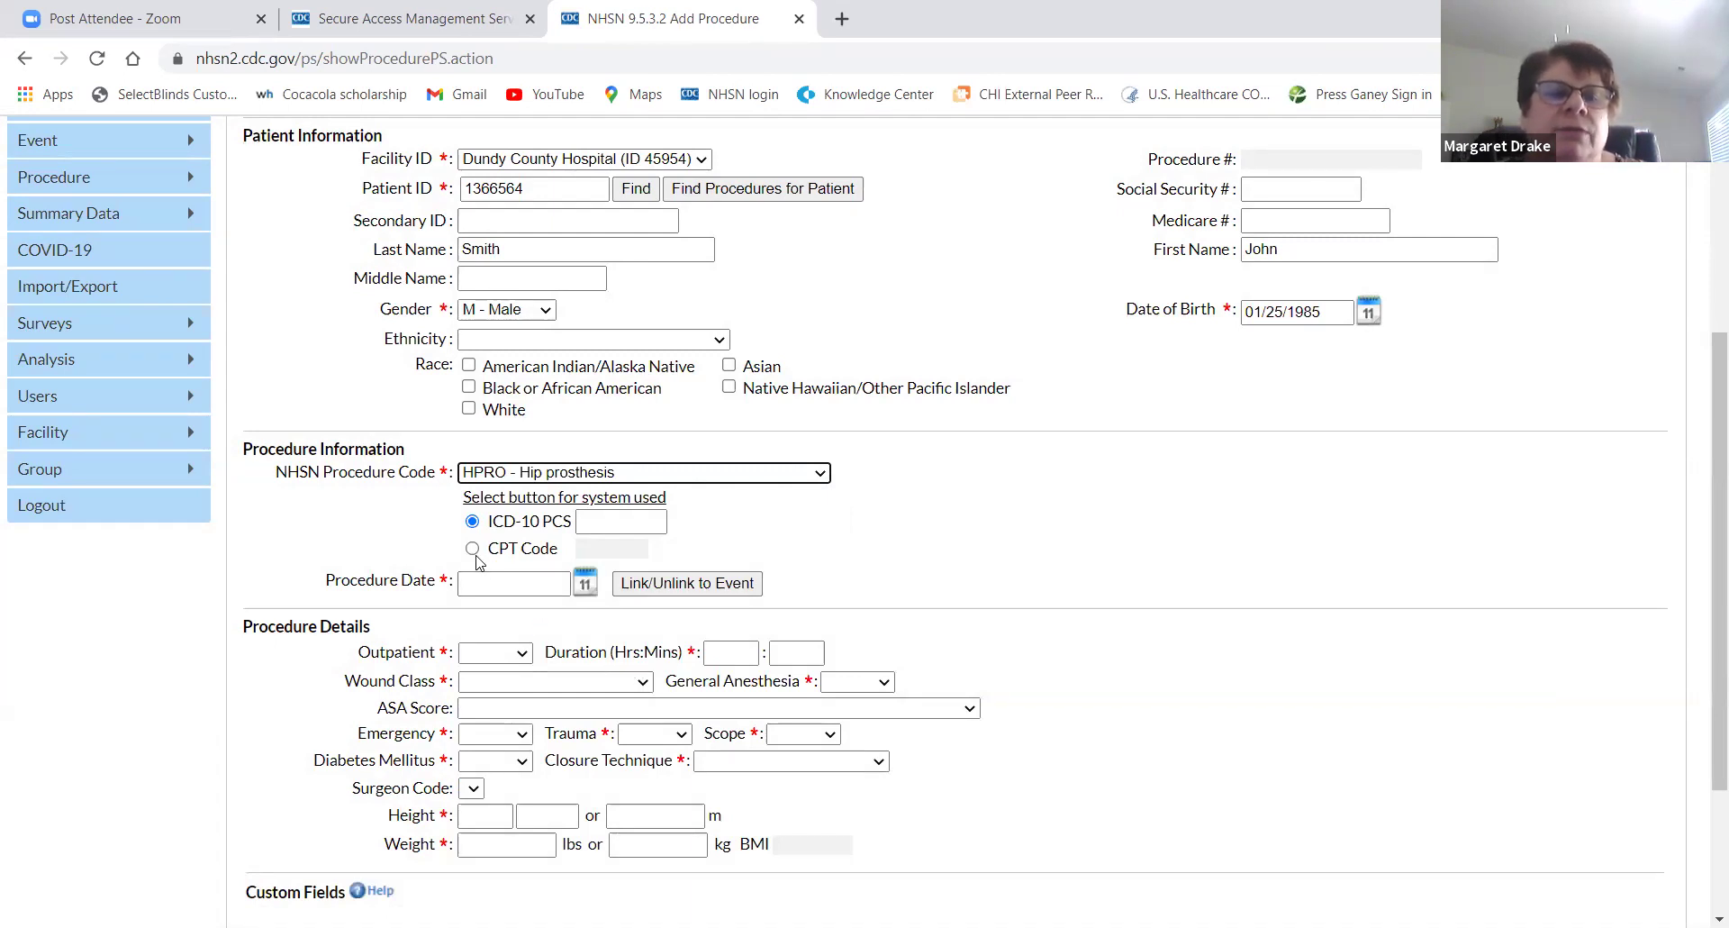
left_click(472, 523)
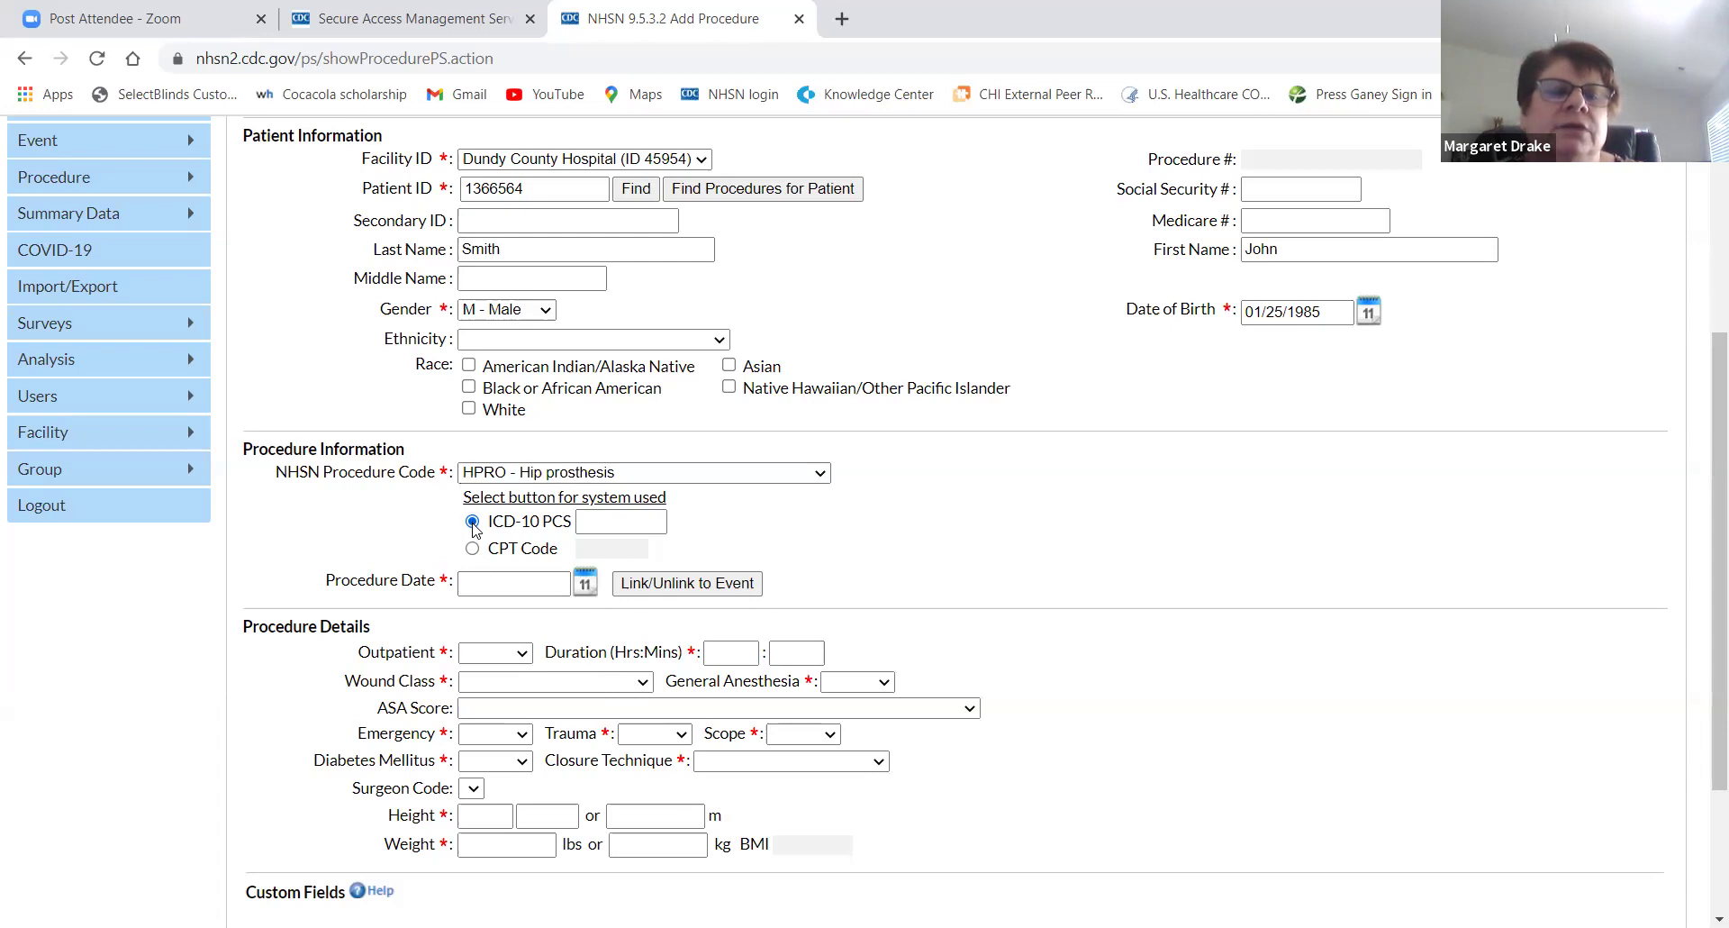
Set the procedure date to 05/03/2021 and mark the procedure as not outpatient (N - No)
left_click(472, 584)
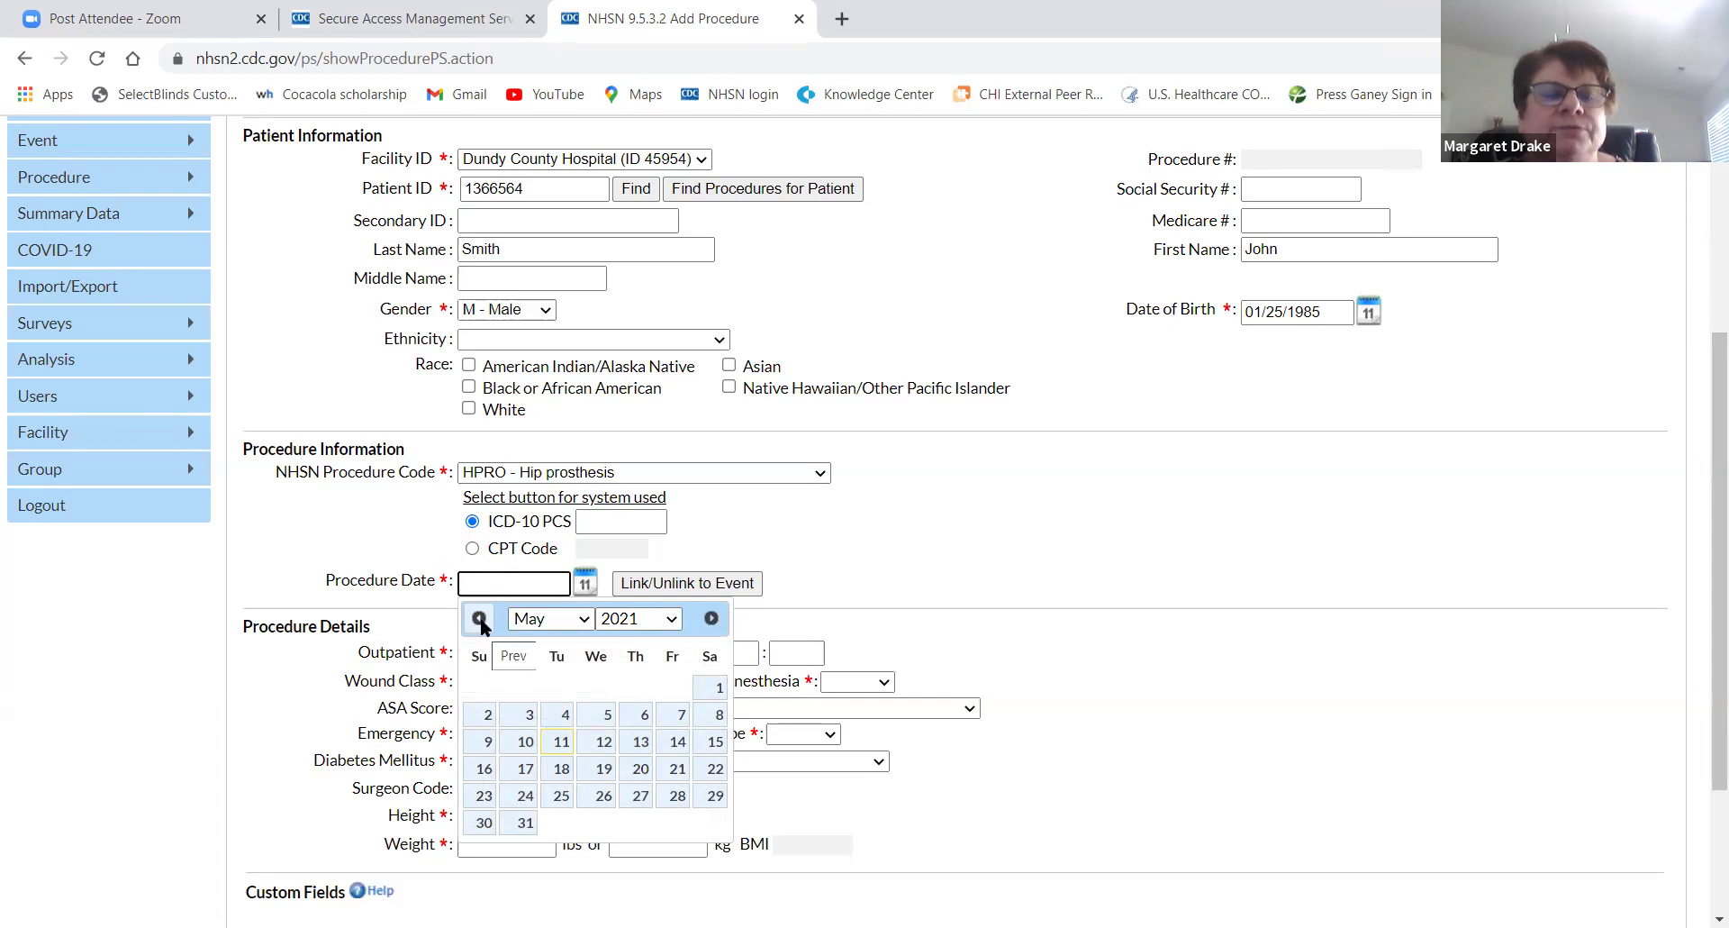
left_click(511, 718)
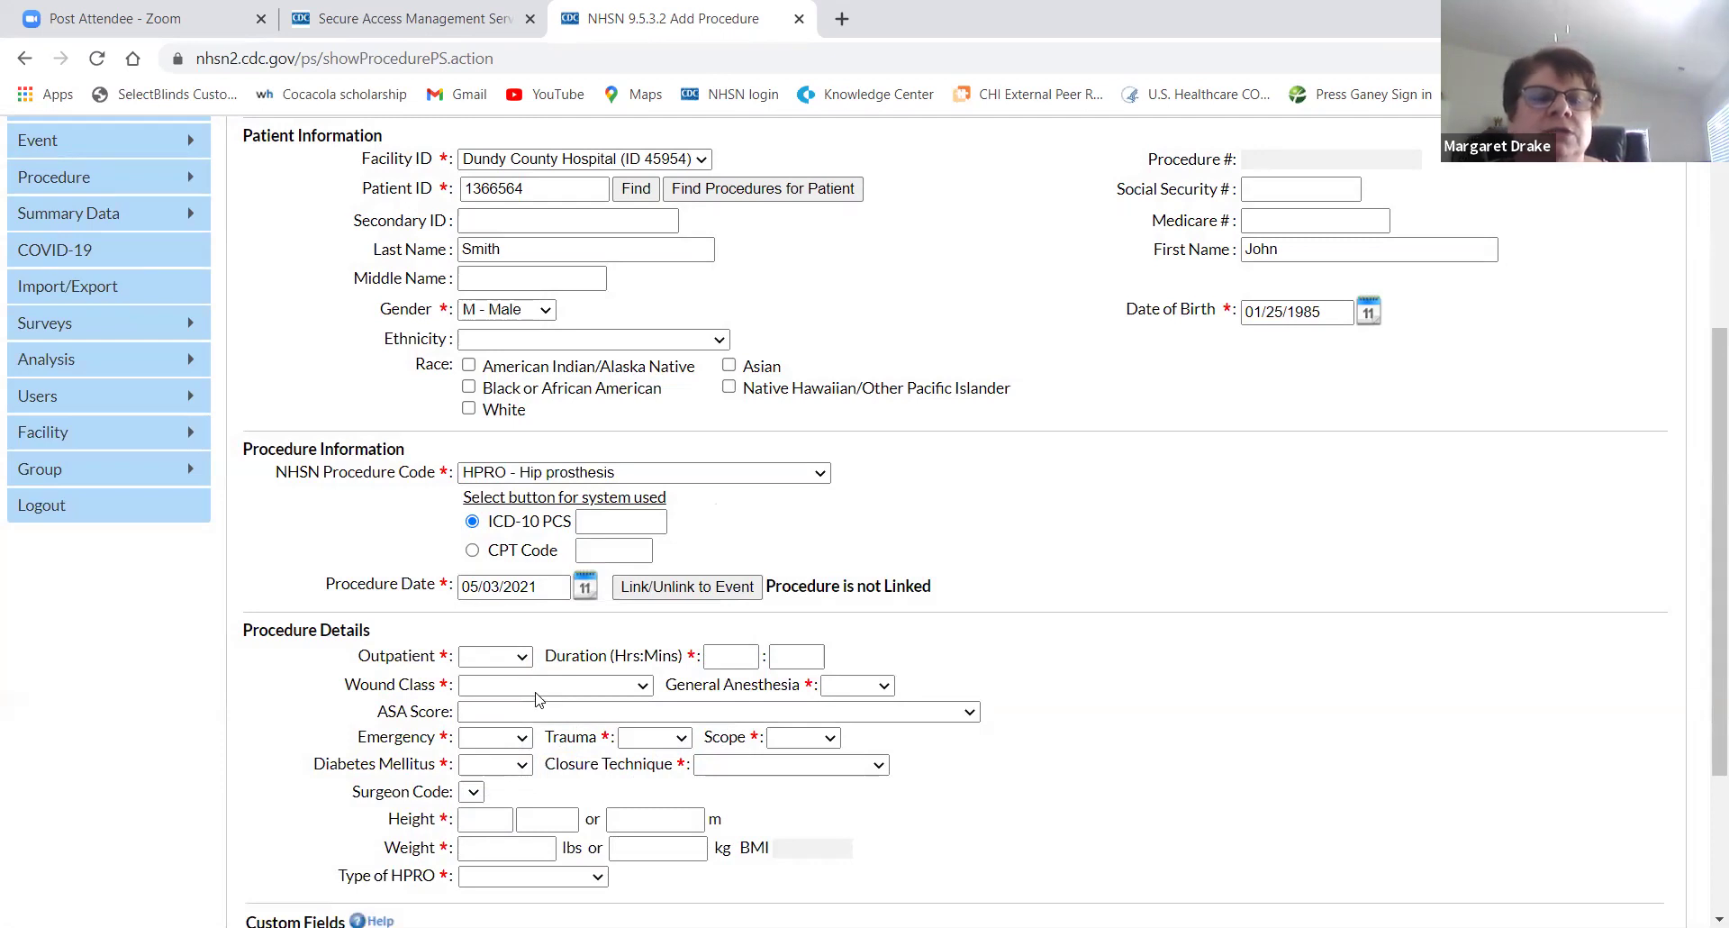
left_click(526, 659)
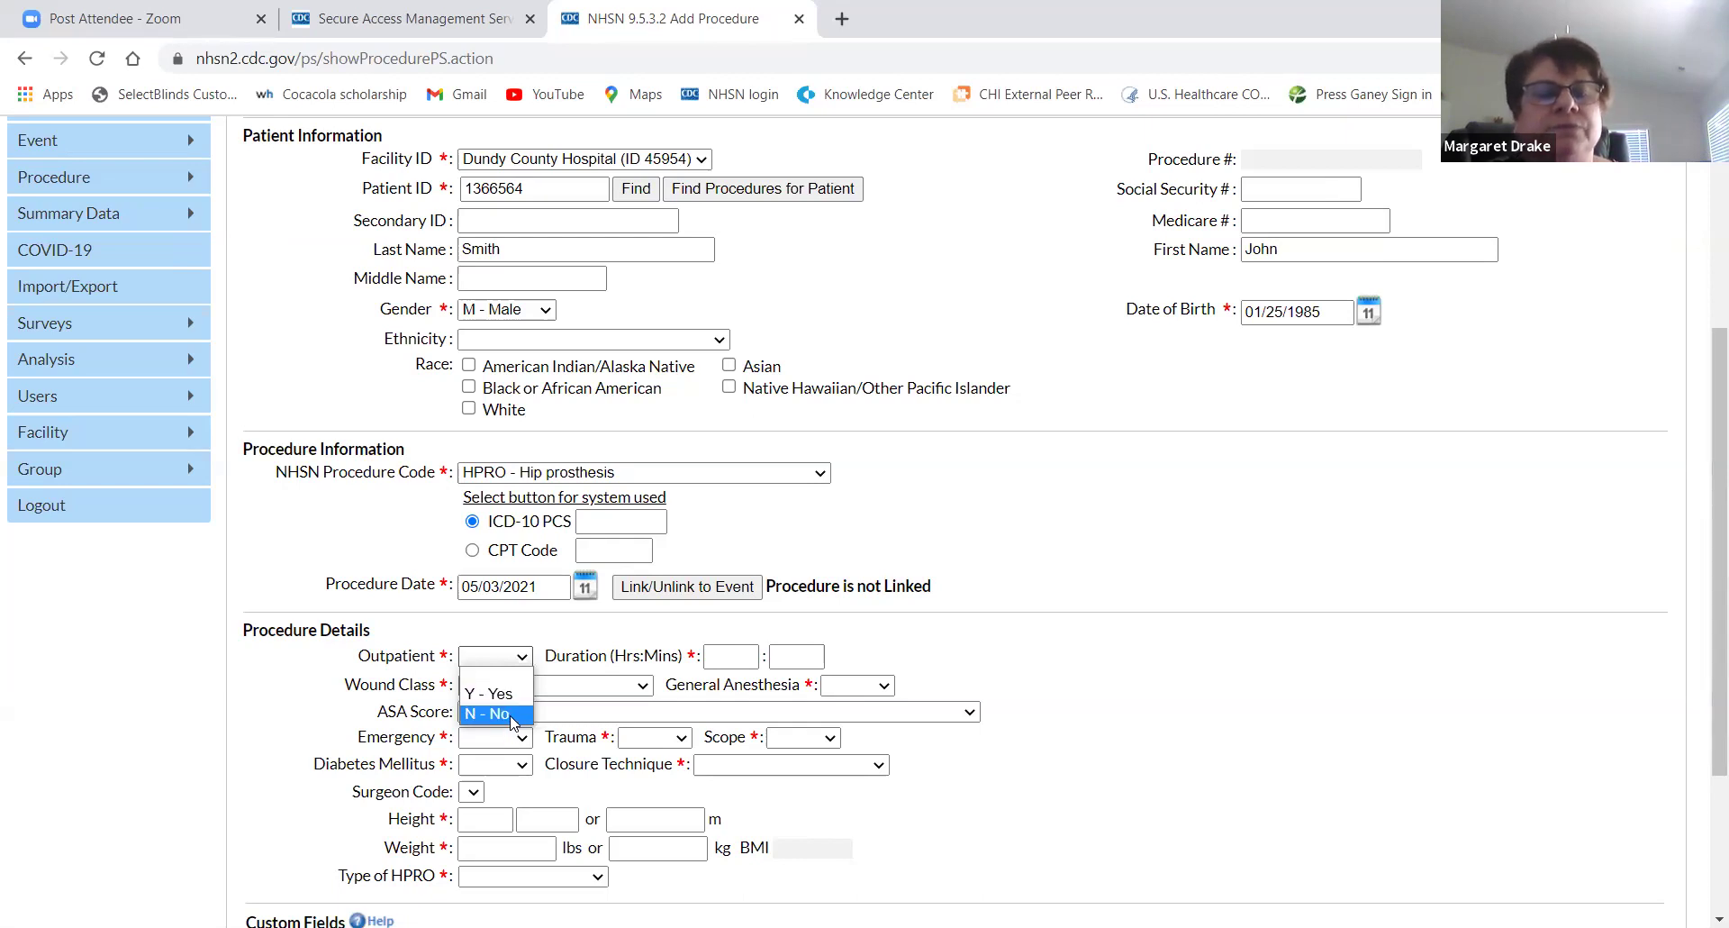
left_click(513, 722)
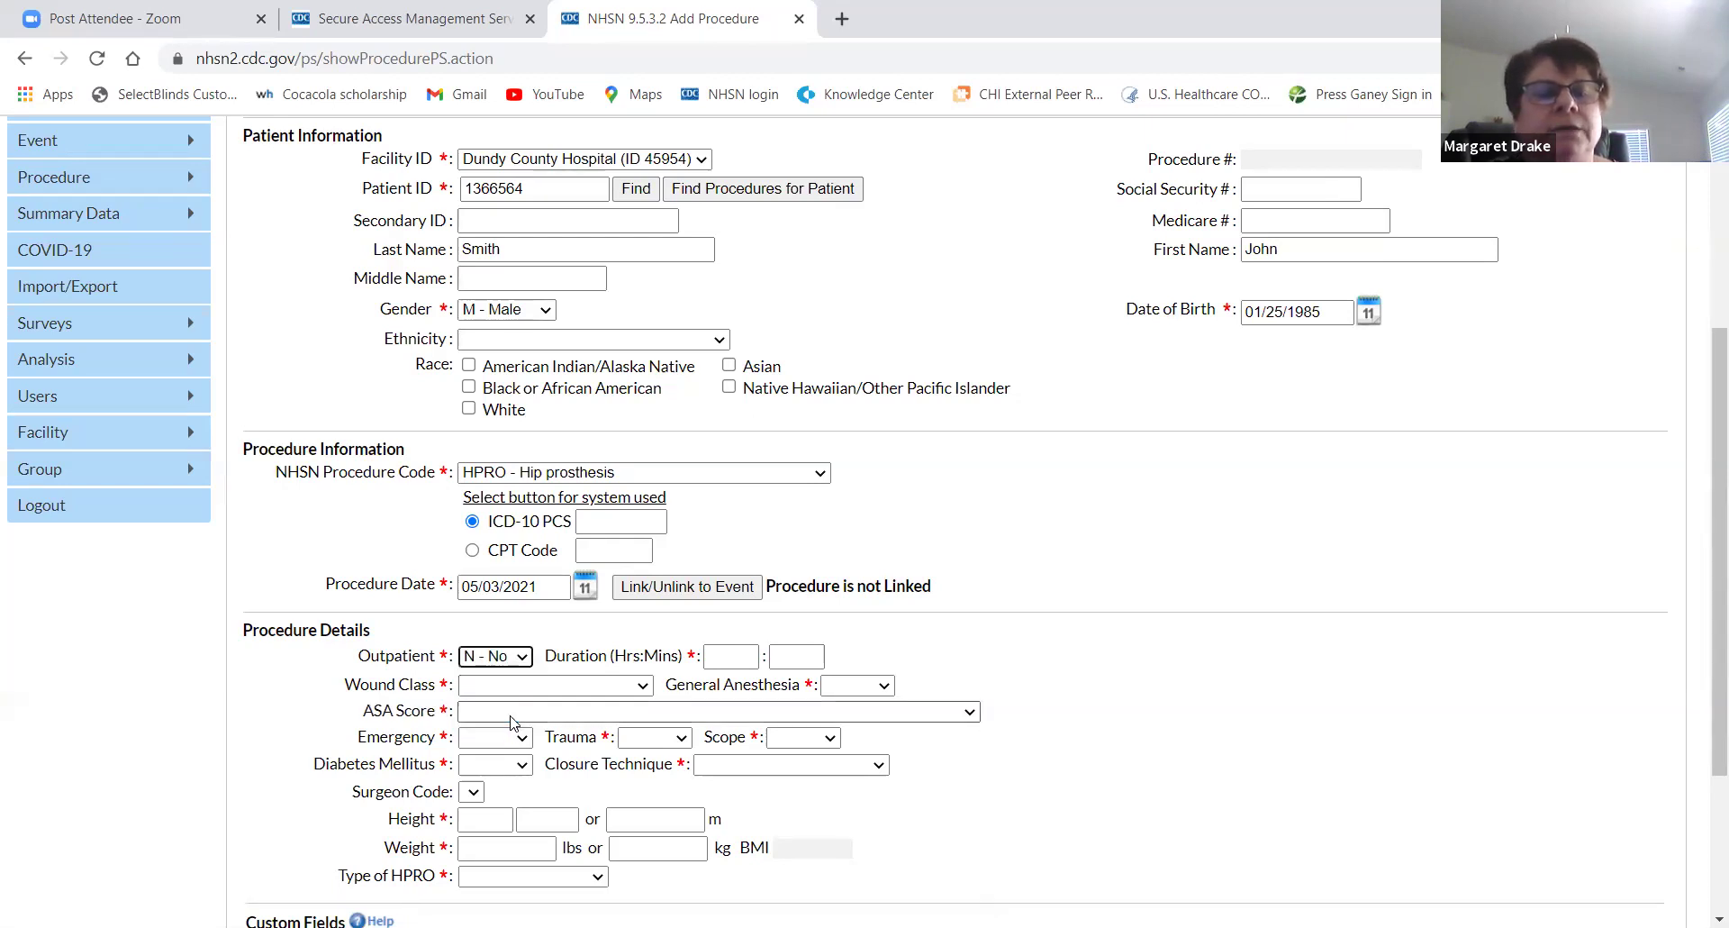
Set the procedure duration to 1 hour and 0 minutes
left_click(711, 655)
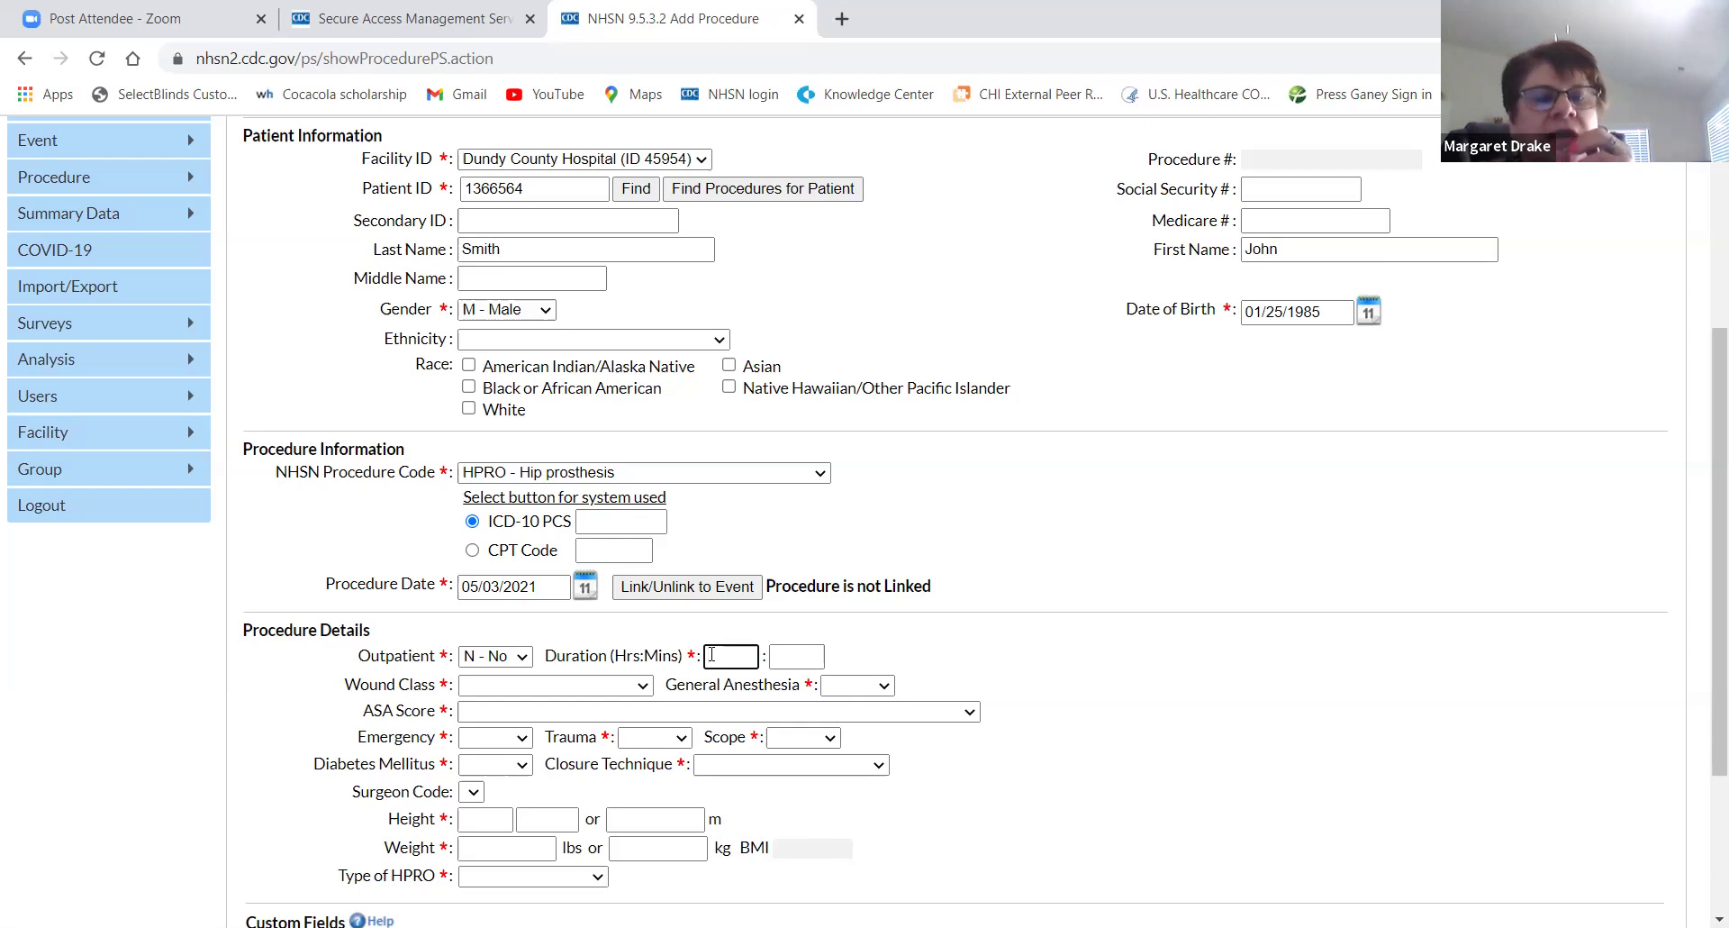
key("Tab")
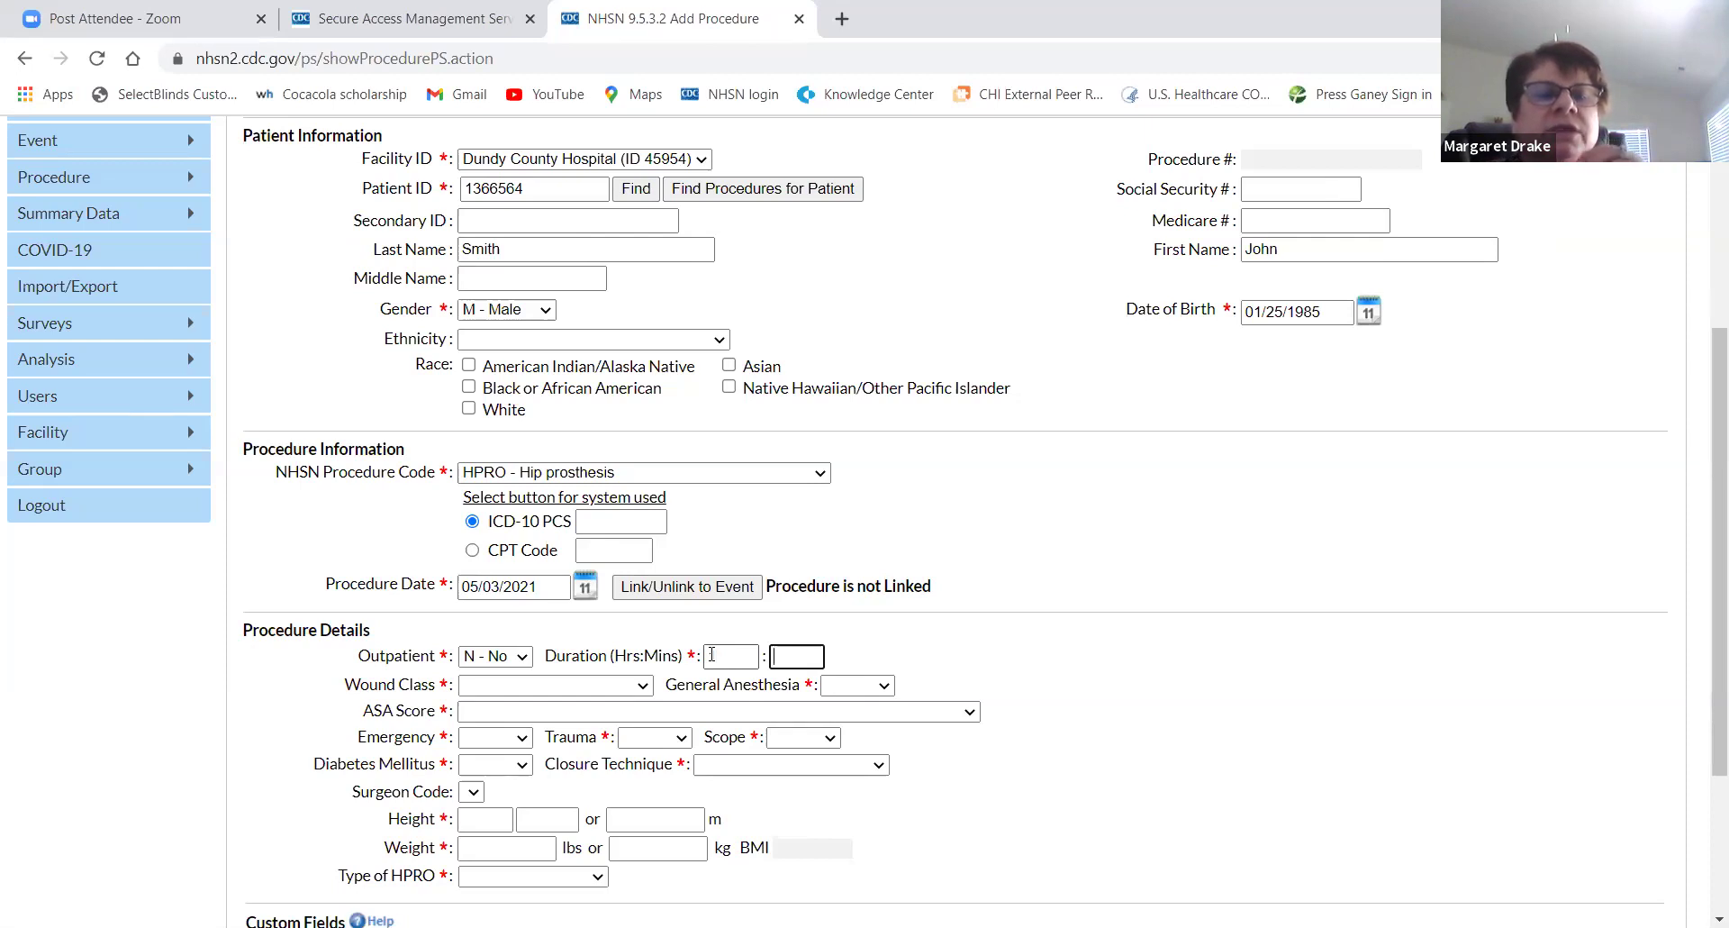
type("0")
key("BackSpace")
type("5")
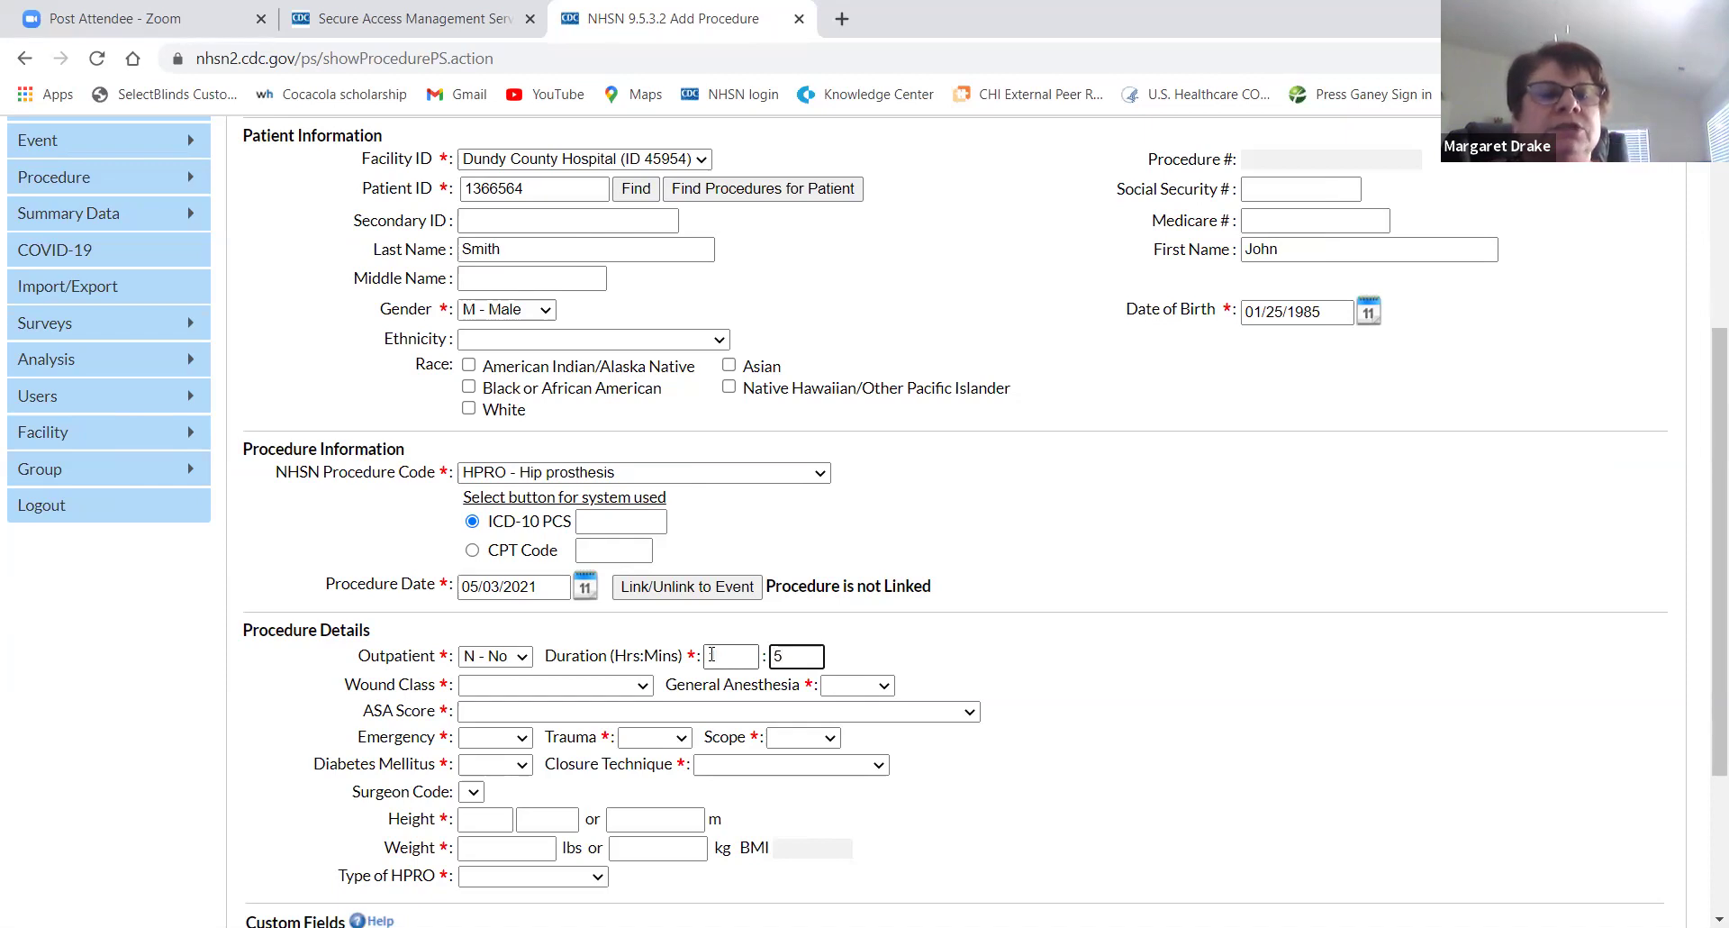
key("BackSpace")
type("0")
key("Tab")
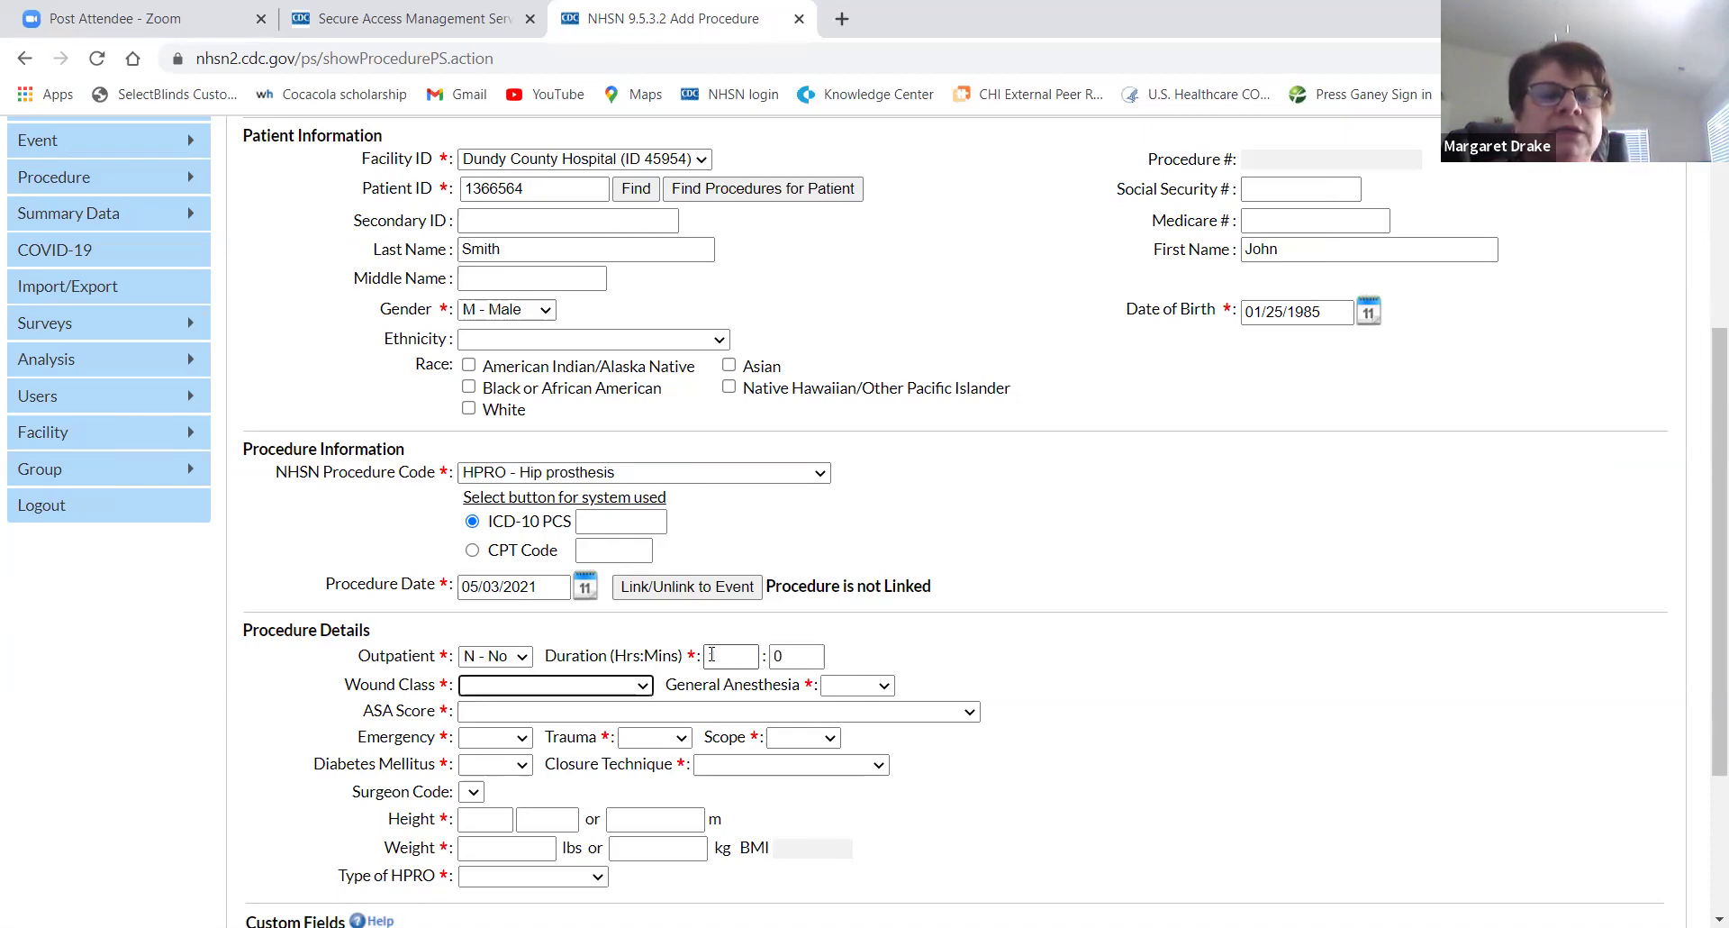
left_click(712, 655)
type("1")
key("Tab")
key("Tab")
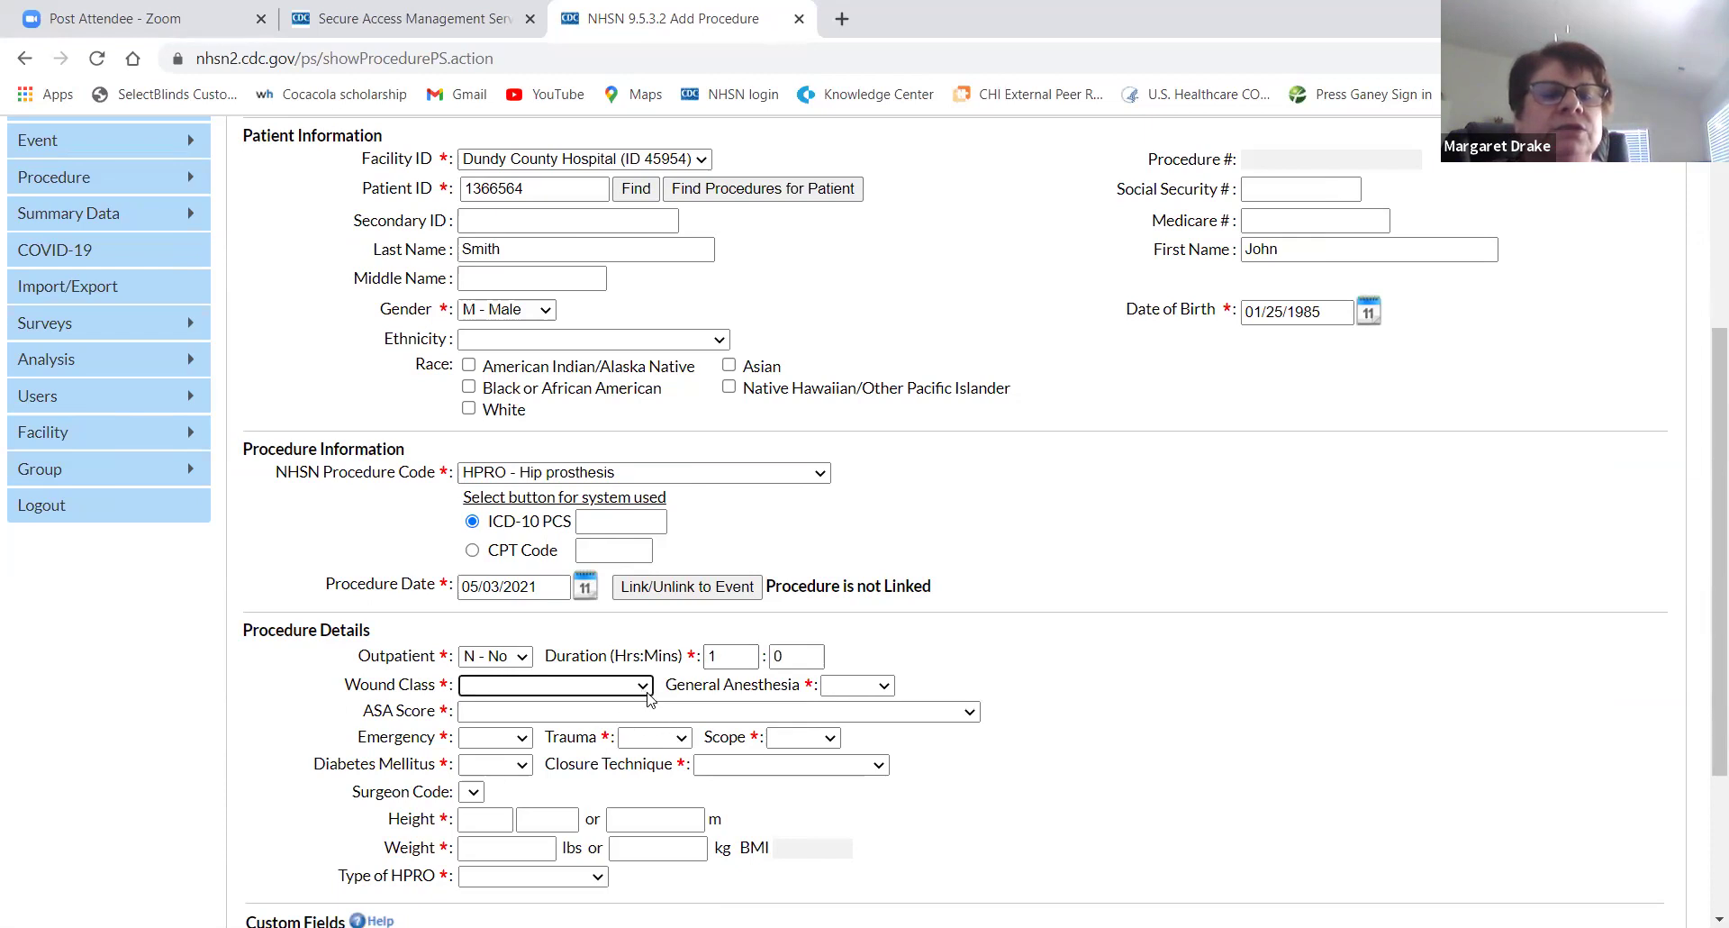
Set the wound class to C - Clean and general anesthesia to N - No
left_click(643, 687)
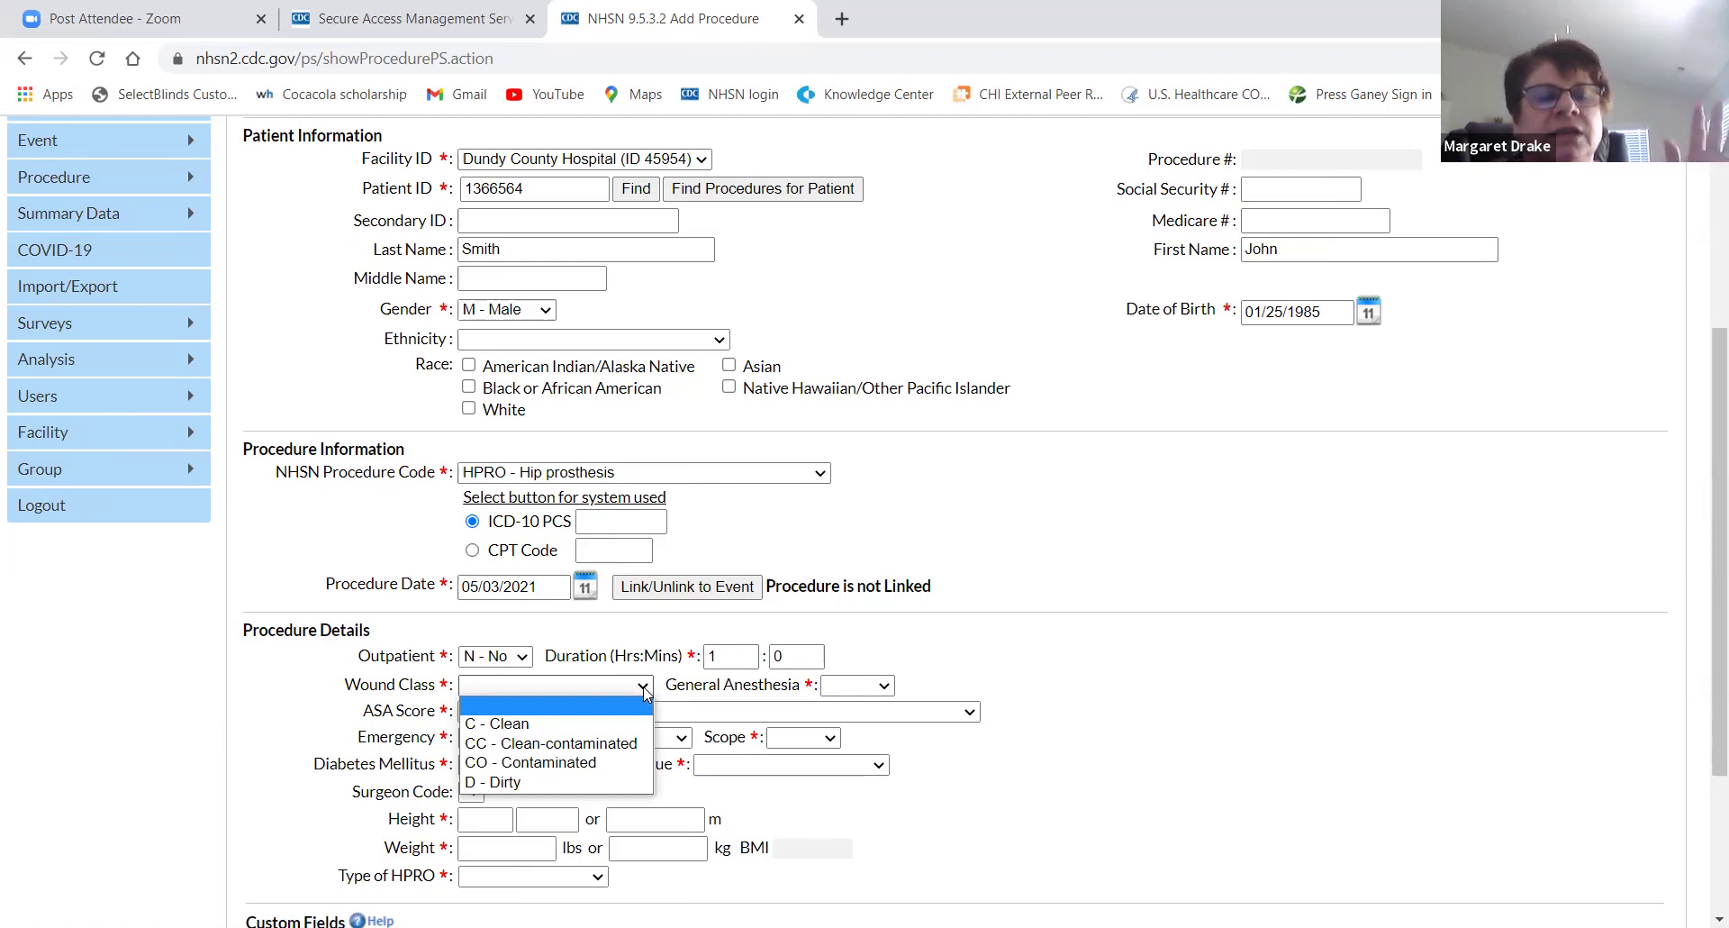
left_click(613, 728)
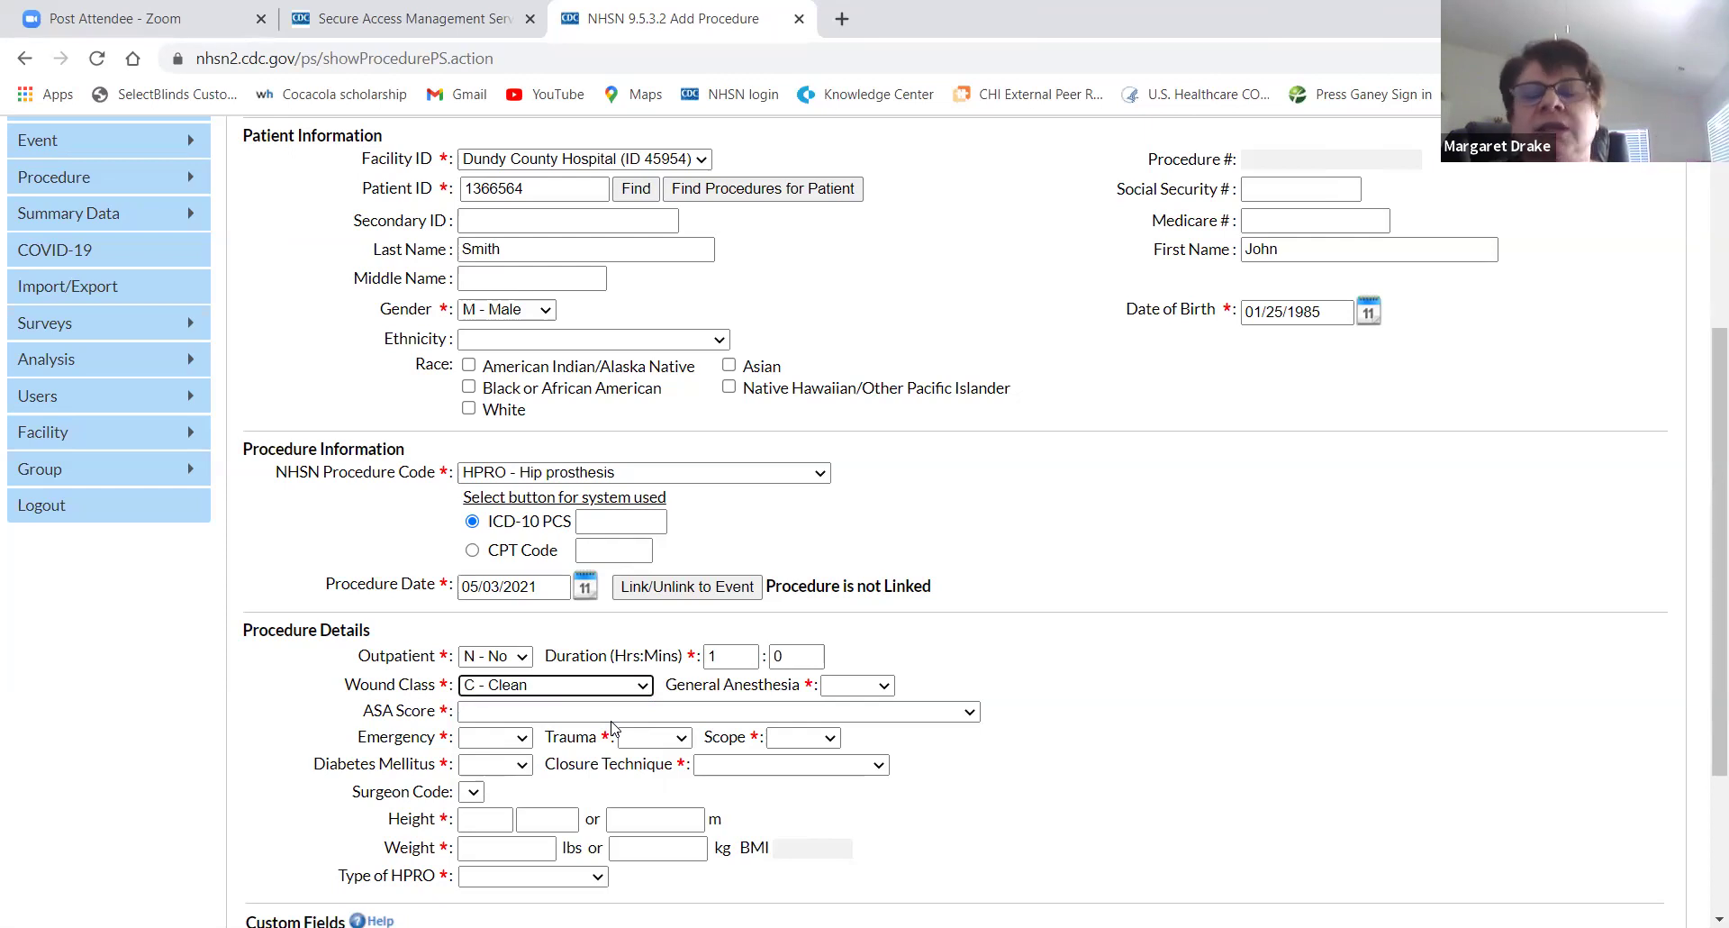
left_click(888, 688)
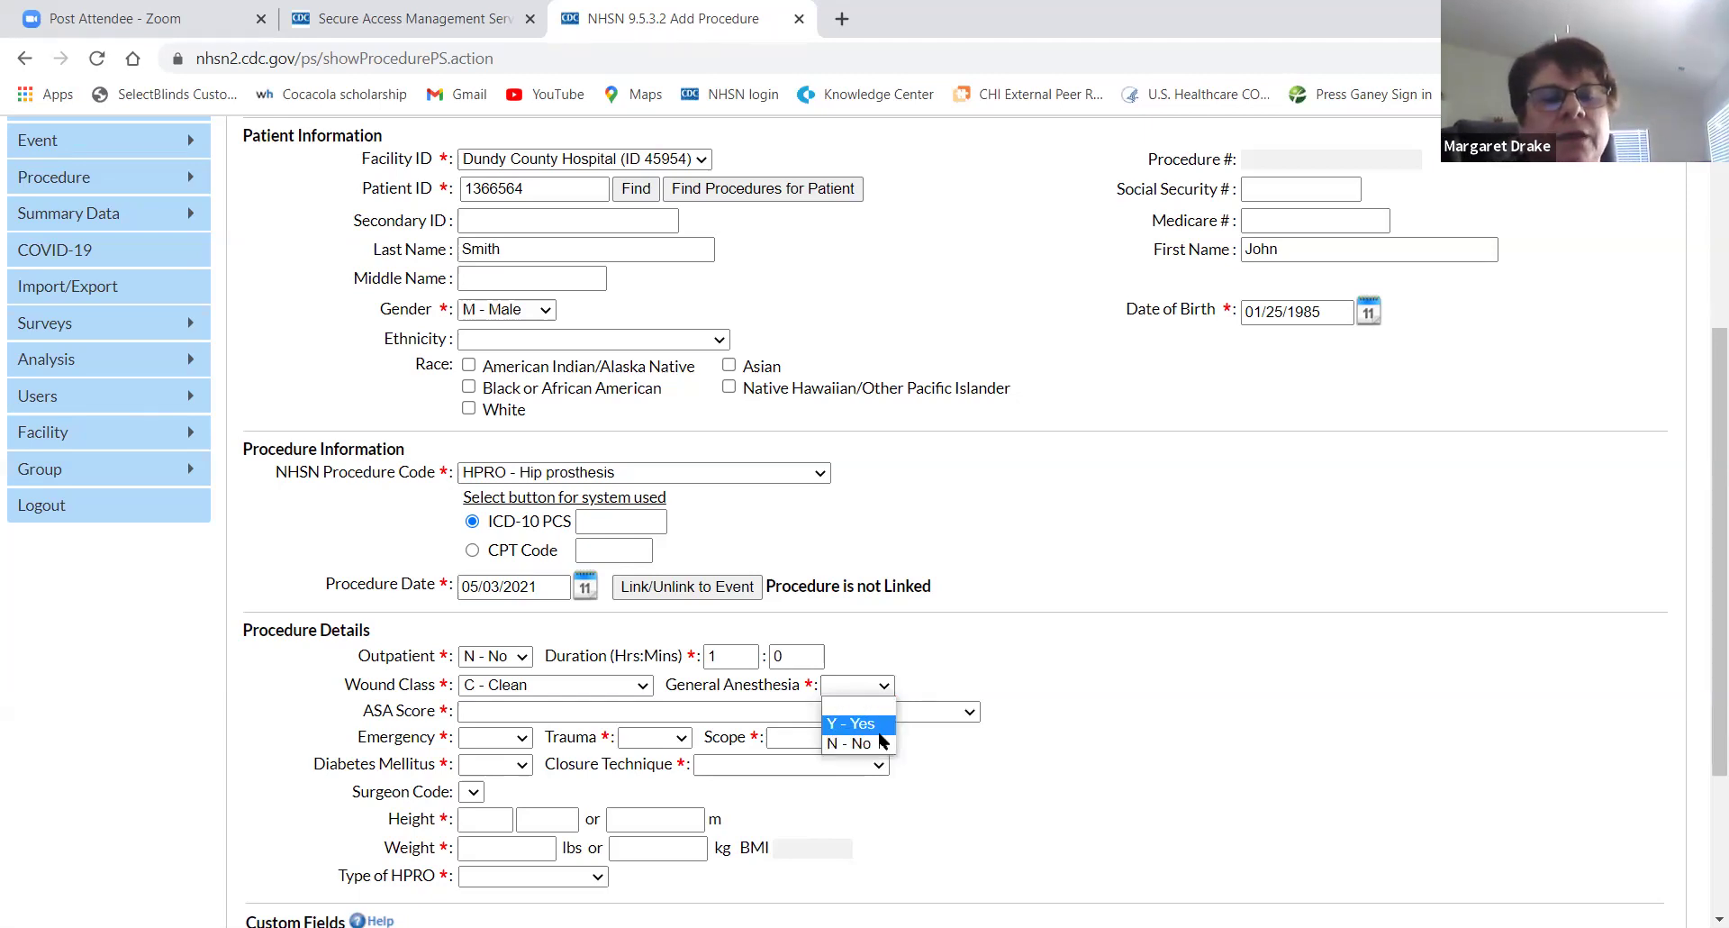
left_click(877, 744)
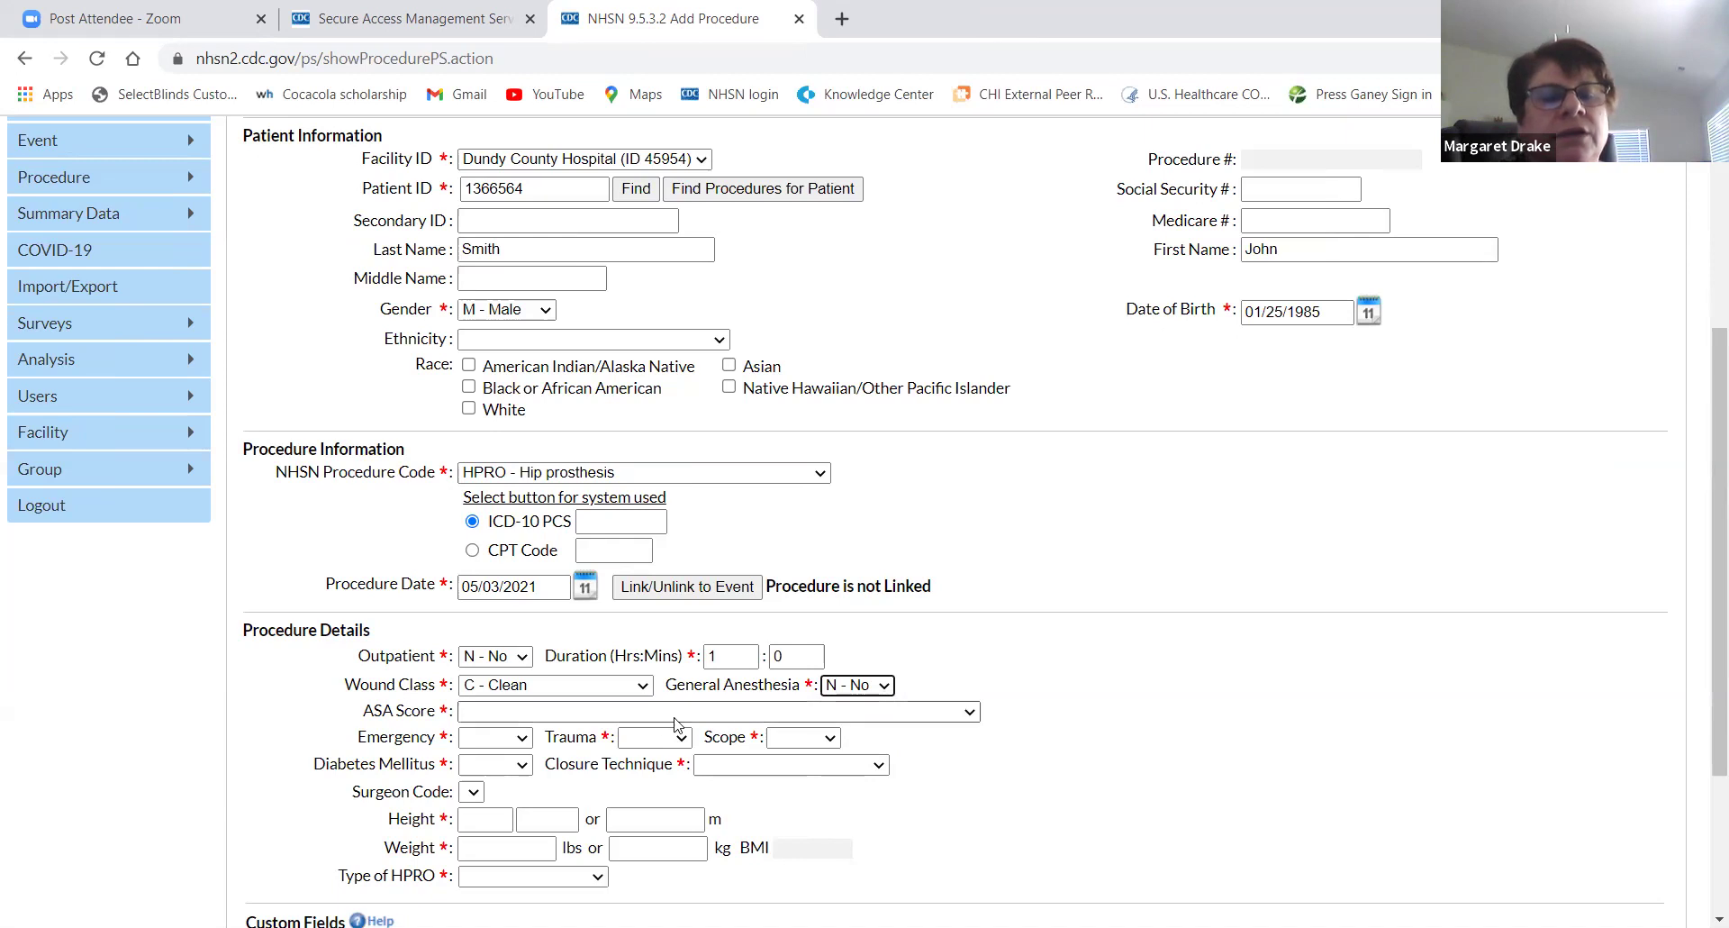
Set the ASA score to 2 - A patient with mild systemic disease and Emergency to N - No
left_click(628, 712)
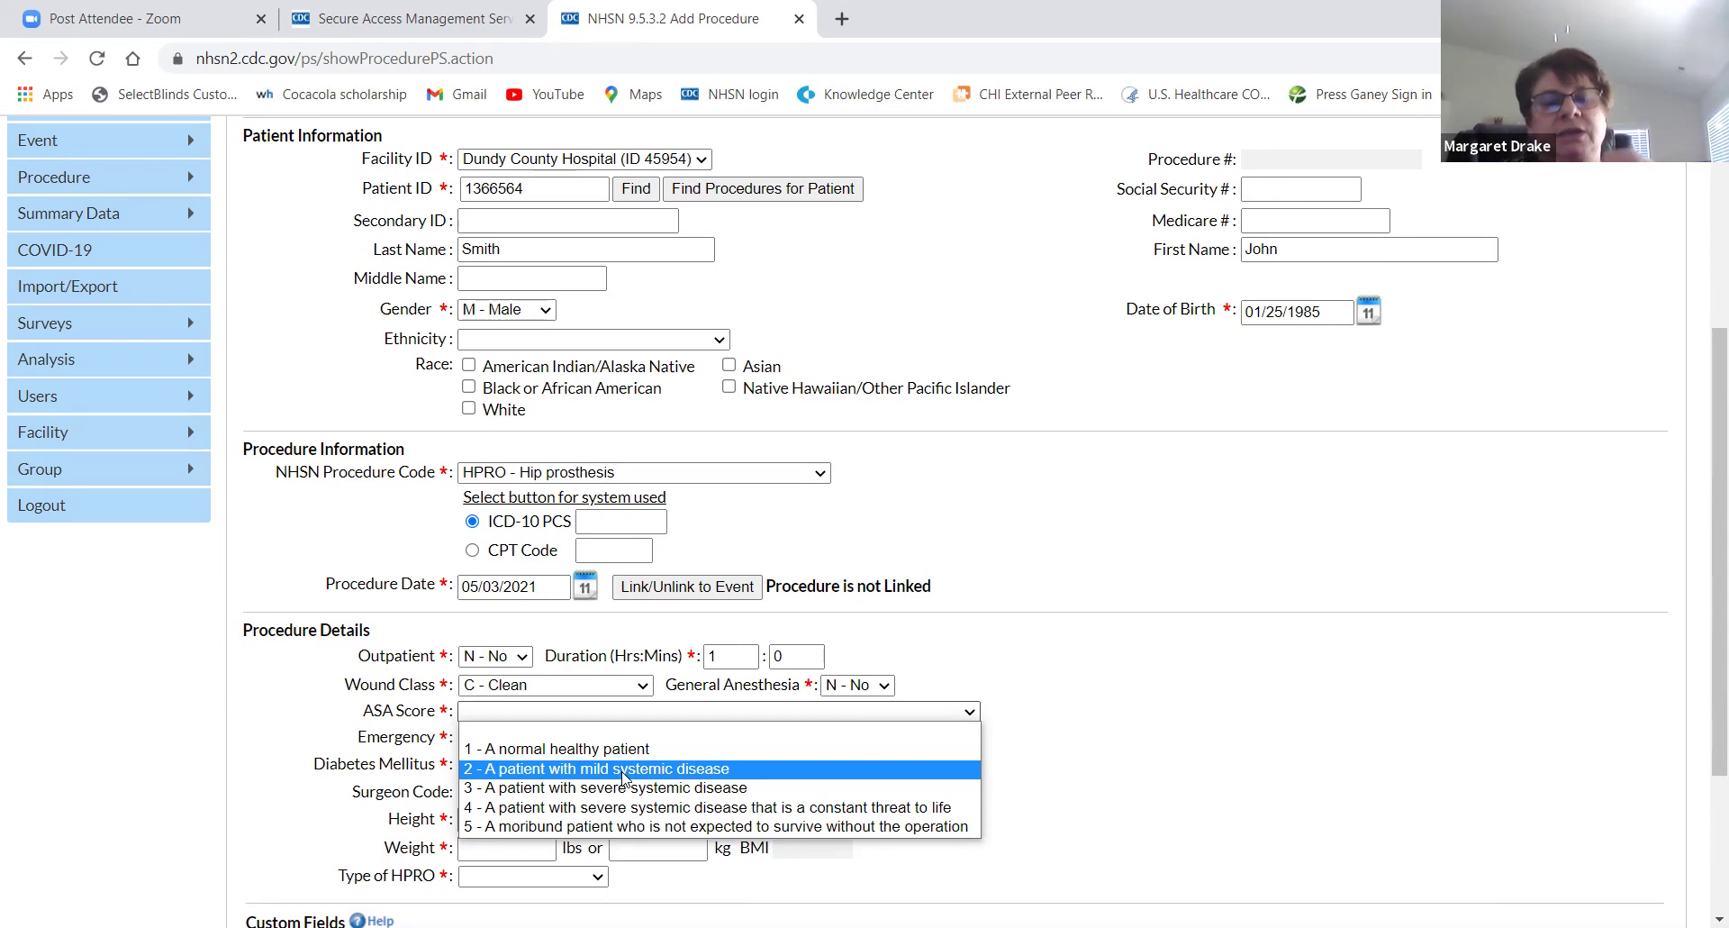
left_click(624, 771)
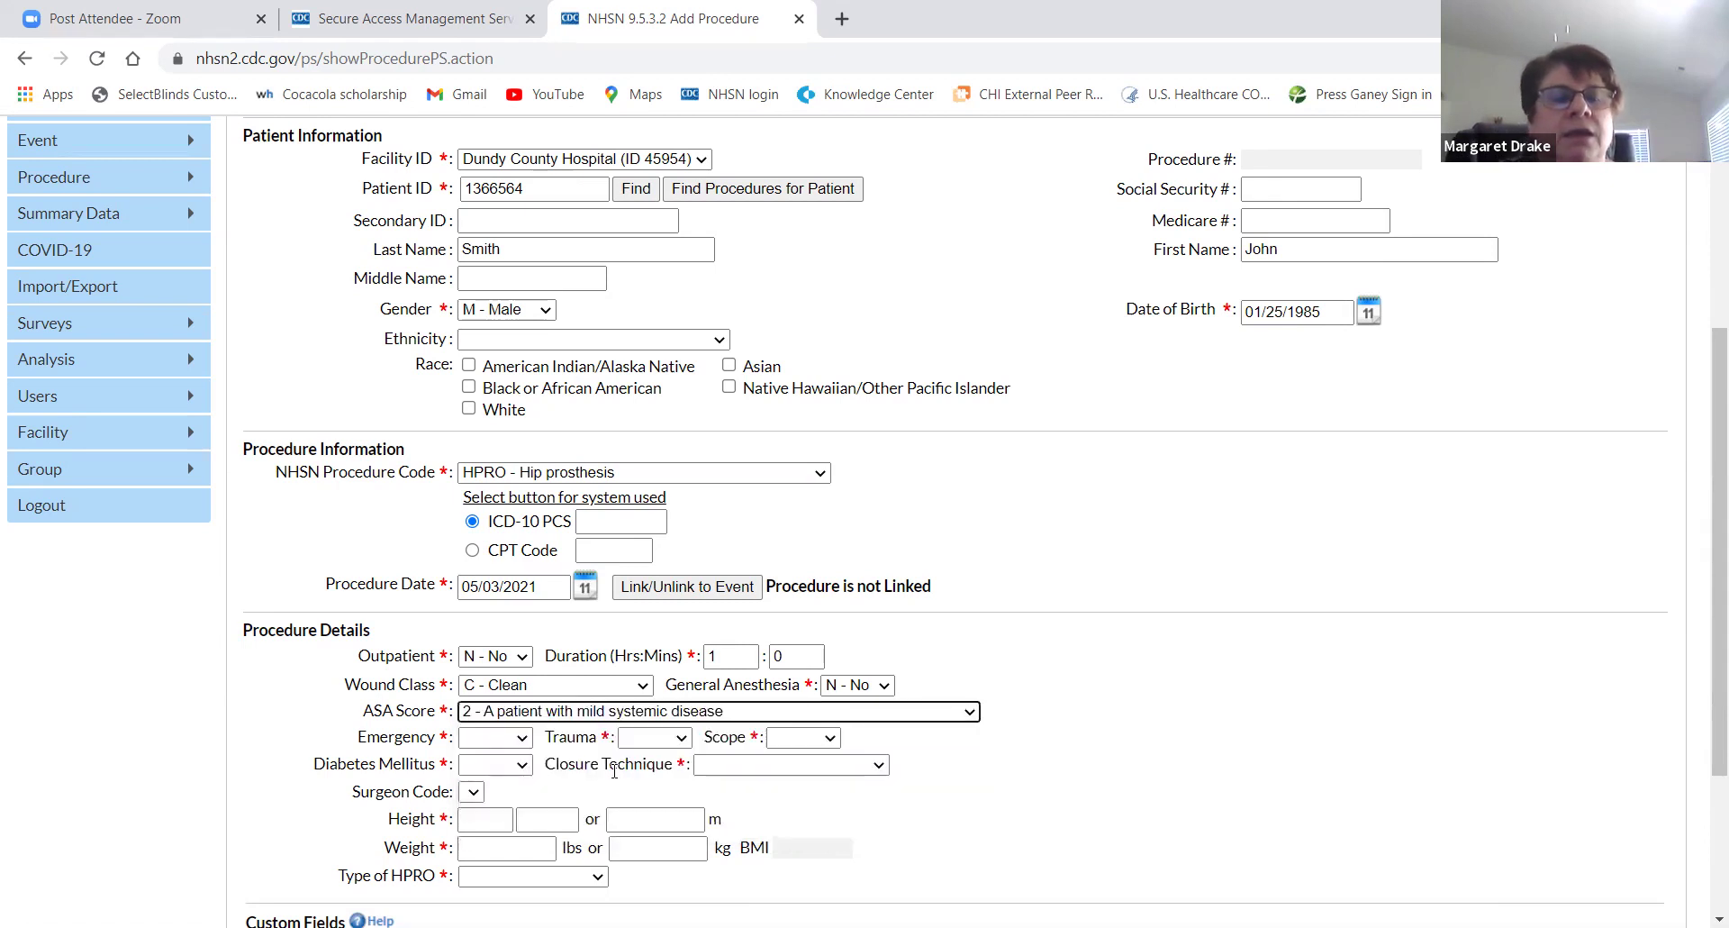
left_click(518, 739)
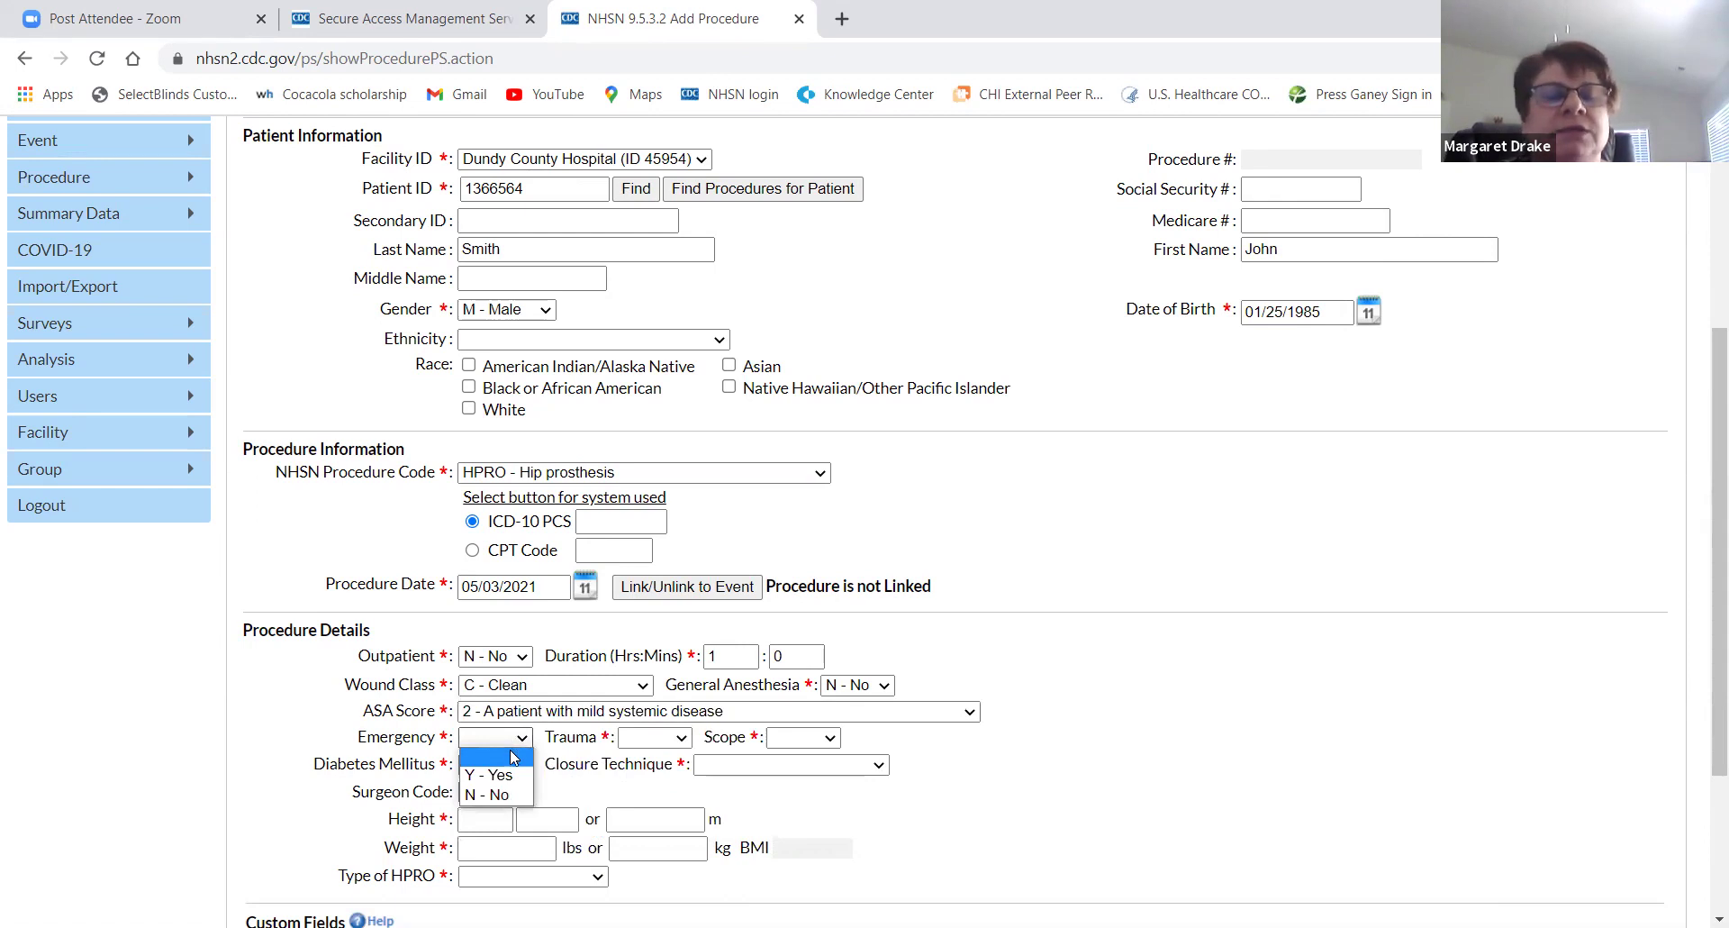
left_click(515, 794)
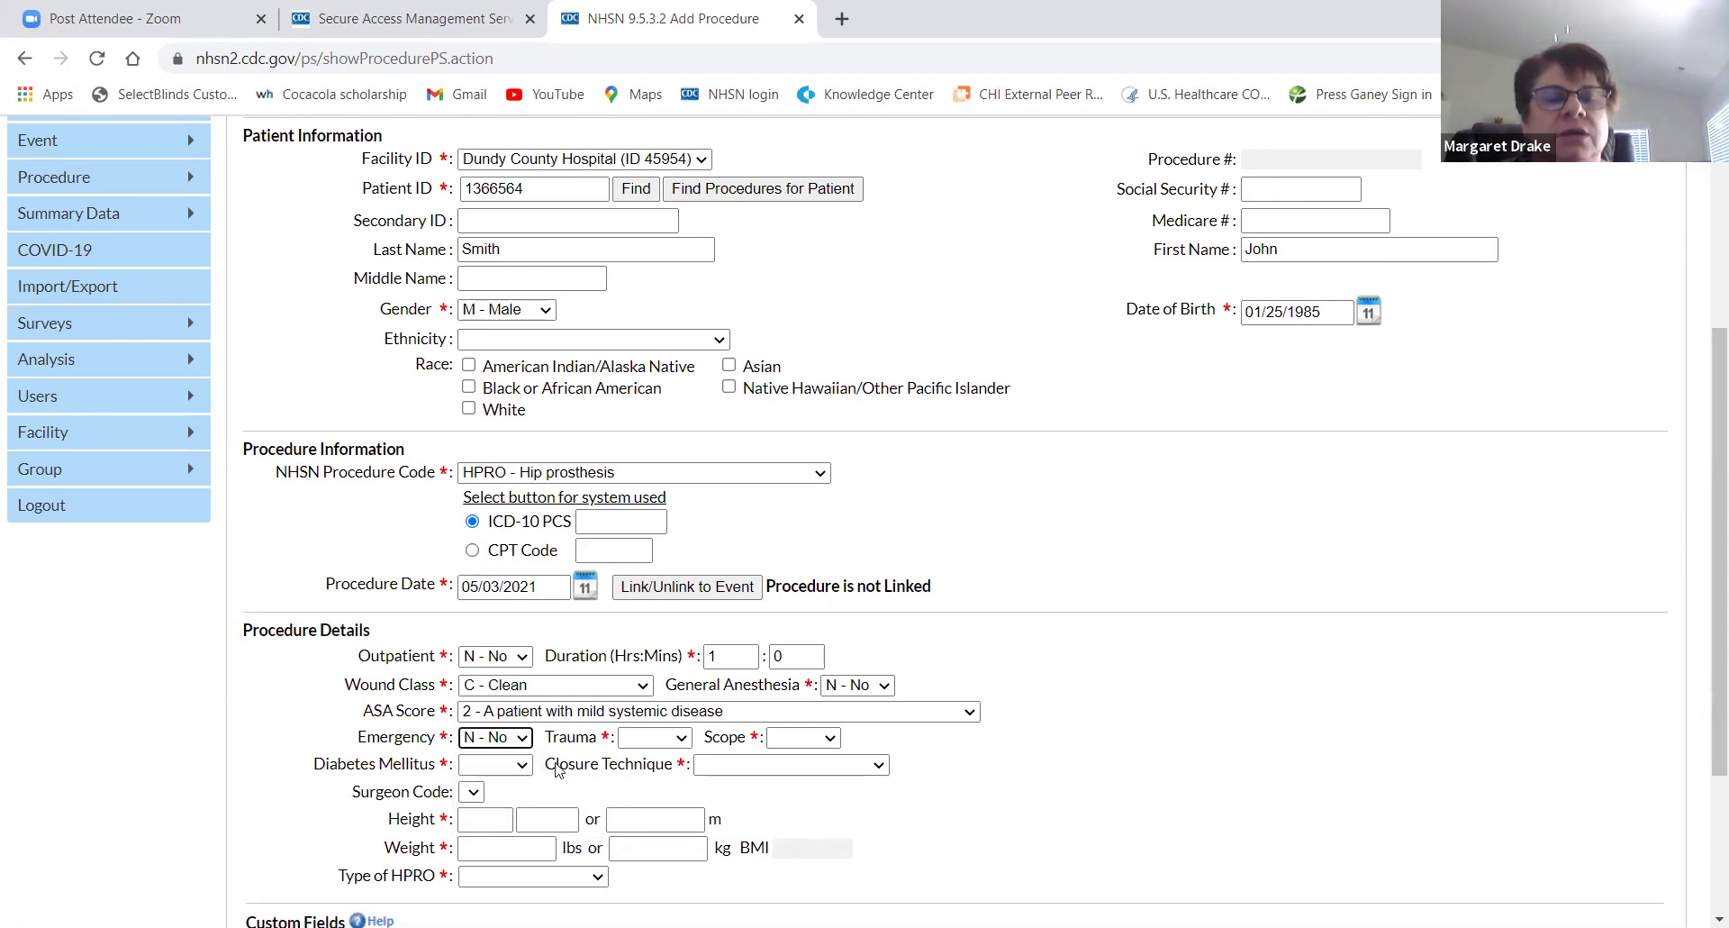
Set Trauma to Y - Yes and Scope to N - No in the procedure details
left_click(681, 741)
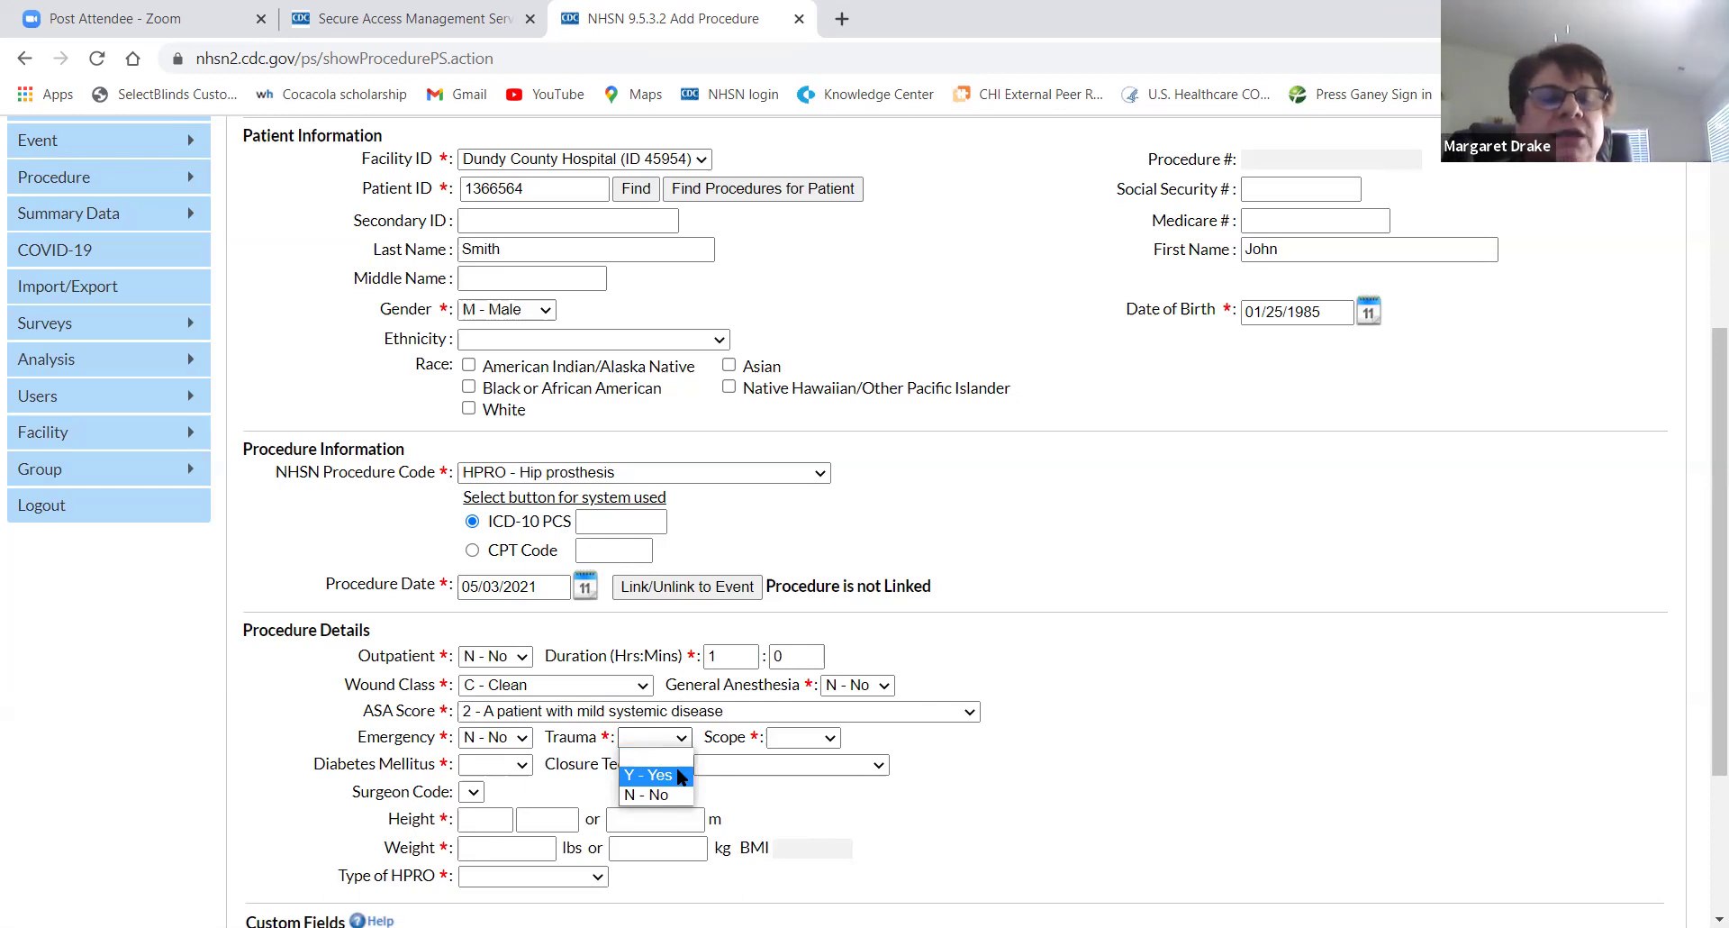
left_click(680, 777)
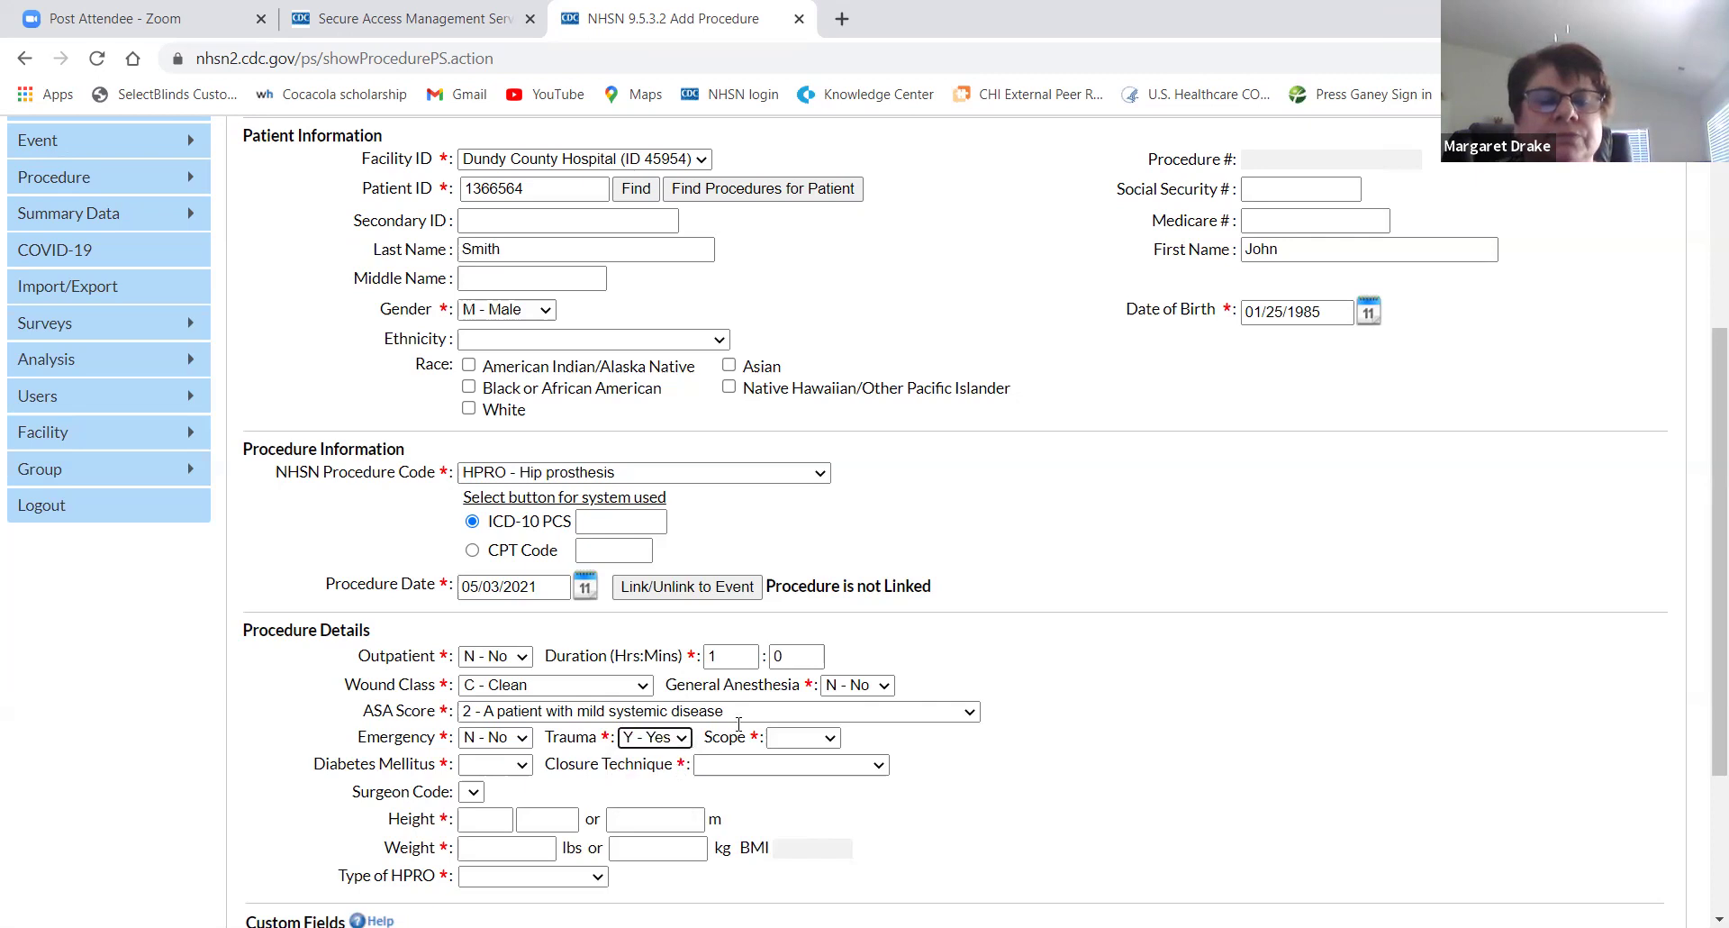
left_click(829, 739)
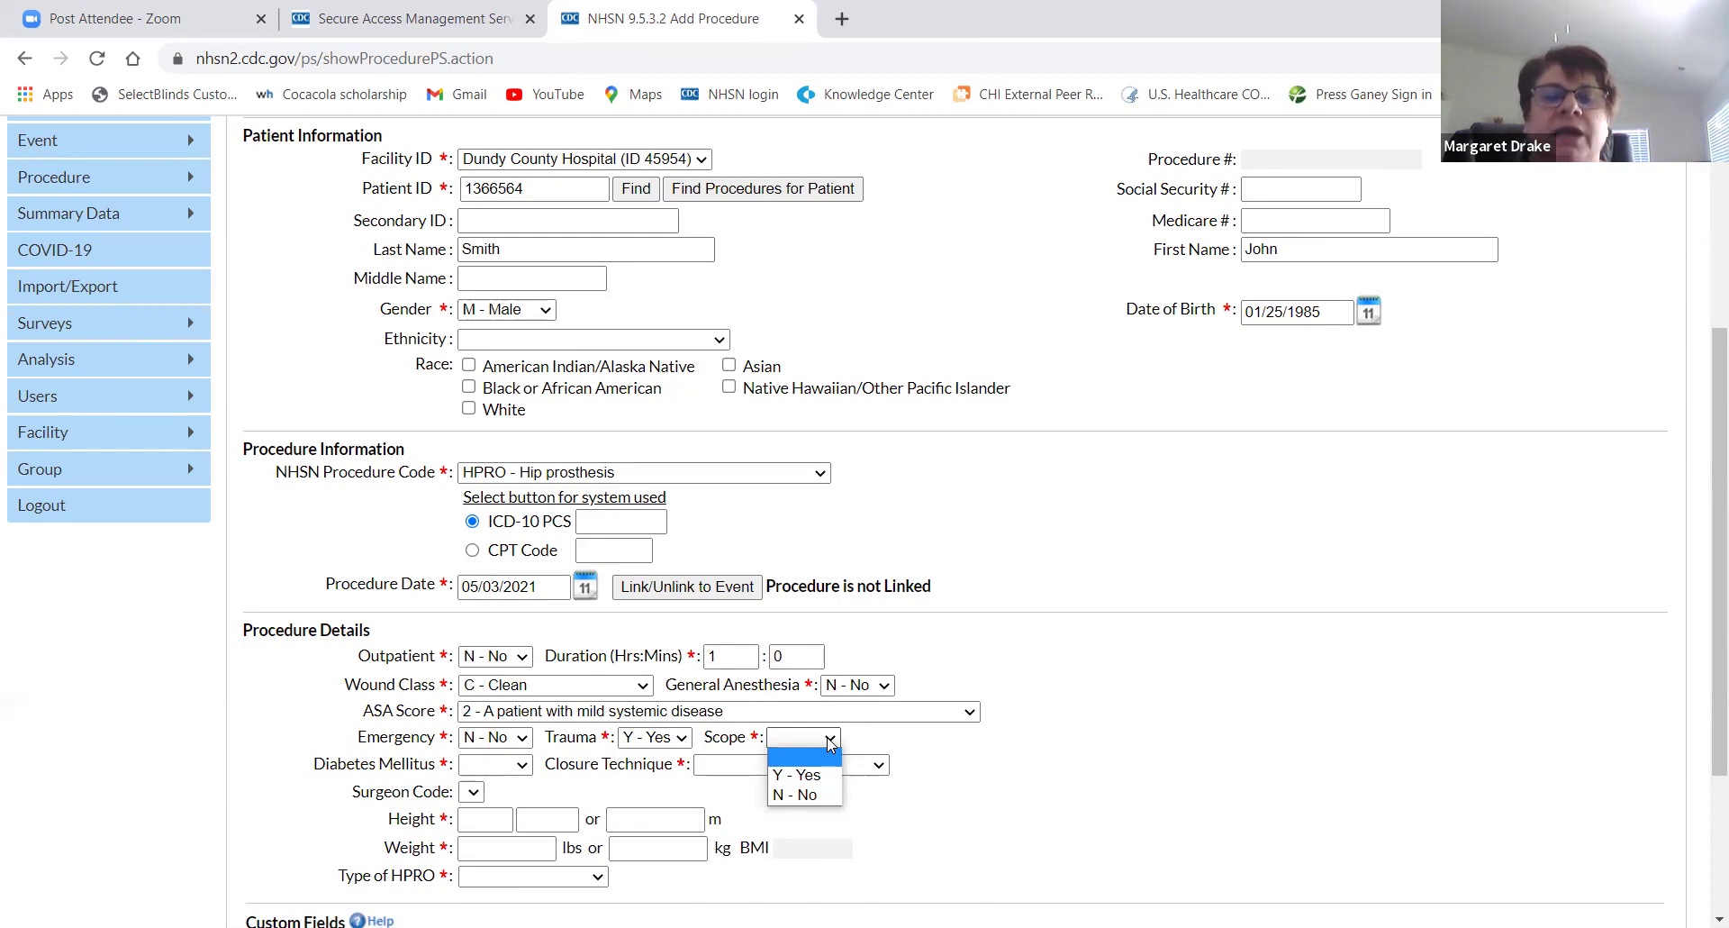
left_click(831, 795)
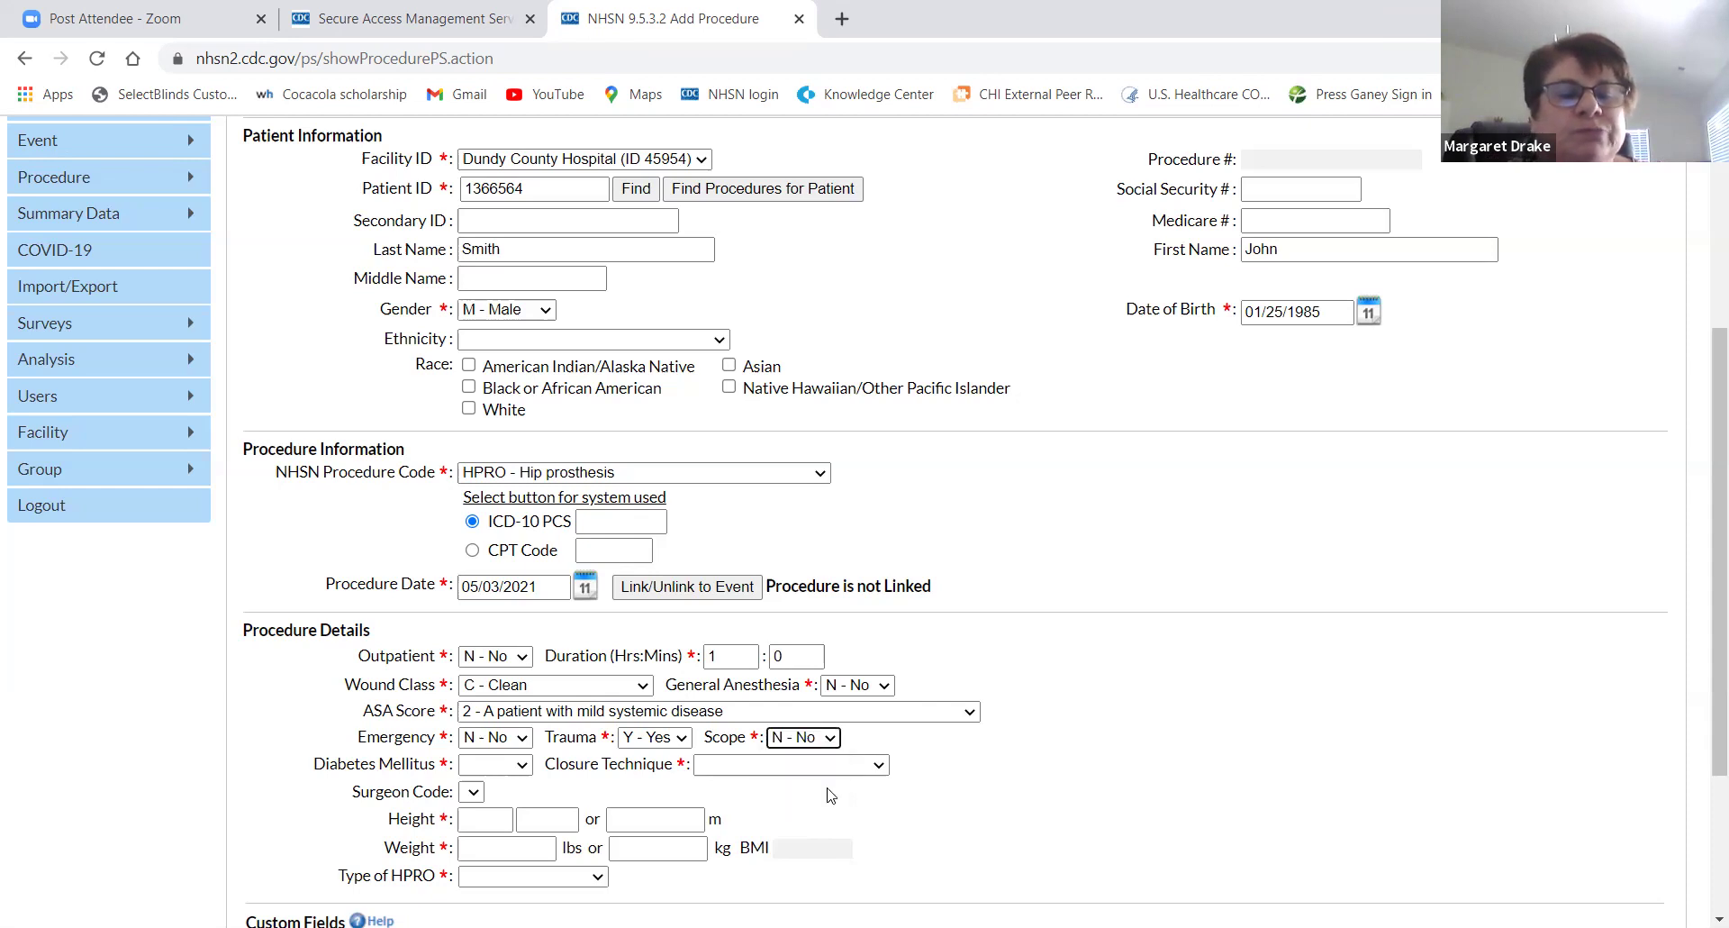
Set Diabetes Mellitus to Y - Yes and the closure technique to PRI - Primary
left_click(518, 769)
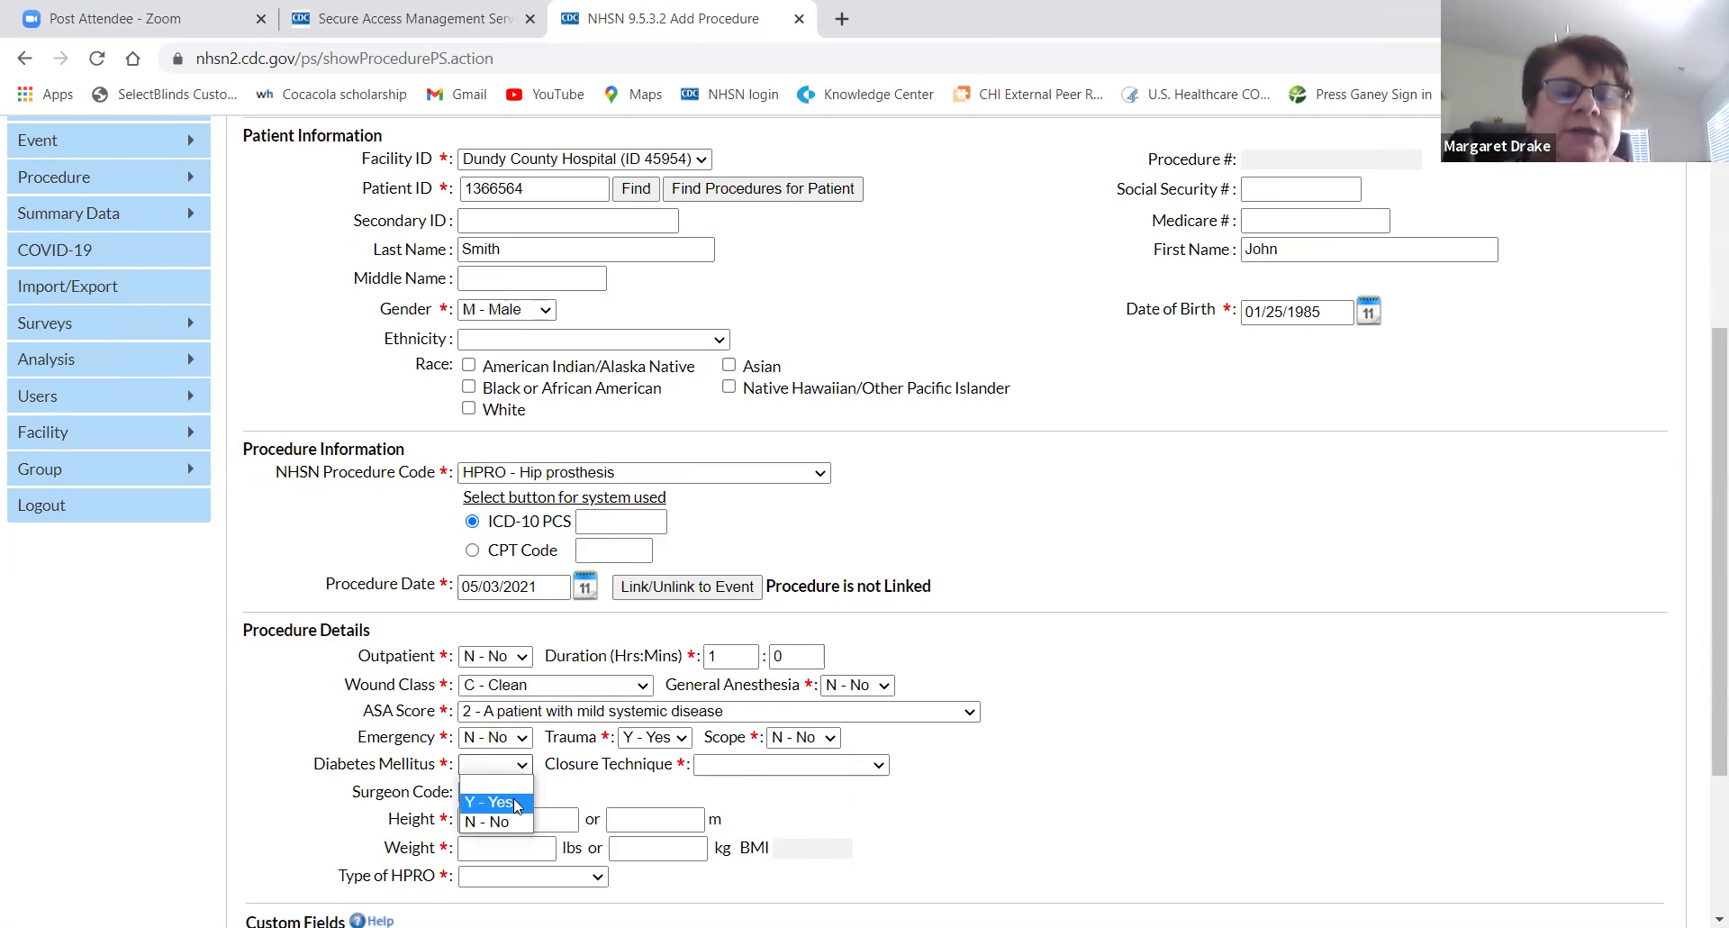
left_click(517, 803)
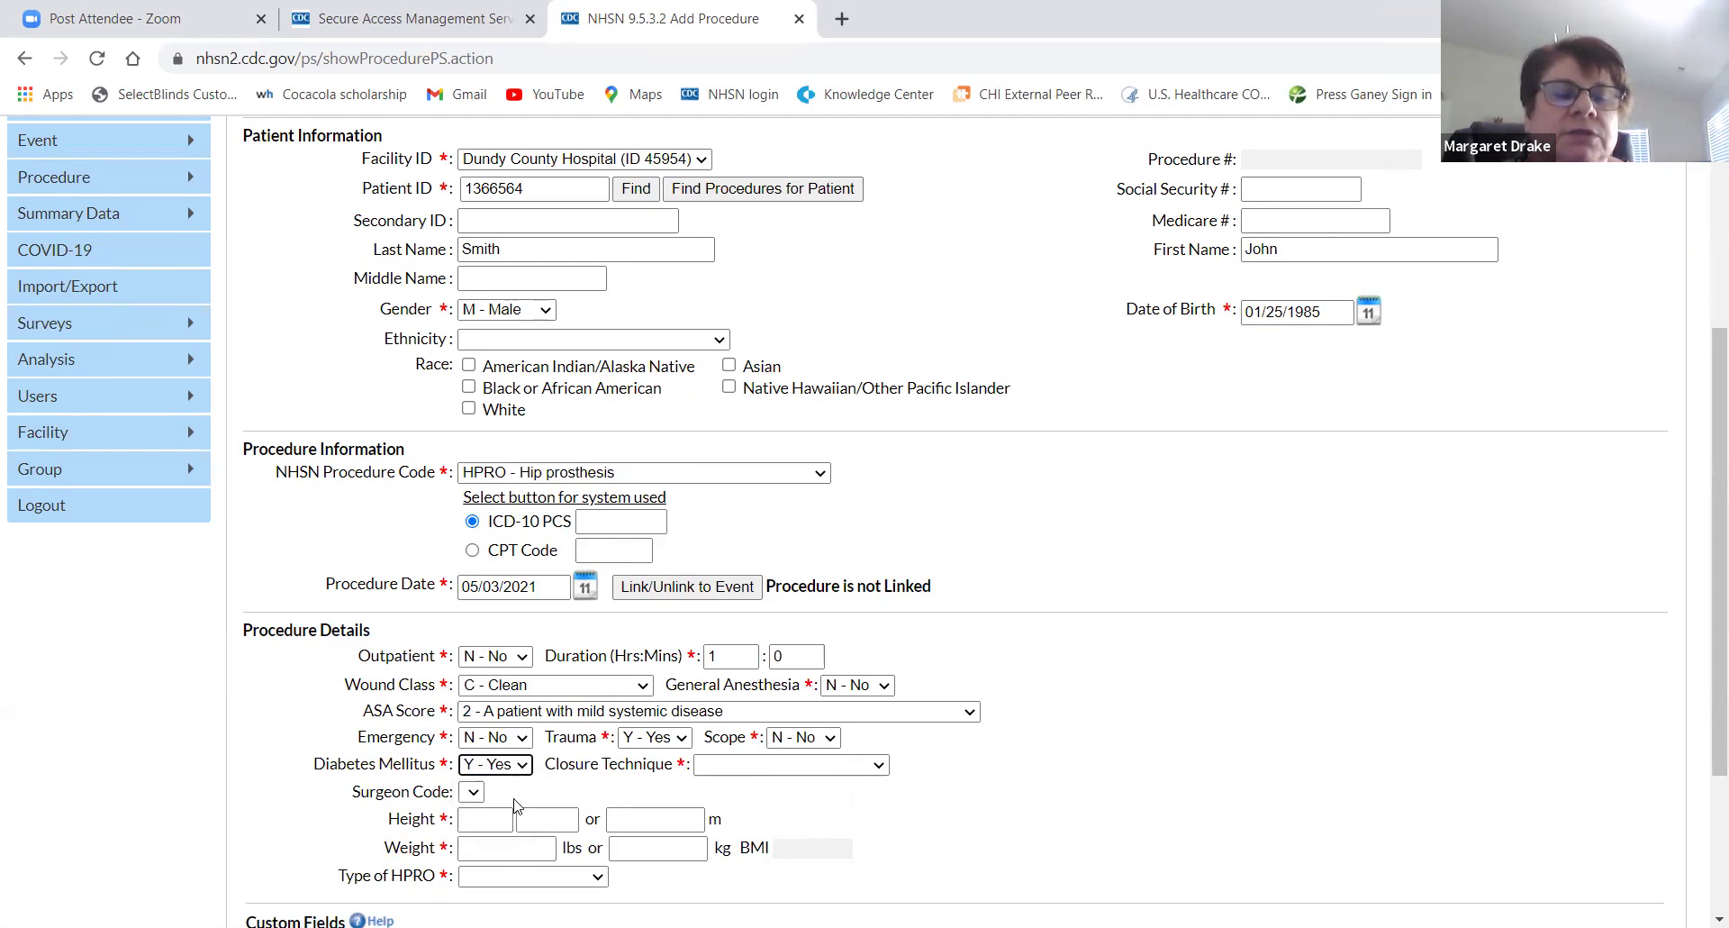
left_click(762, 770)
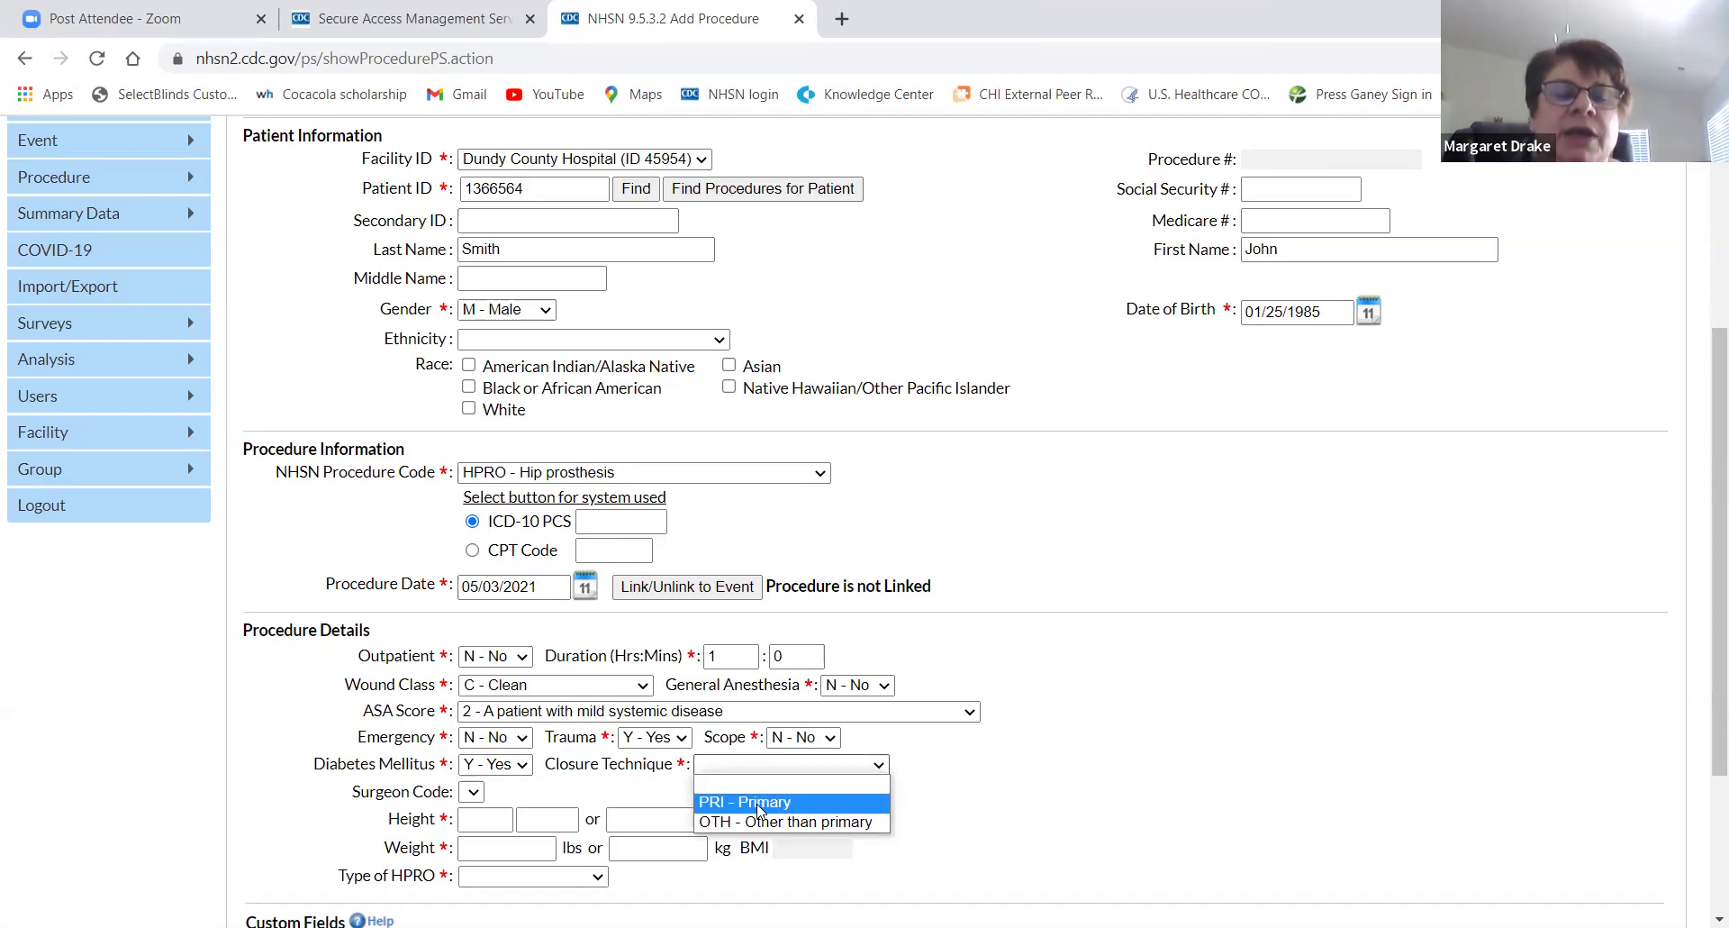
left_click(758, 803)
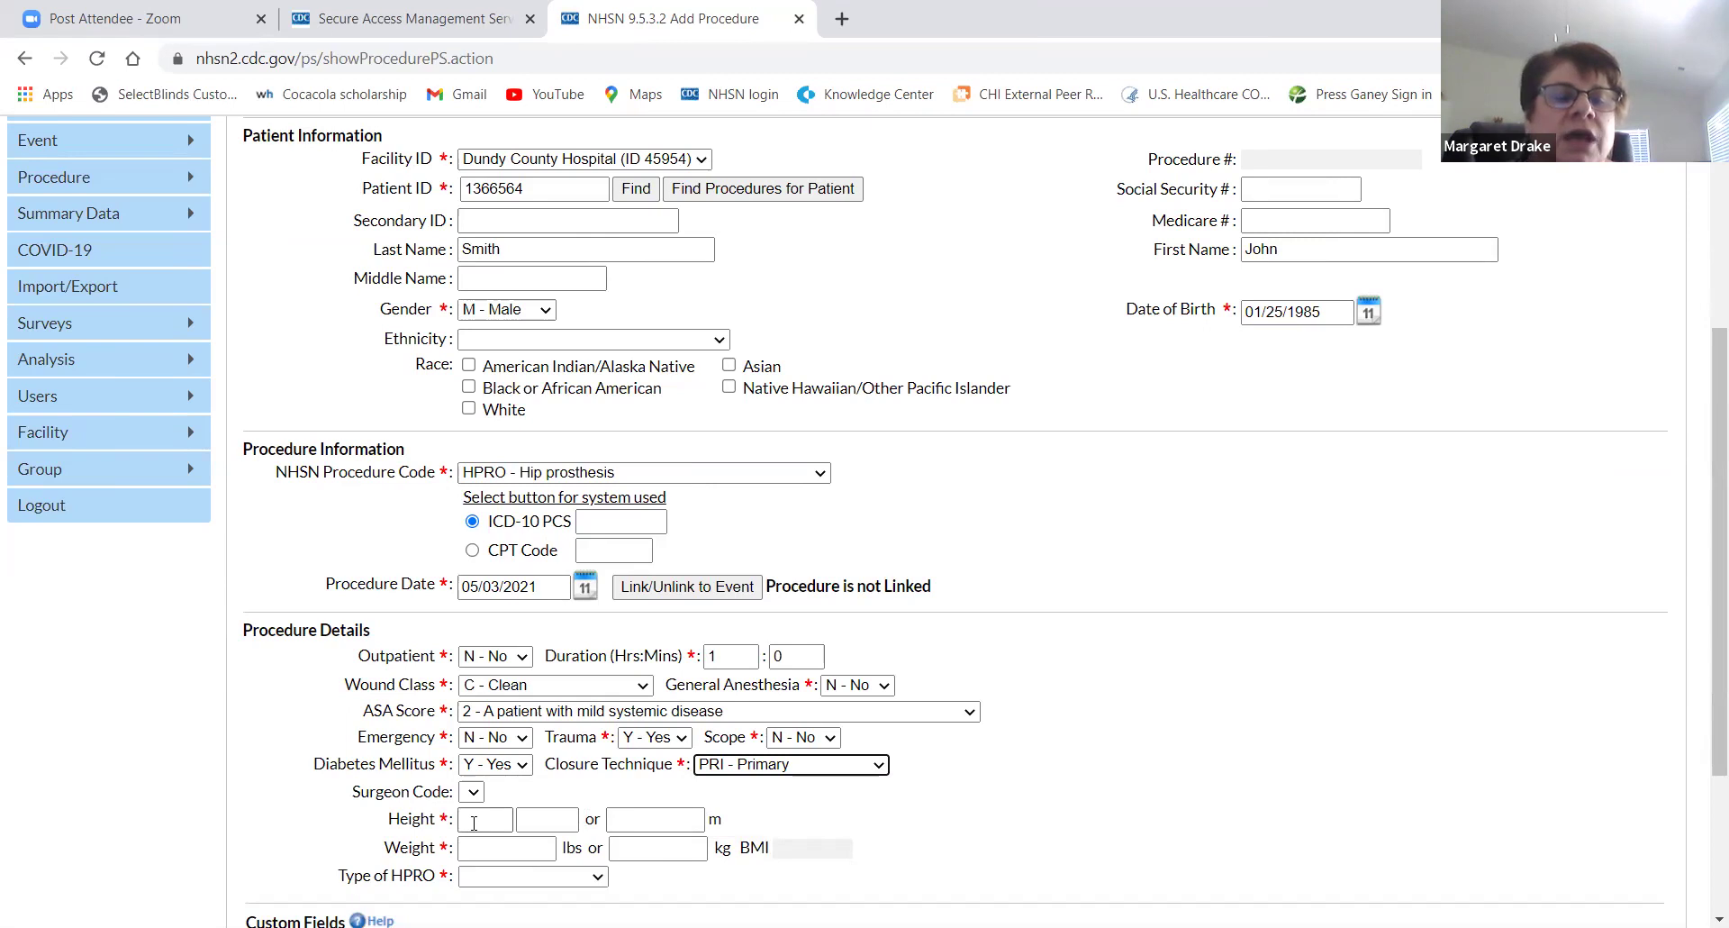
left_click(470, 793)
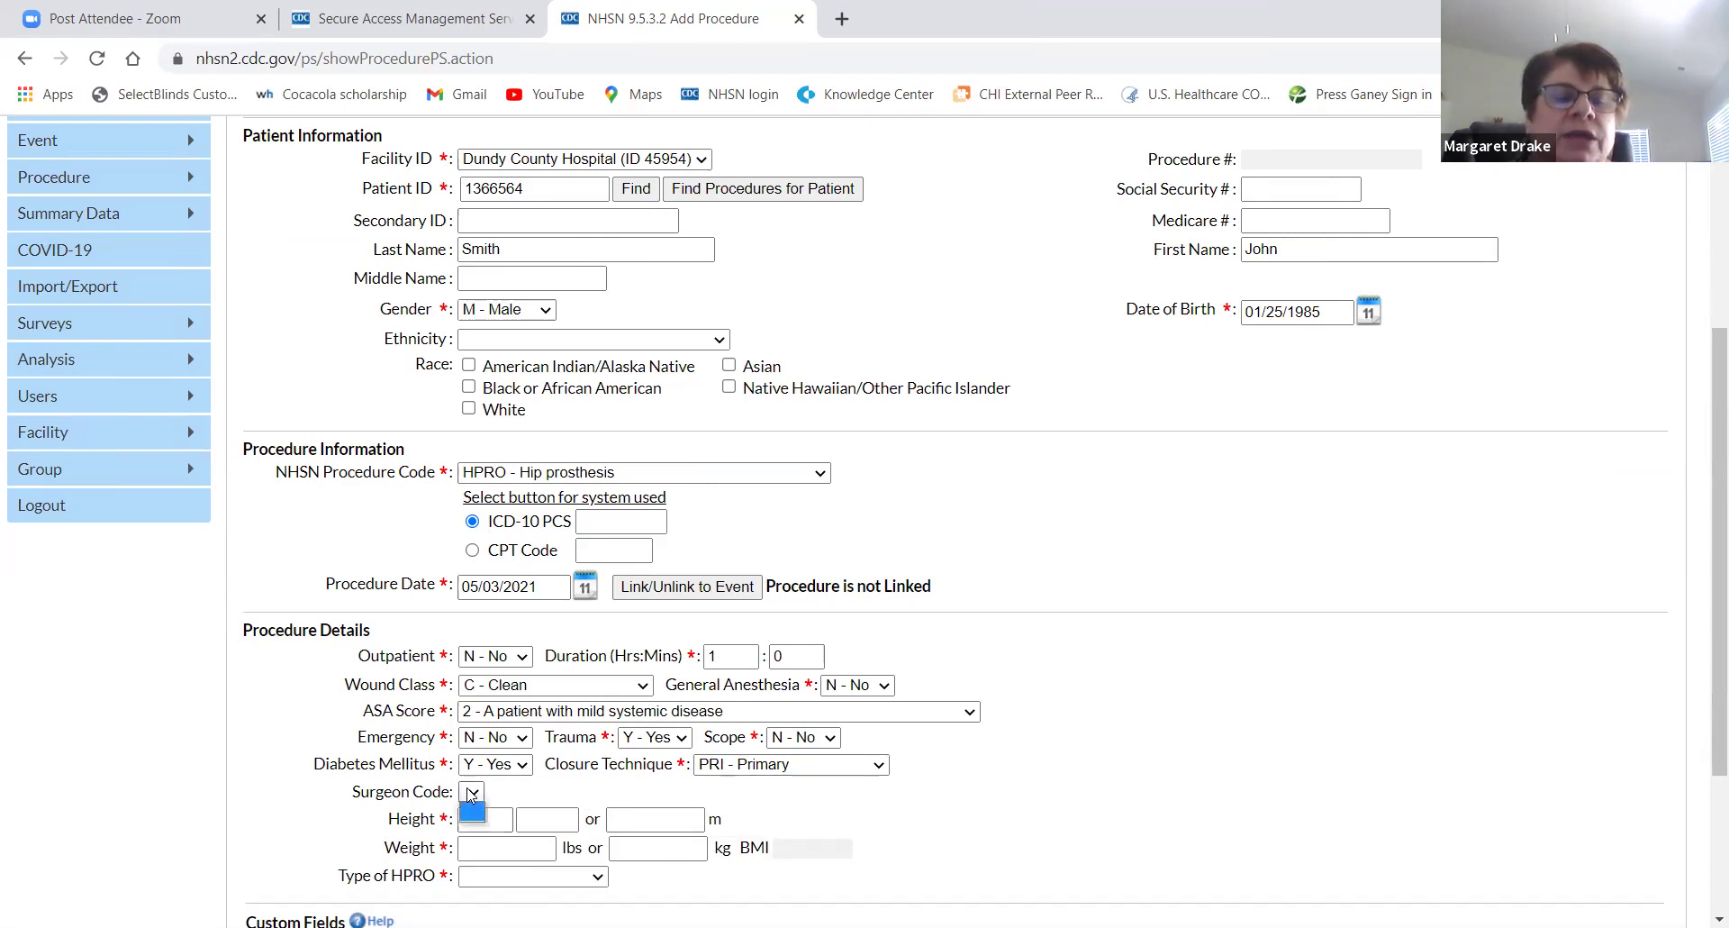
left_click(470, 794)
left_click(471, 793)
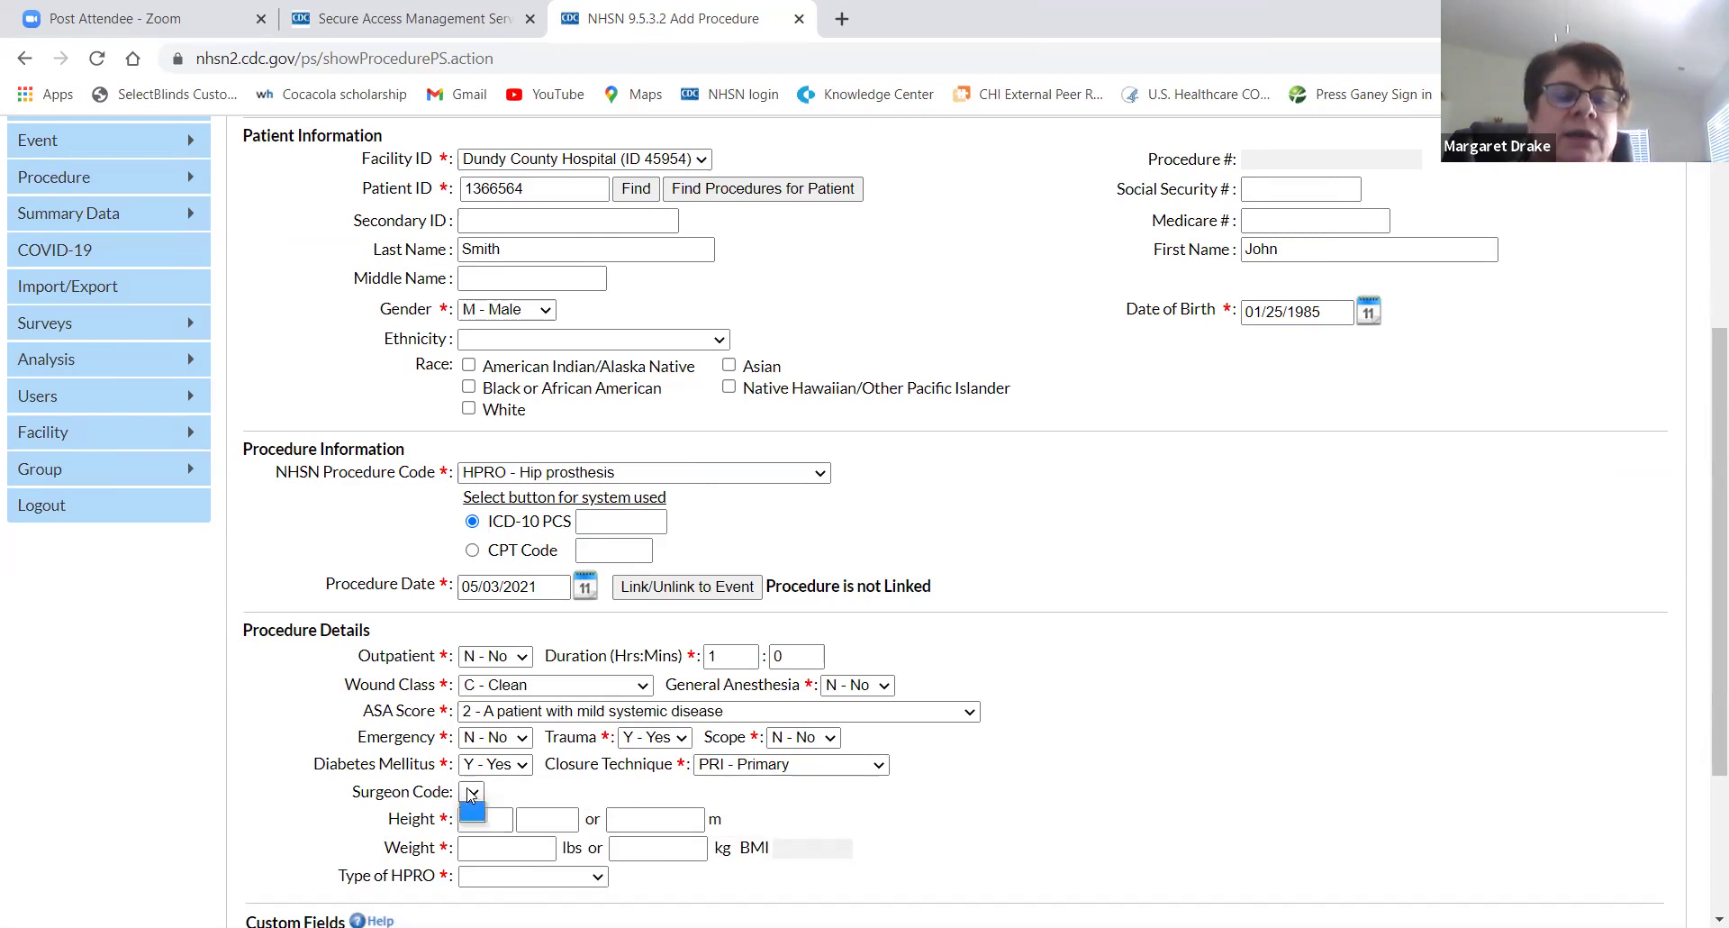
left_click(470, 794)
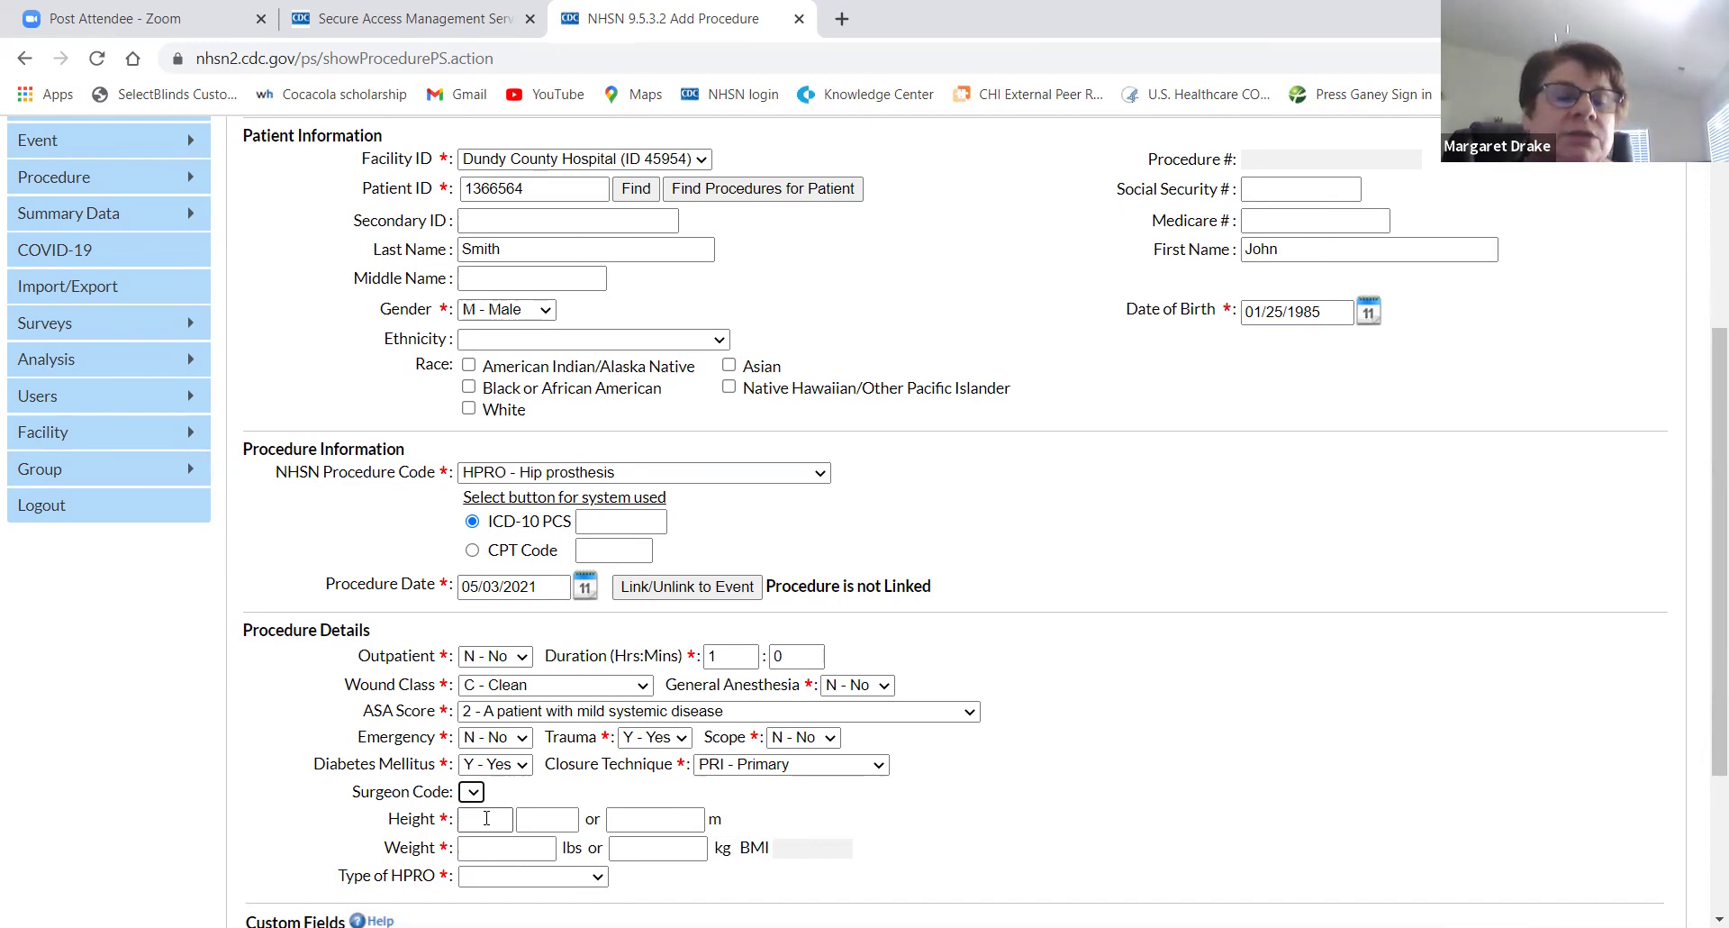
Enter the patient's height as 6 feet 2 inches and weight as 230 lbs
left_click(487, 818)
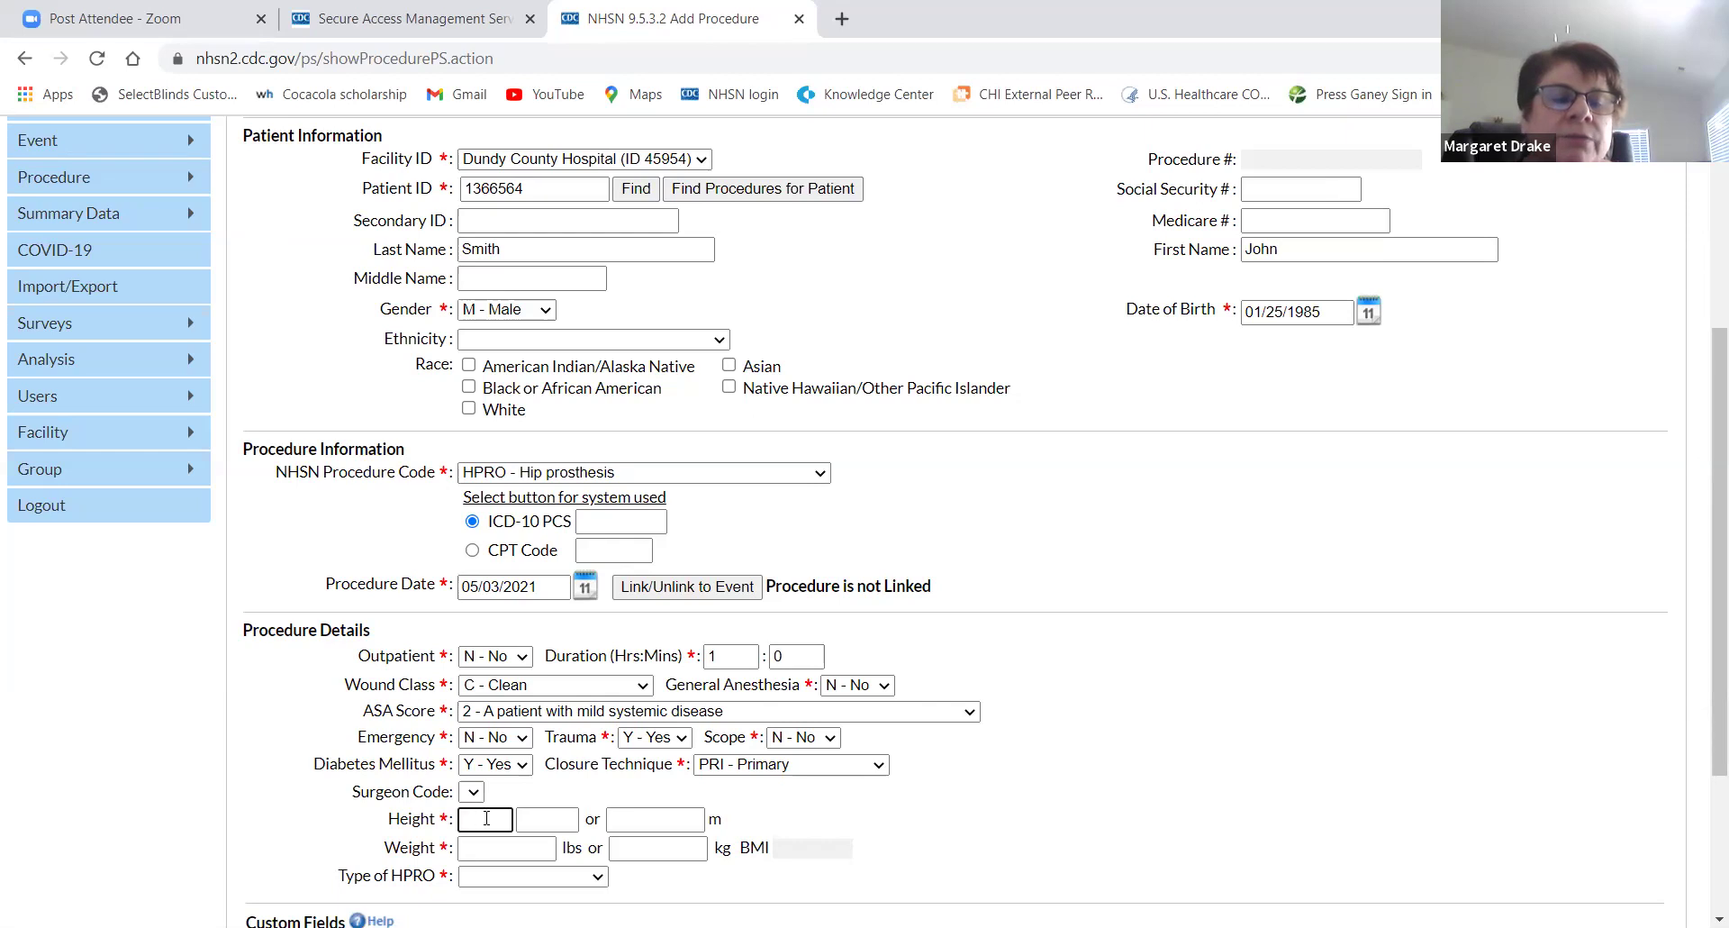
type("6")
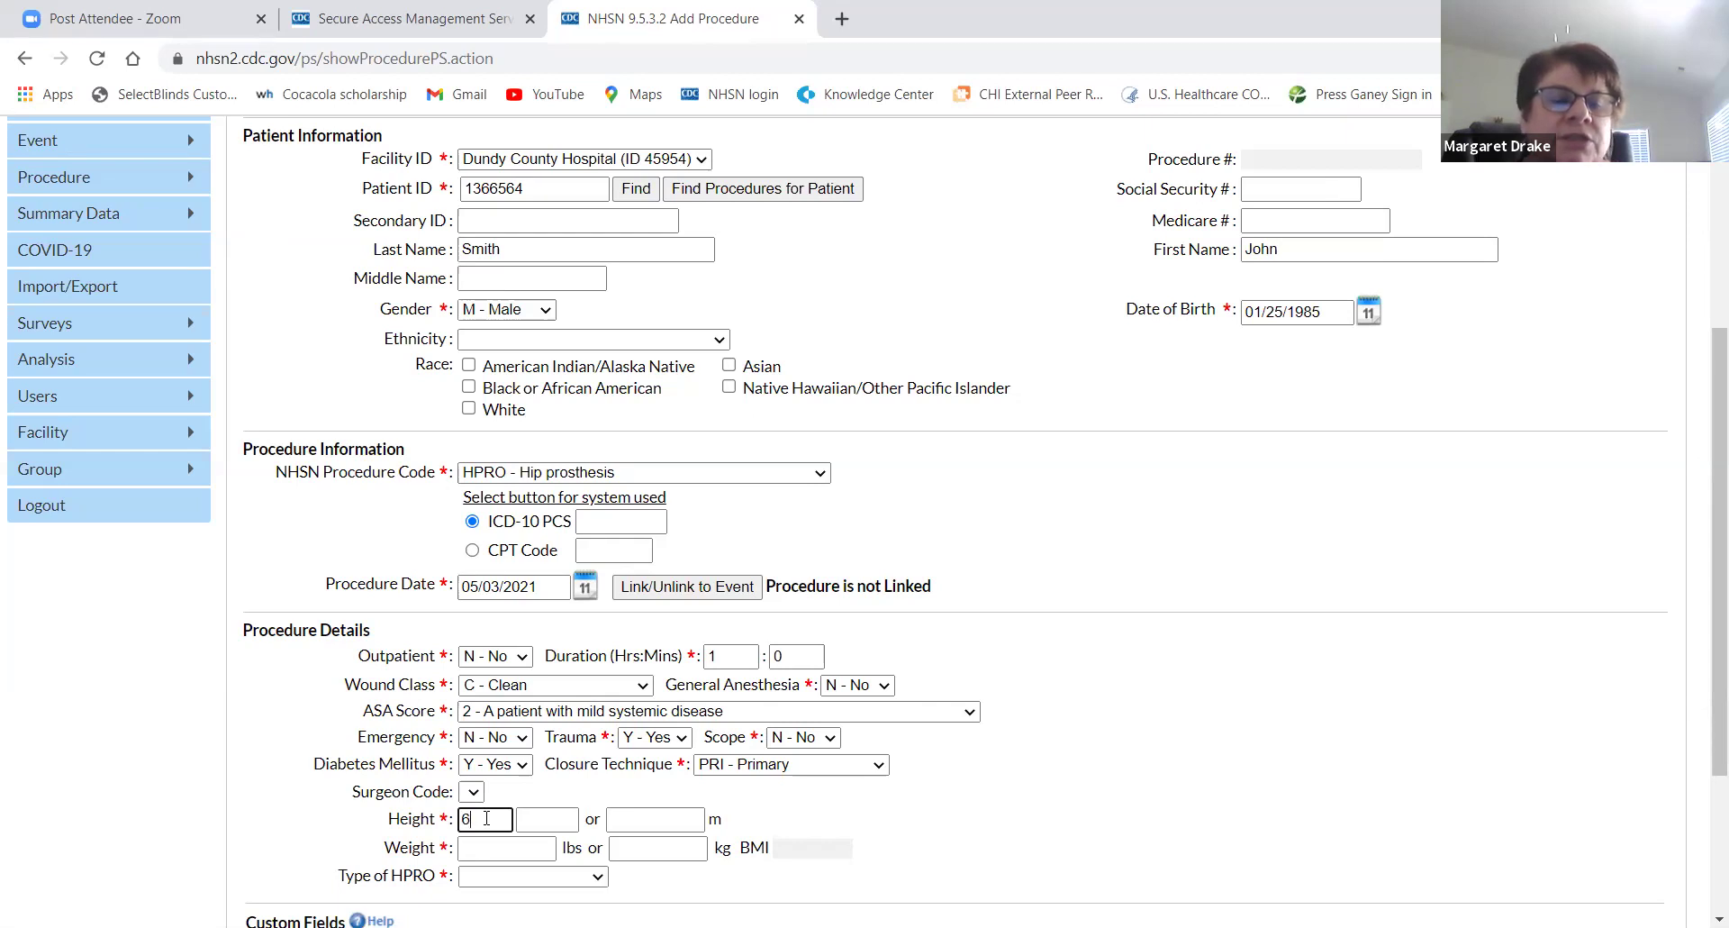
key("Tab")
type("2")
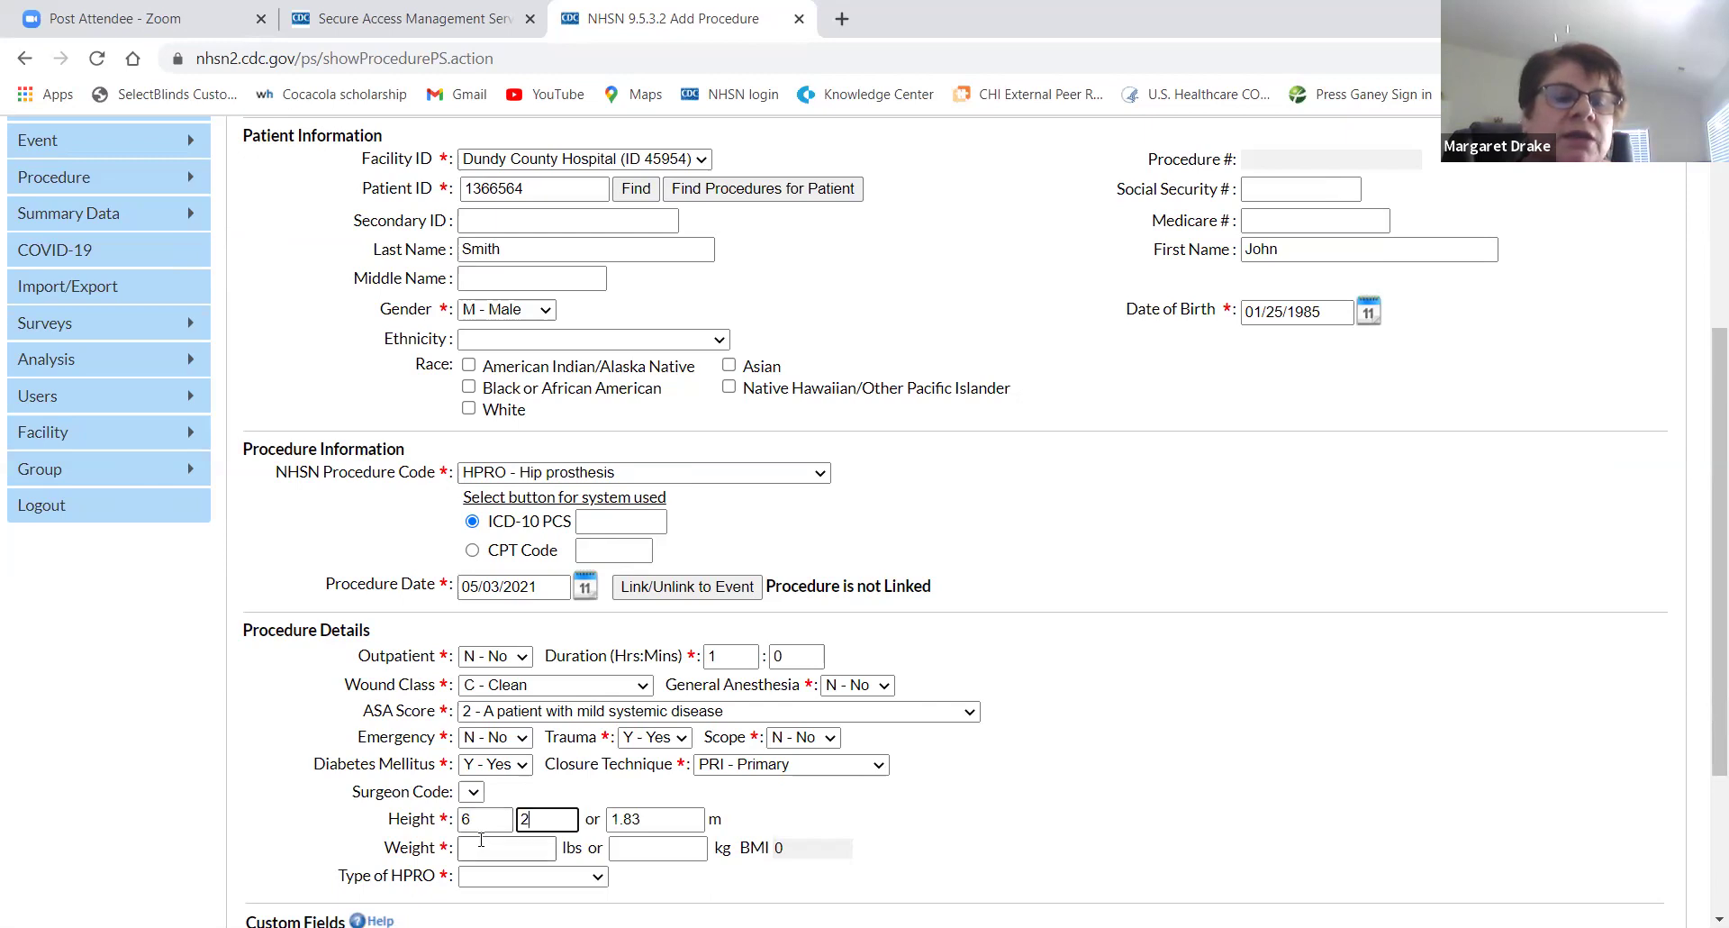
left_click(481, 846)
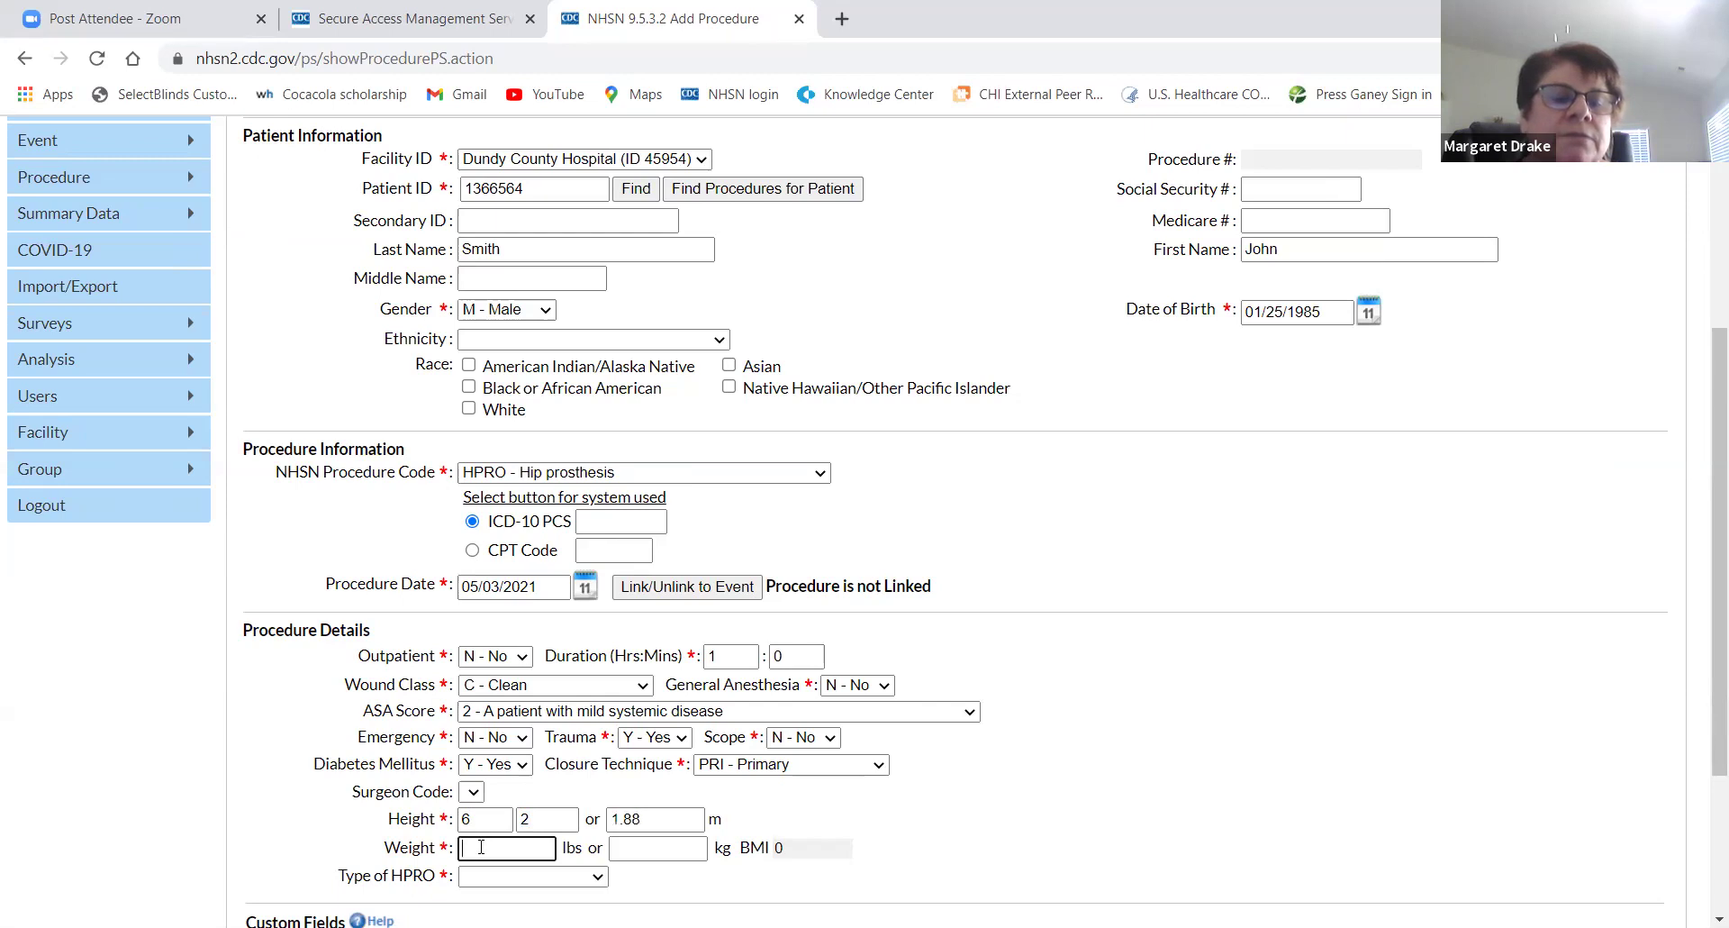
type("230")
key("Tab")
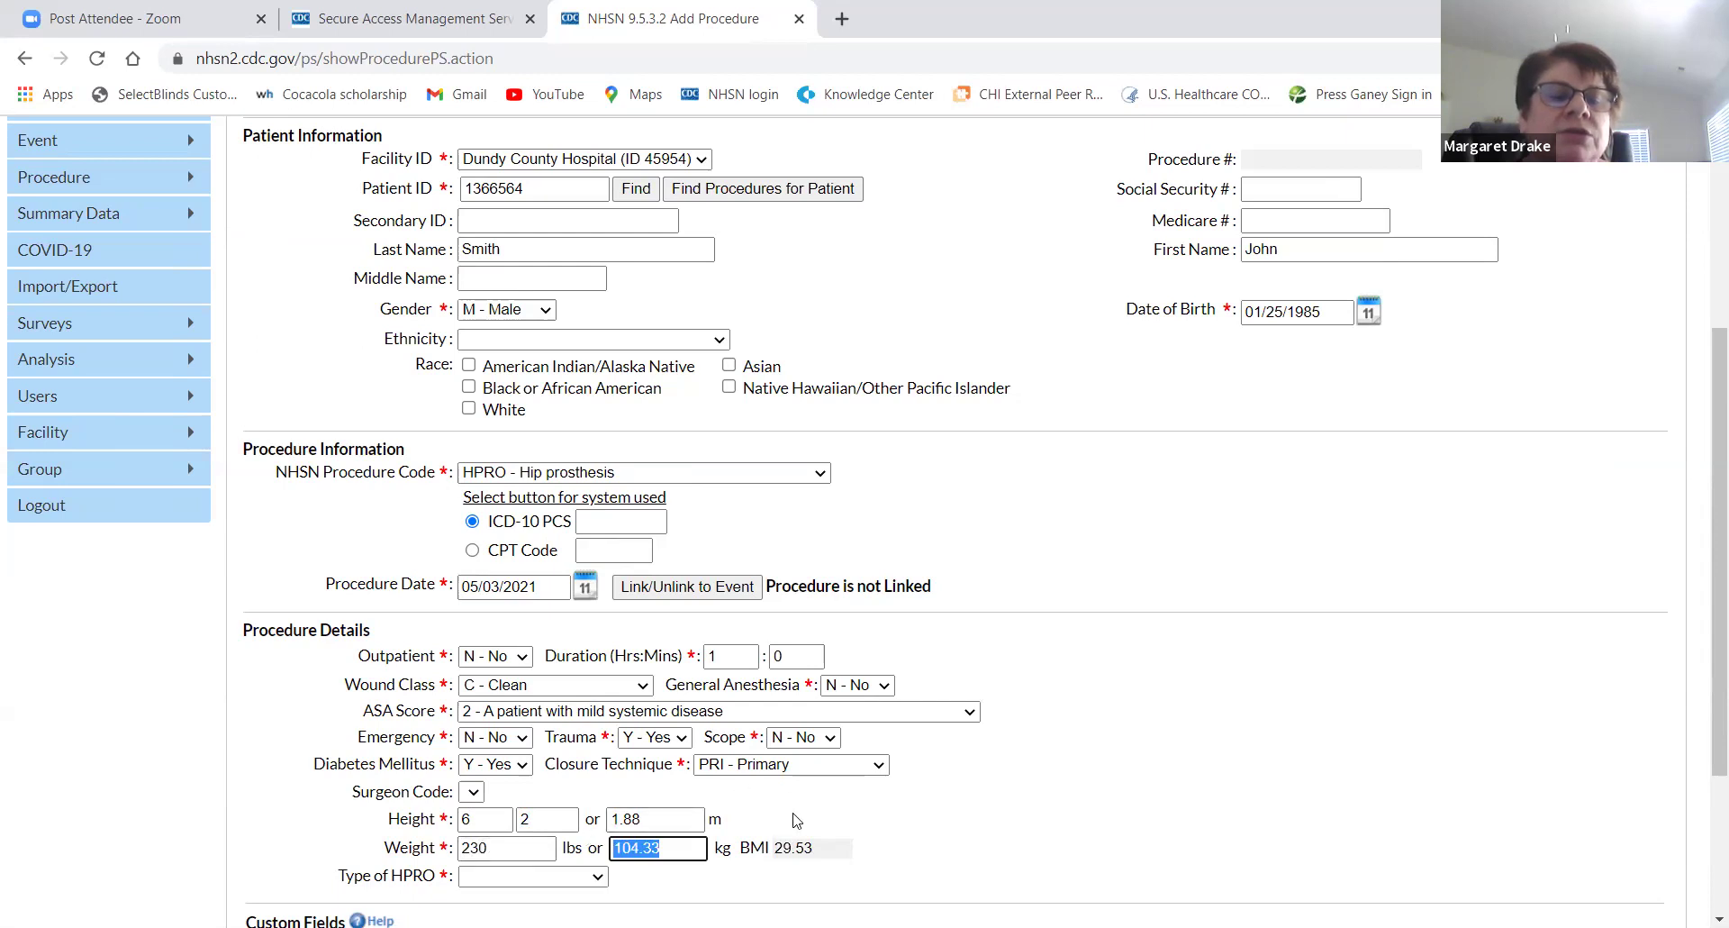
Set the type of HPRO to TOT - Total with specific type TOTPRIM - Total Primary, and save the procedure record
scroll(794, 815, "down", 2)
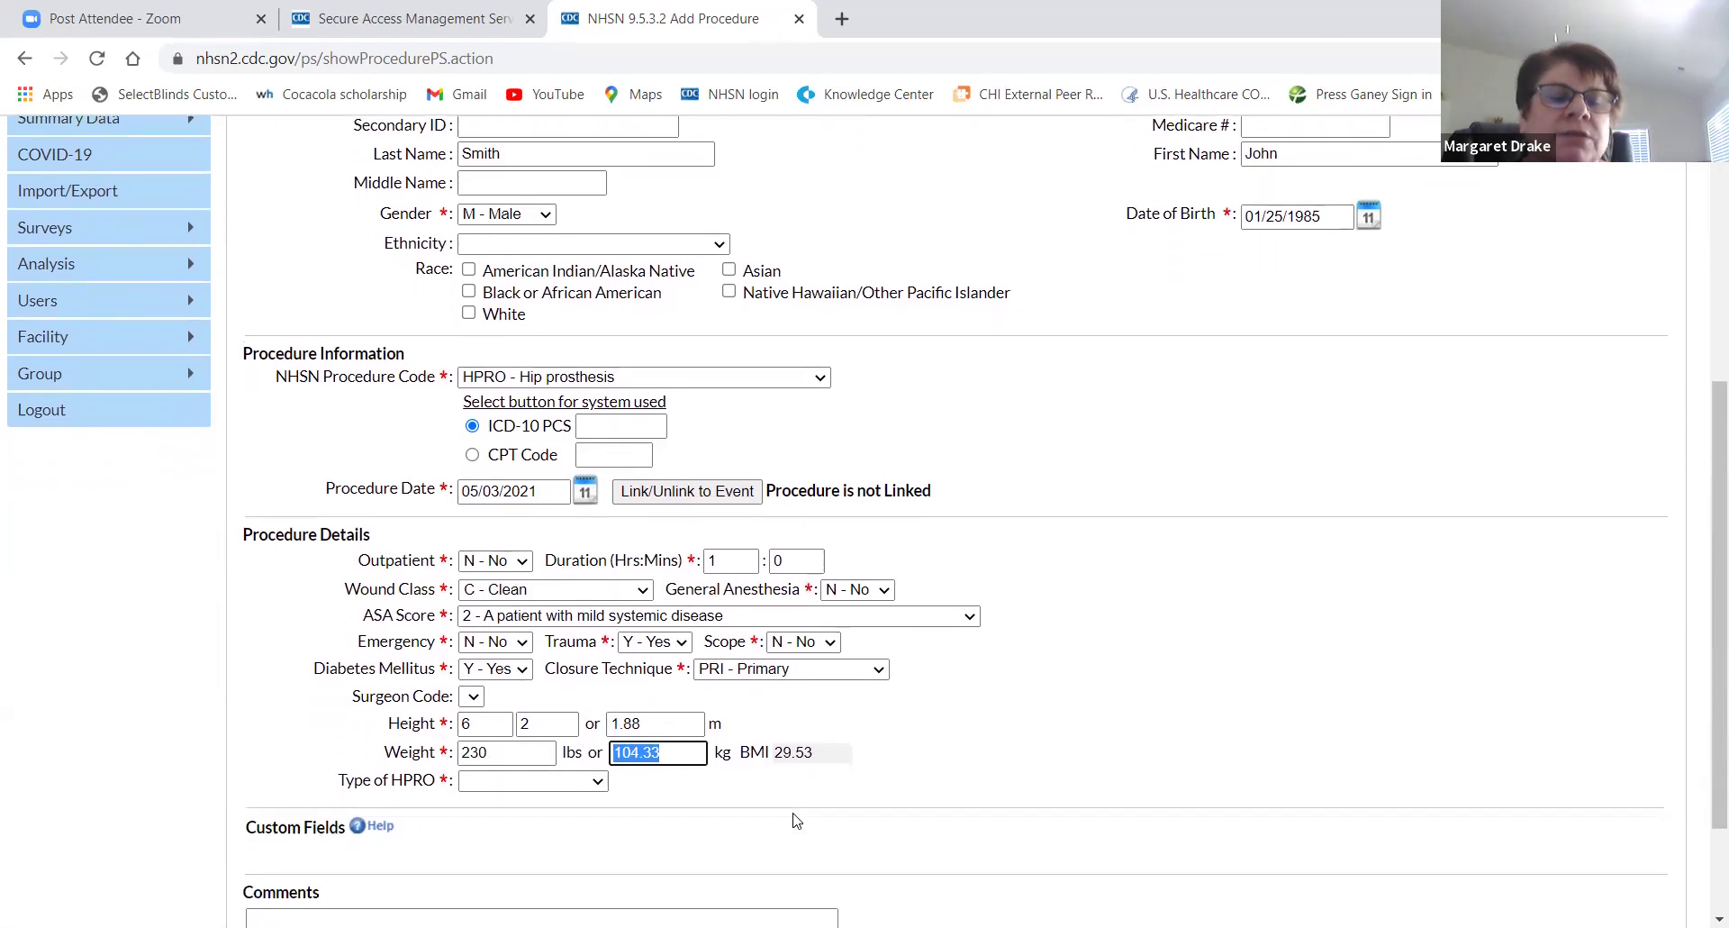
scroll(797, 820, "down", 2)
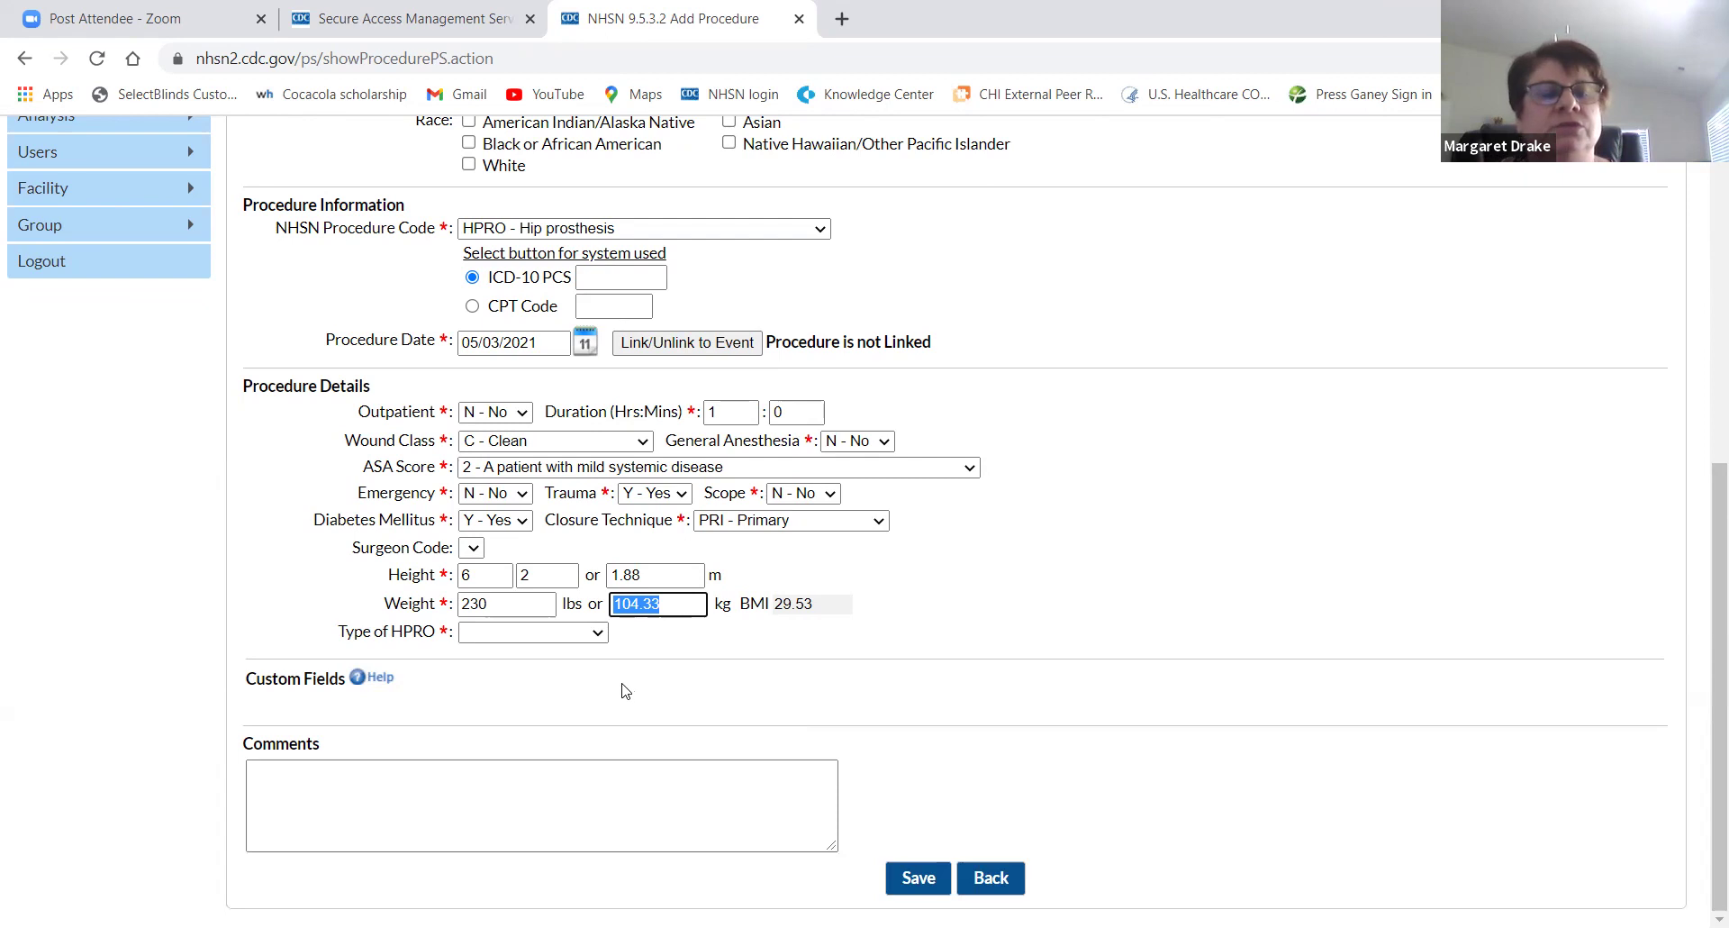
left_click(594, 635)
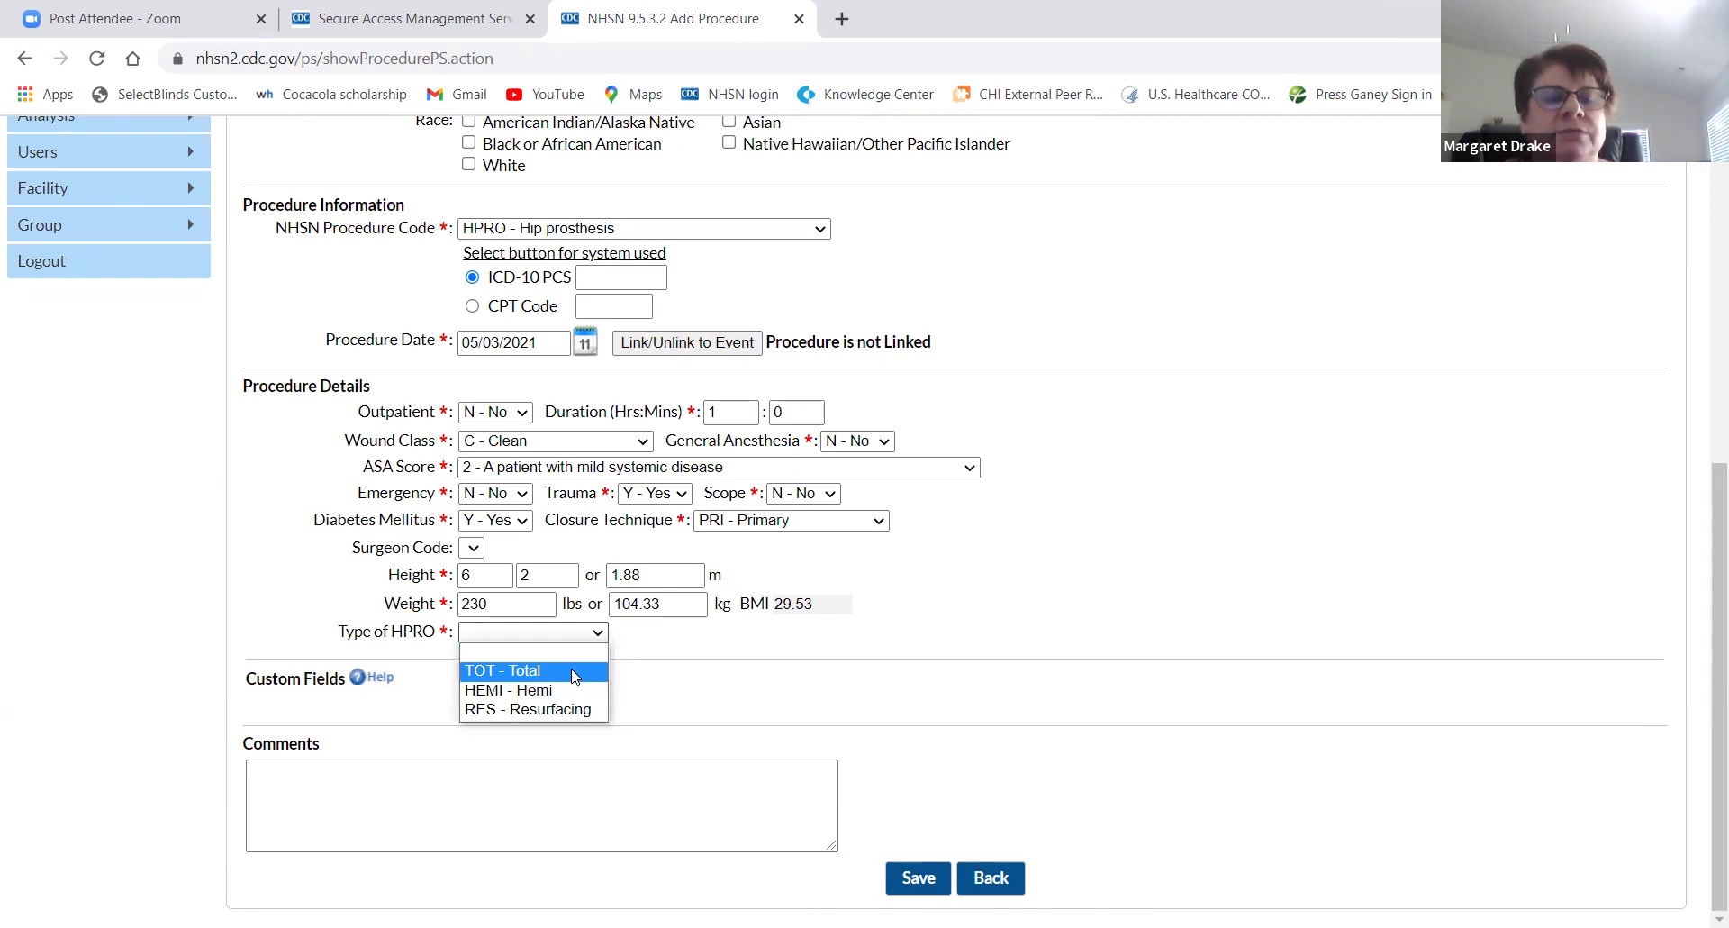
left_click(575, 671)
left_click(804, 632)
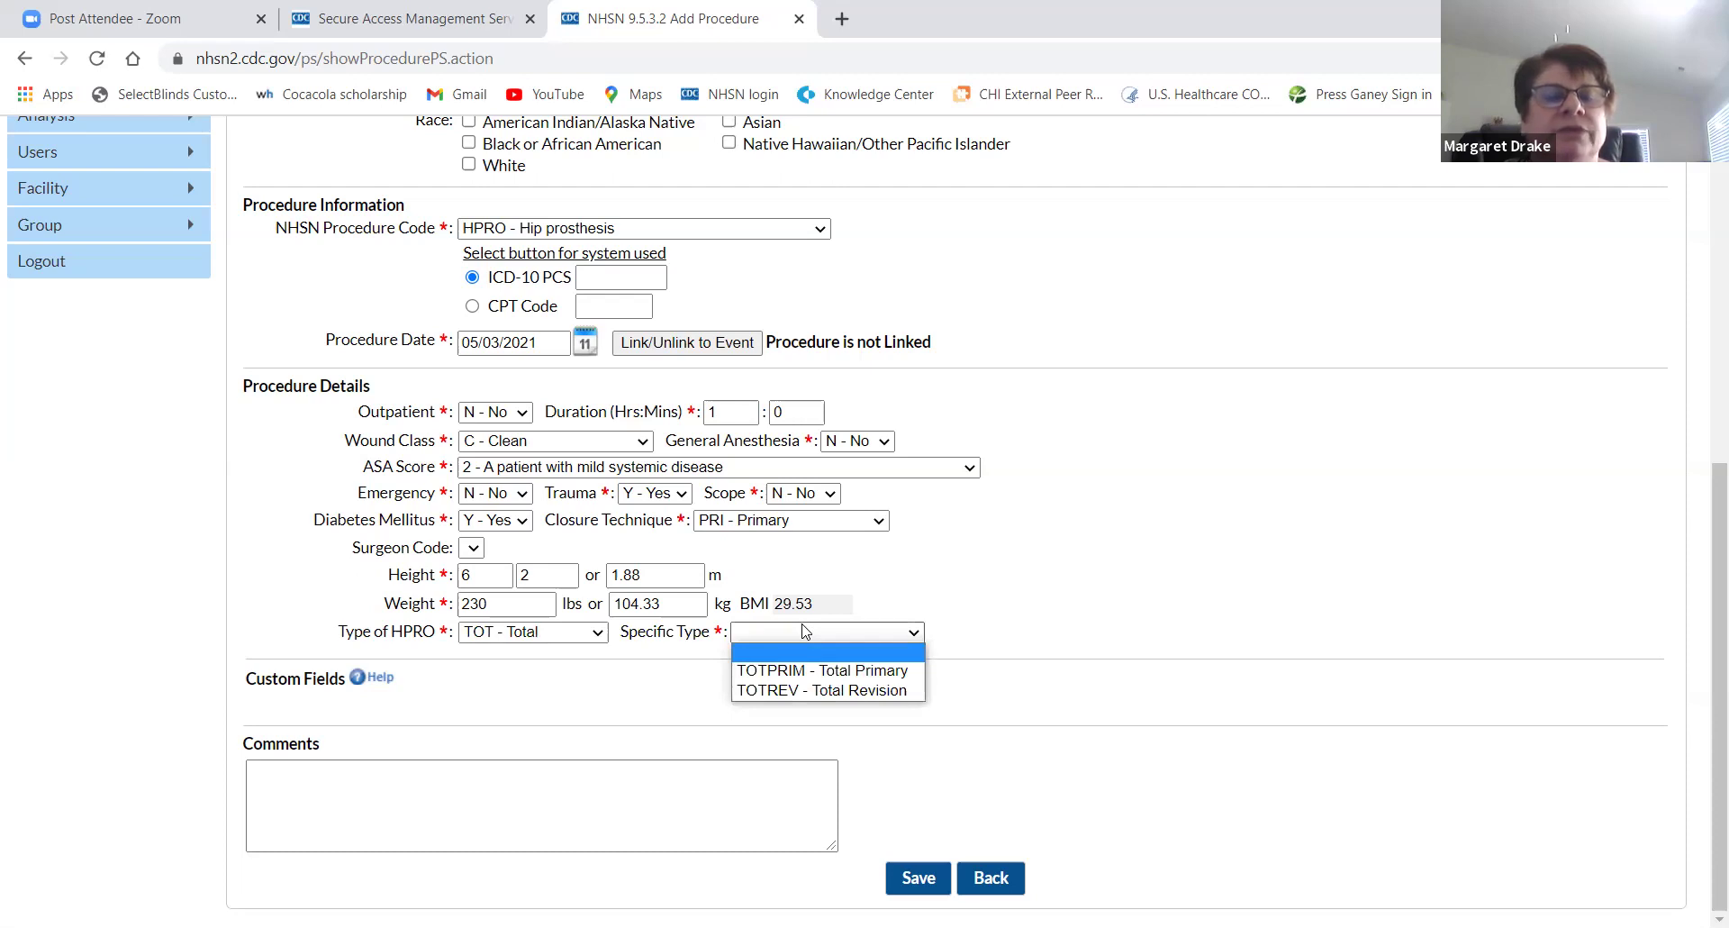
left_click(804, 671)
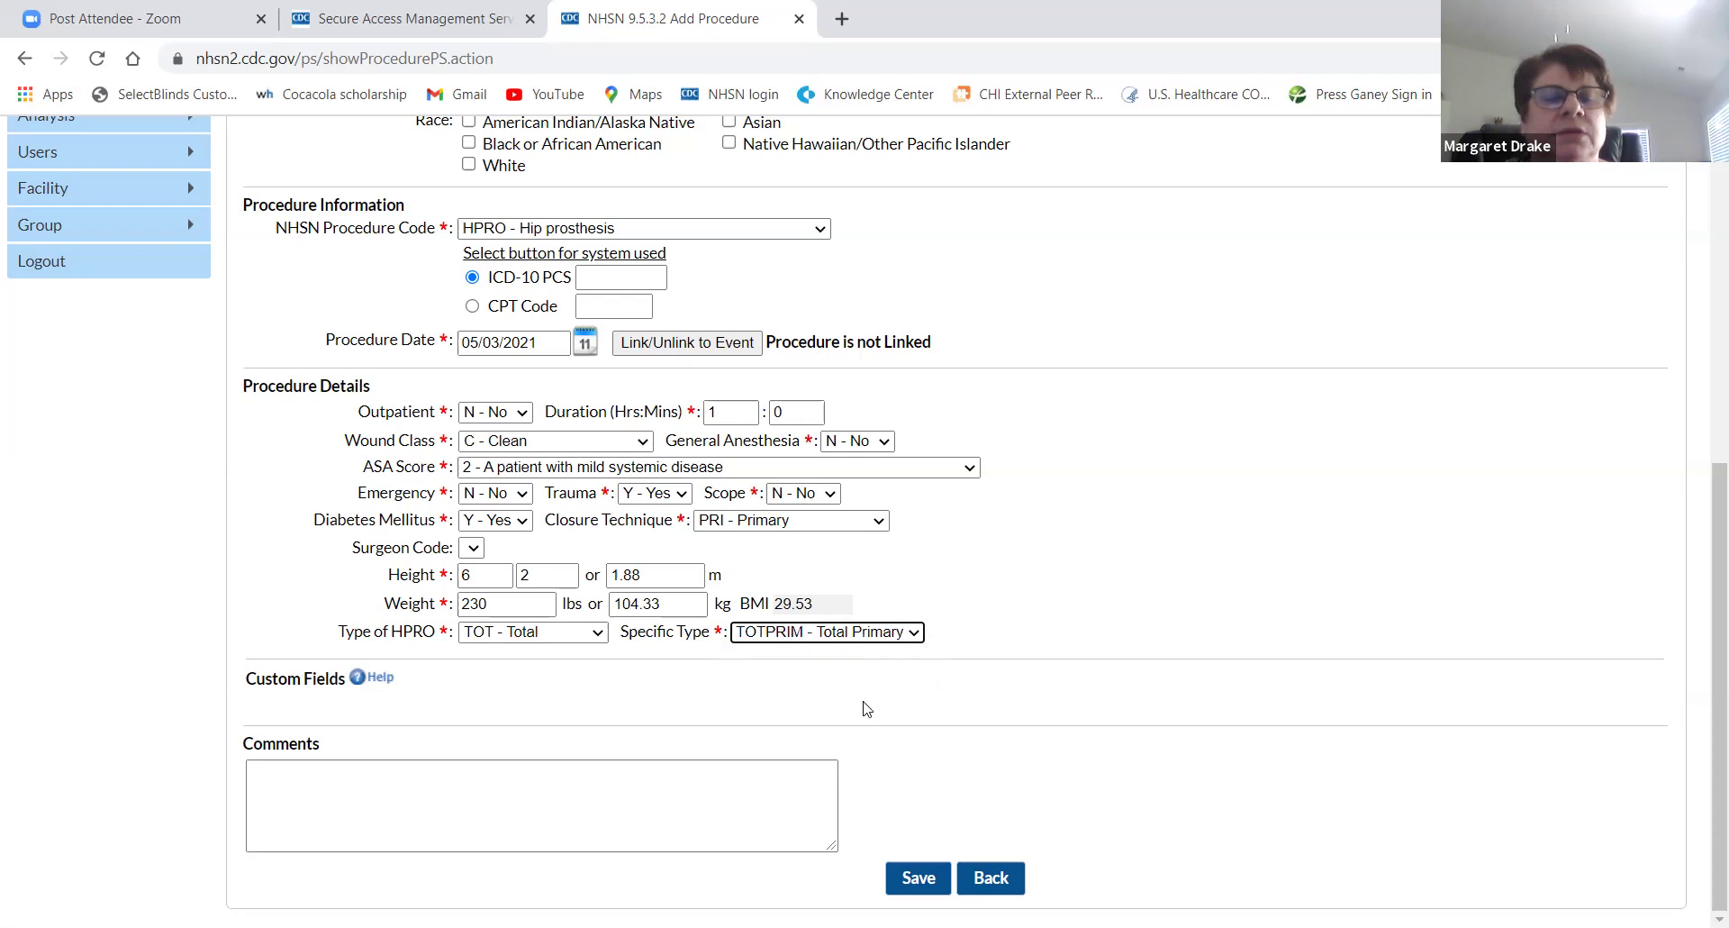
left_click(919, 880)
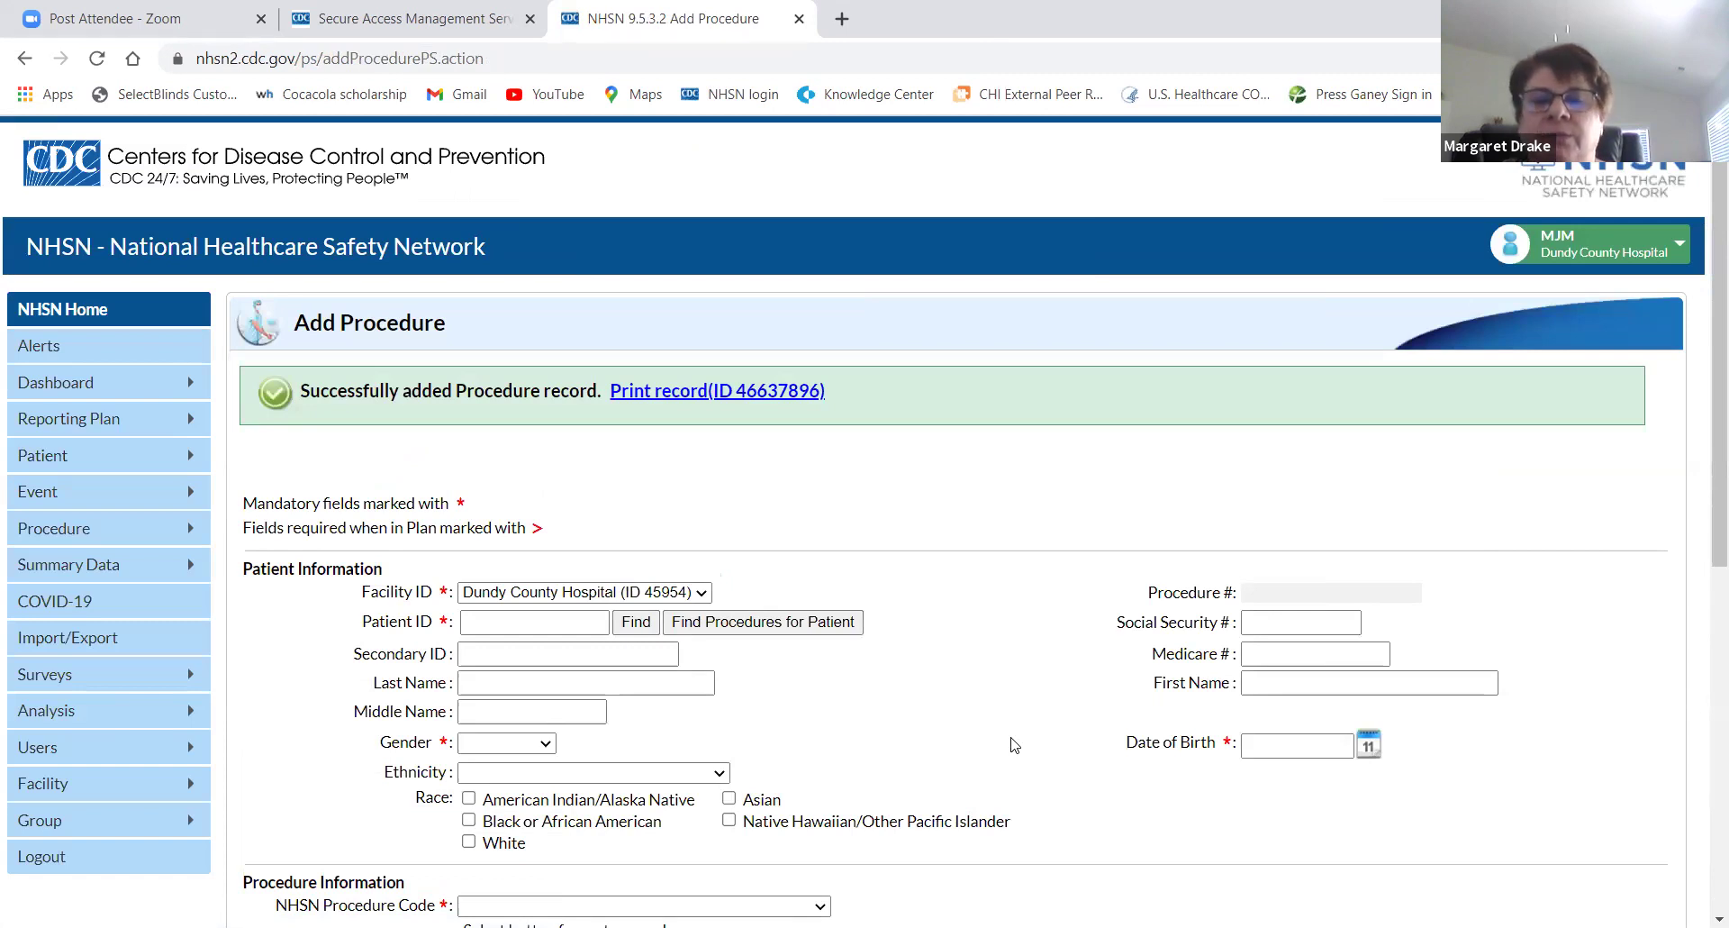
Review the patient information, procedure information and procedure details fields of the blank Add Procedure form
scroll(1015, 743, "down", 2)
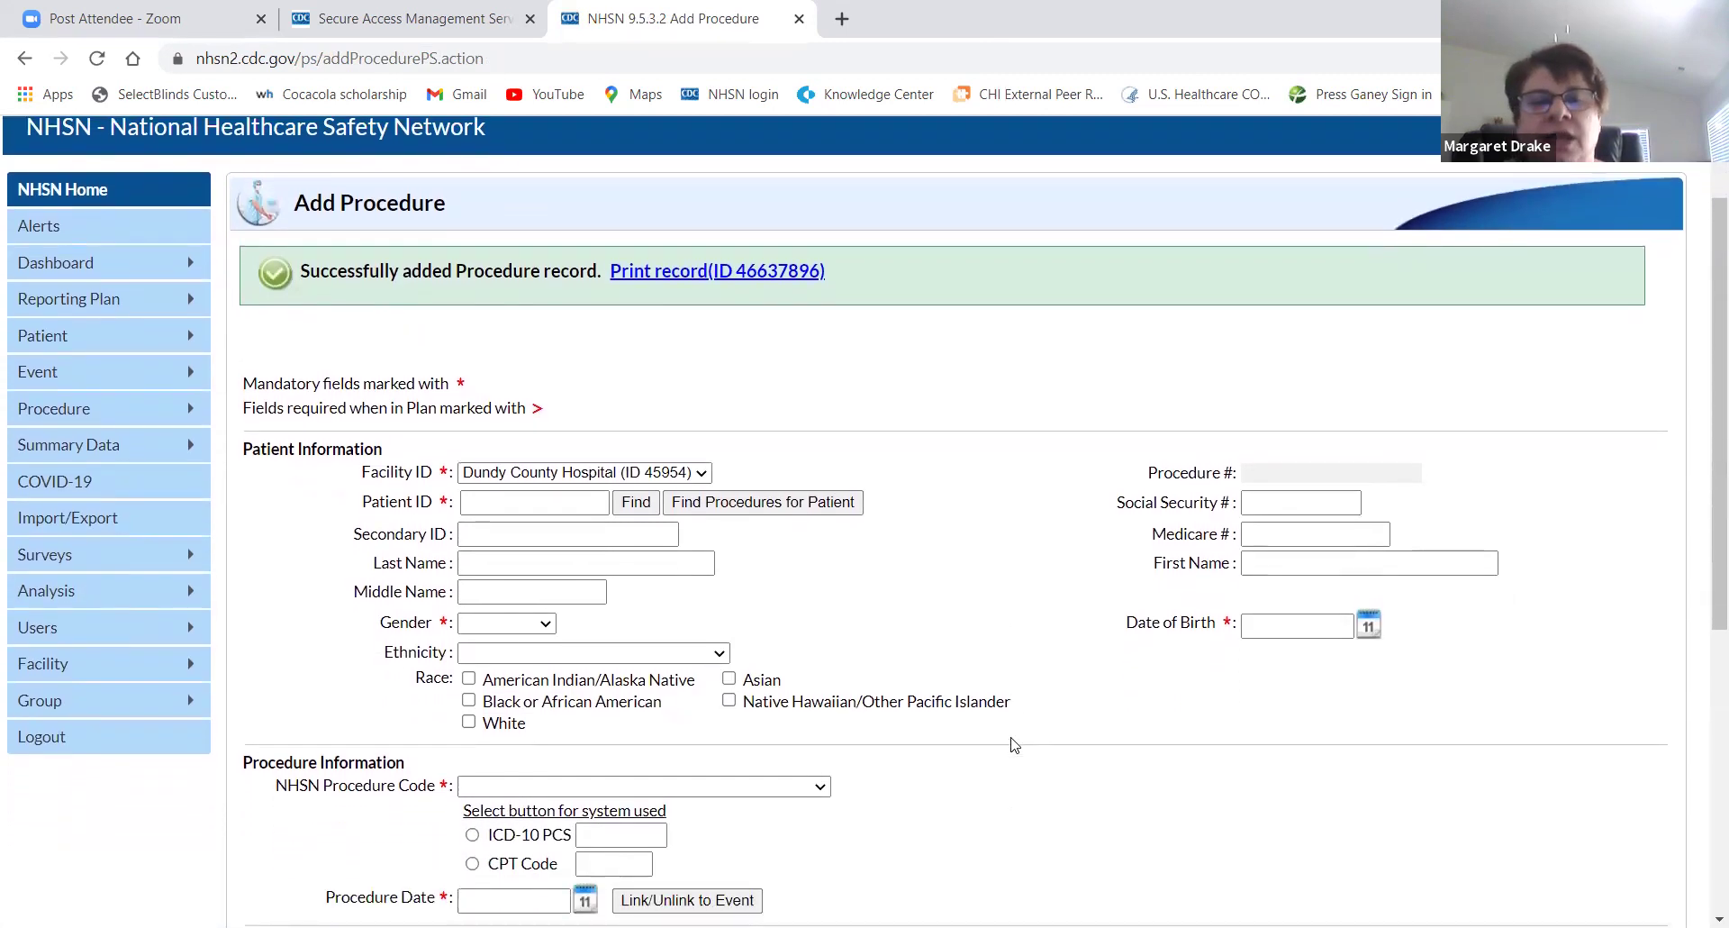
scroll(1015, 744, "down", 1)
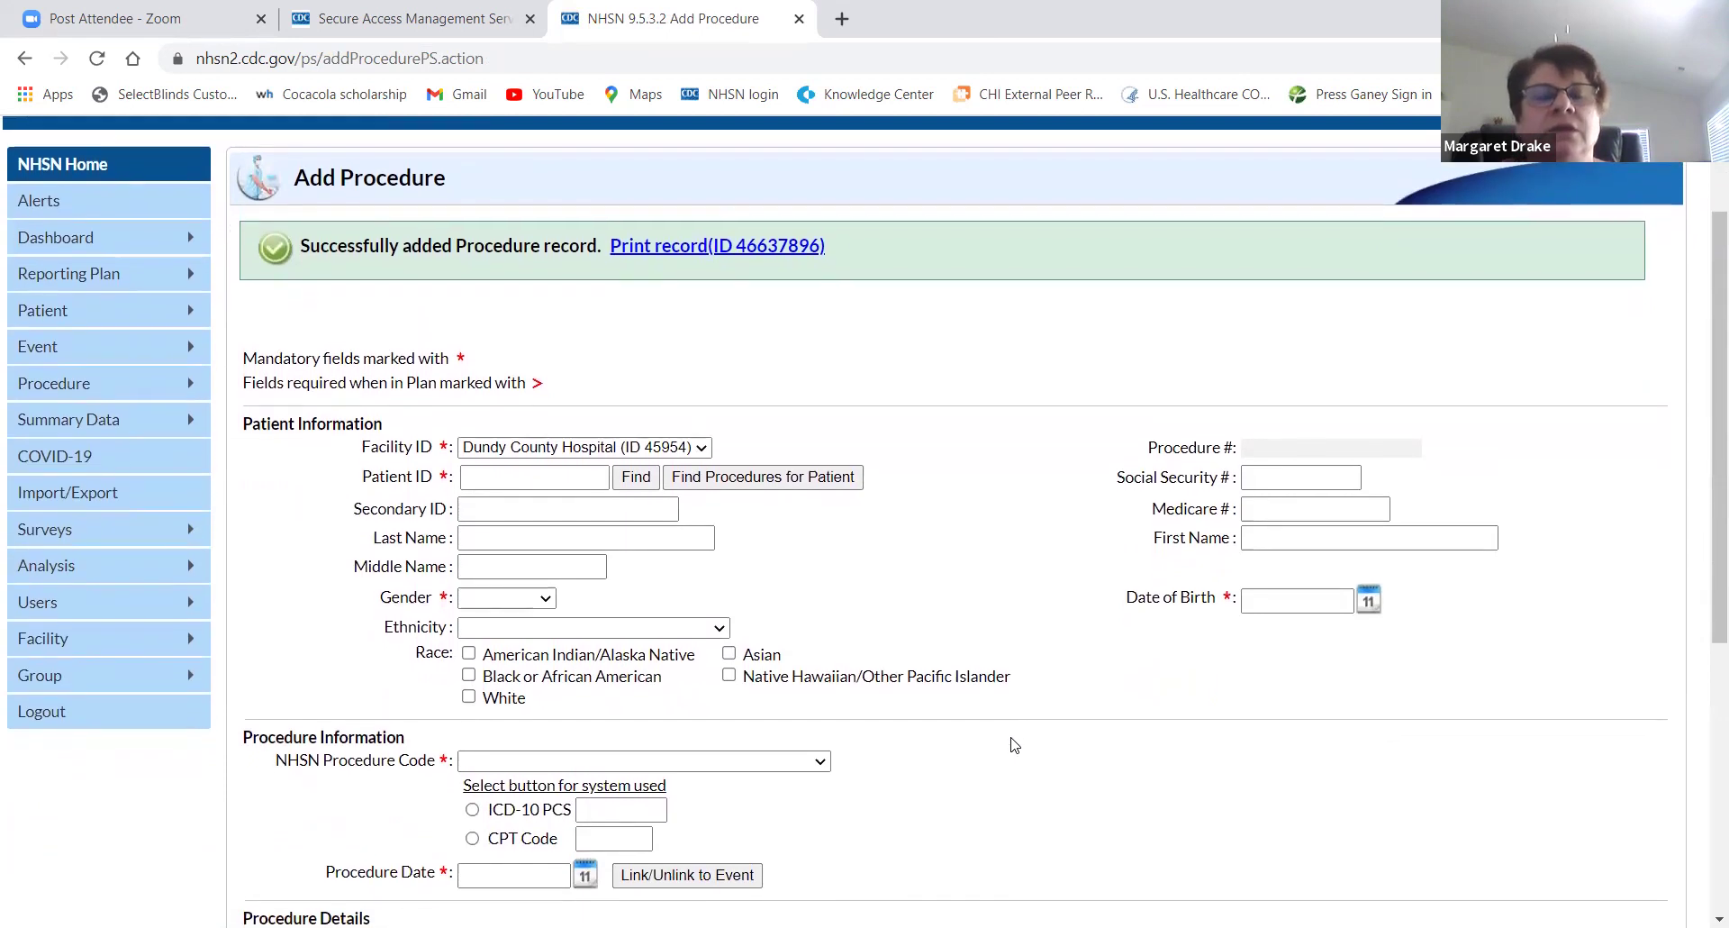
scroll(1015, 744, "down", 1)
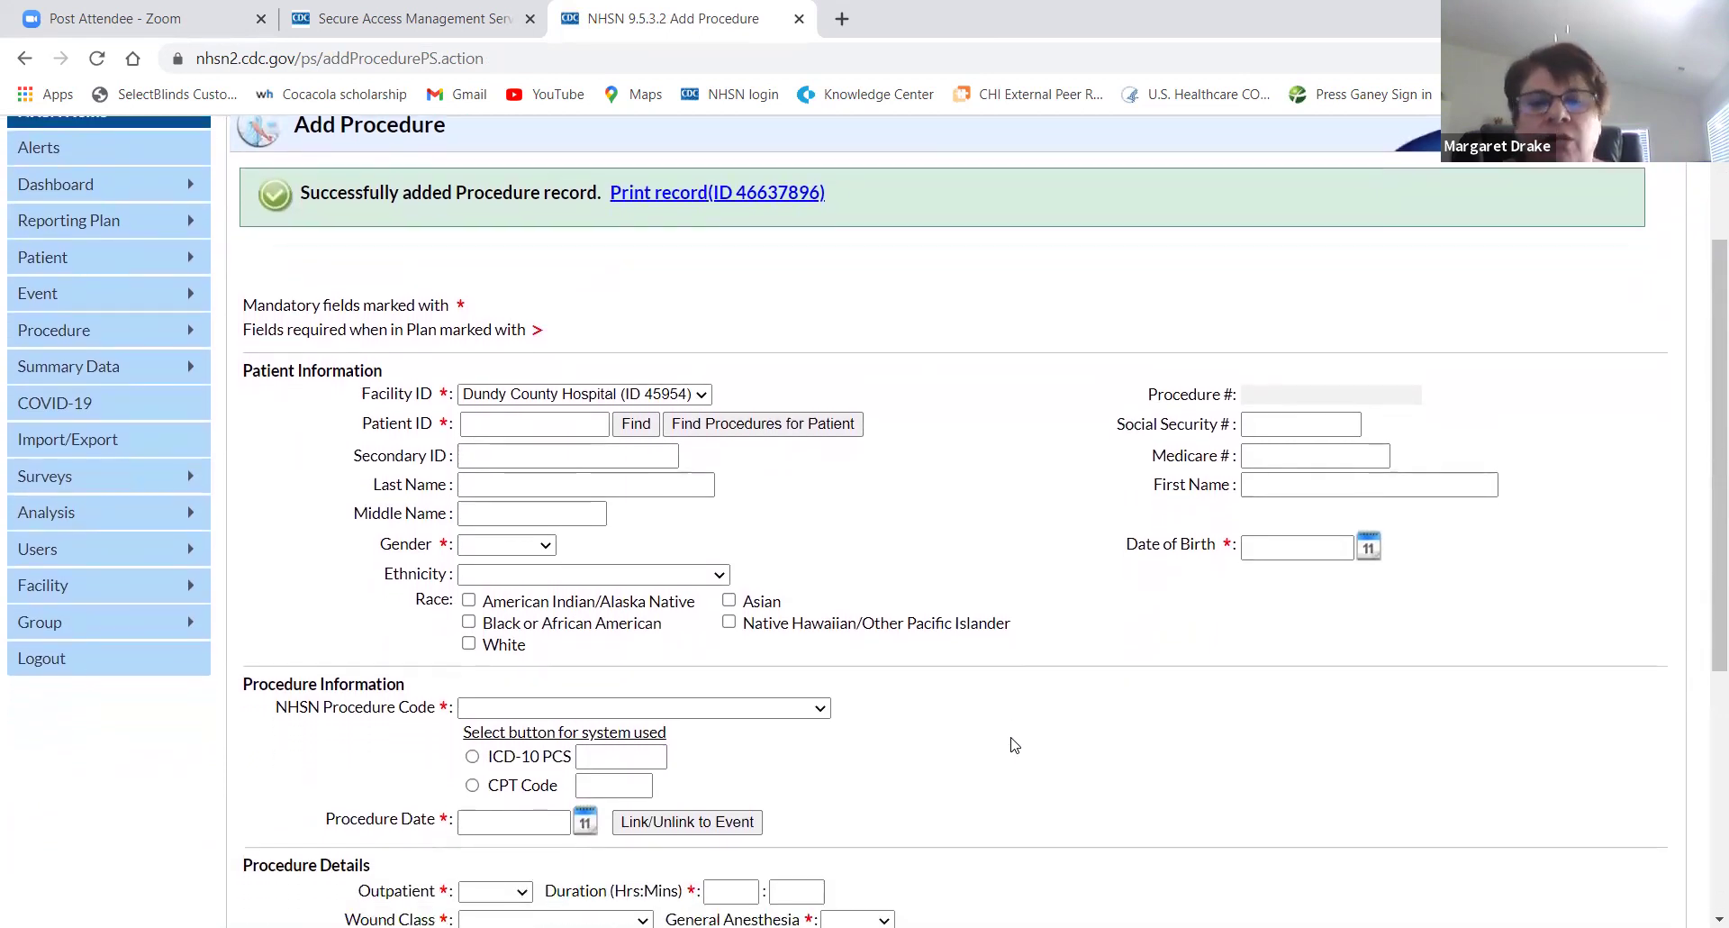
scroll(1015, 744, "down", 1)
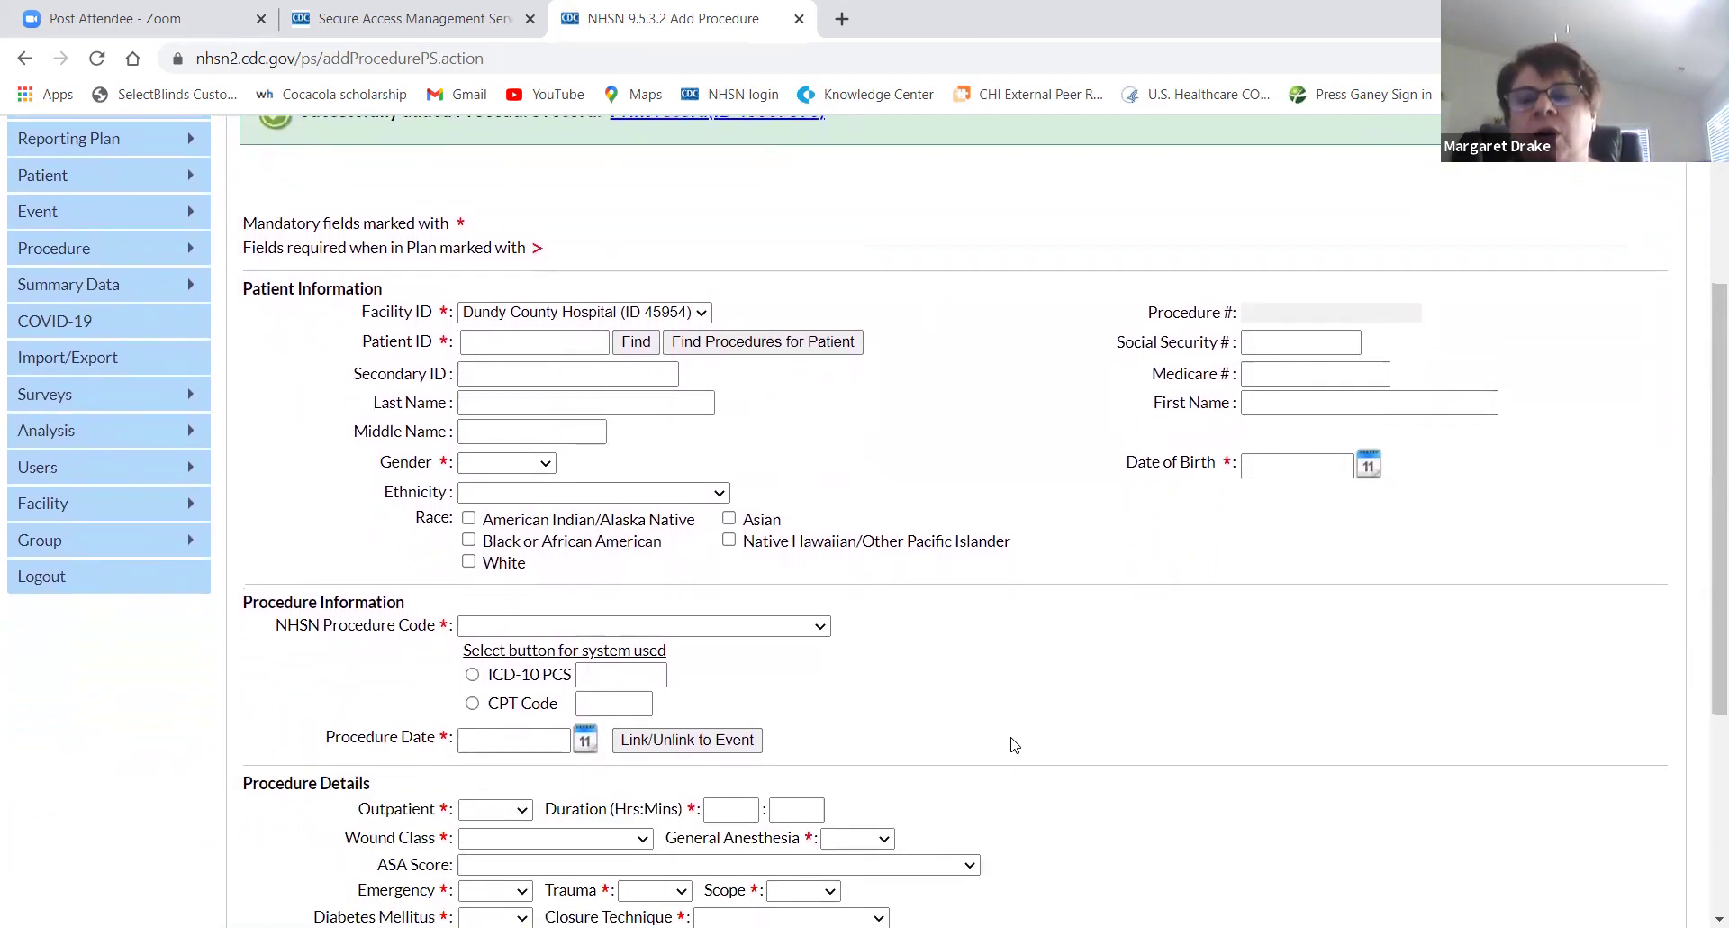
scroll(1015, 744, "down", 1)
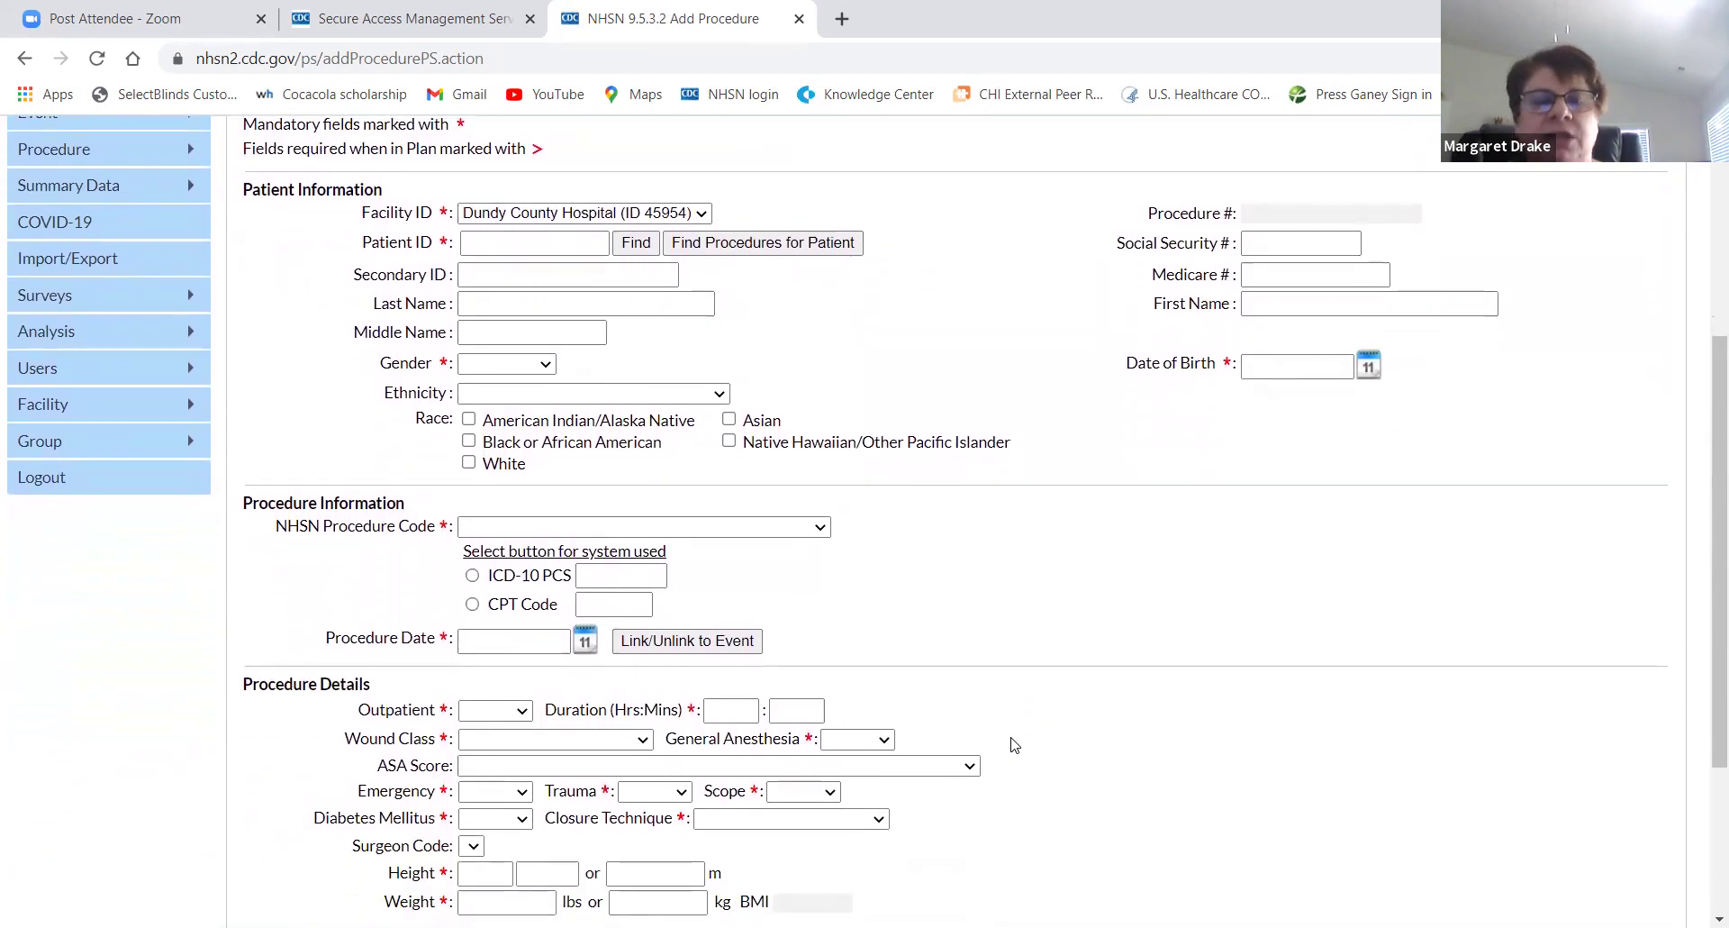
scroll(1015, 744, "up", 1)
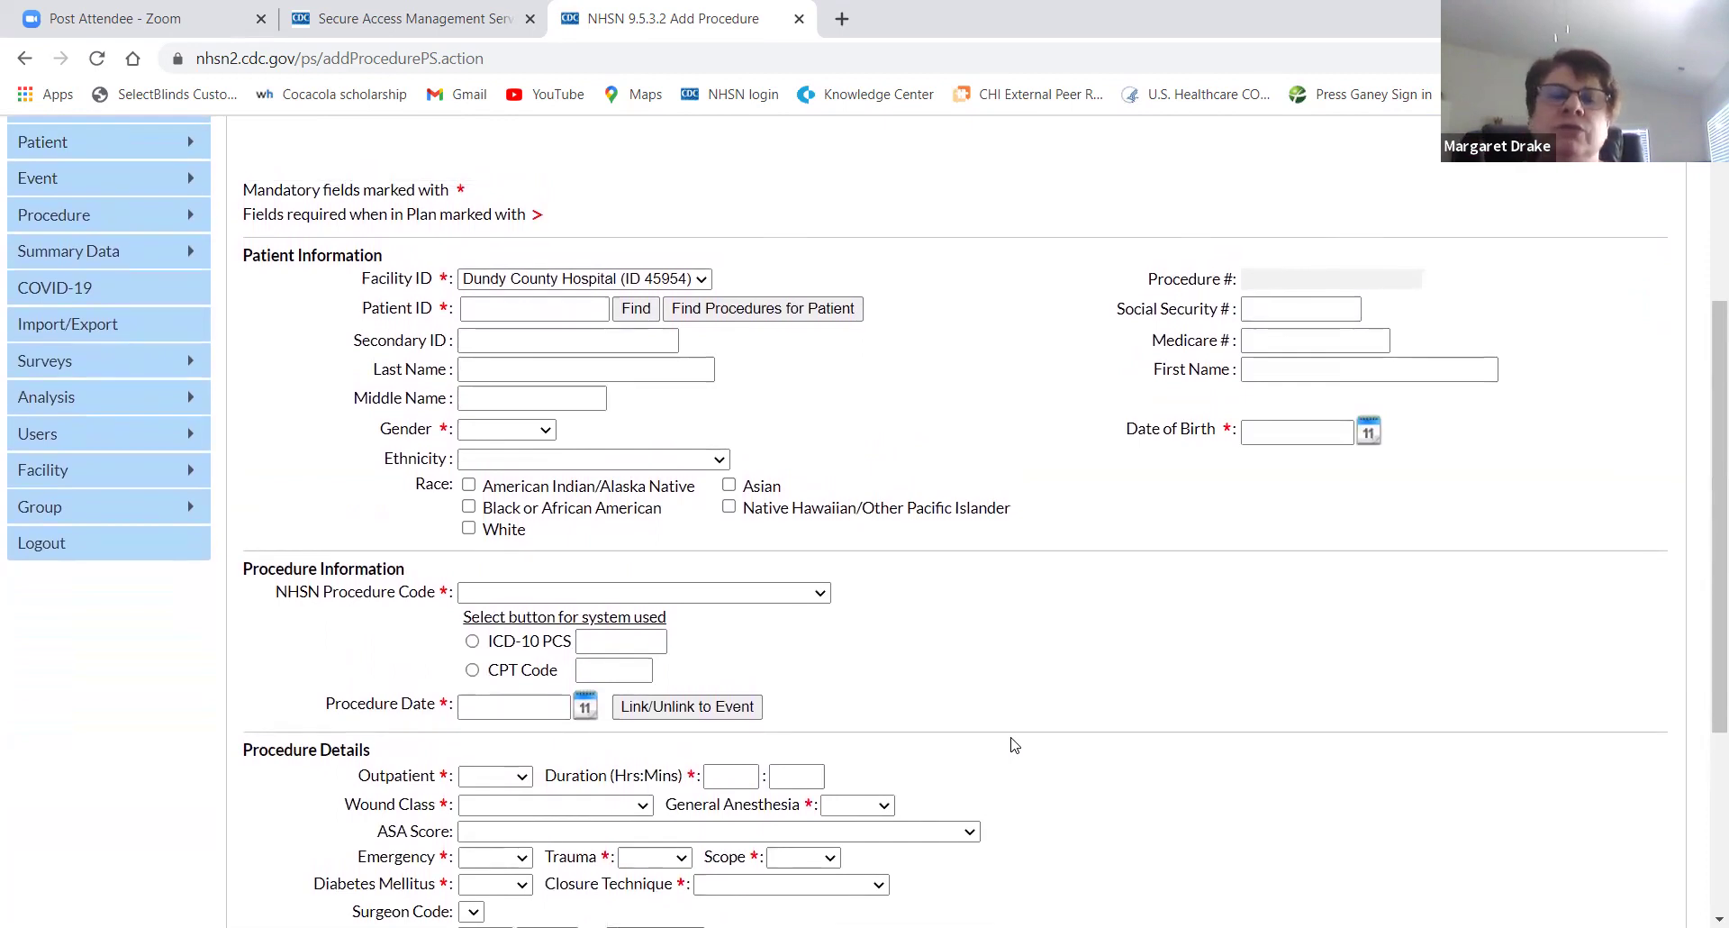
scroll(1015, 744, "up", 1)
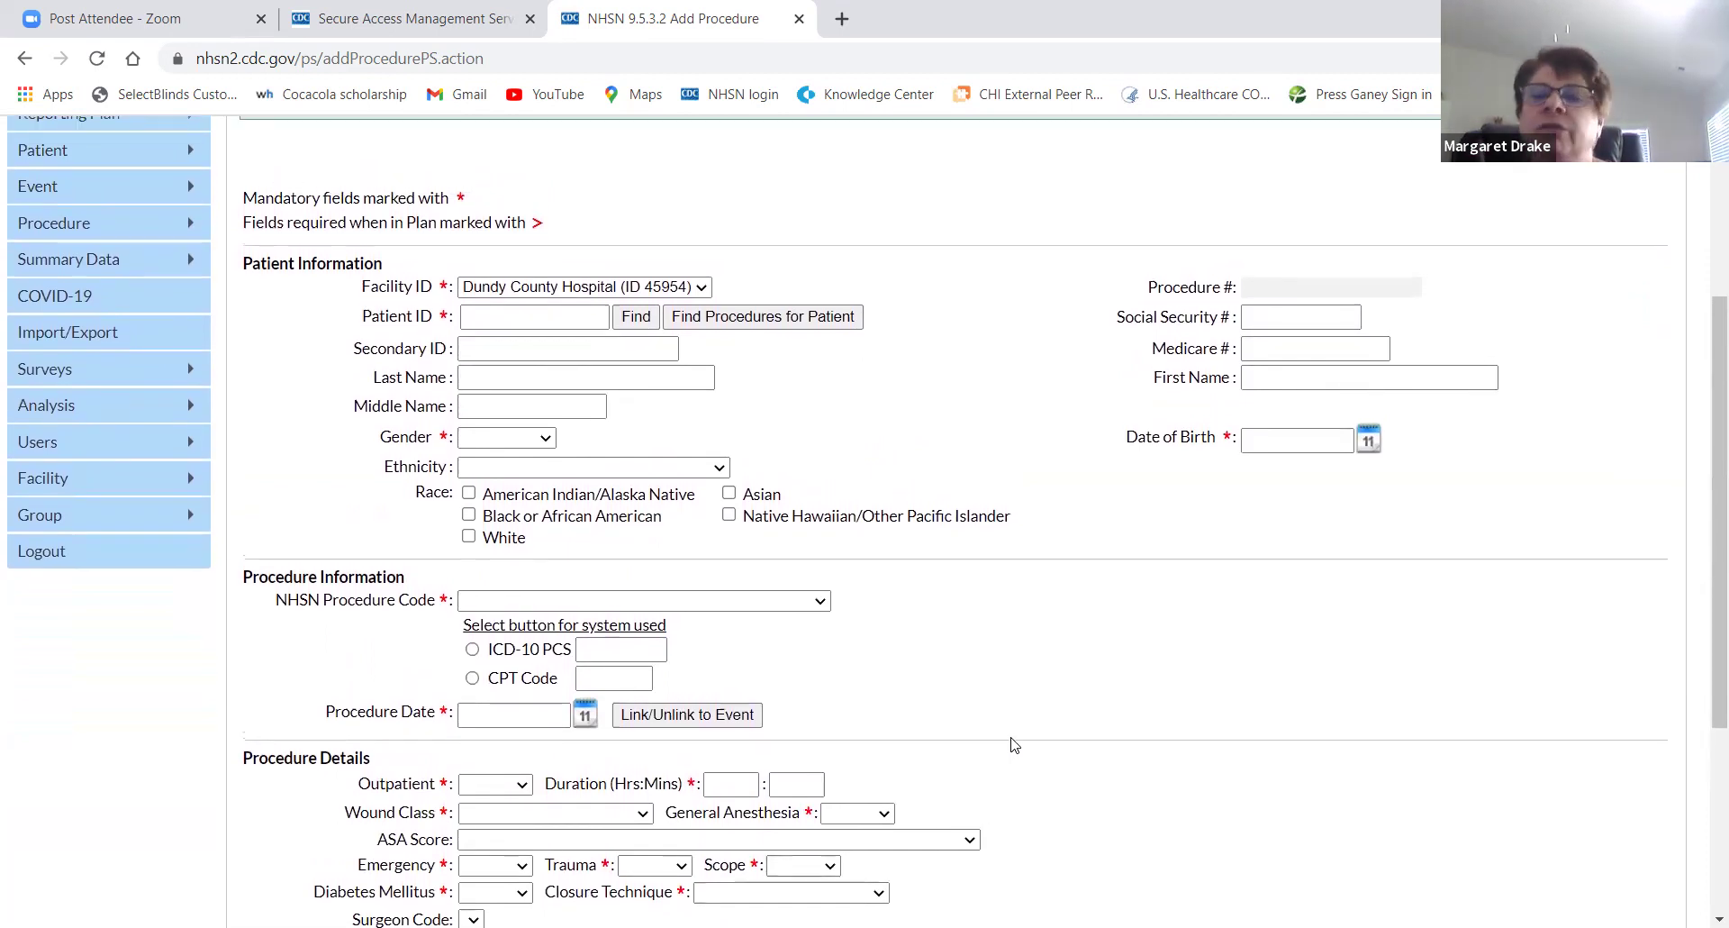
scroll(1015, 744, "up", 1)
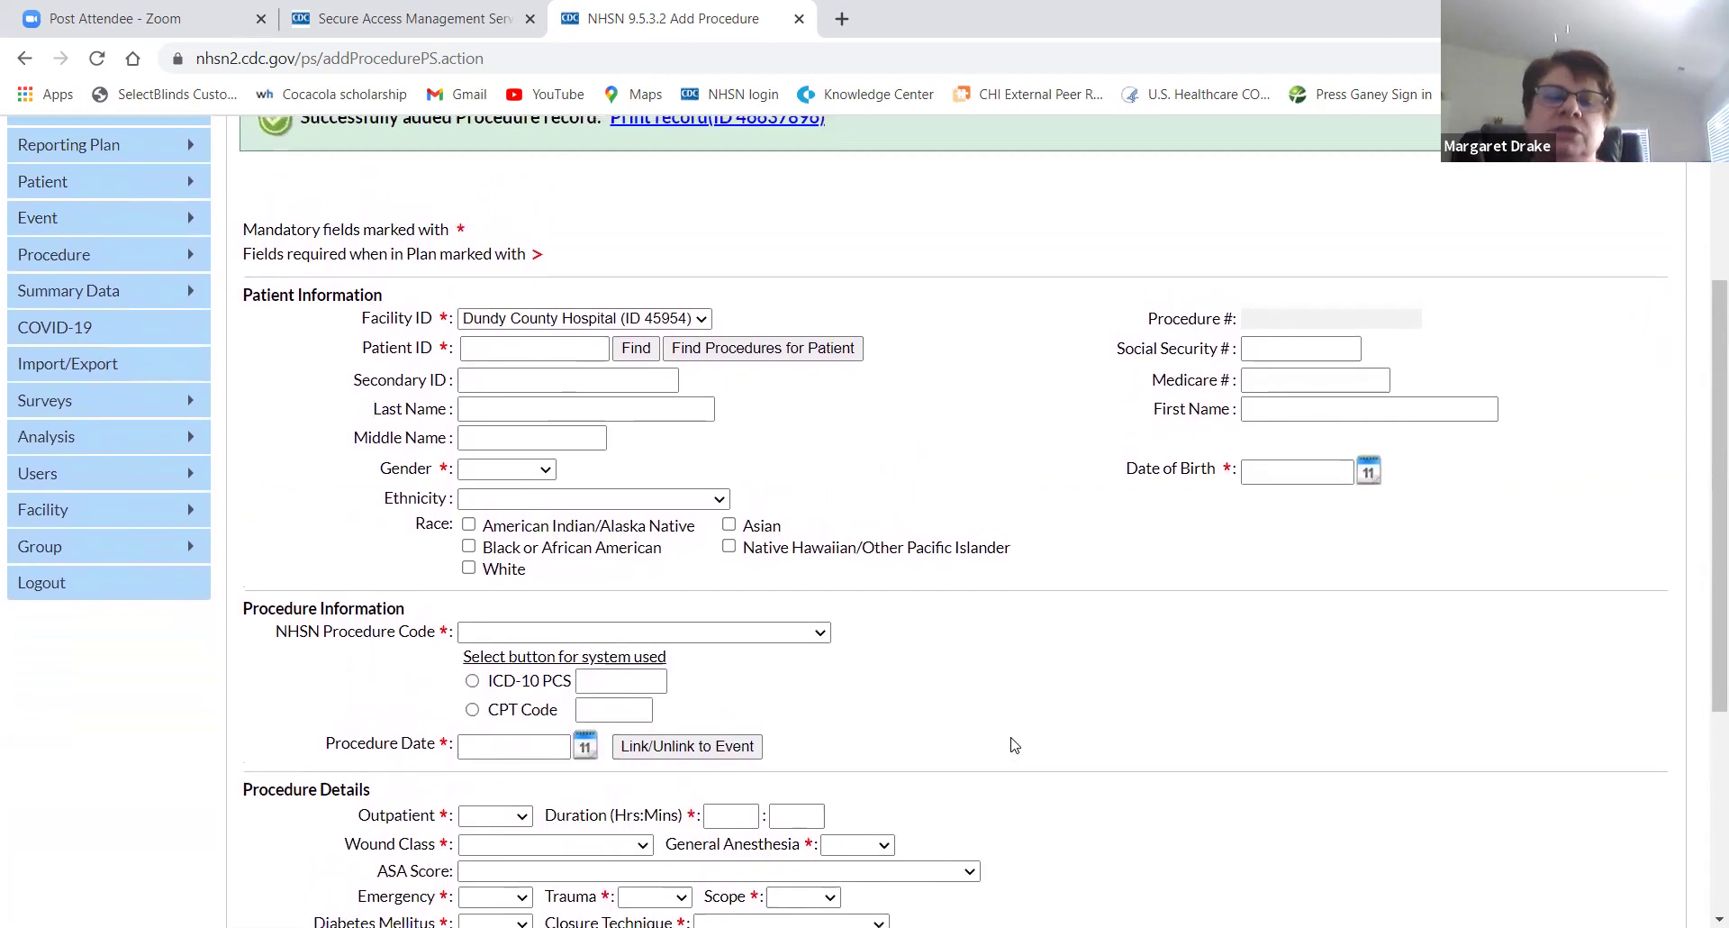
scroll(1015, 744, "up", 1)
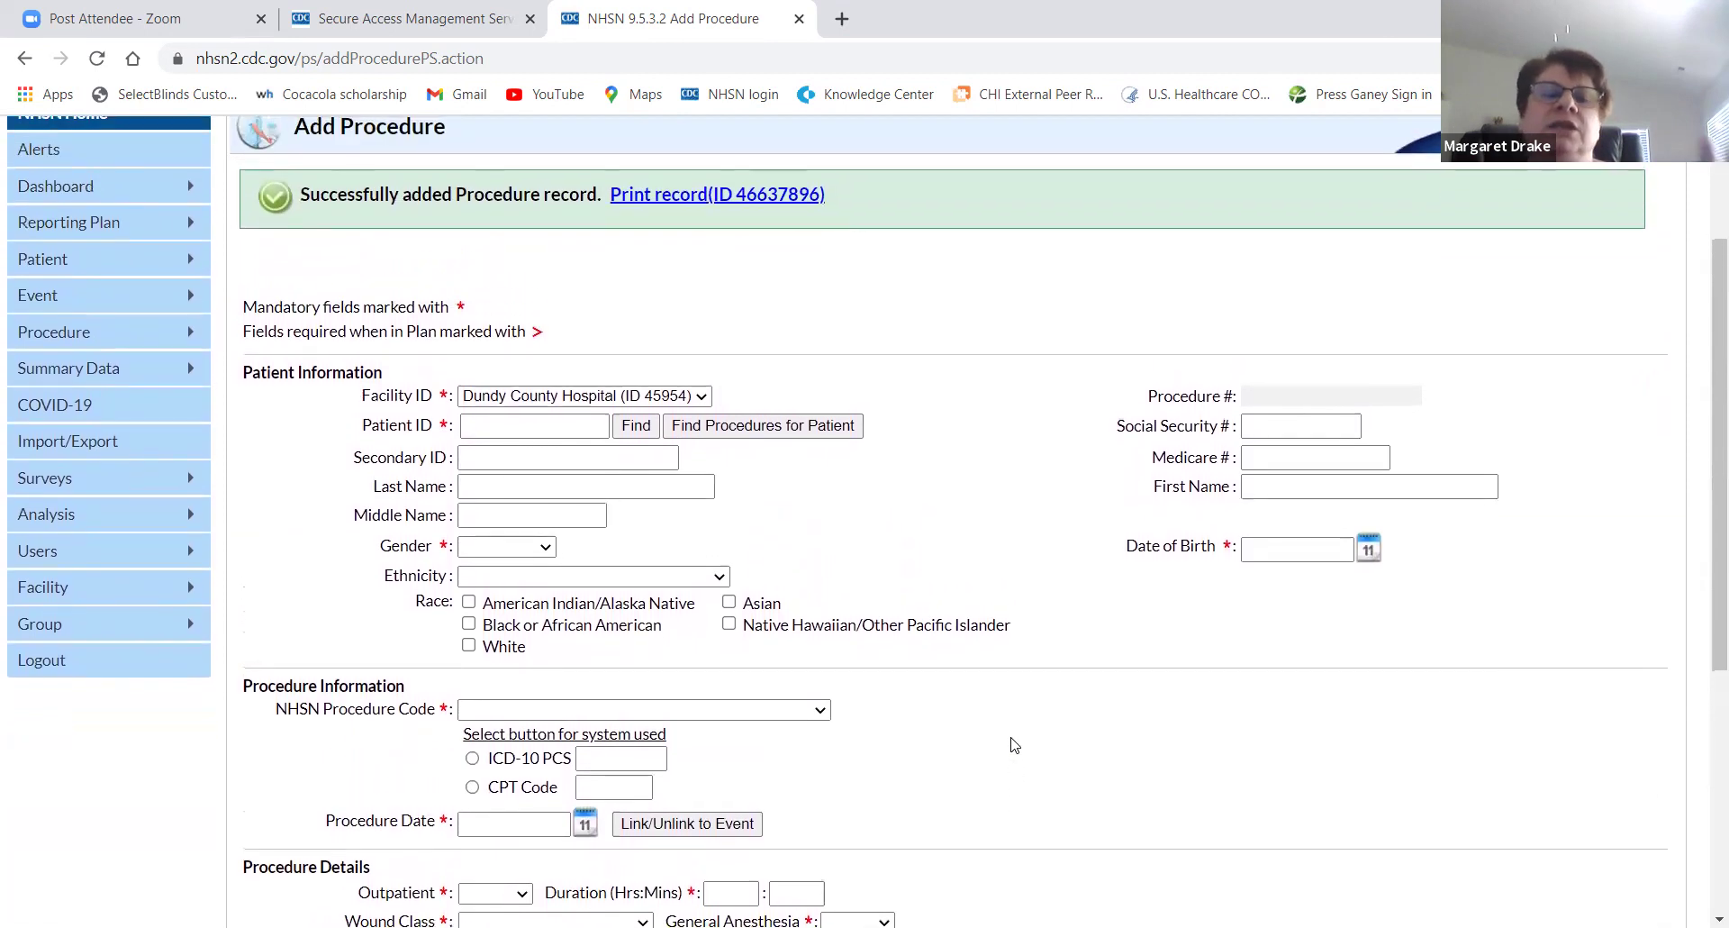
scroll(1015, 744, "up", 1)
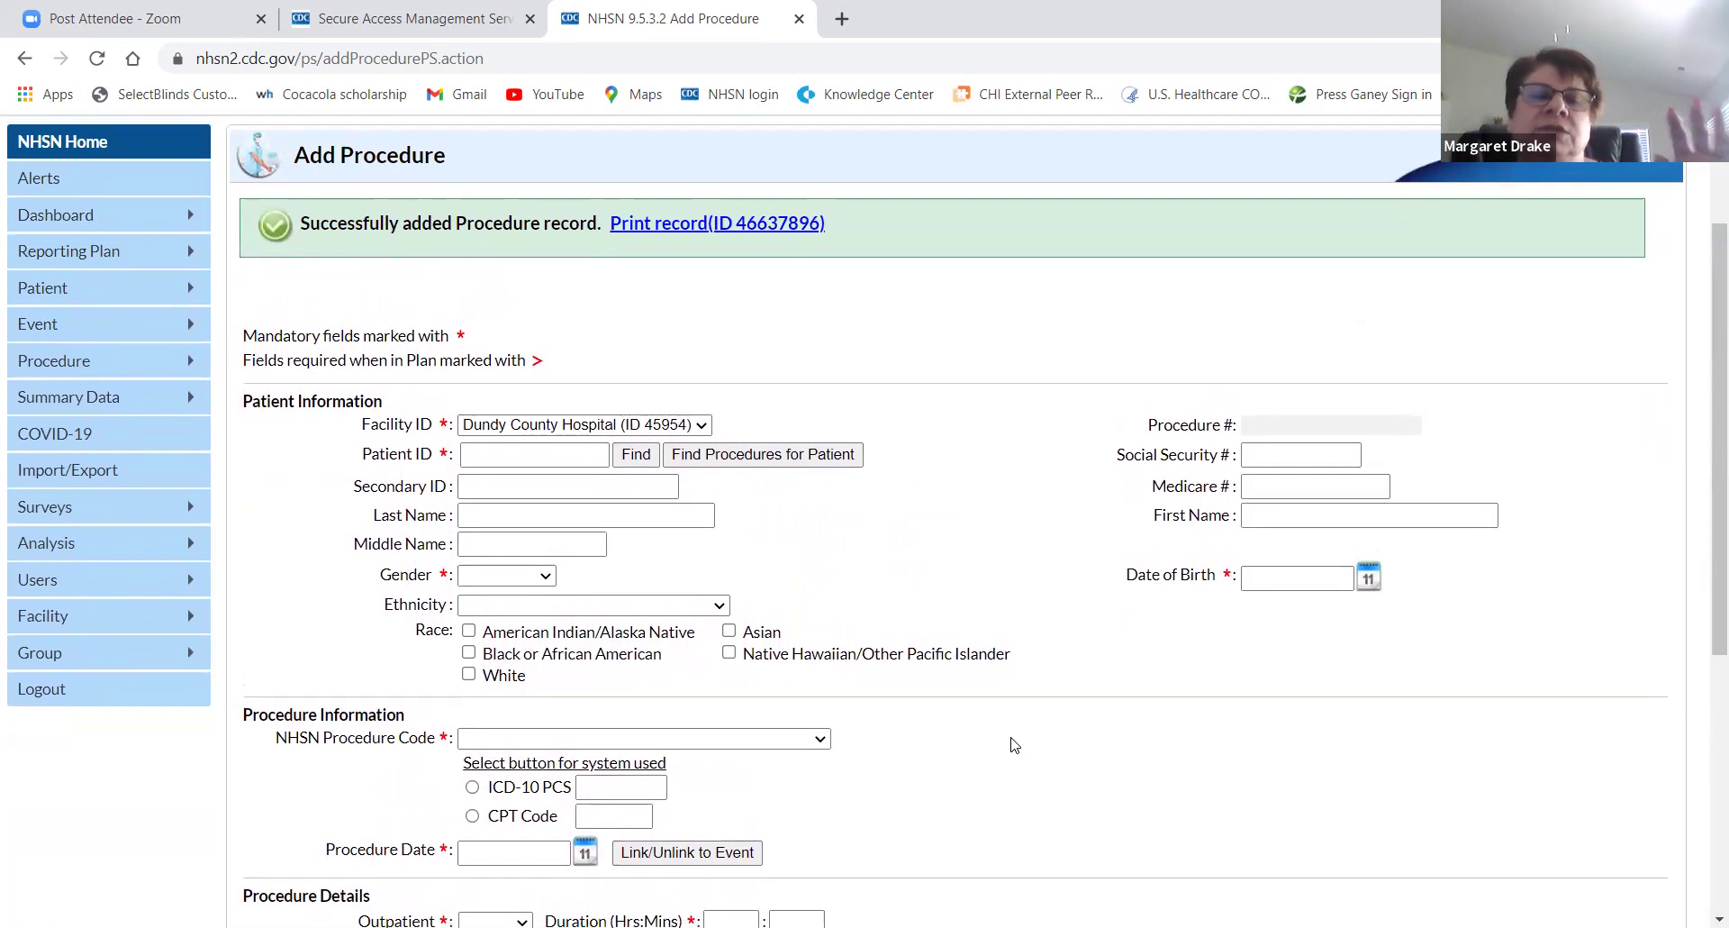
scroll(1015, 744, "down", 1)
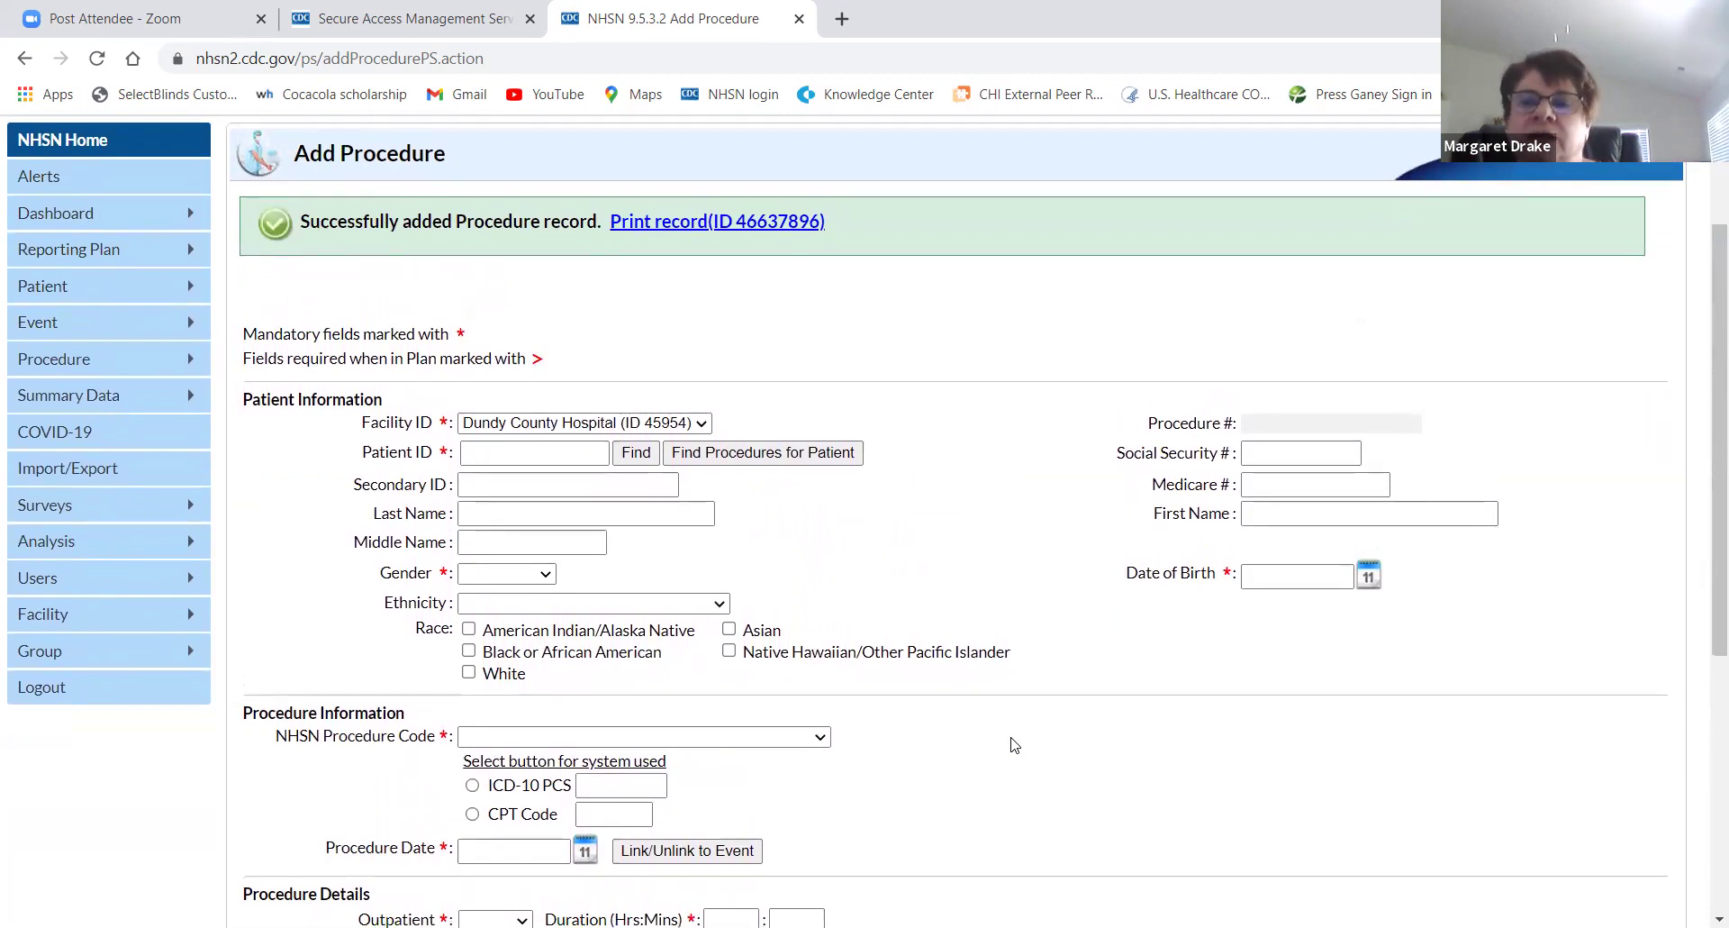
scroll(1015, 744, "down", 1)
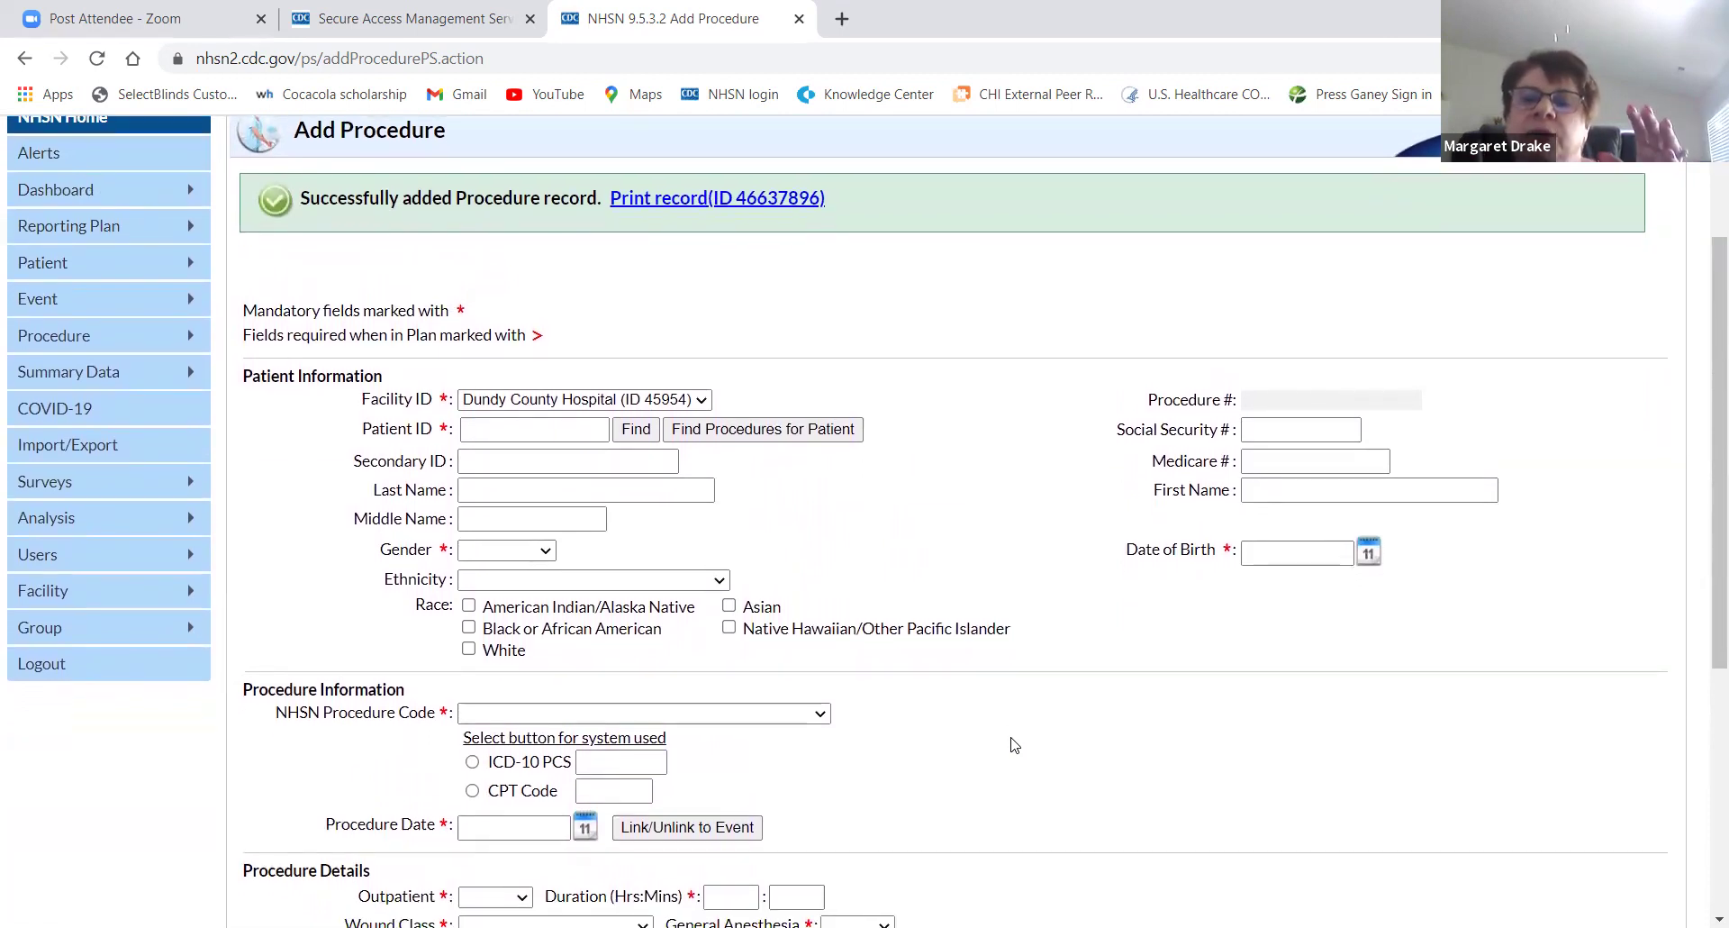
scroll(1015, 744, "down", 1)
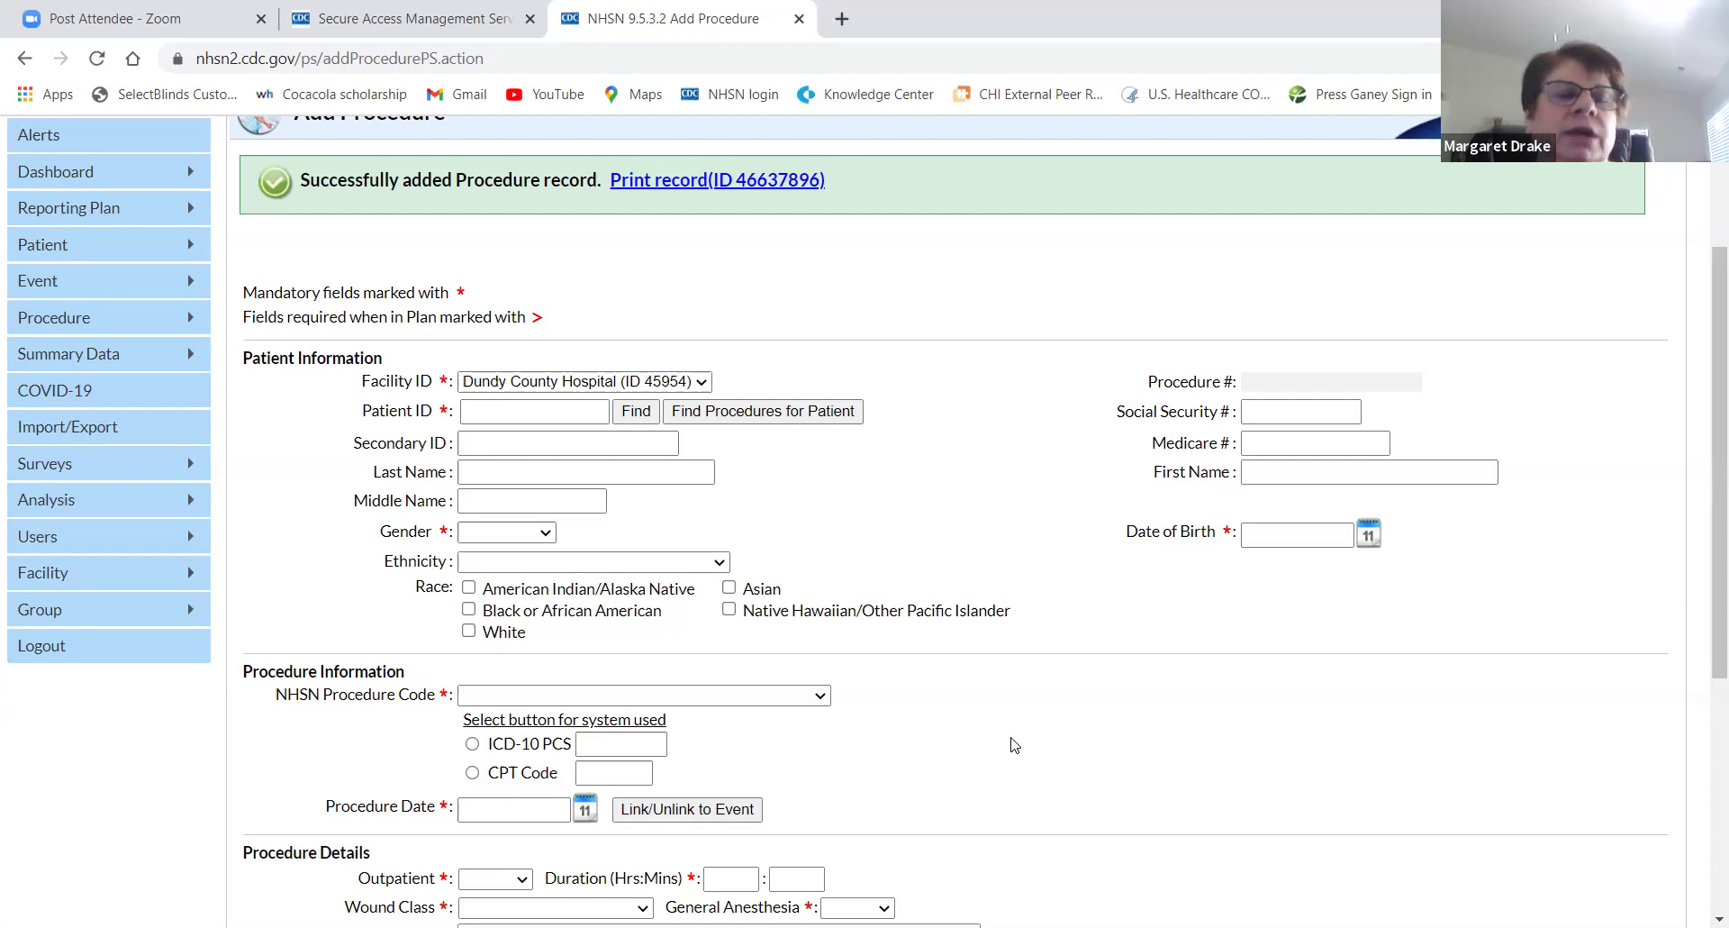
Open the Procedures CSV import under Import/Export and review its acceptance conditions, procedure categories and import file option
left_click(72, 435)
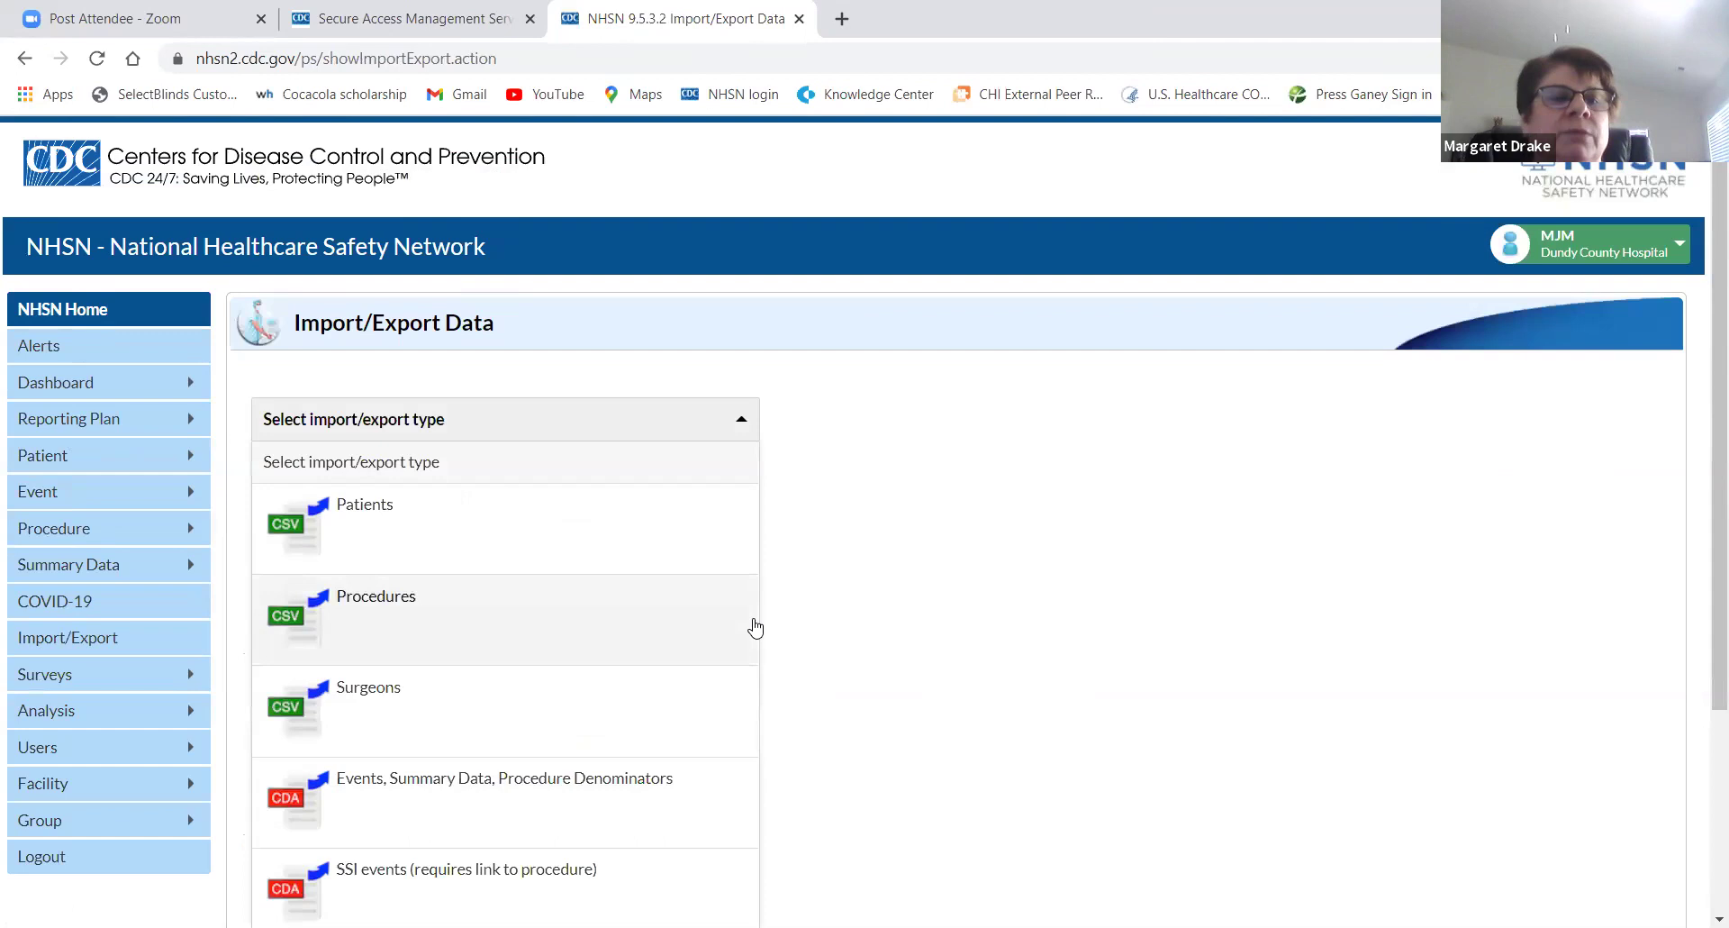
scroll(975, 658, "down", 2)
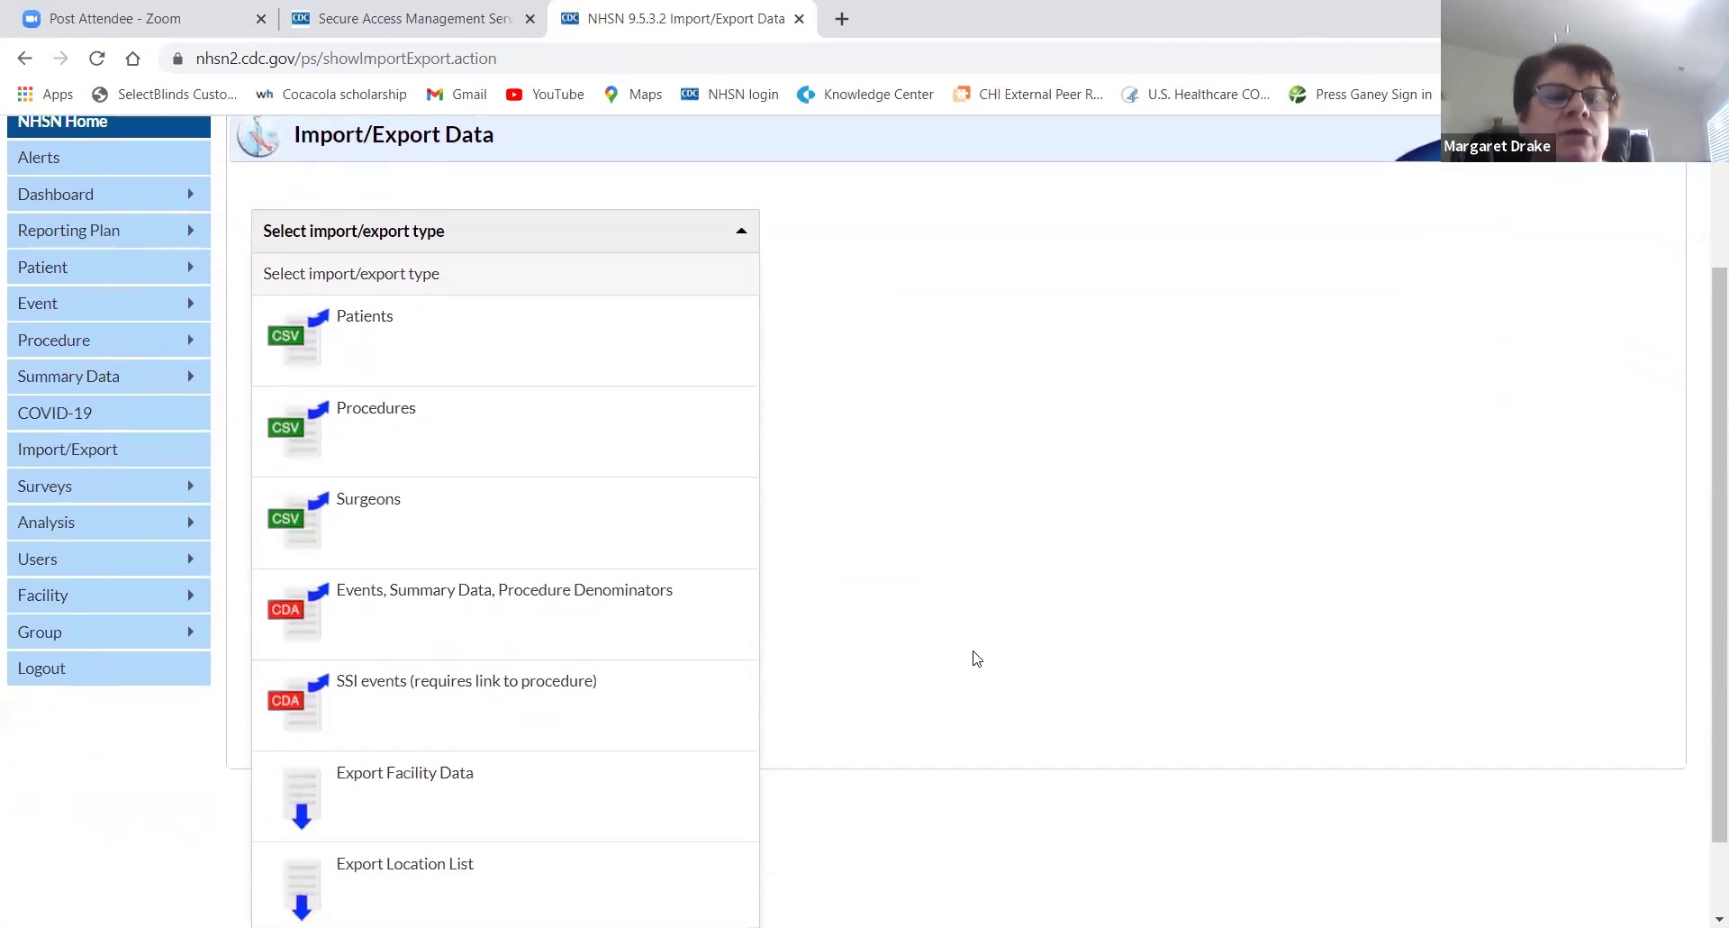
scroll(974, 657, "down", 1)
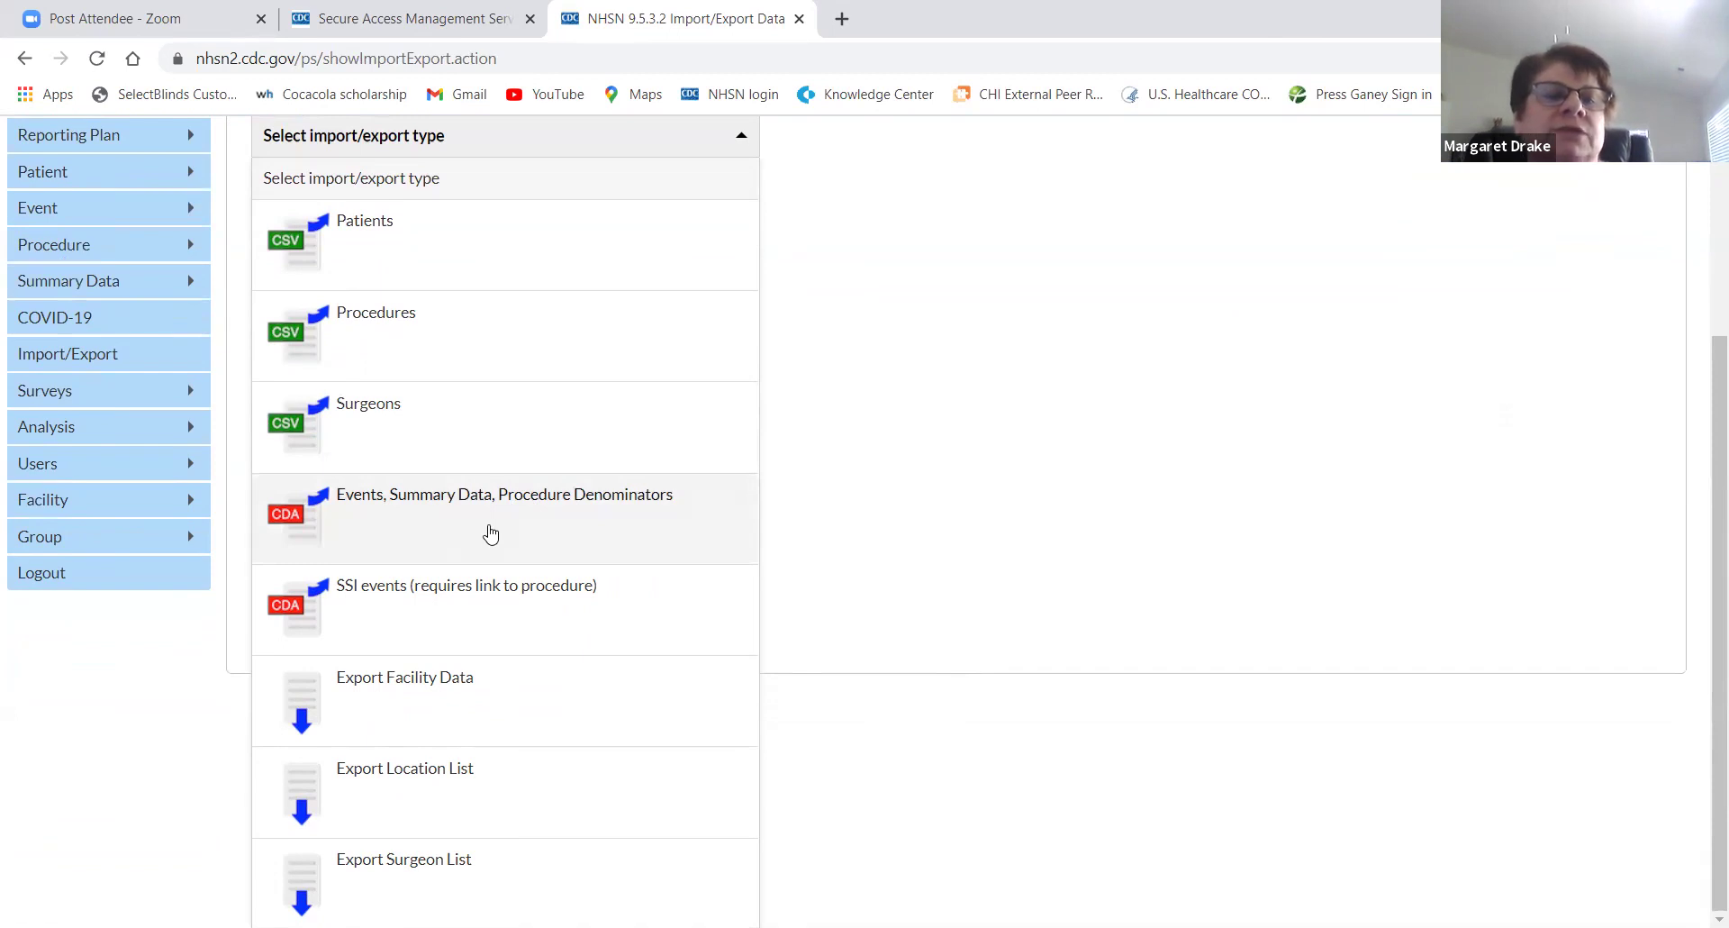
left_click(392, 333)
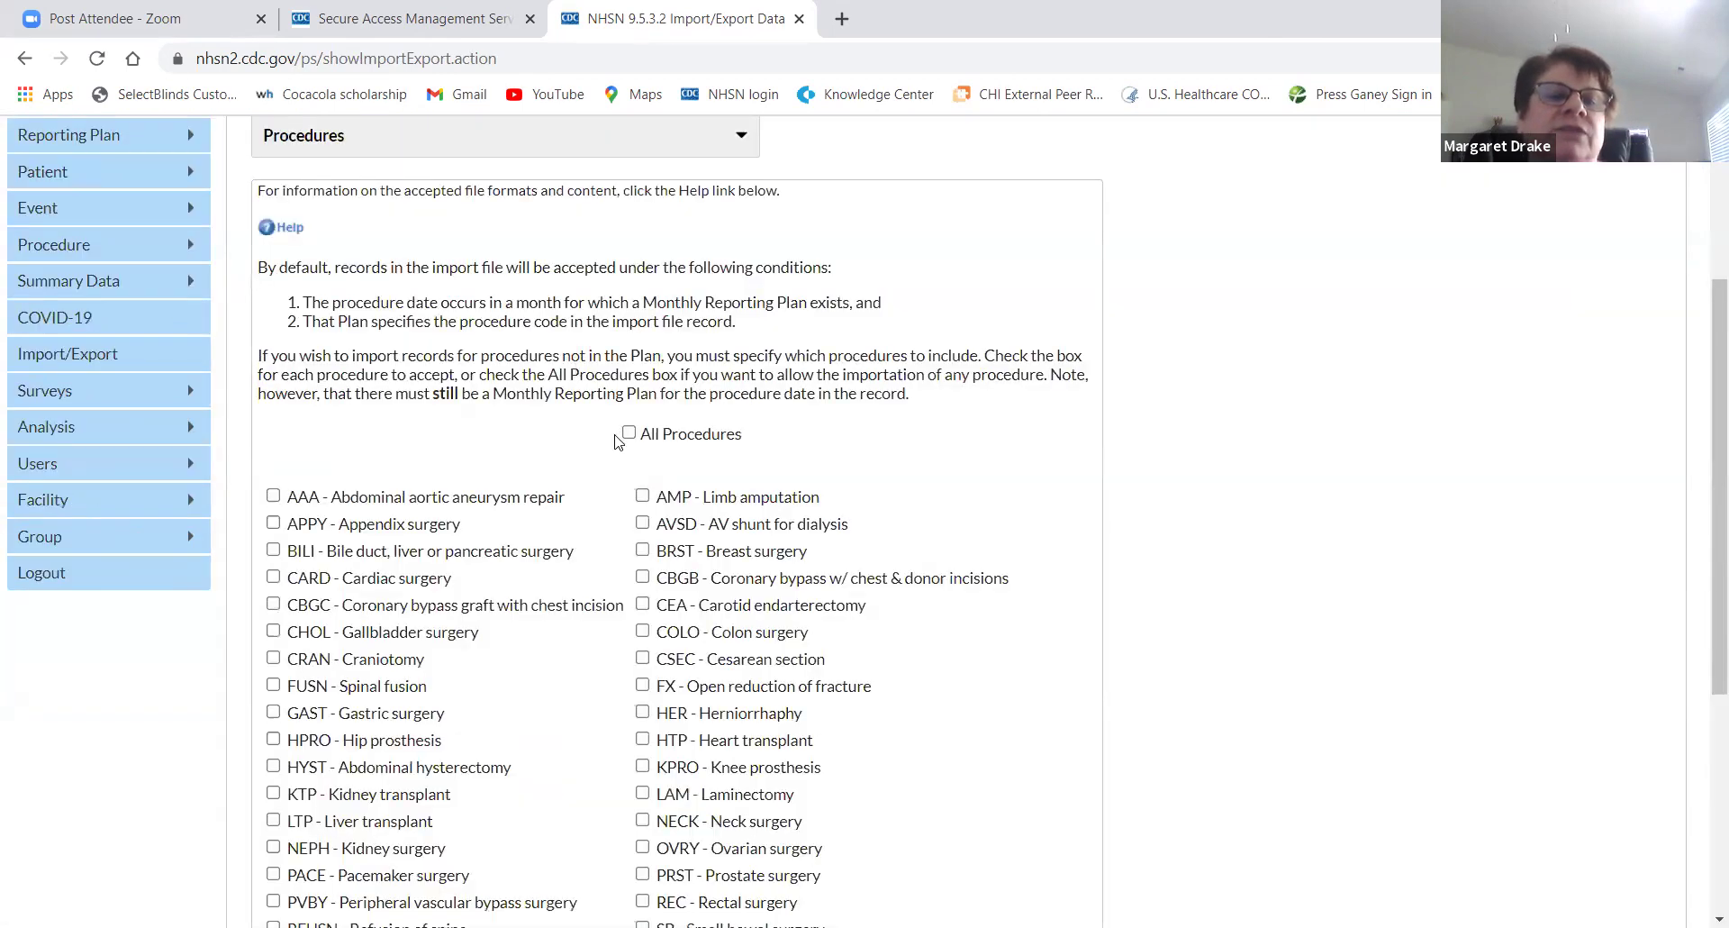
scroll(618, 442, "down", 2)
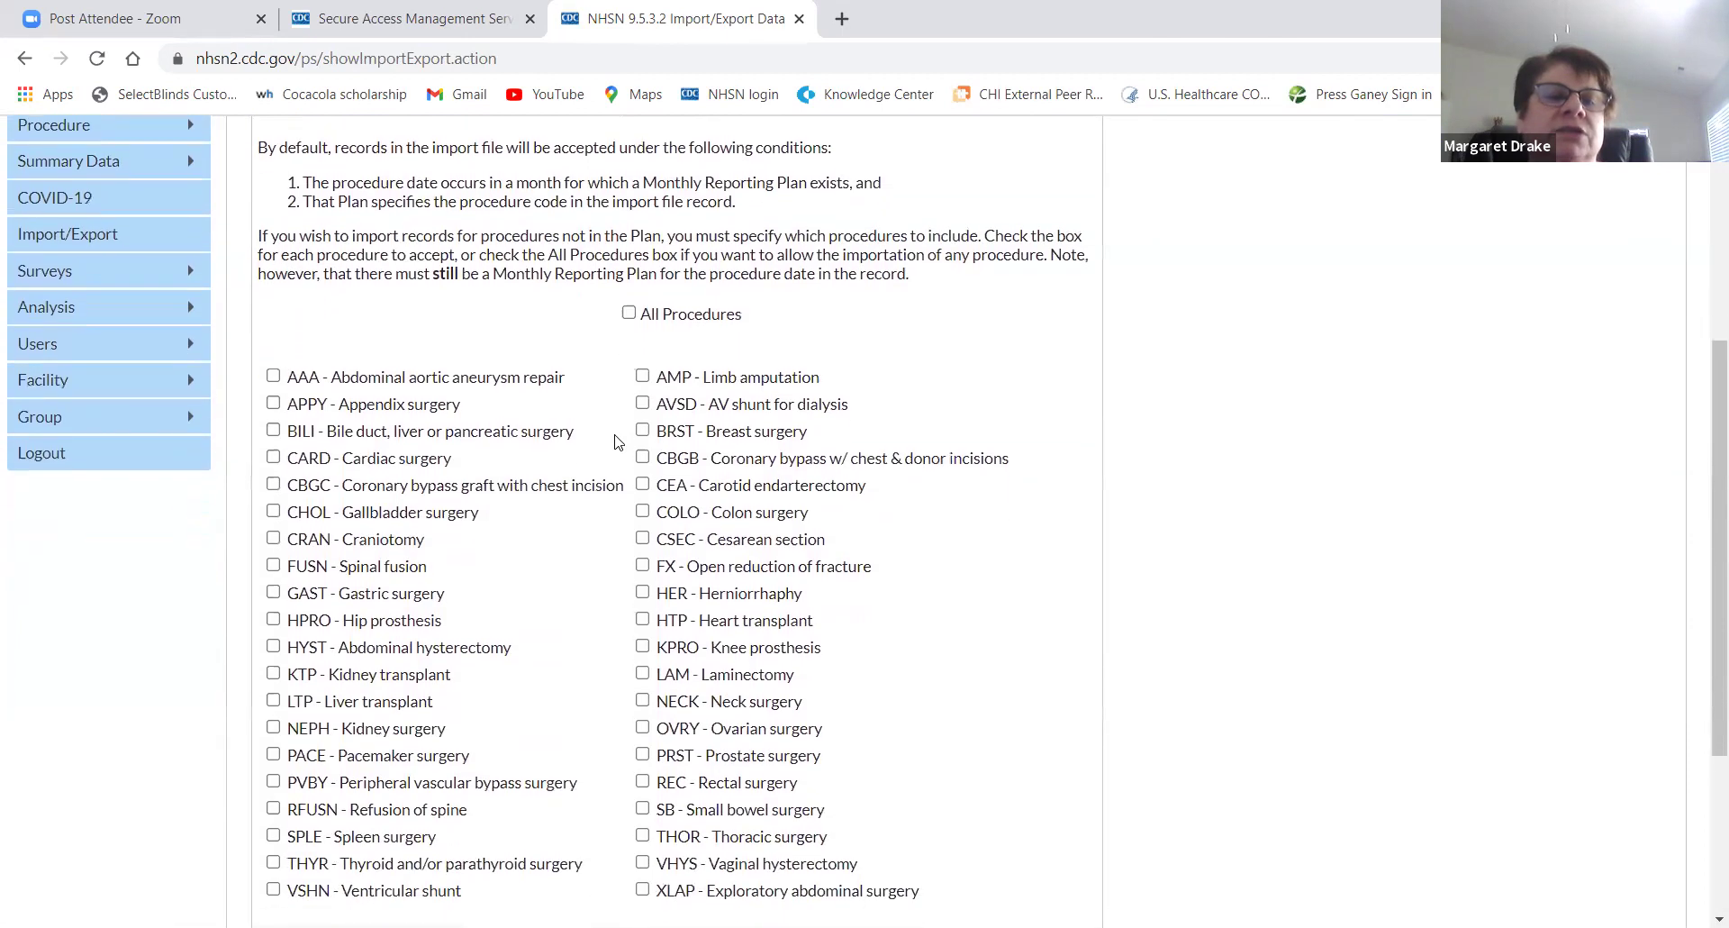
scroll(619, 441, "down", 3)
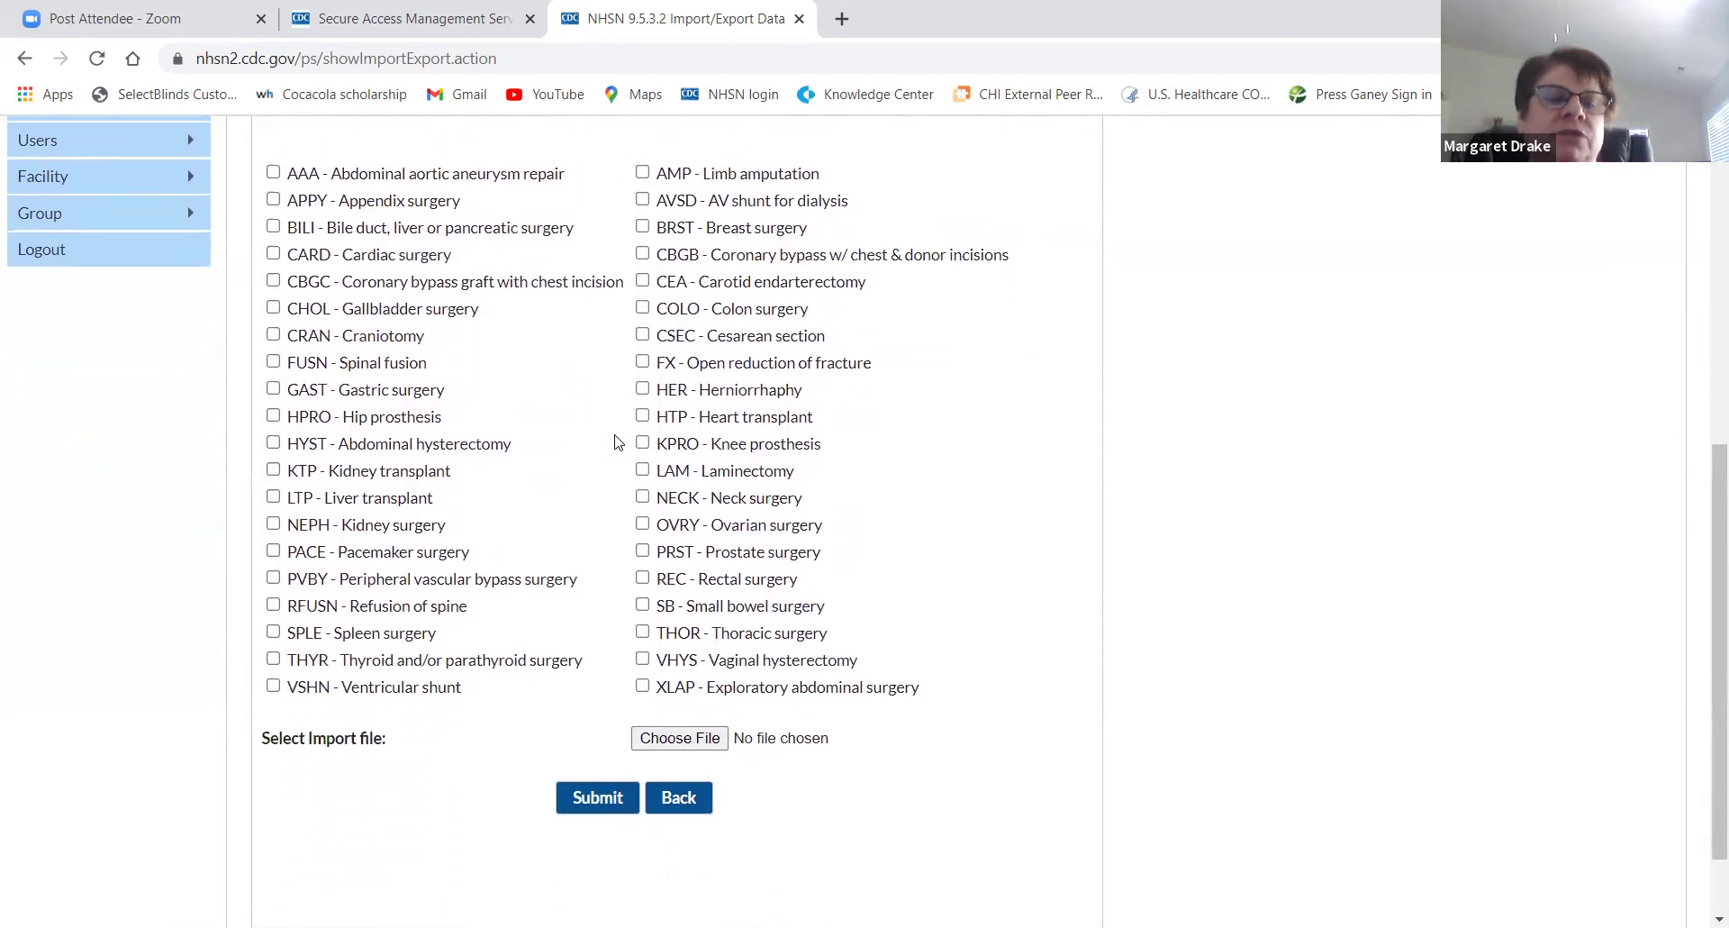
scroll(619, 442, "up", 3)
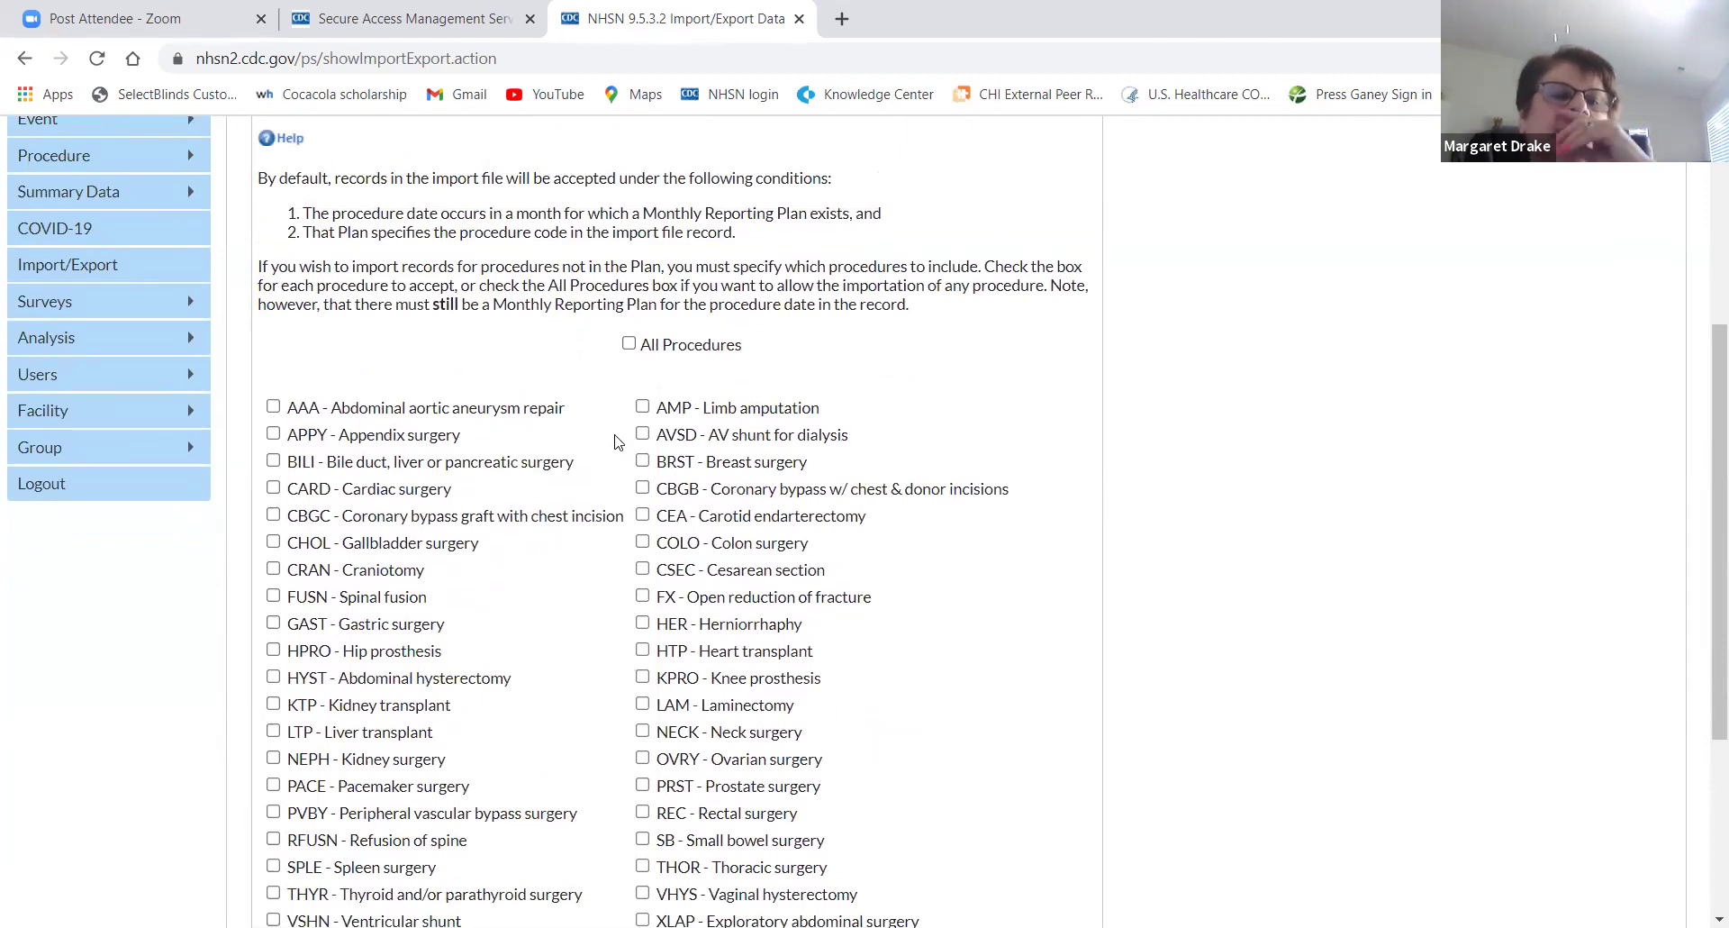
scroll(619, 441, "up", 5)
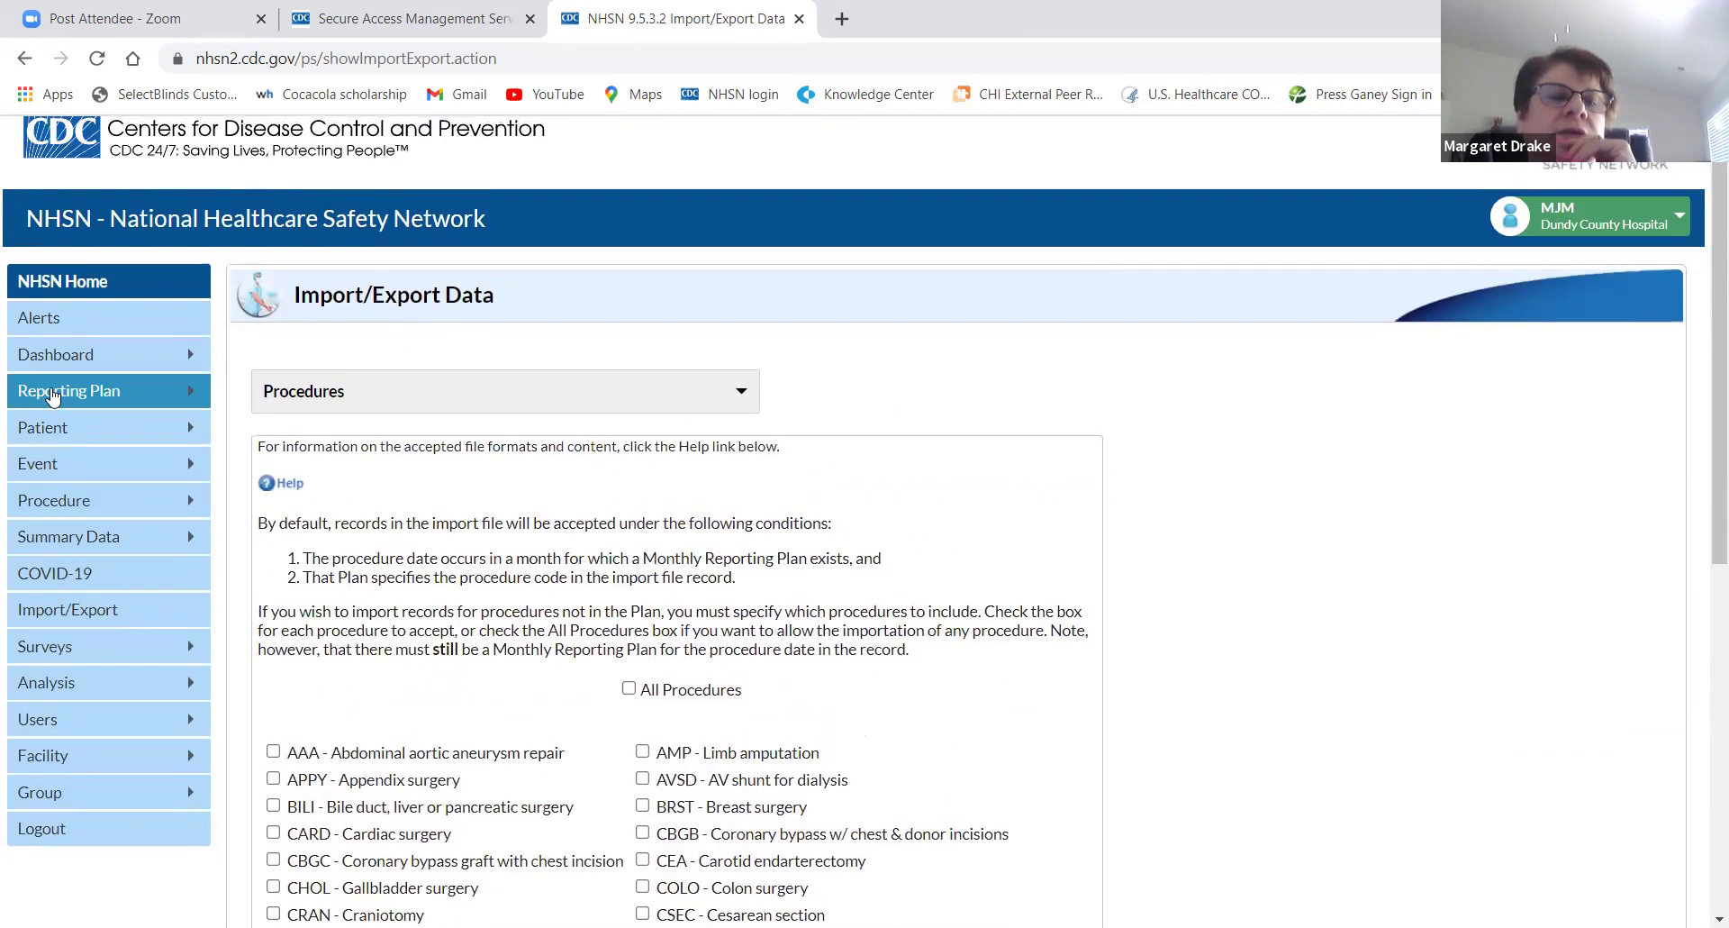
Open the CDA import for Events, Summary Data, Procedure Denominators, view its file selection, and back out without choosing a file
mouse_move(115, 501)
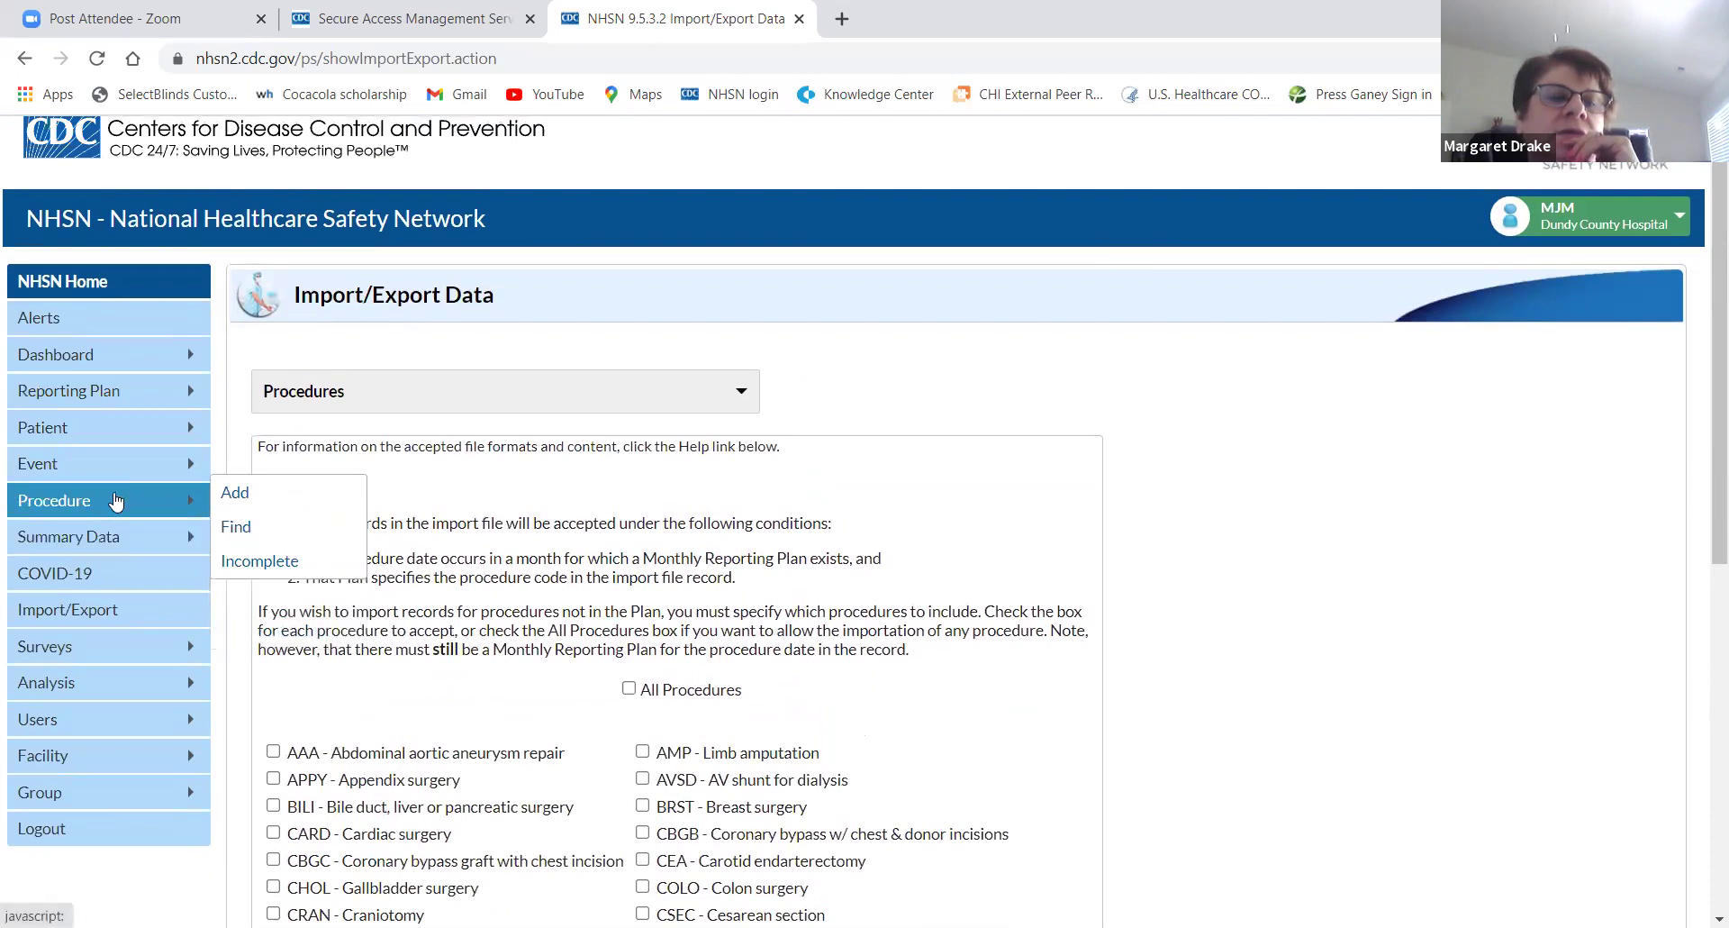
left_click(88, 618)
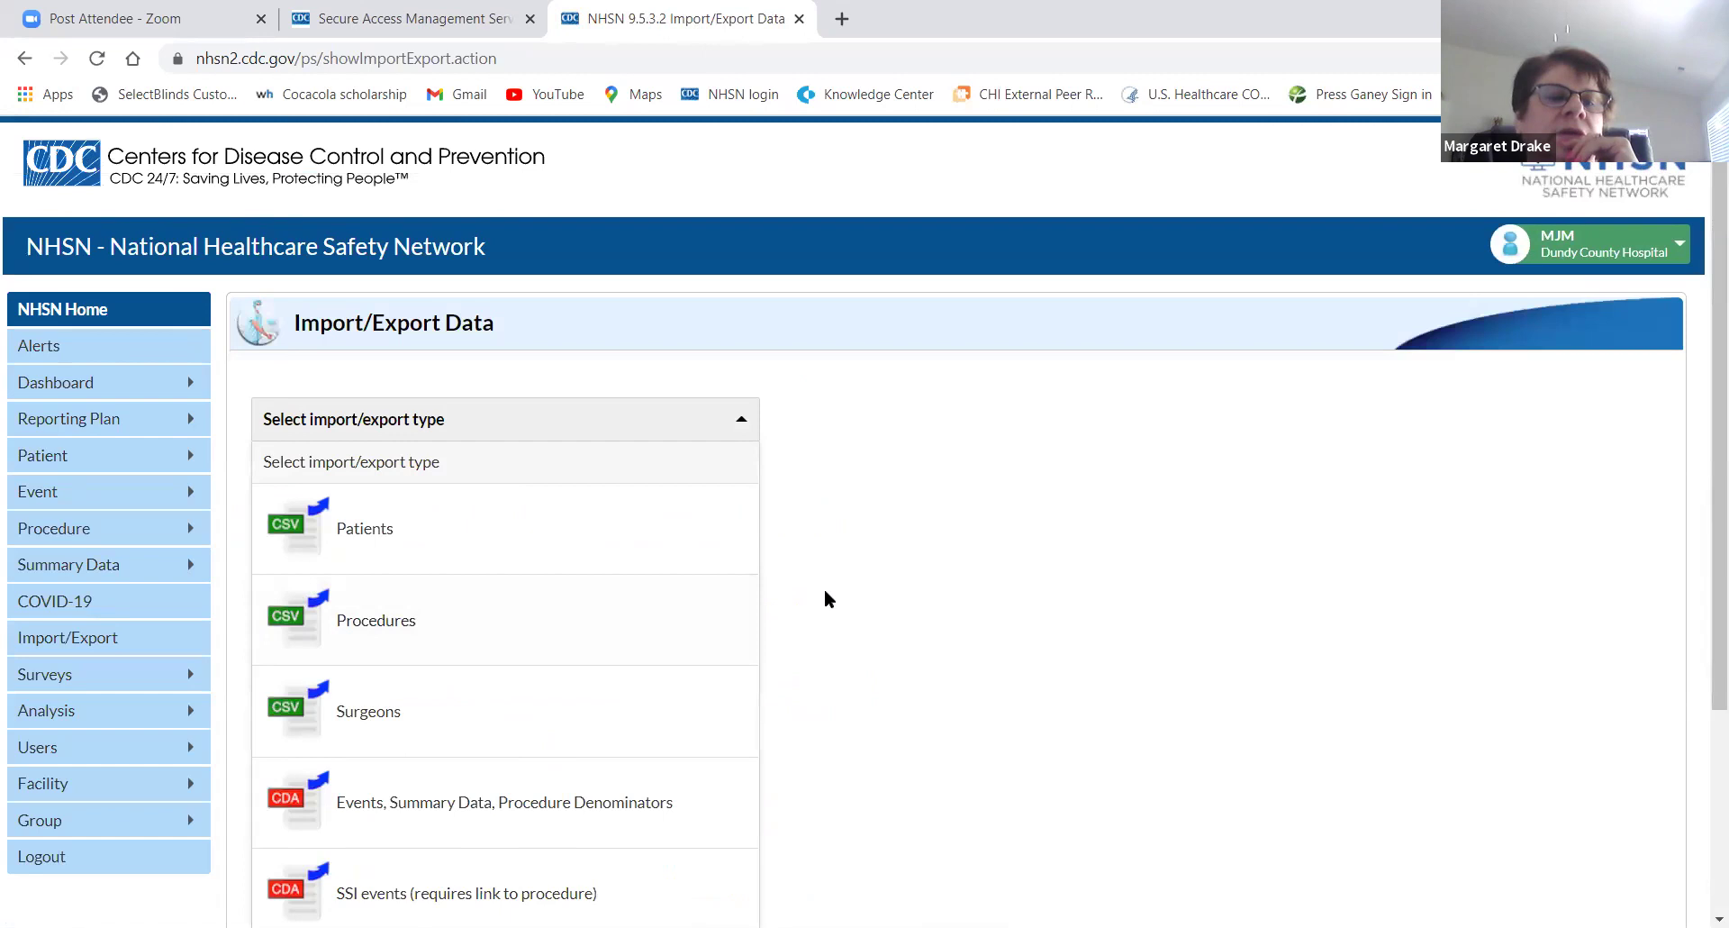
scroll(826, 592, "down", 1)
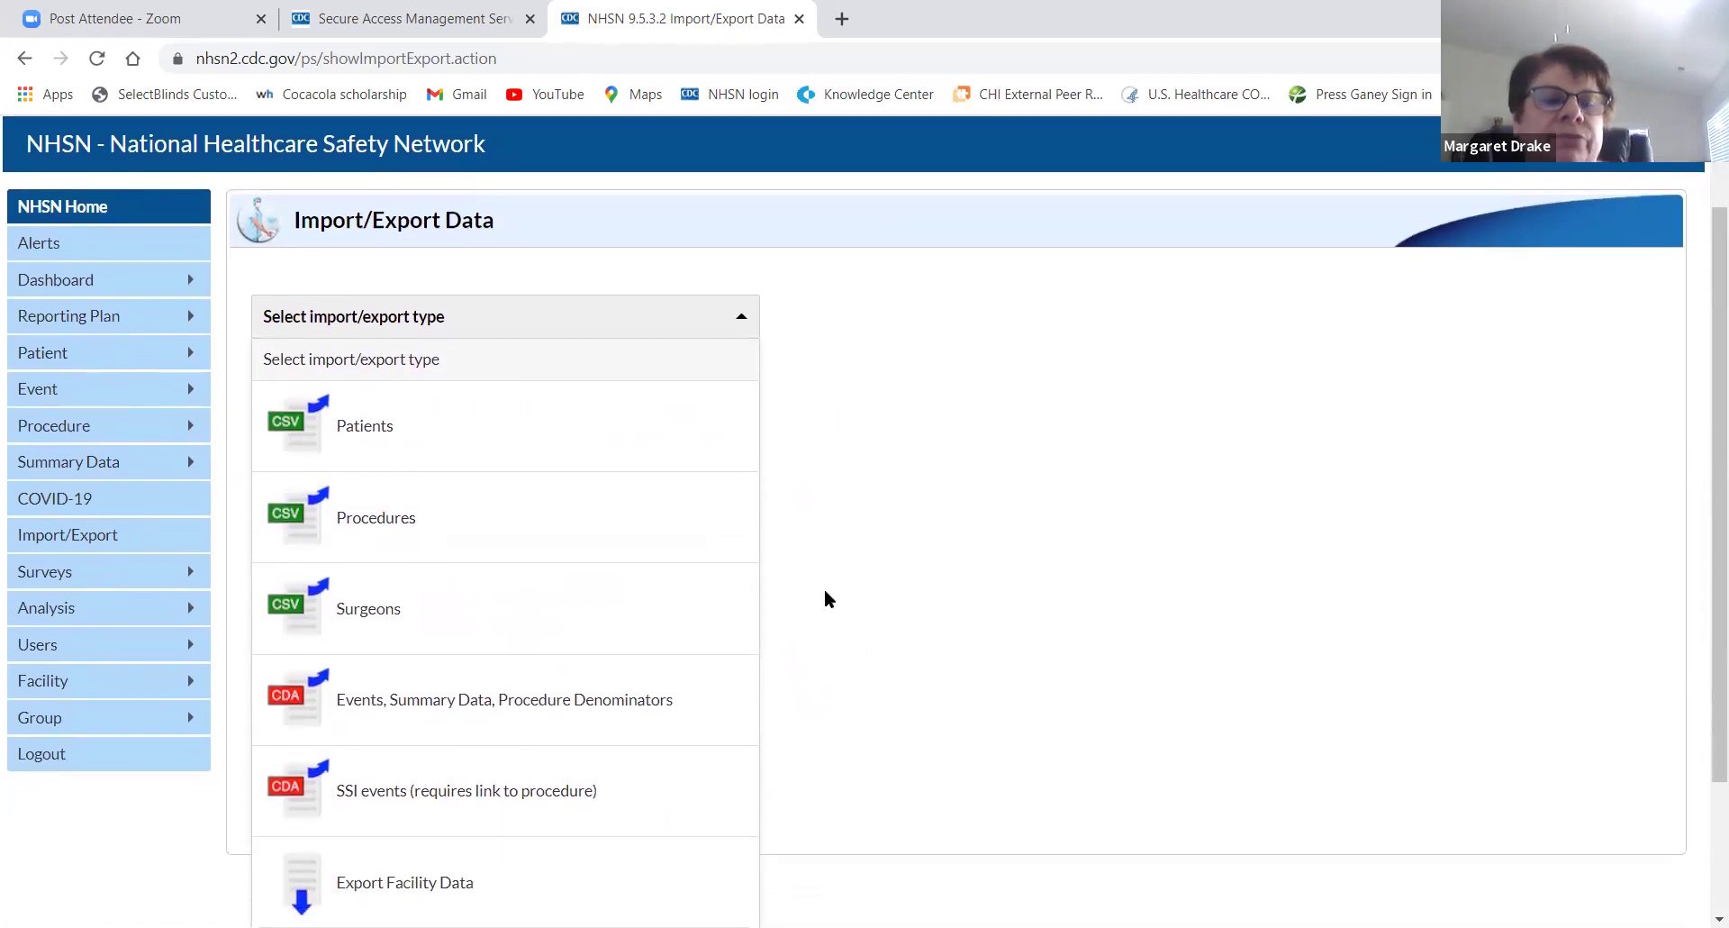
scroll(825, 591, "down", 1)
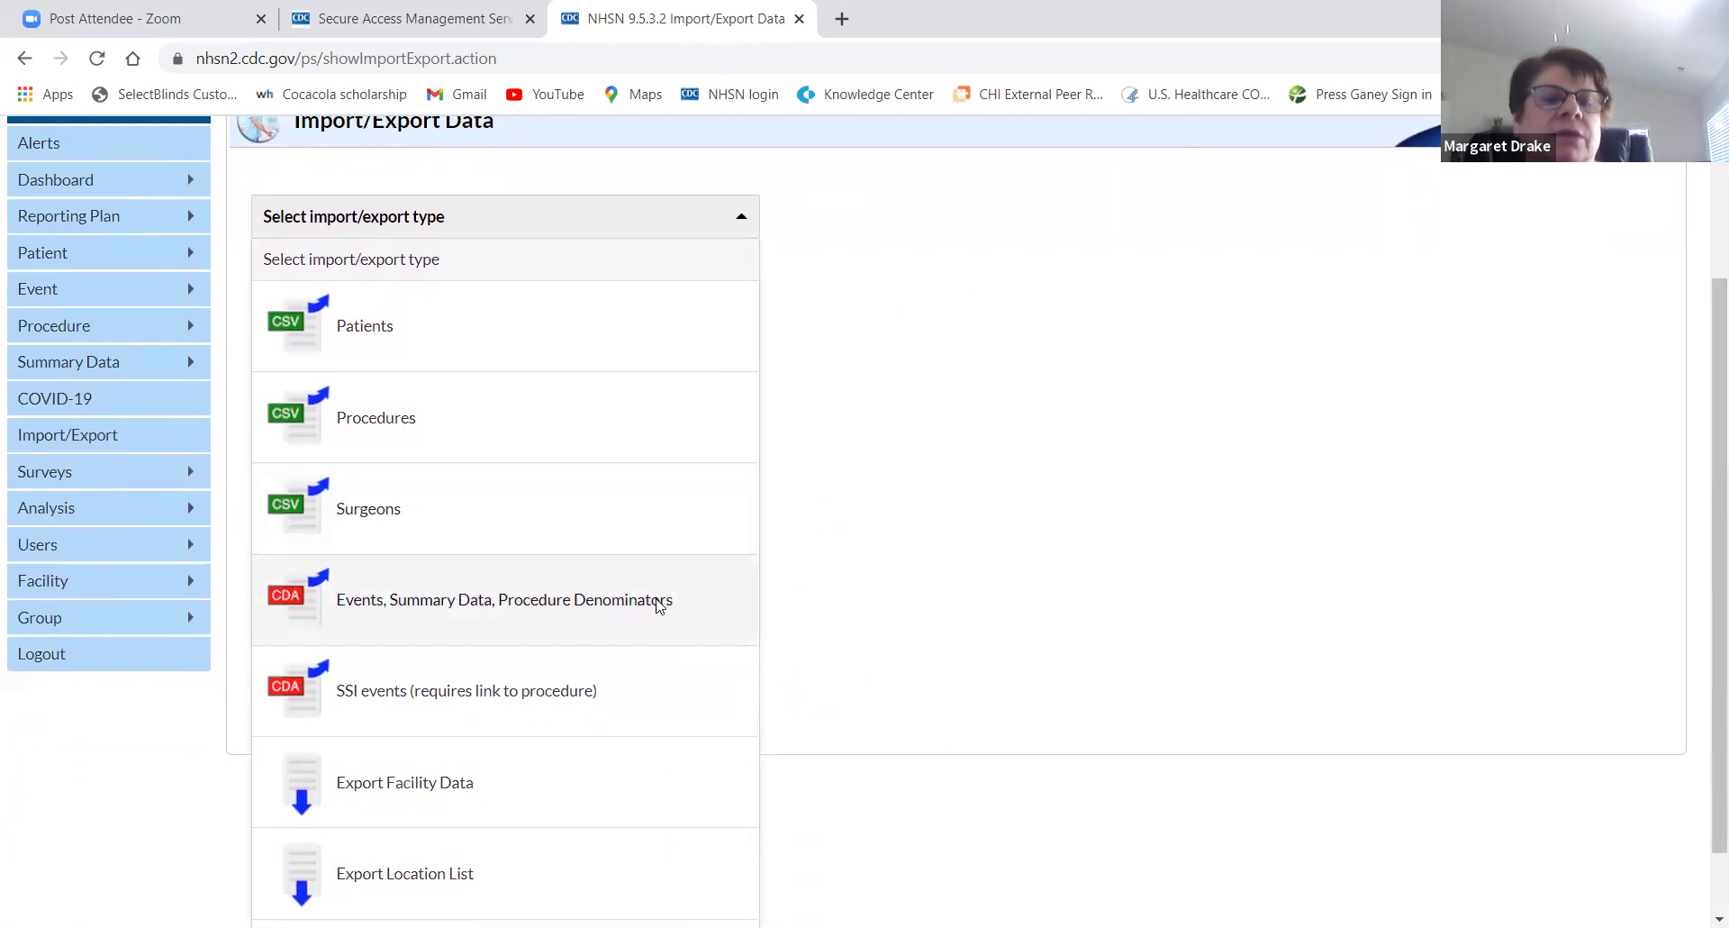
left_click(622, 601)
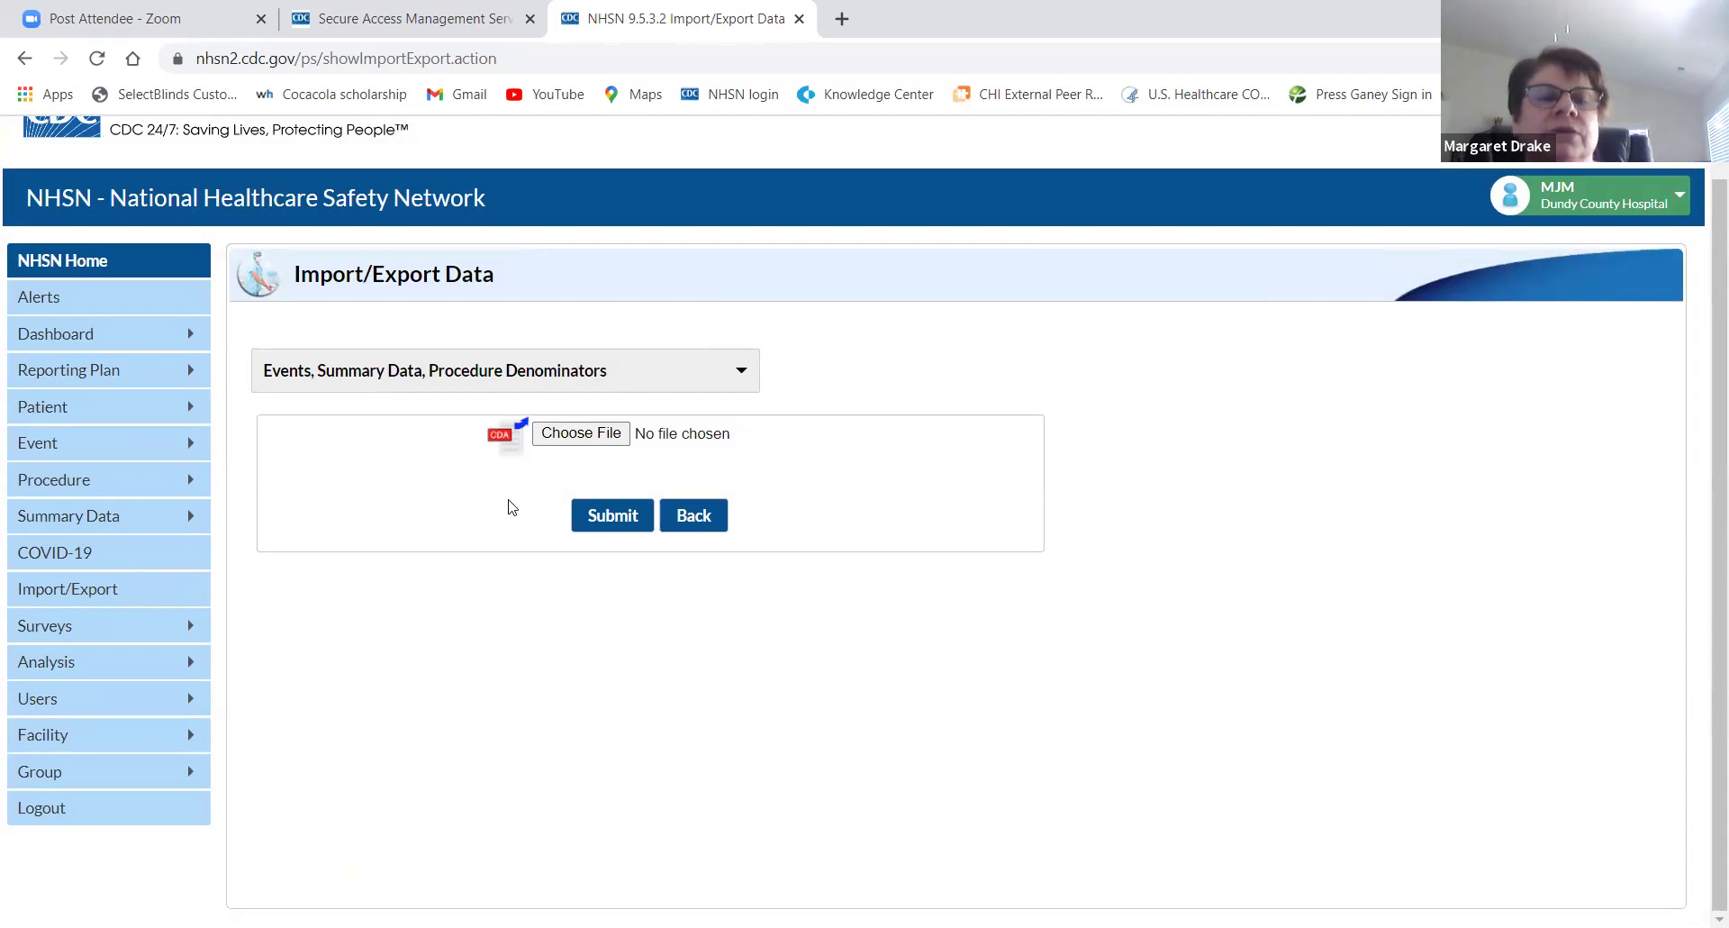
left_click(564, 435)
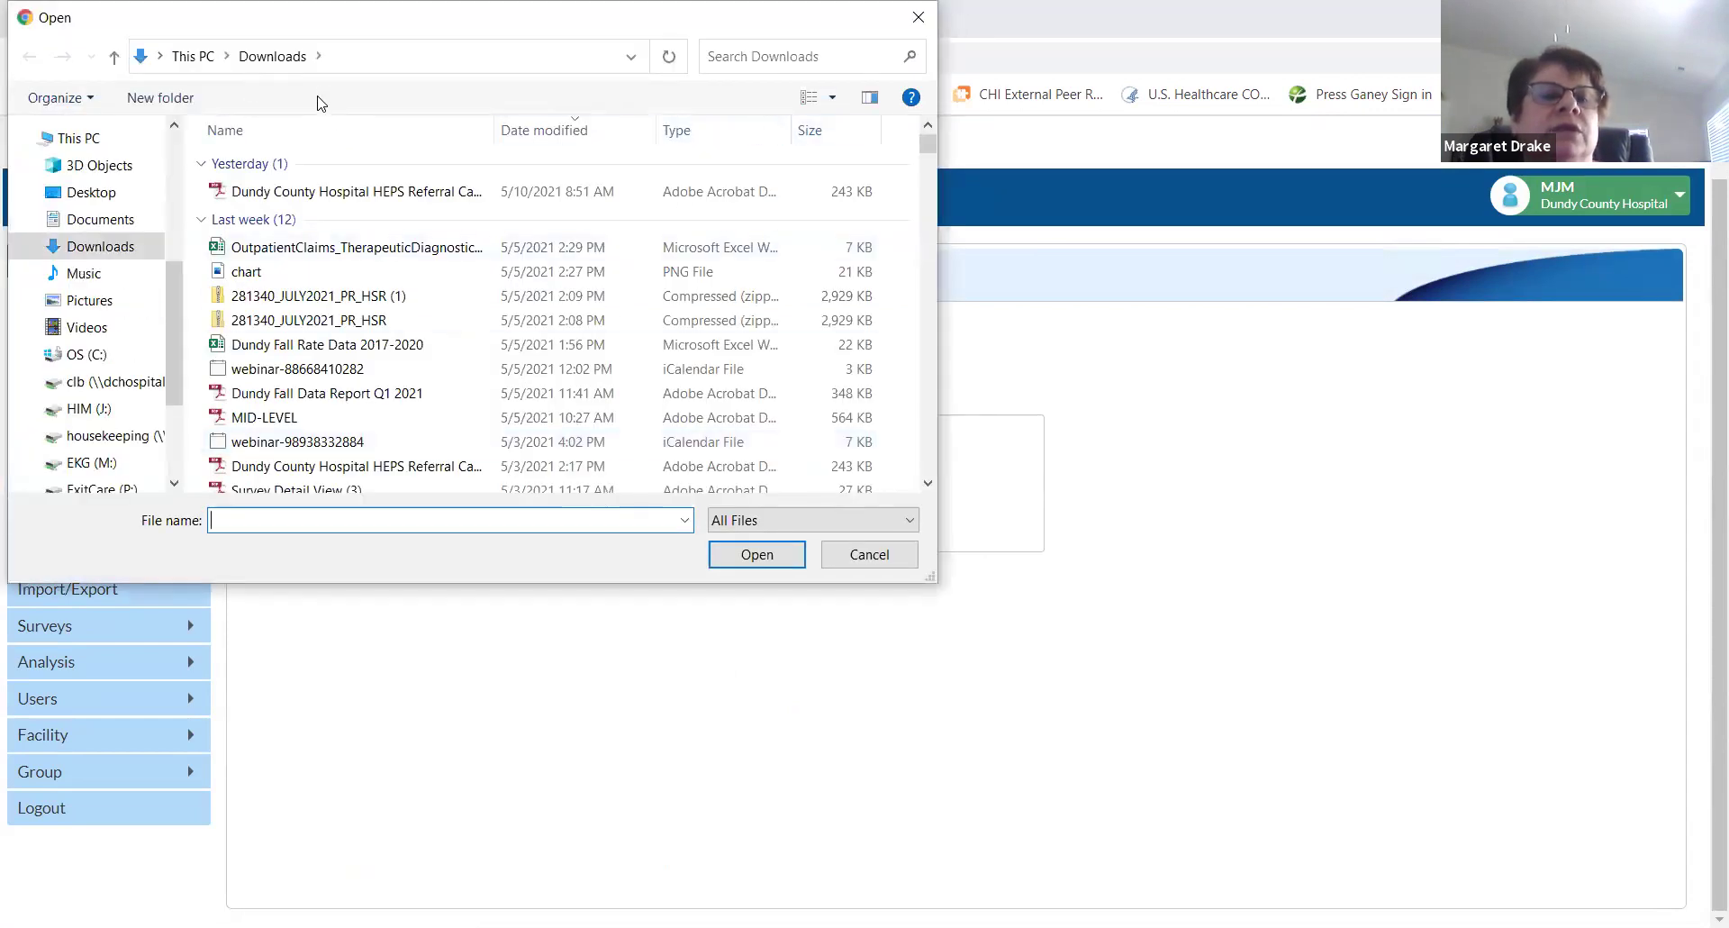
left_click(878, 559)
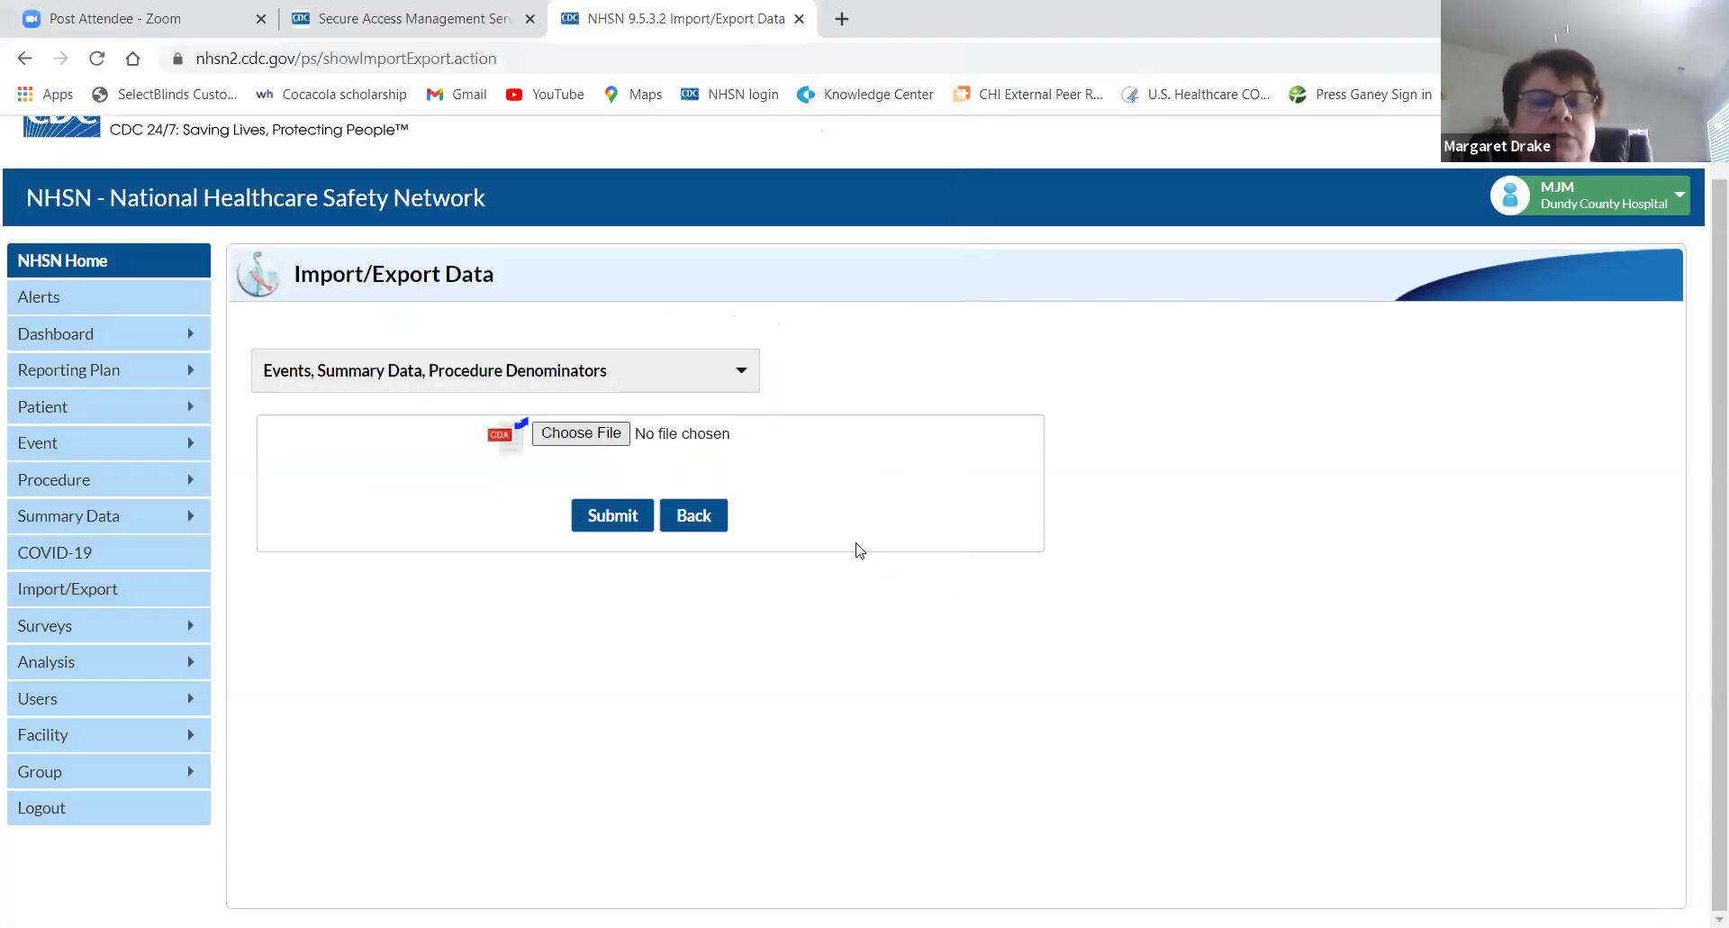
left_click(700, 526)
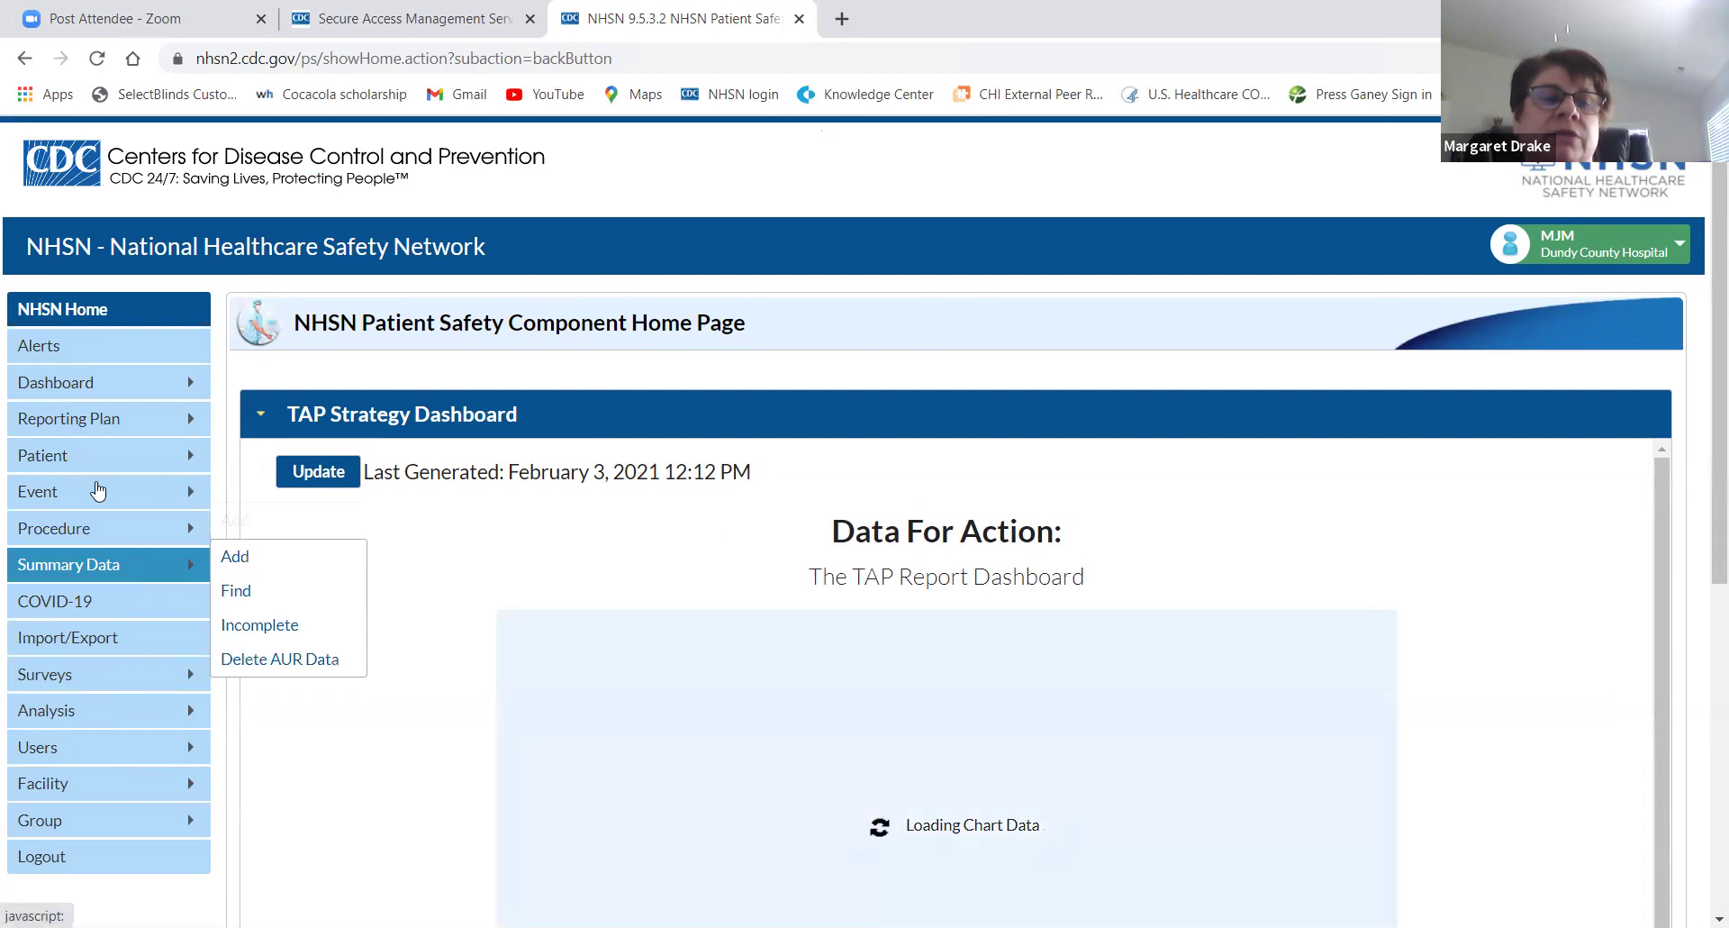
Reopen the Import/Export page and look over the available import and export types, including SSI events
left_click(135, 649)
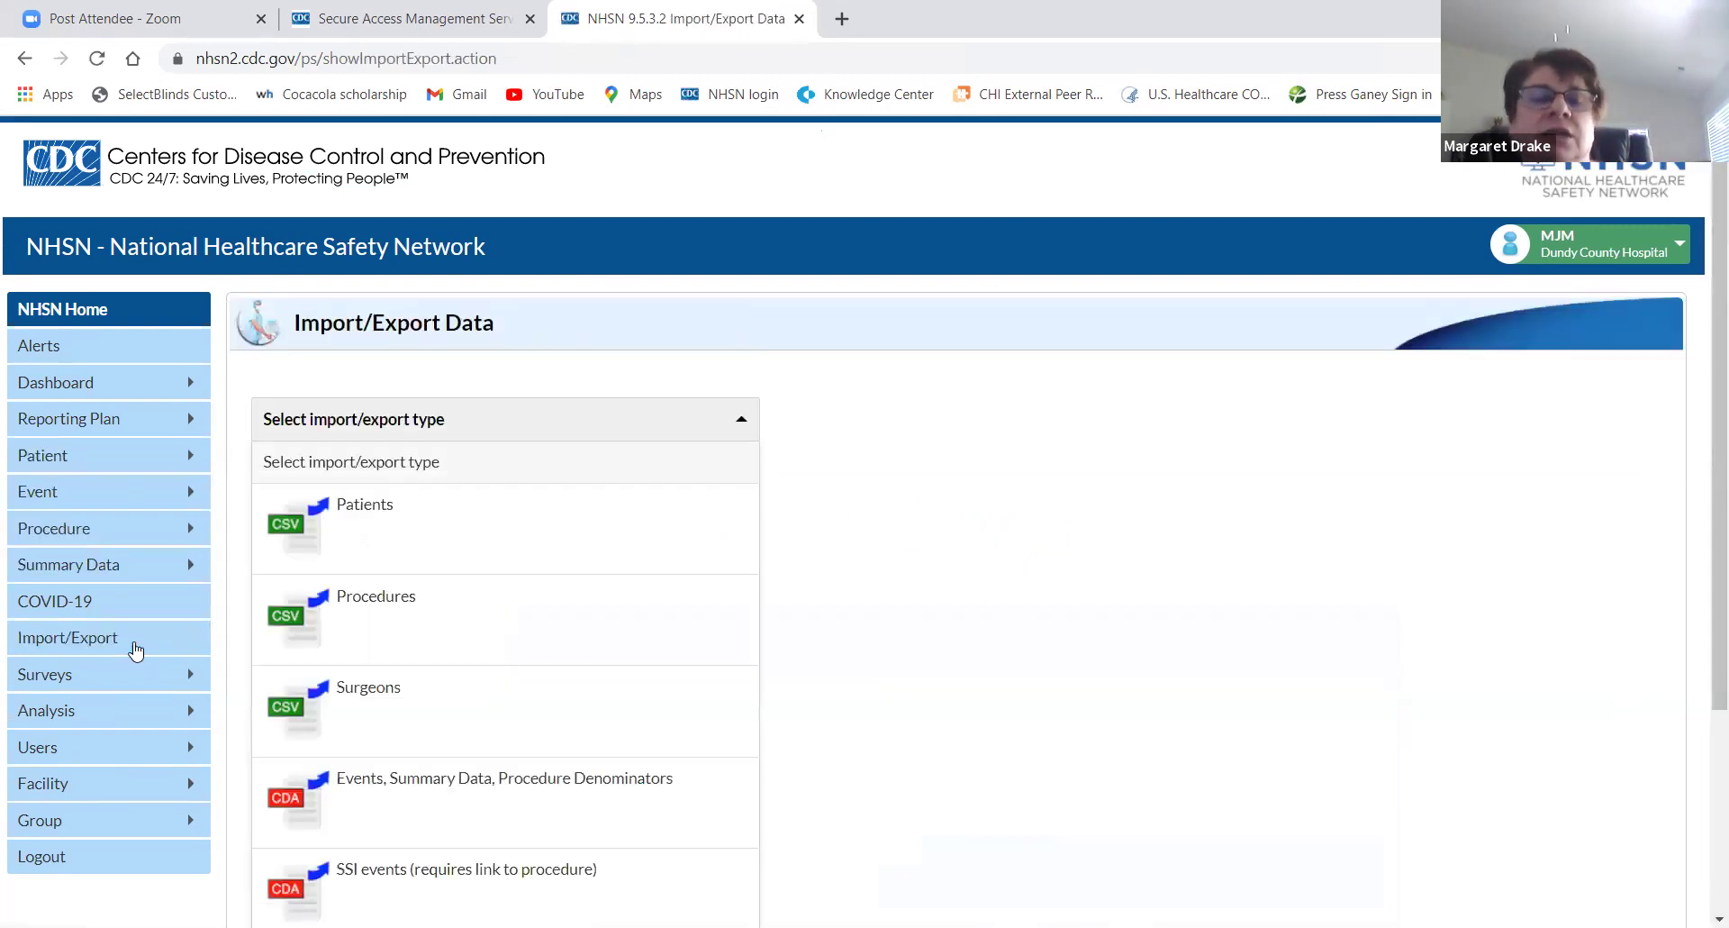
scroll(734, 615, "down", 3)
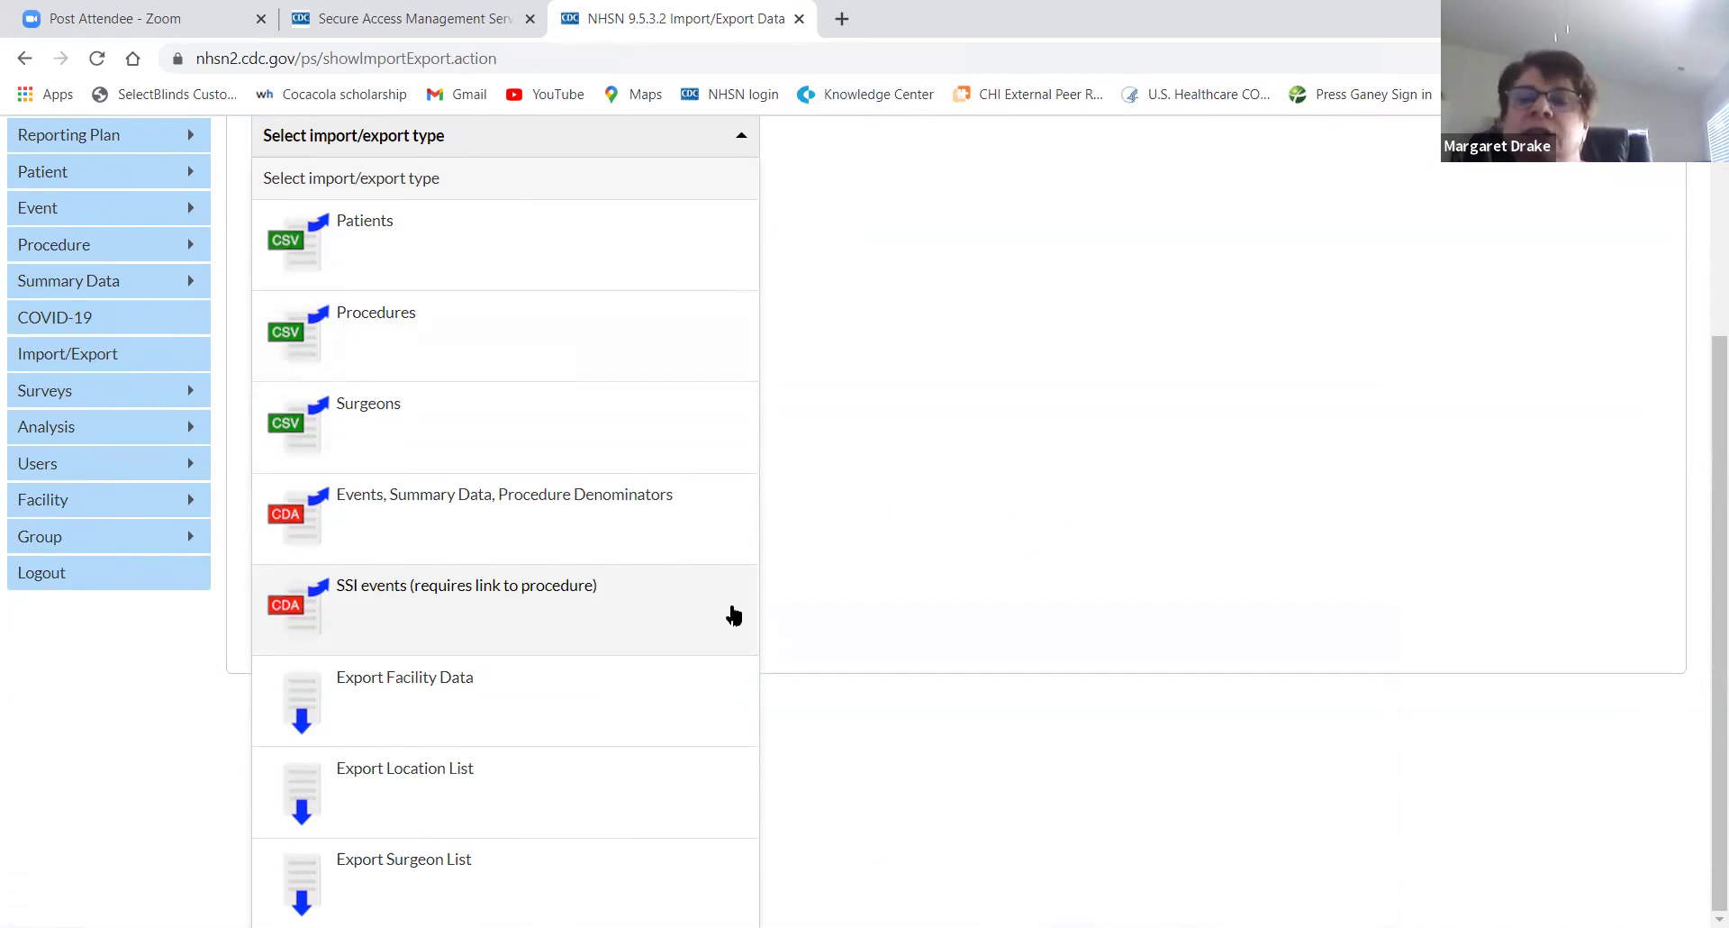
scroll(734, 616, "up", 1)
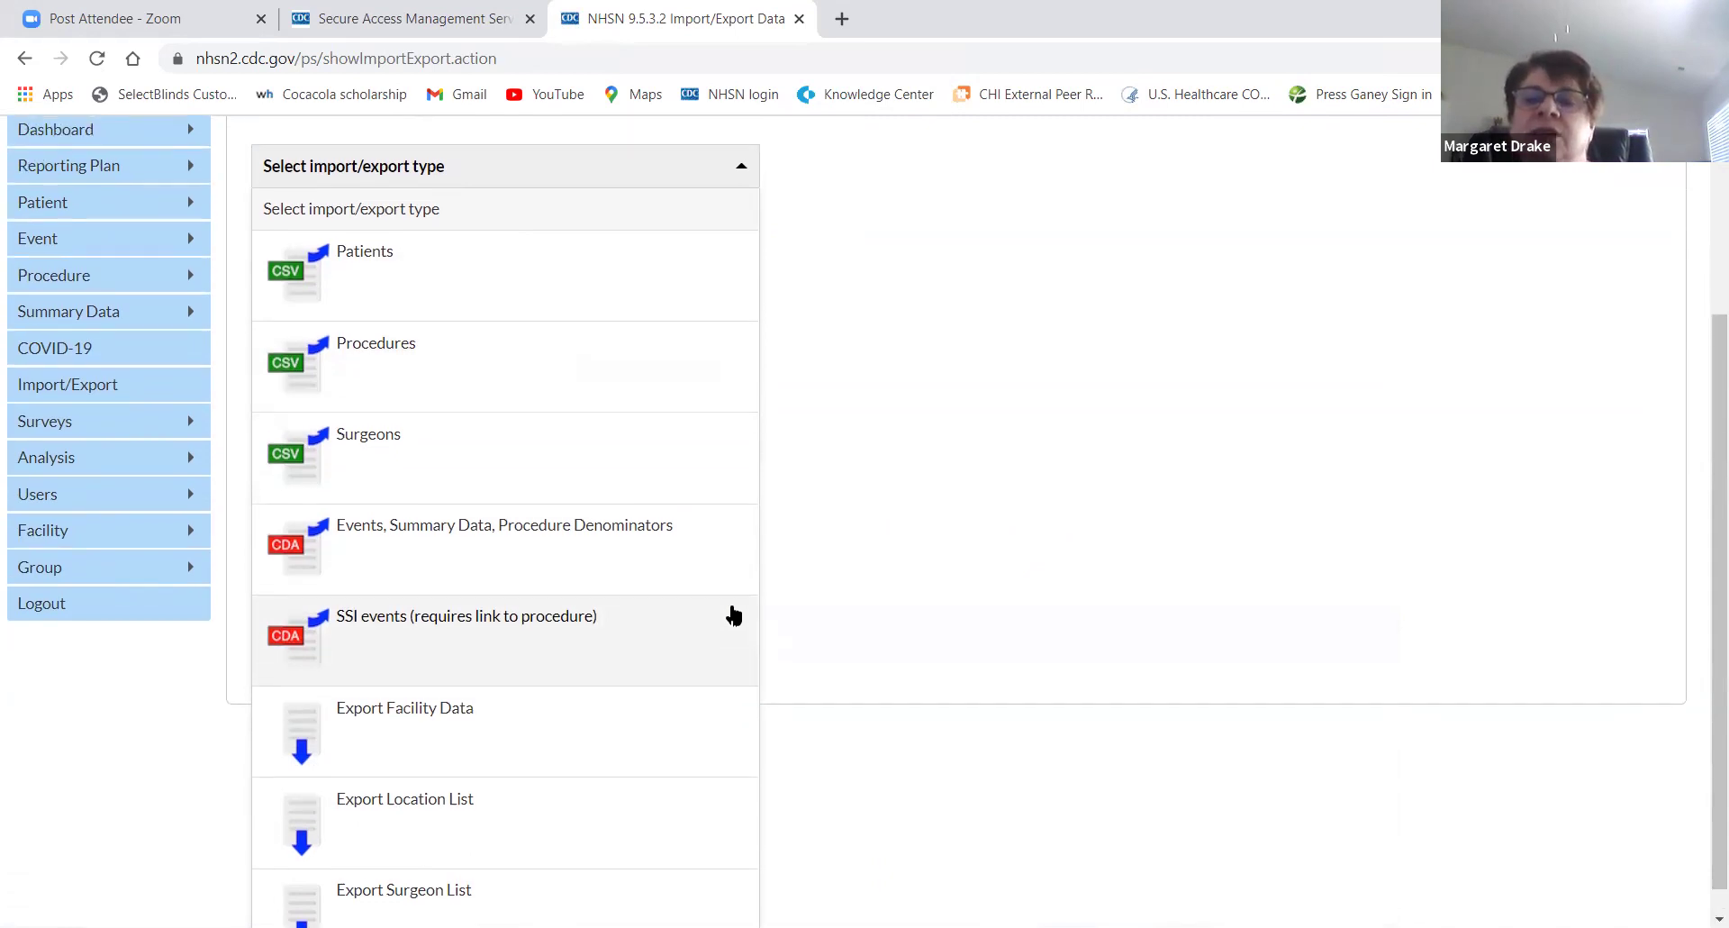
scroll(734, 615, "up", 1)
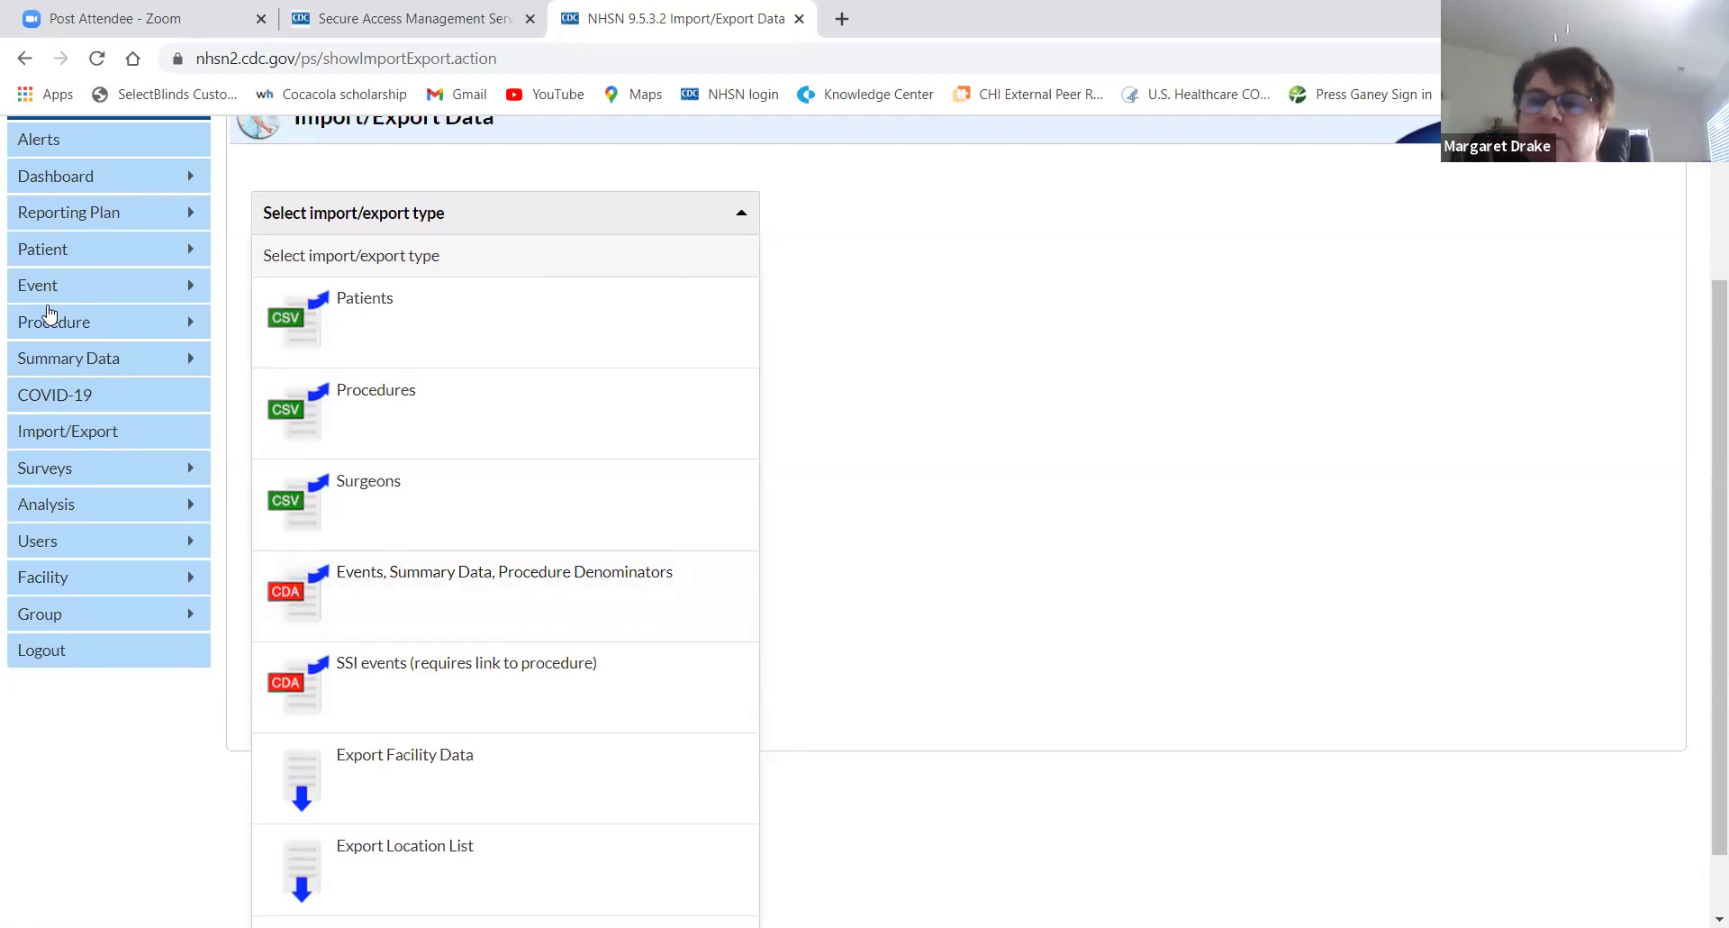
Open a blank Add Event form for entering a new event
mouse_move(52, 300)
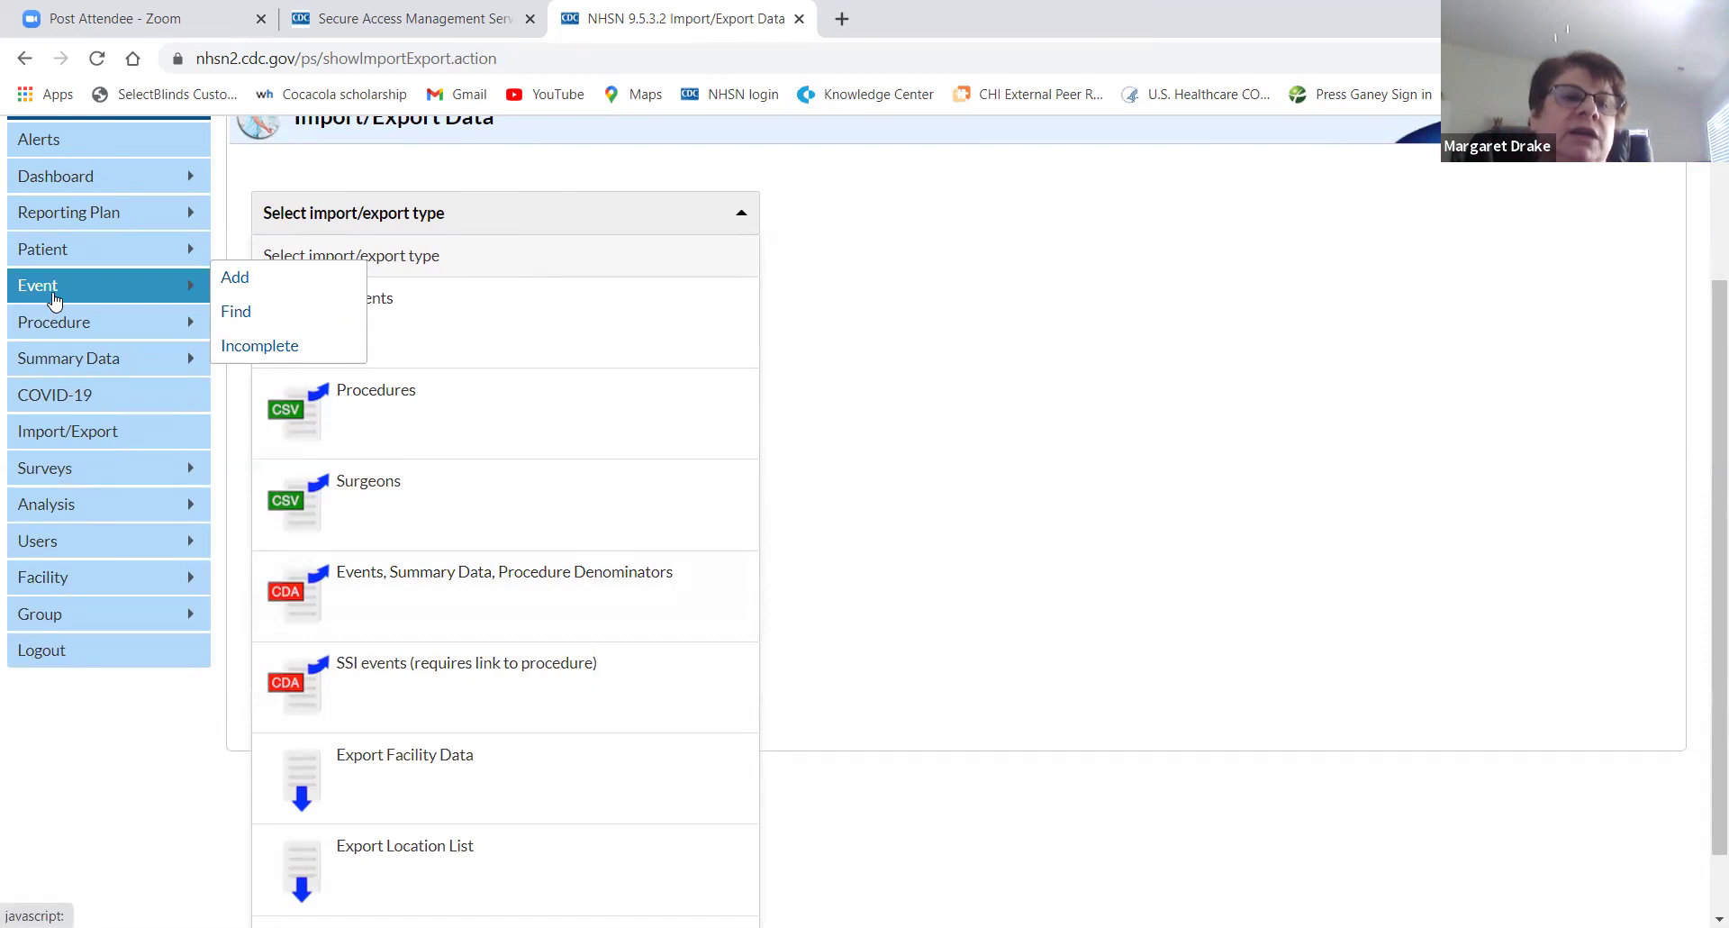
left_click(237, 281)
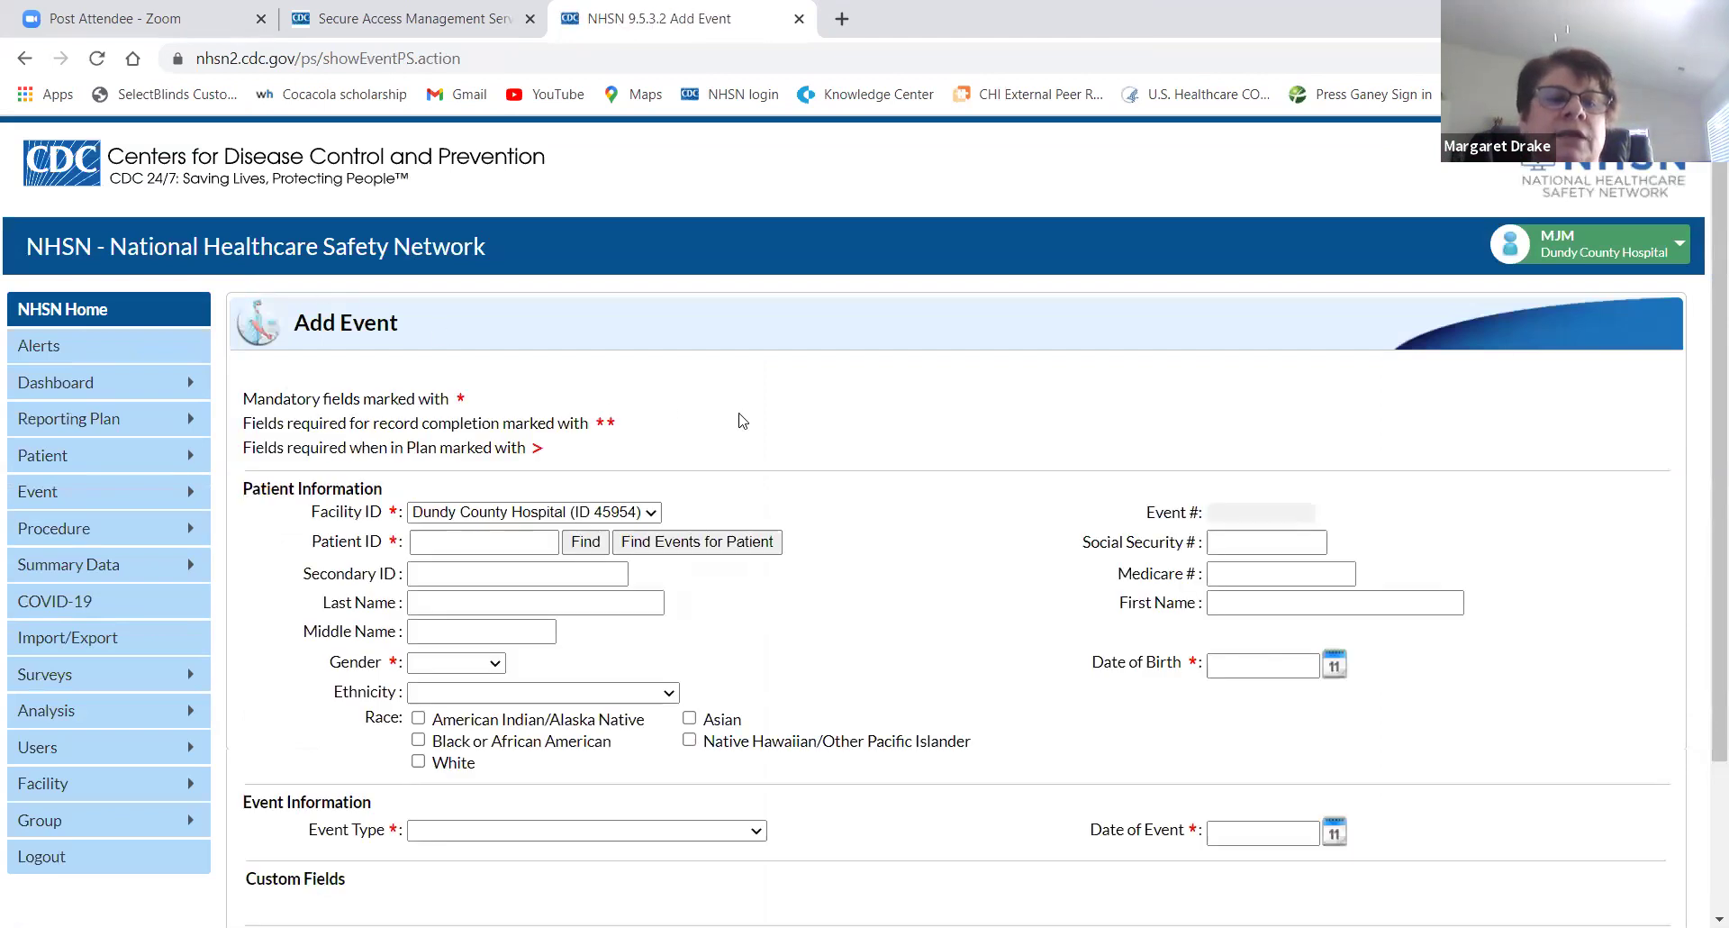
Look up the existing patient record and fill the event's patient information from it
left_click(586, 542)
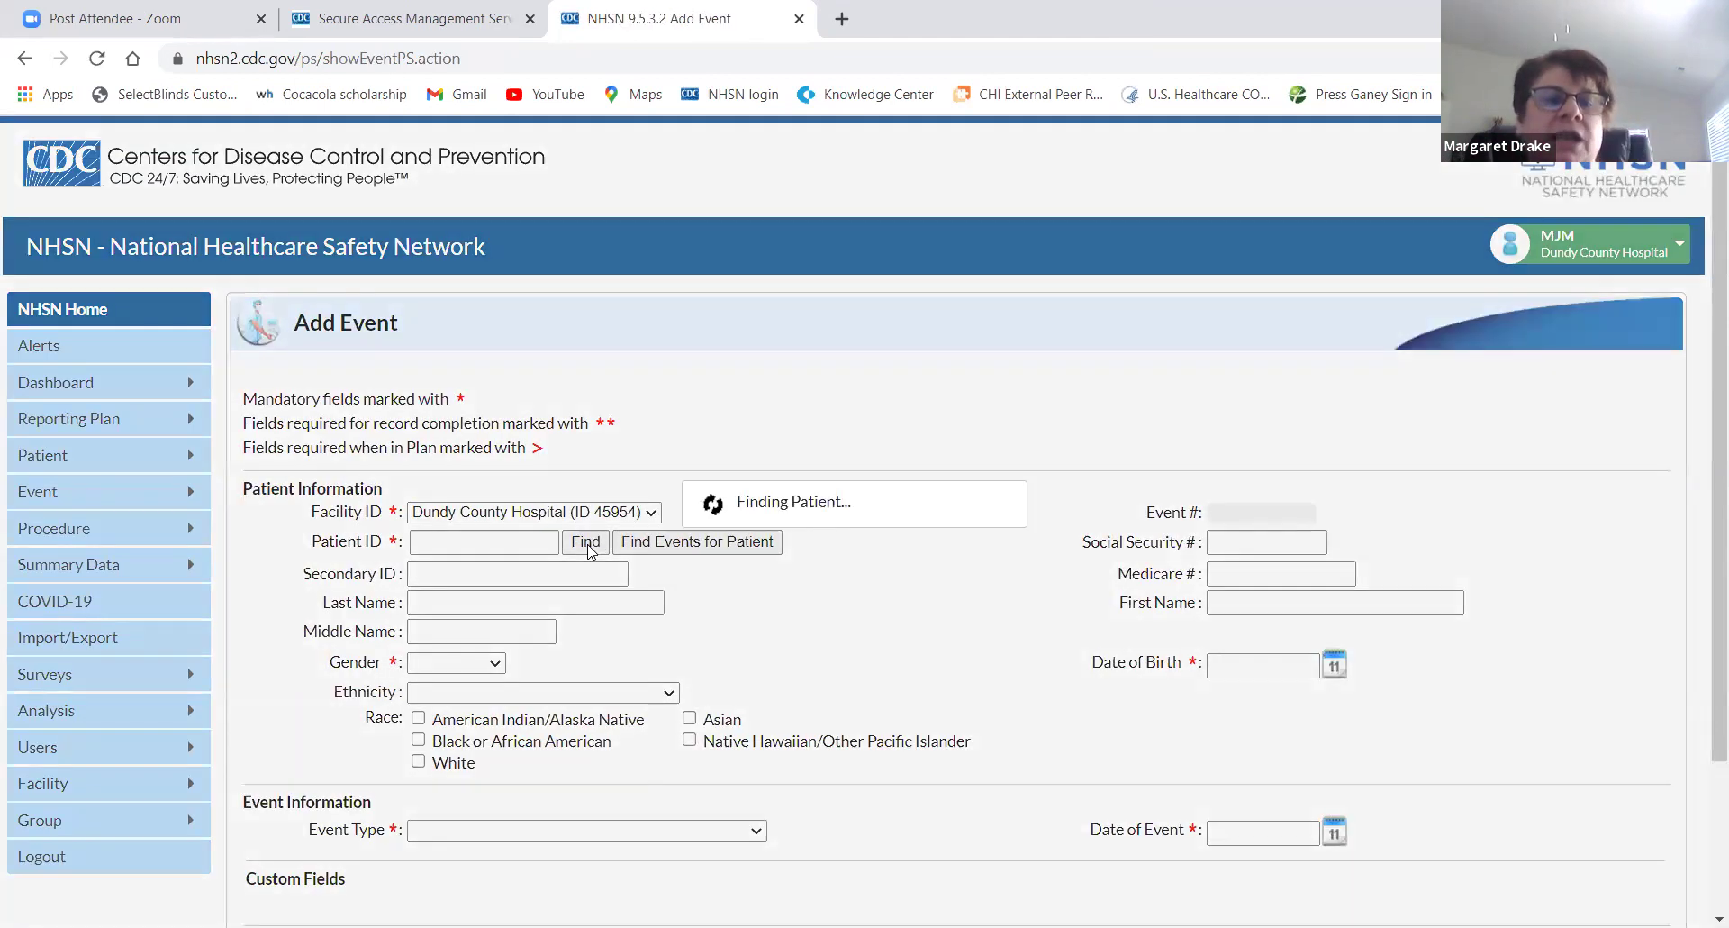
left_click(405, 363)
left_click(1410, 768)
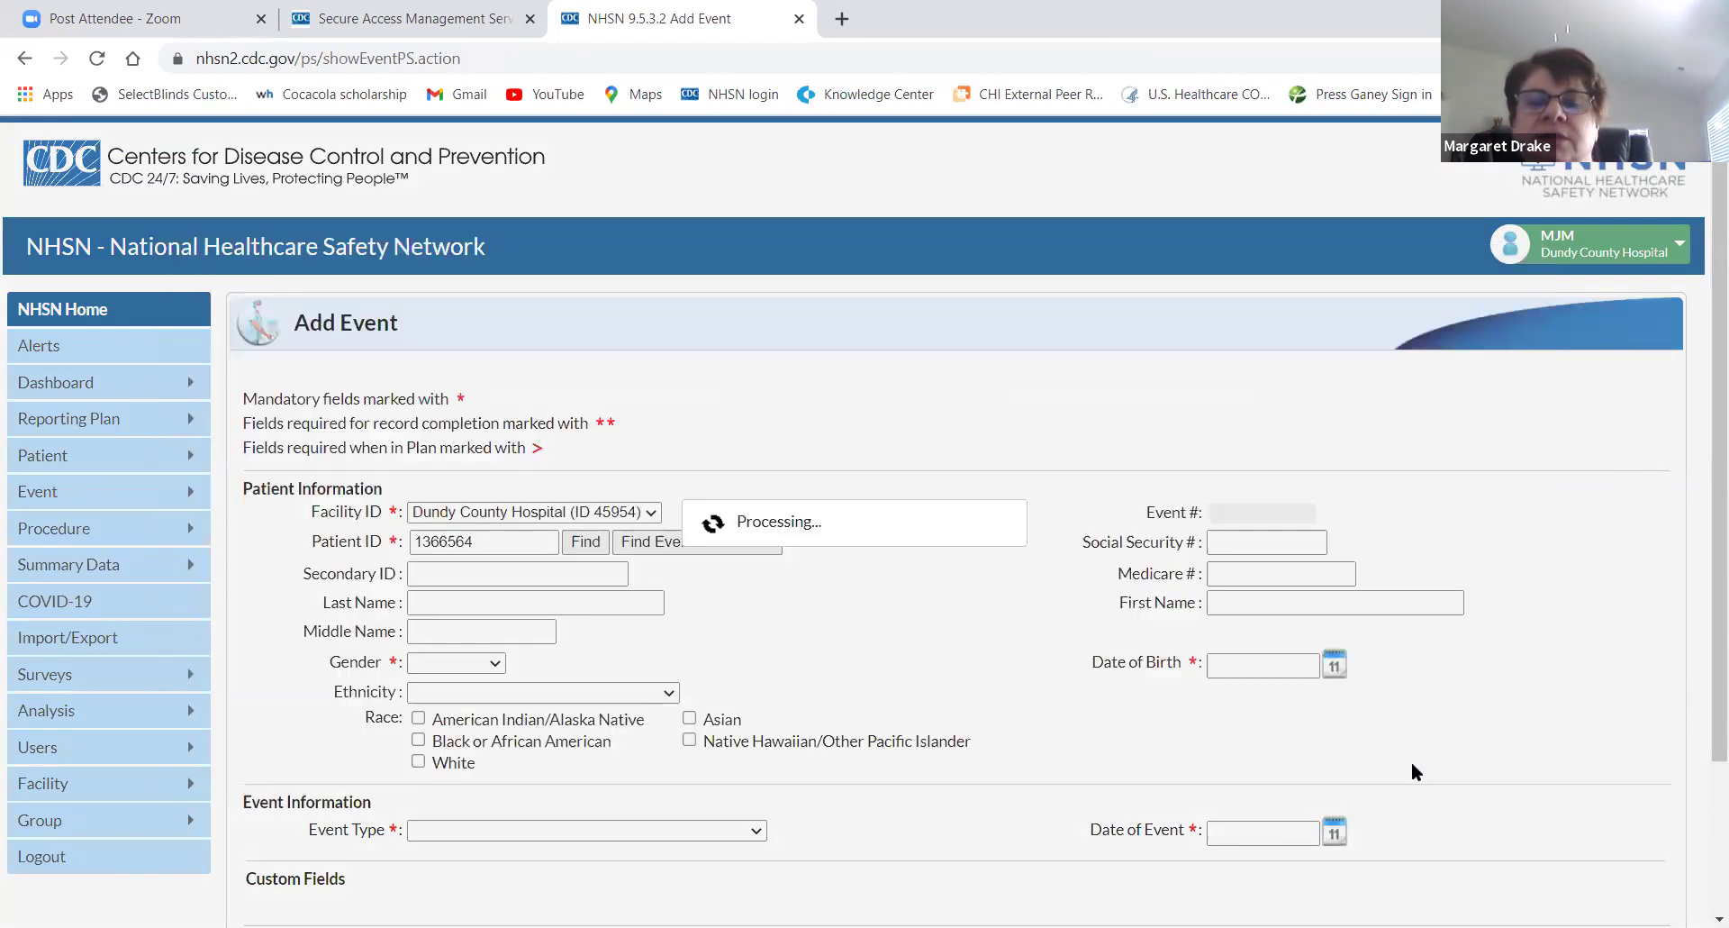
Set the event type to SSI - Surgical Site Infection and the date of event to 05/10/2021
scroll(1043, 711, "down", 3)
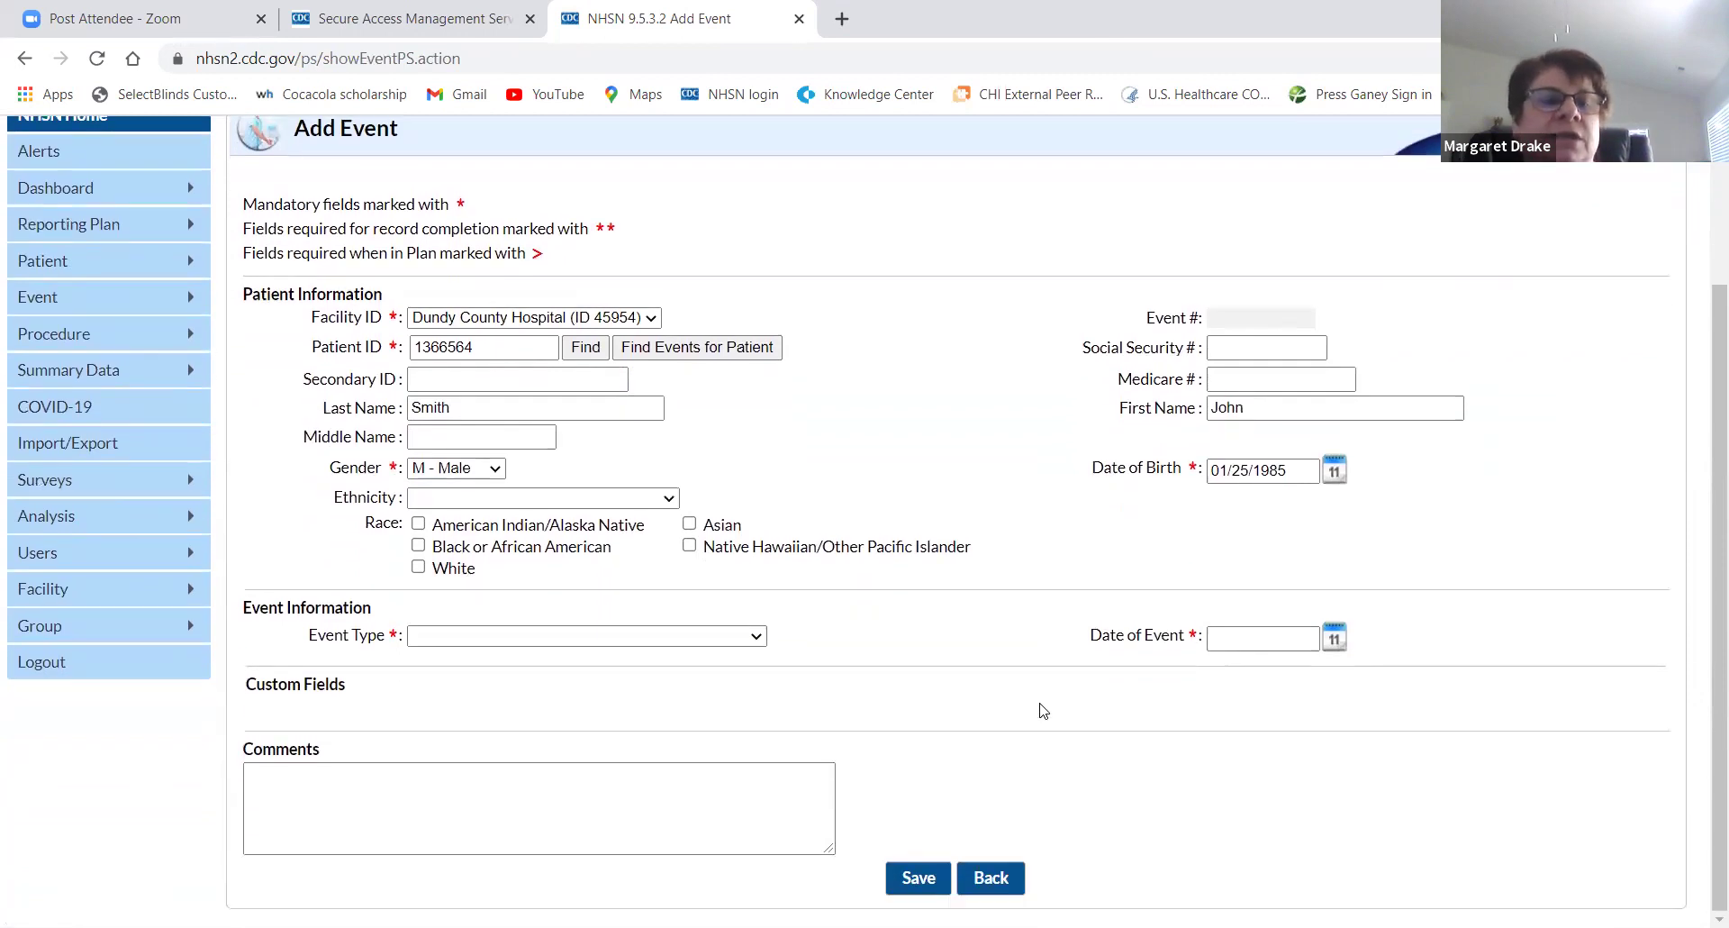
left_click(755, 637)
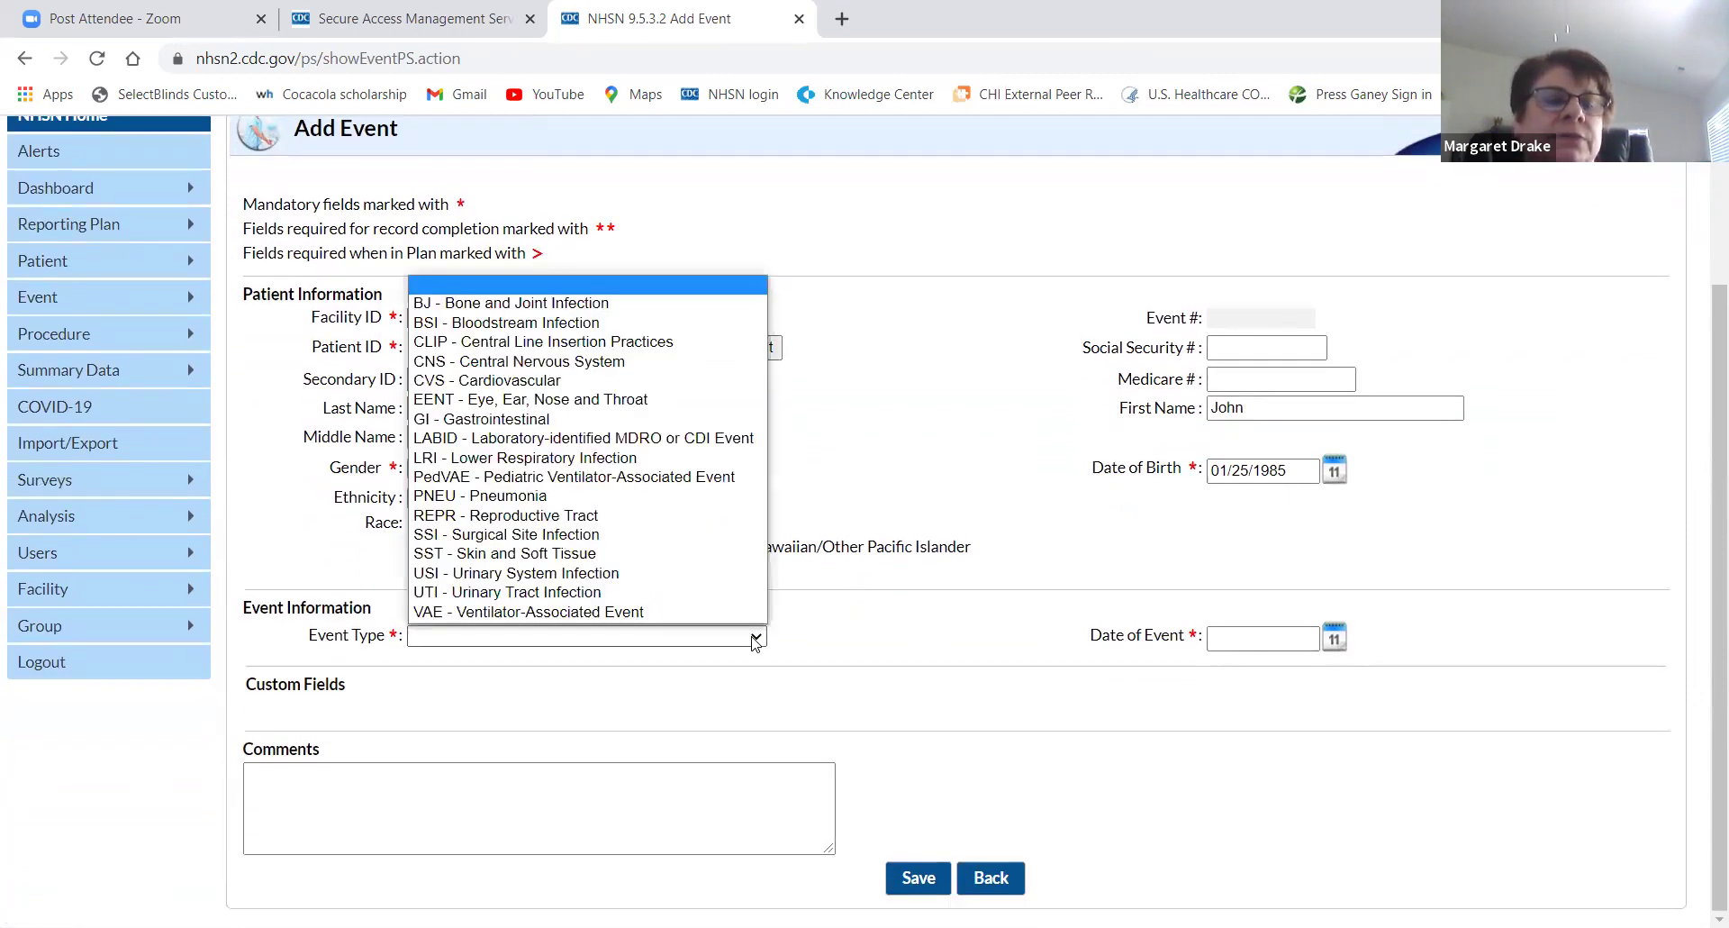
left_click(675, 535)
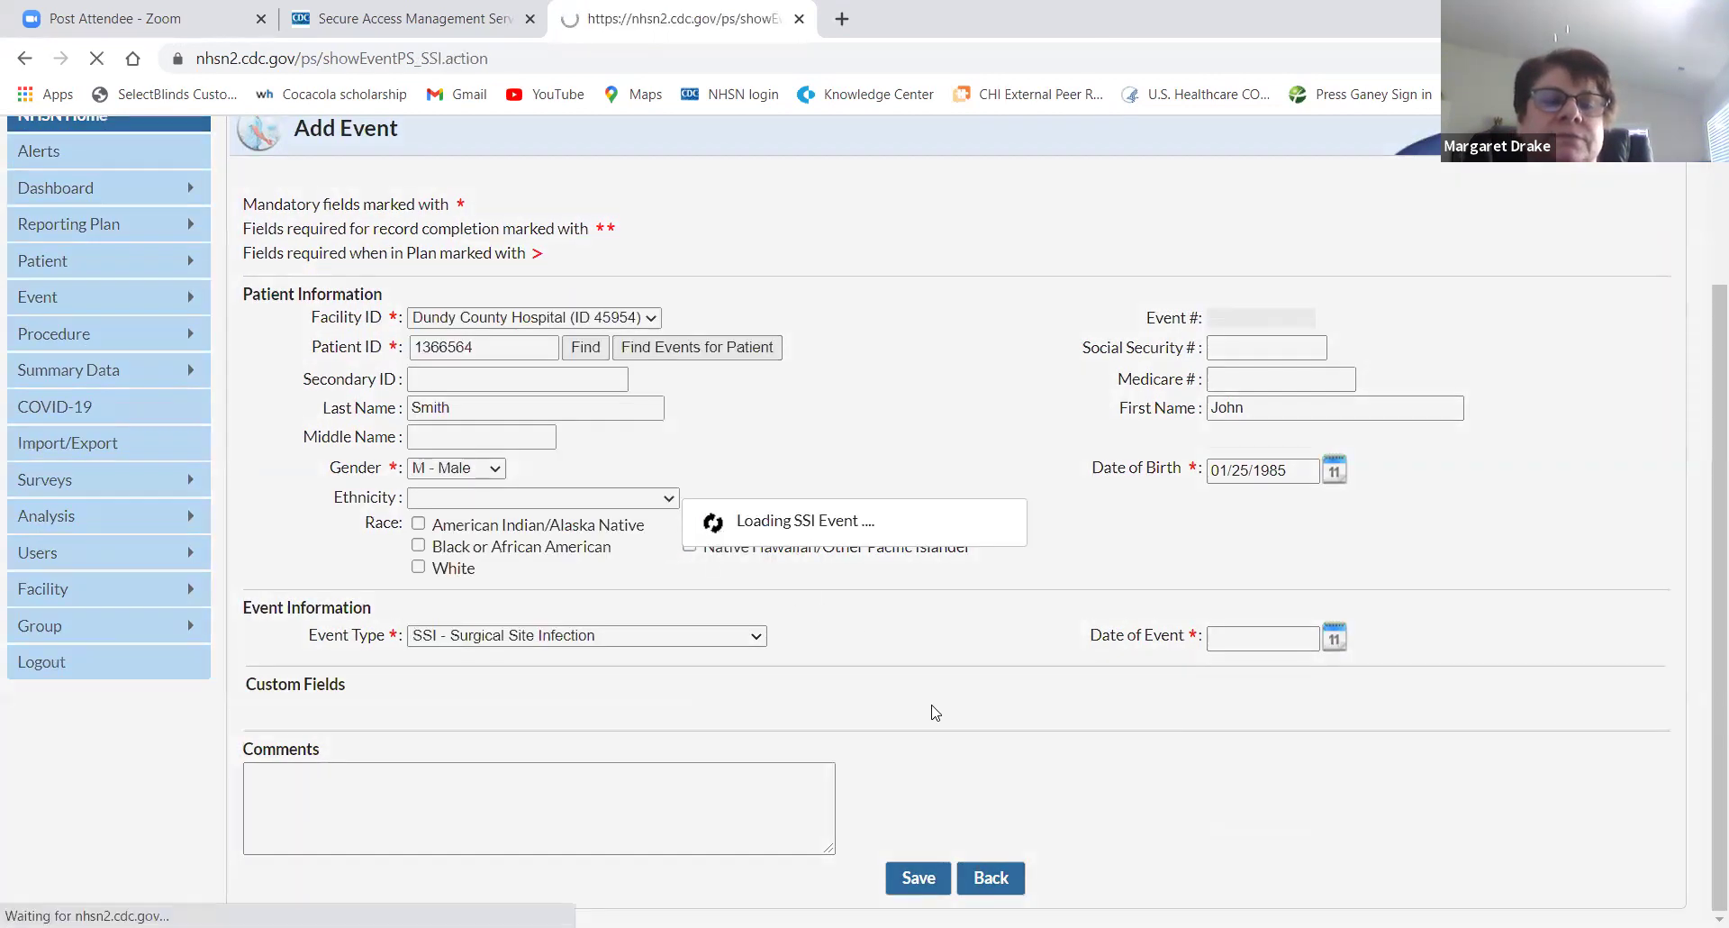
scroll(1103, 743, "down", 5)
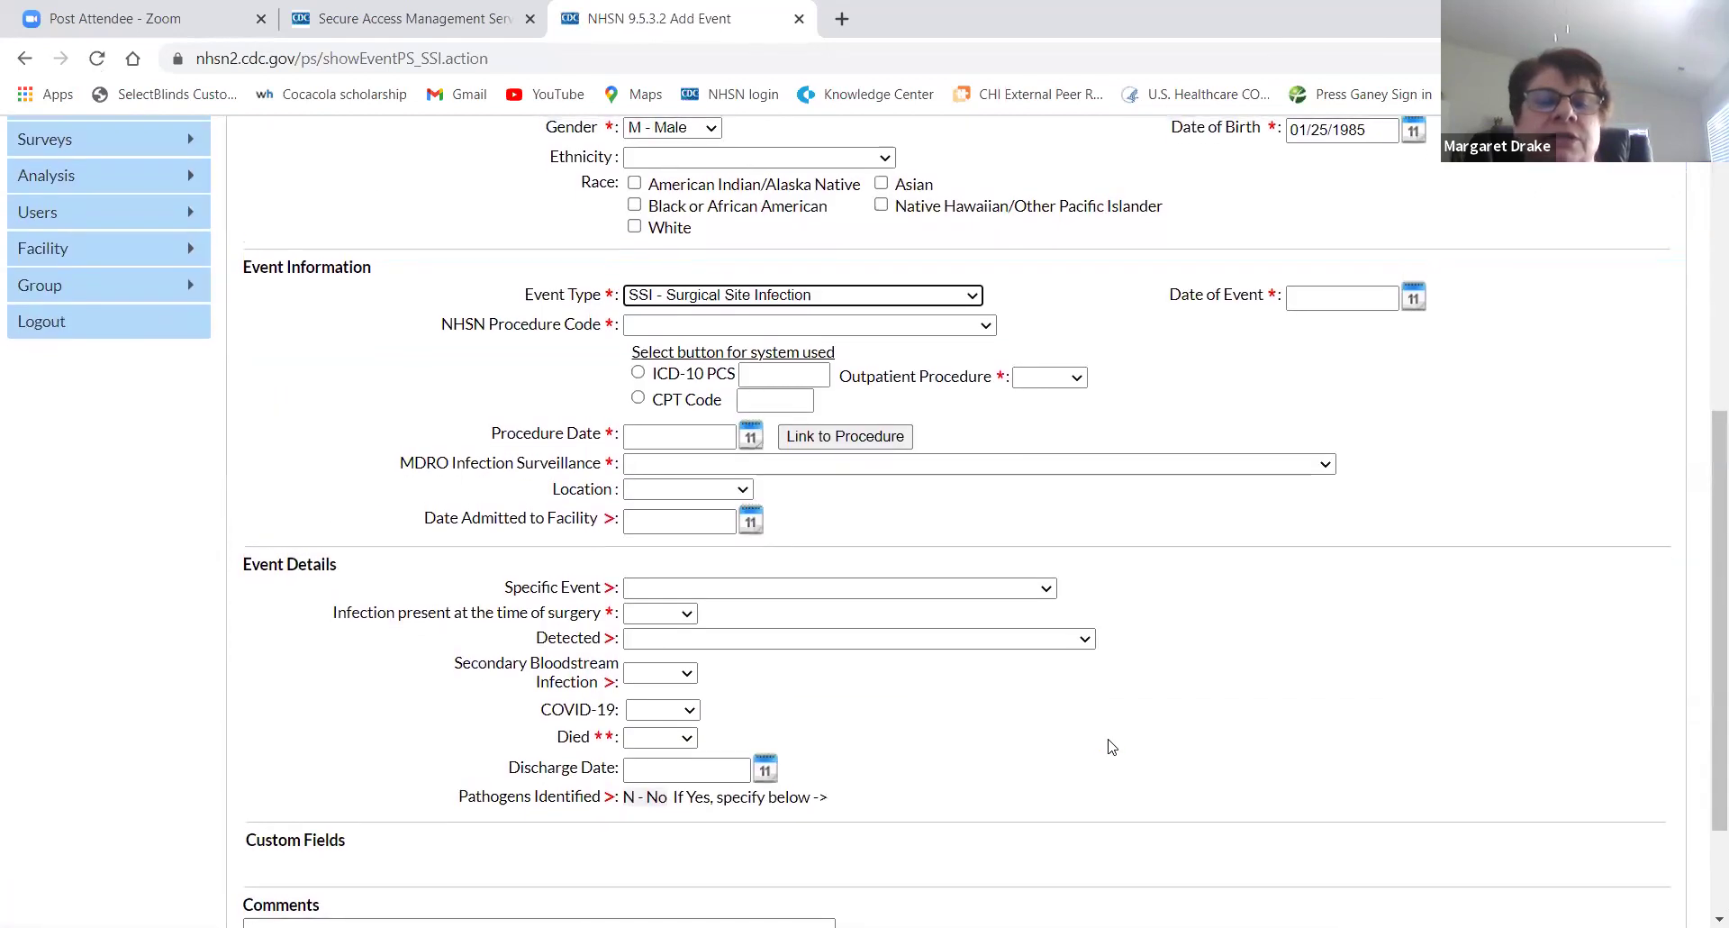
scroll(1111, 746, "up", 1)
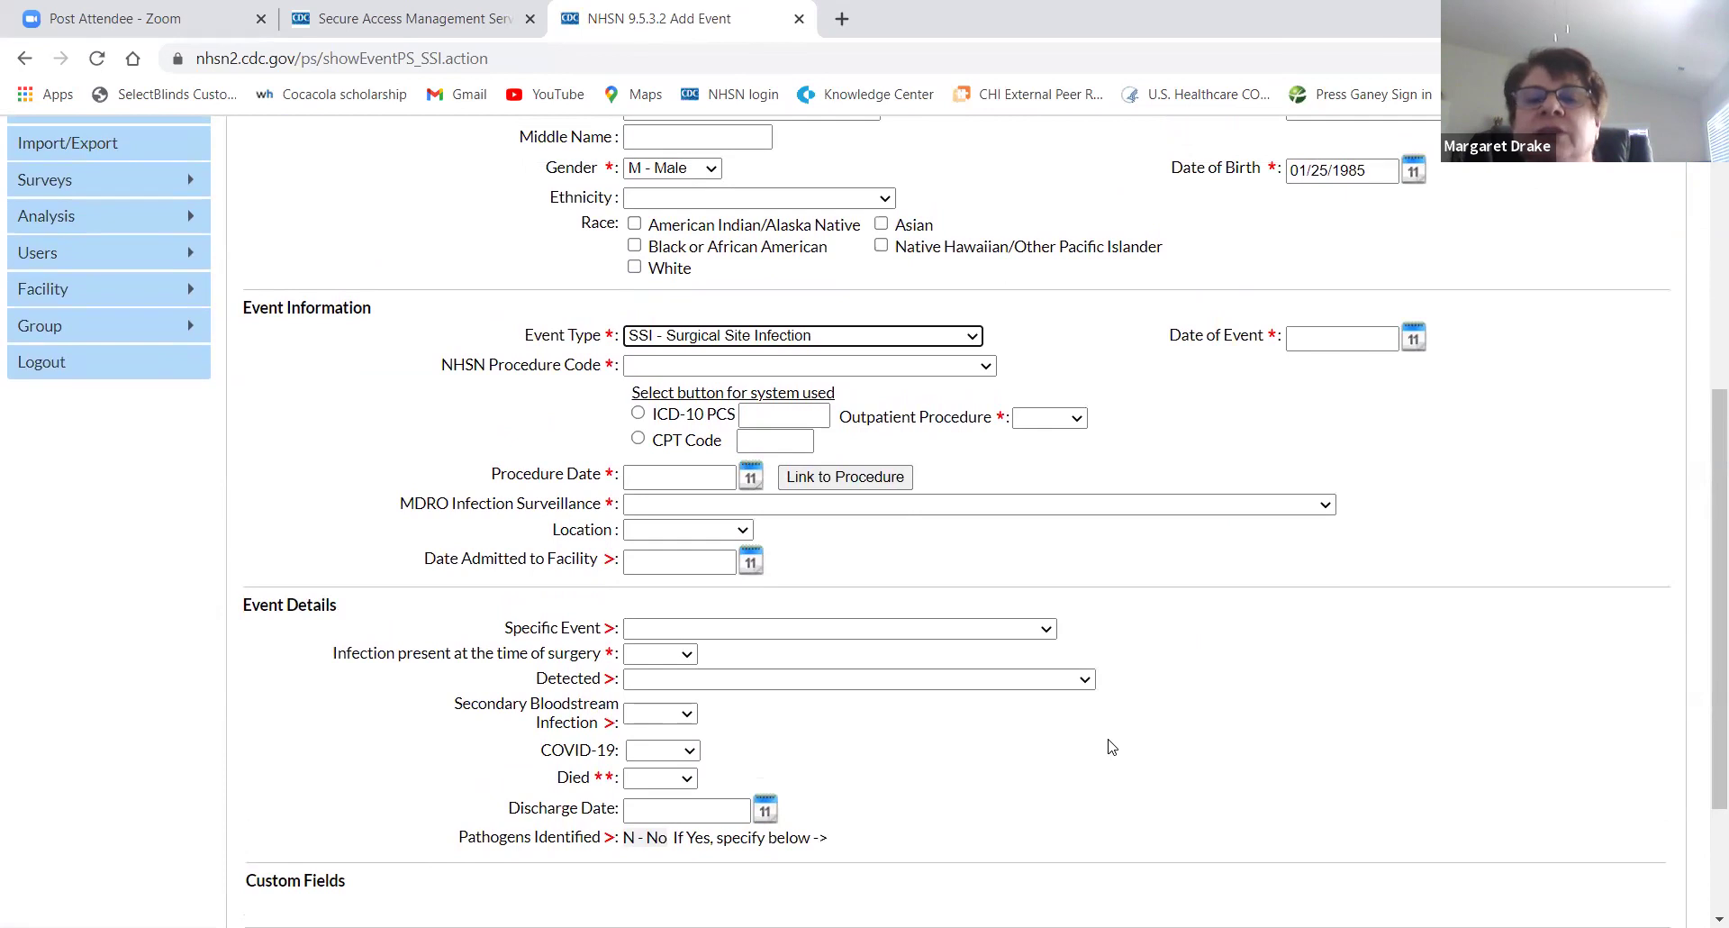
left_click(1413, 340)
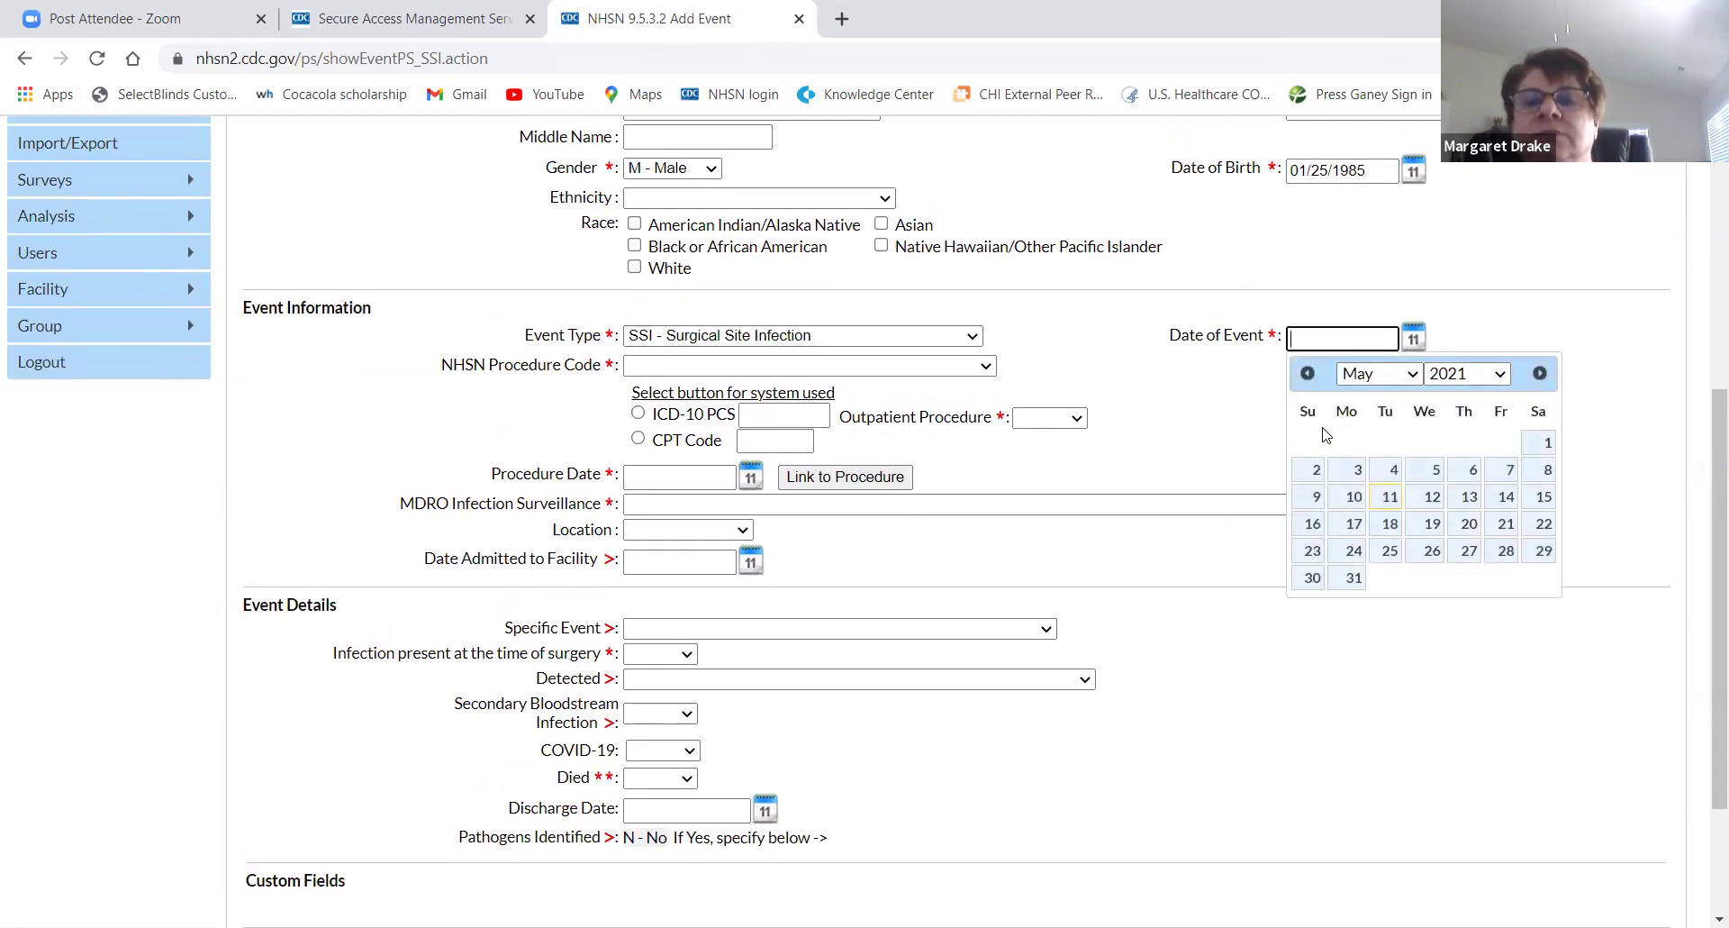
left_click(1355, 501)
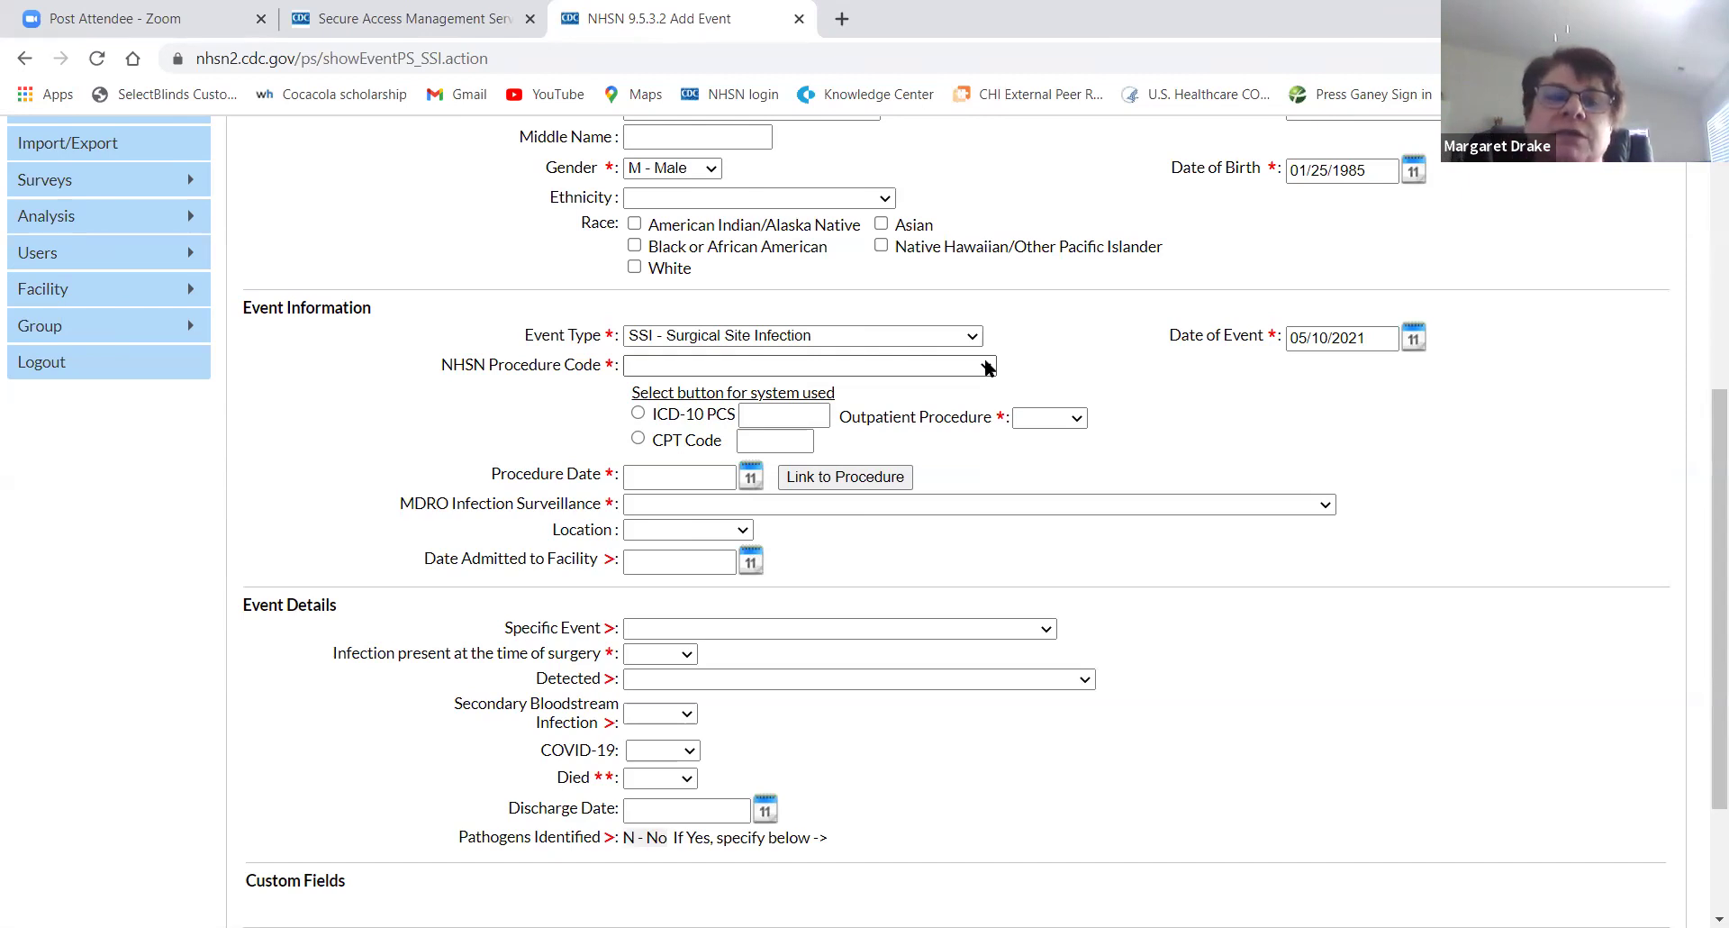
Set the NHSN procedure code to HPRO - Hip prosthesis, Outpatient Procedure to No, and the procedure date to 05/03/2021
left_click(988, 366)
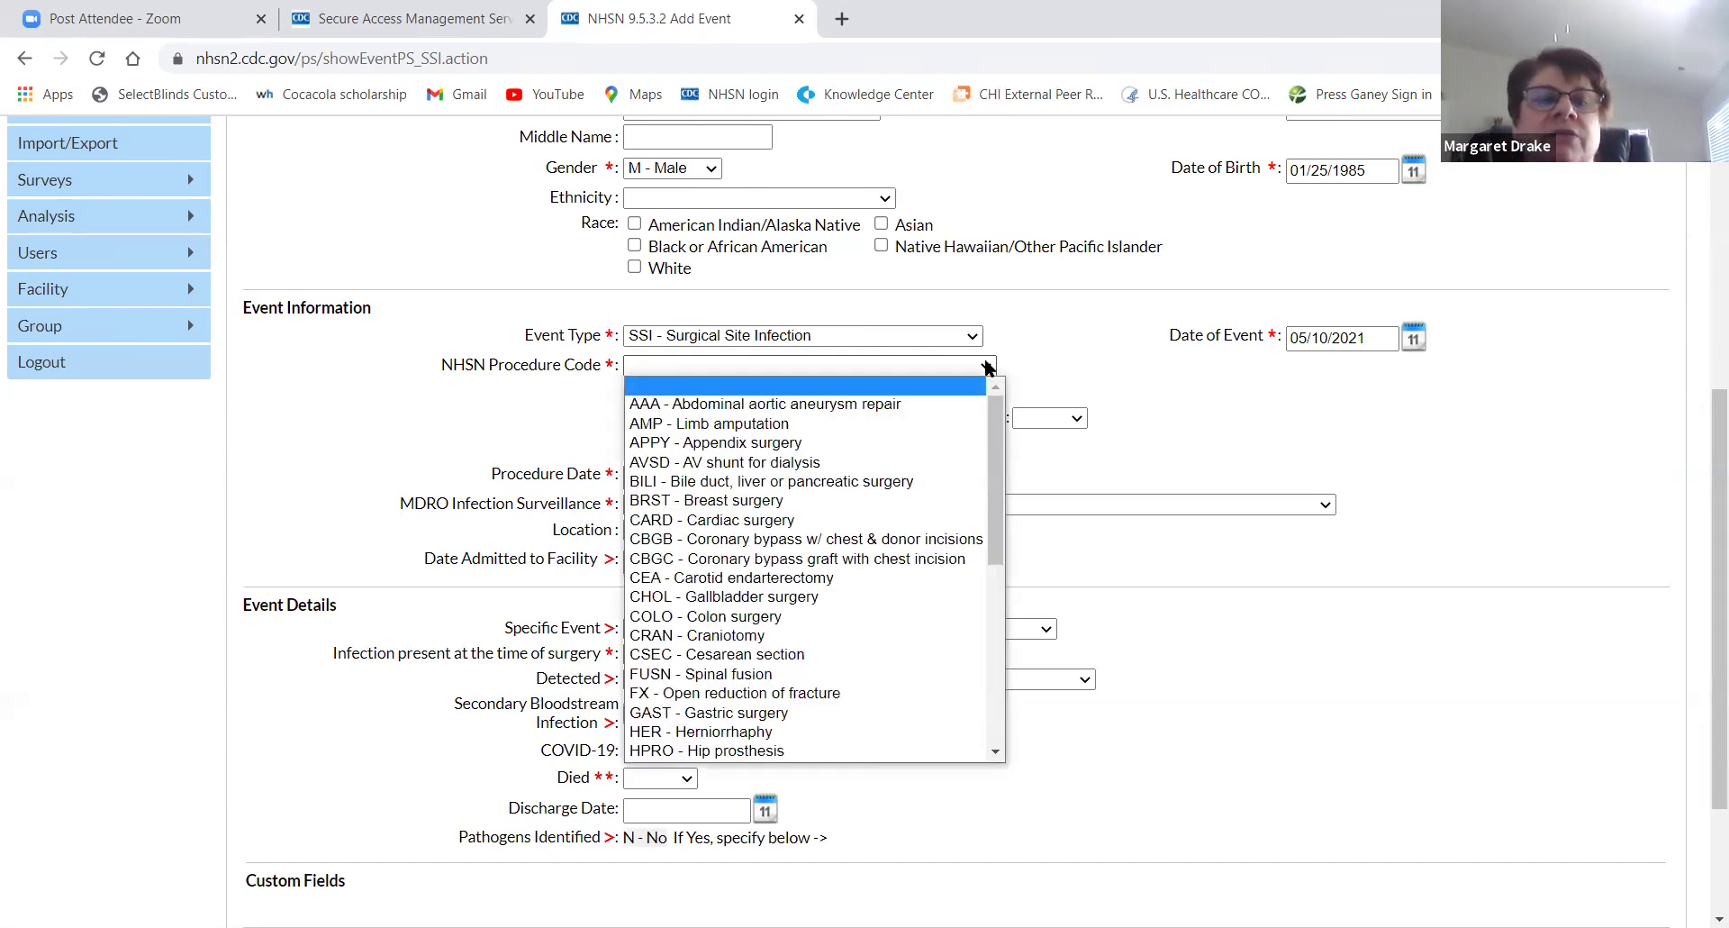
left_click(786, 751)
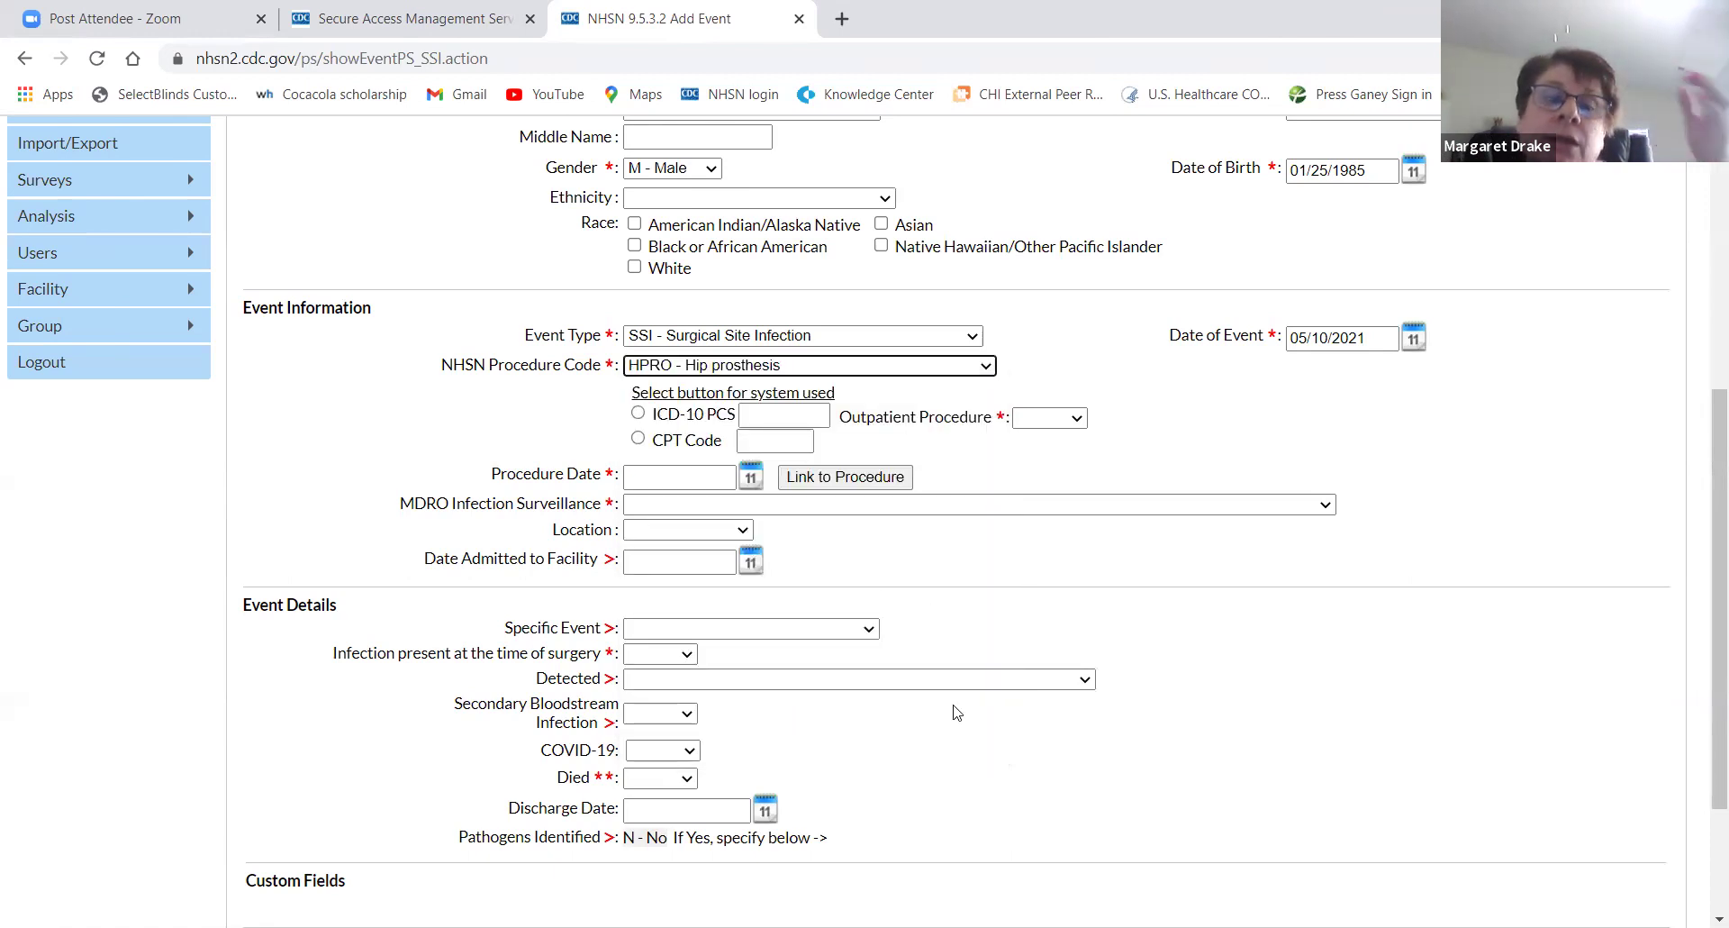
left_click(1079, 418)
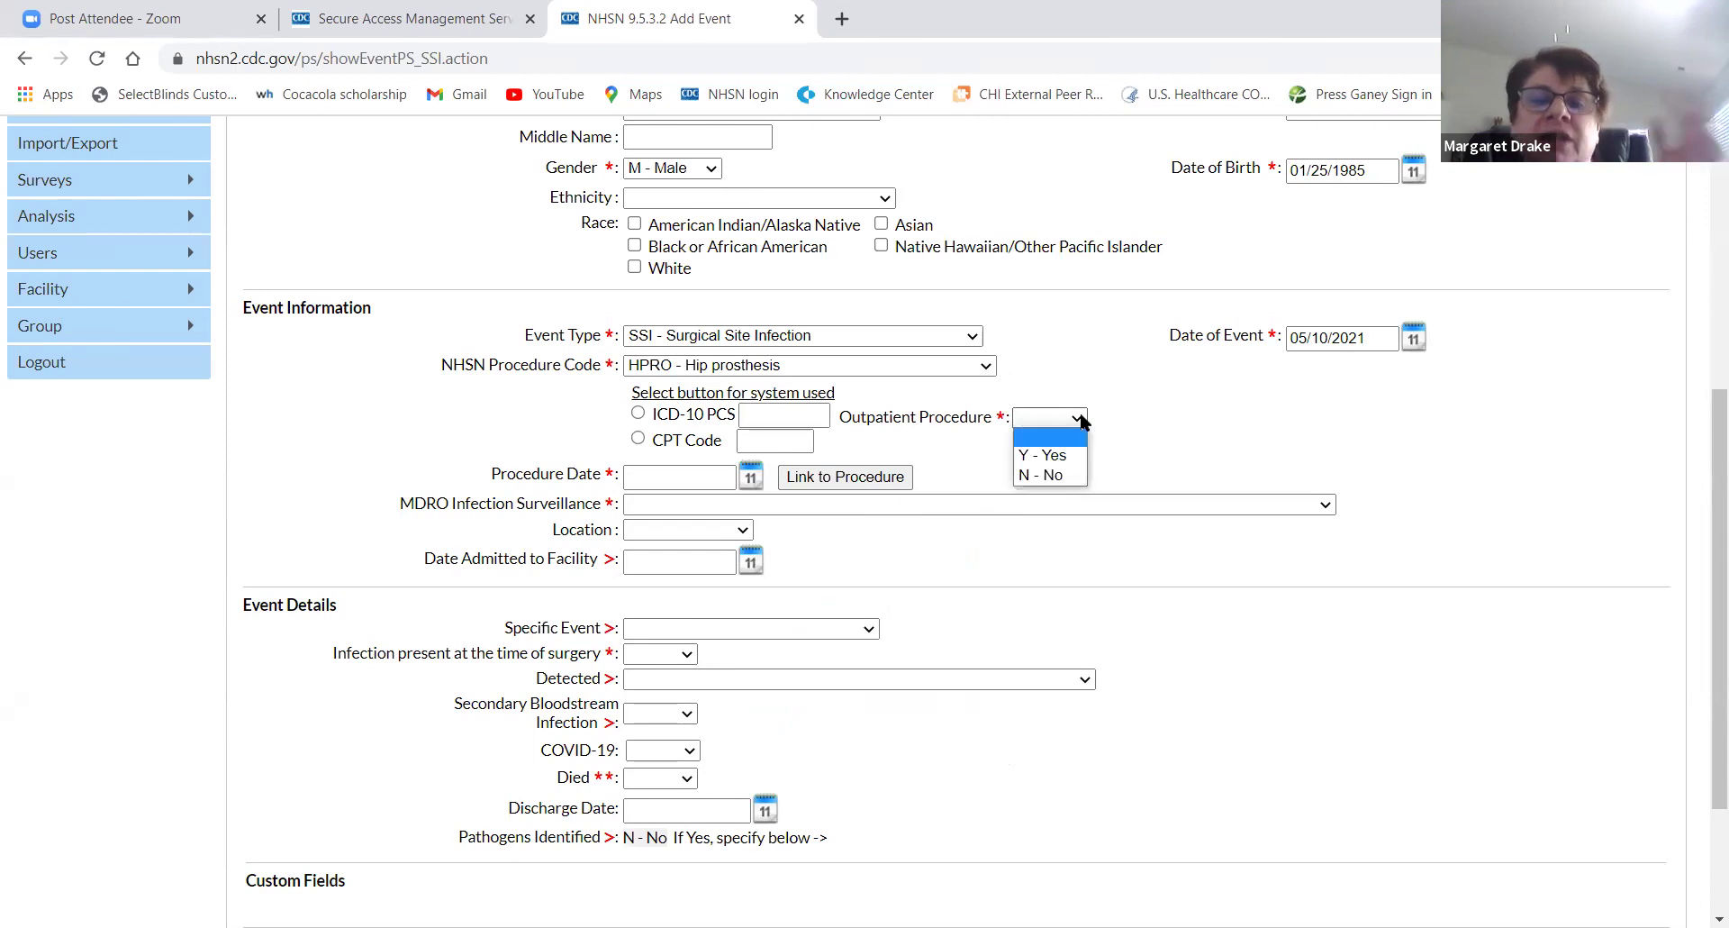
left_click(1039, 474)
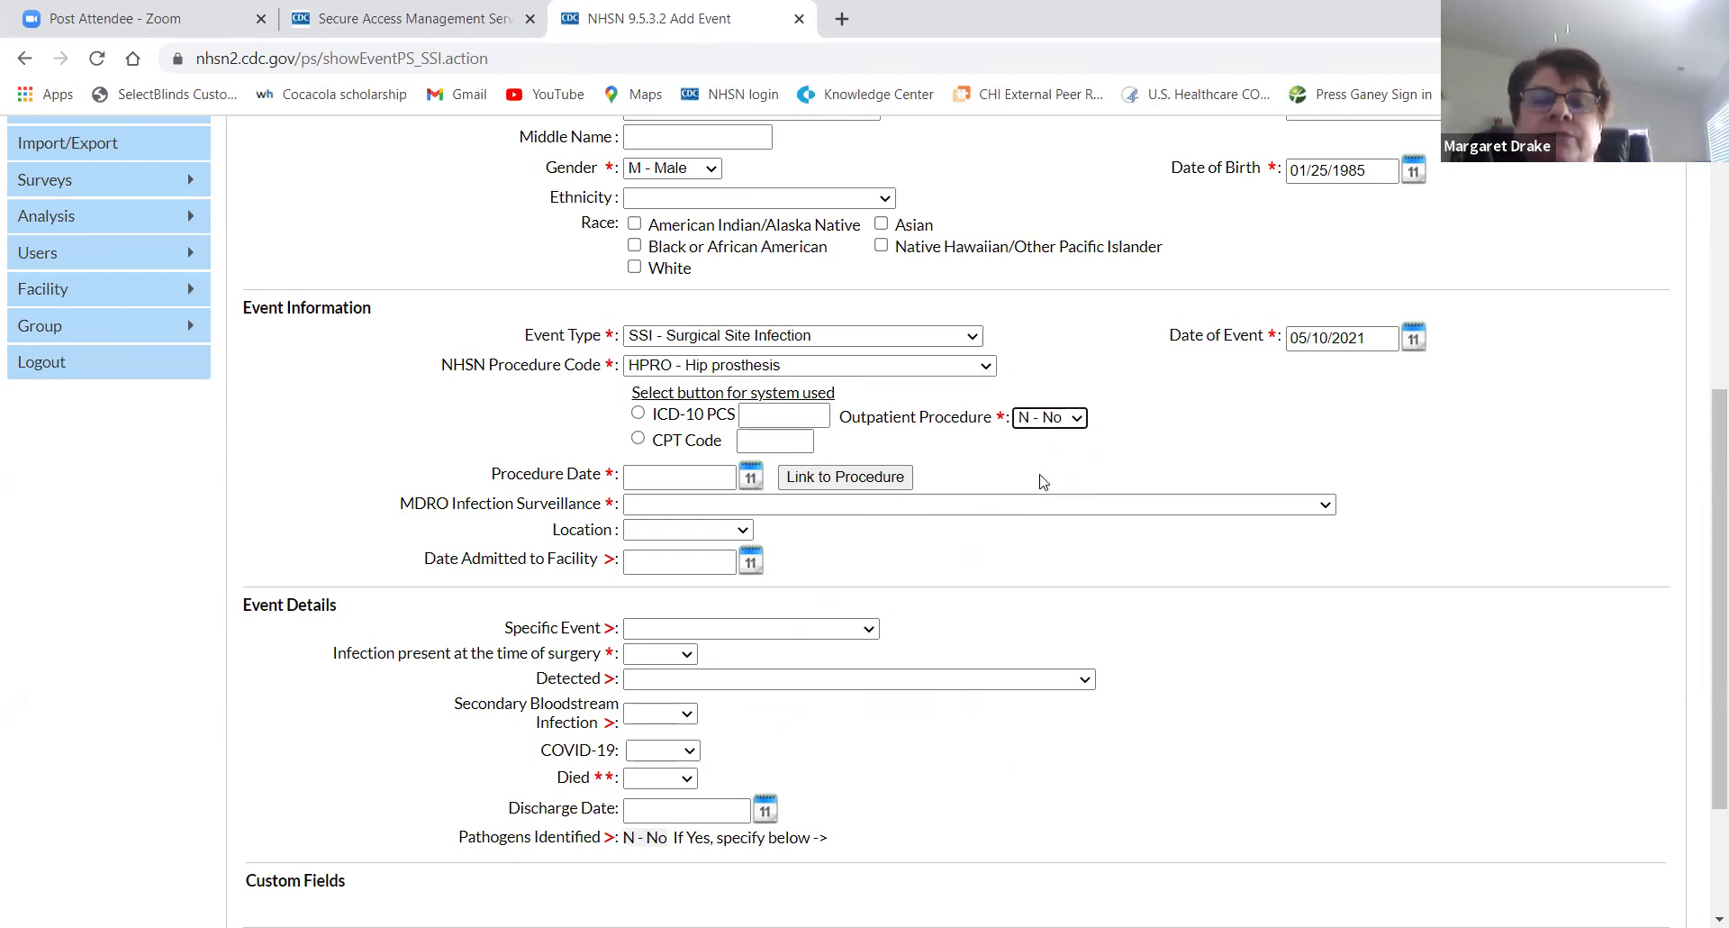
left_click(750, 477)
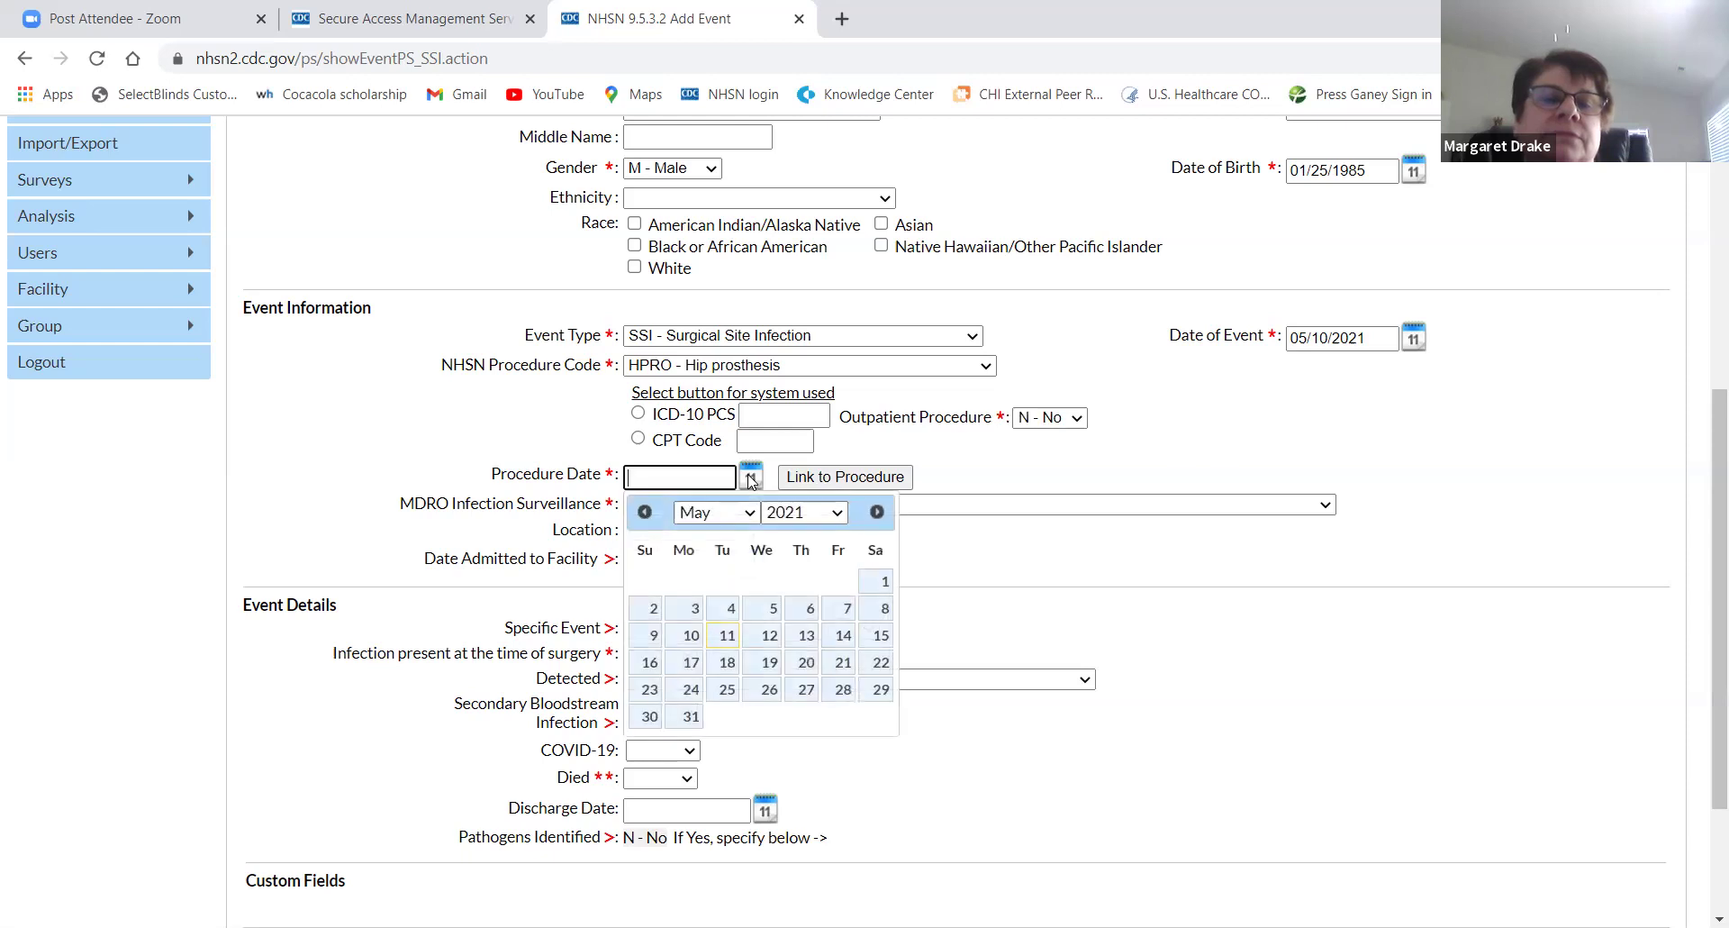
left_click(691, 608)
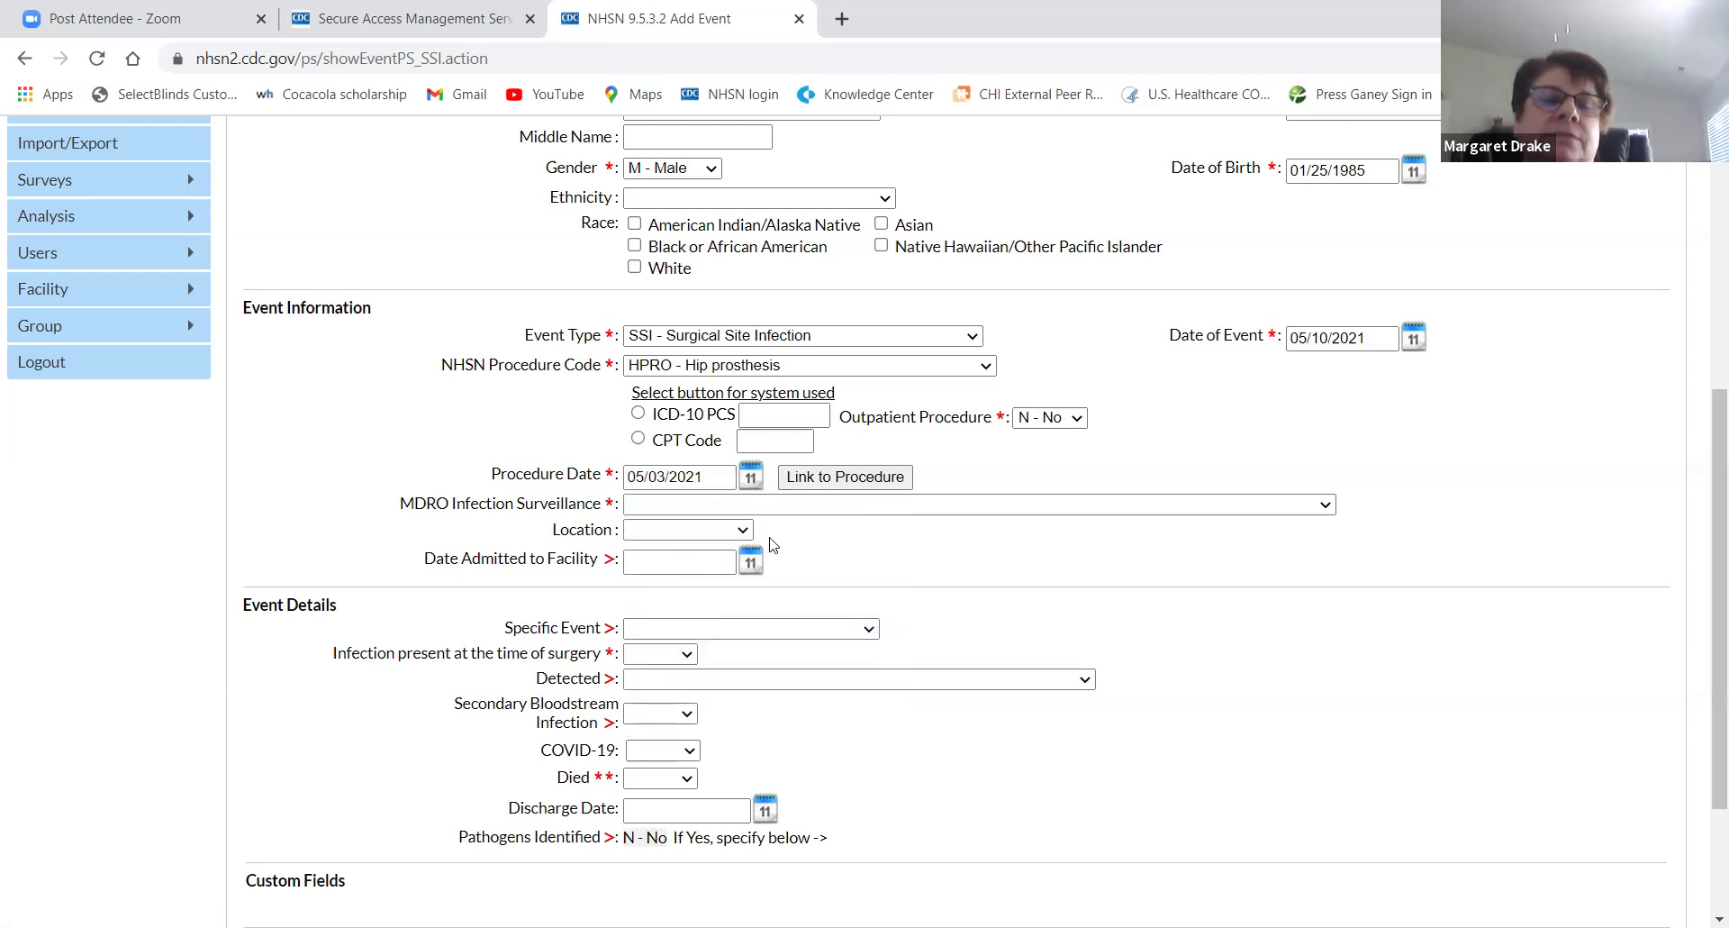
Link the event to the 05/03/2021 HPRO procedure and set MDRO Infection Surveillance to No, not in-plan for the MDRO/CDI Module
left_click(853, 479)
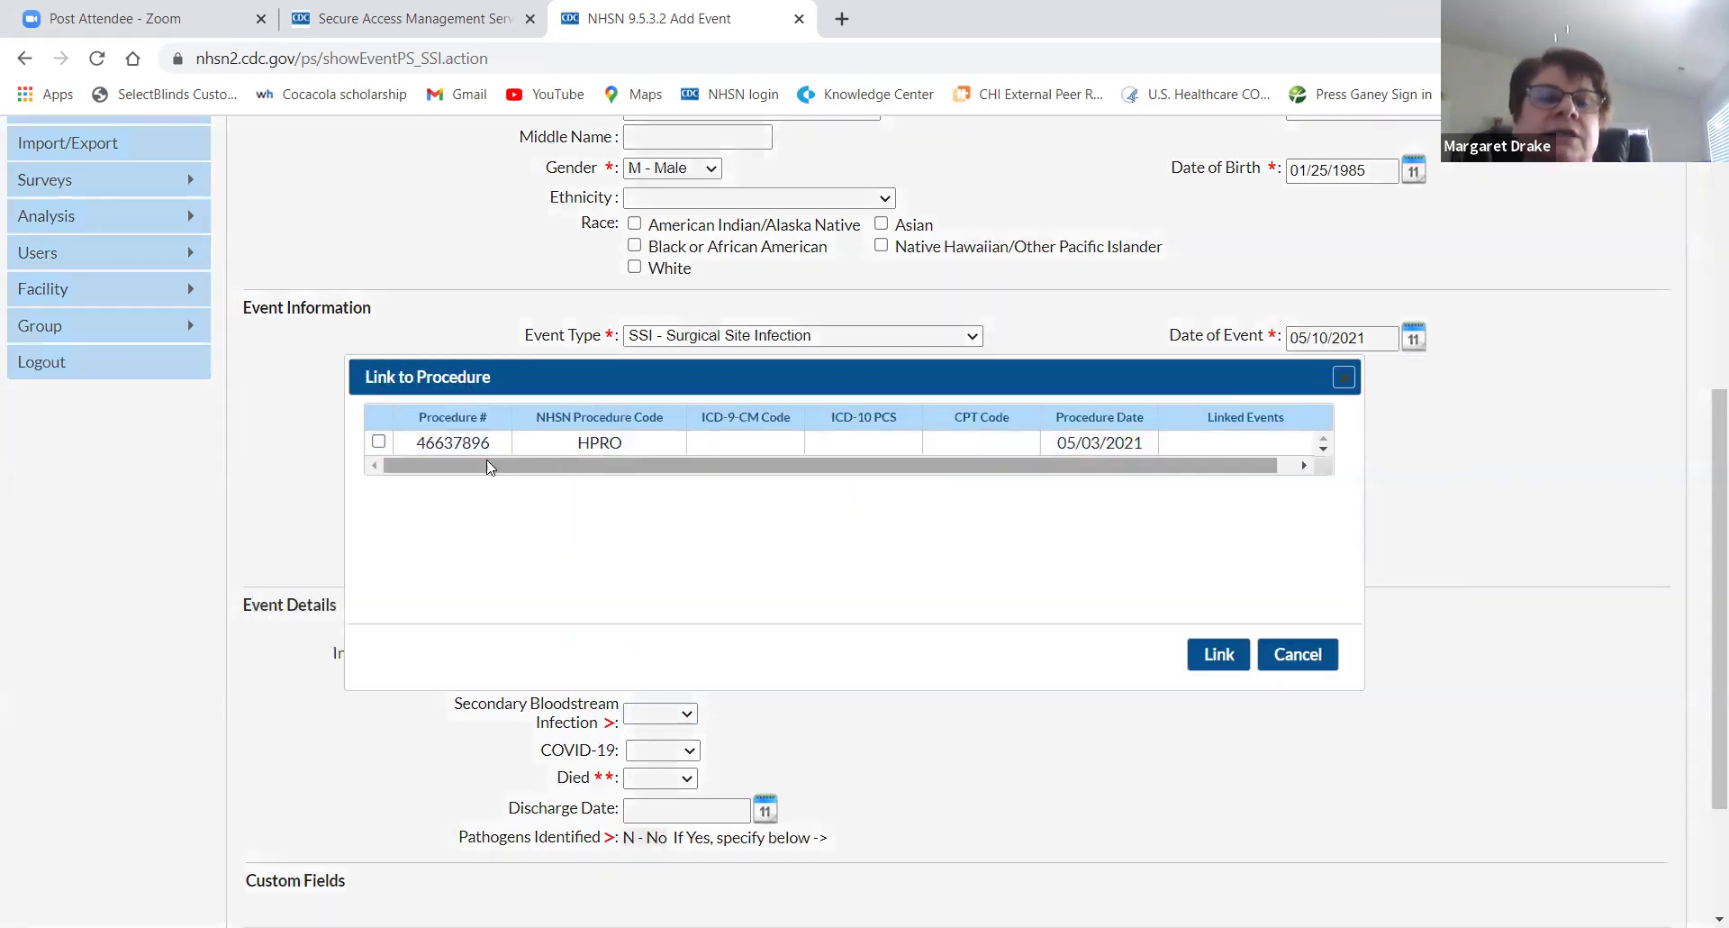
left_click(378, 442)
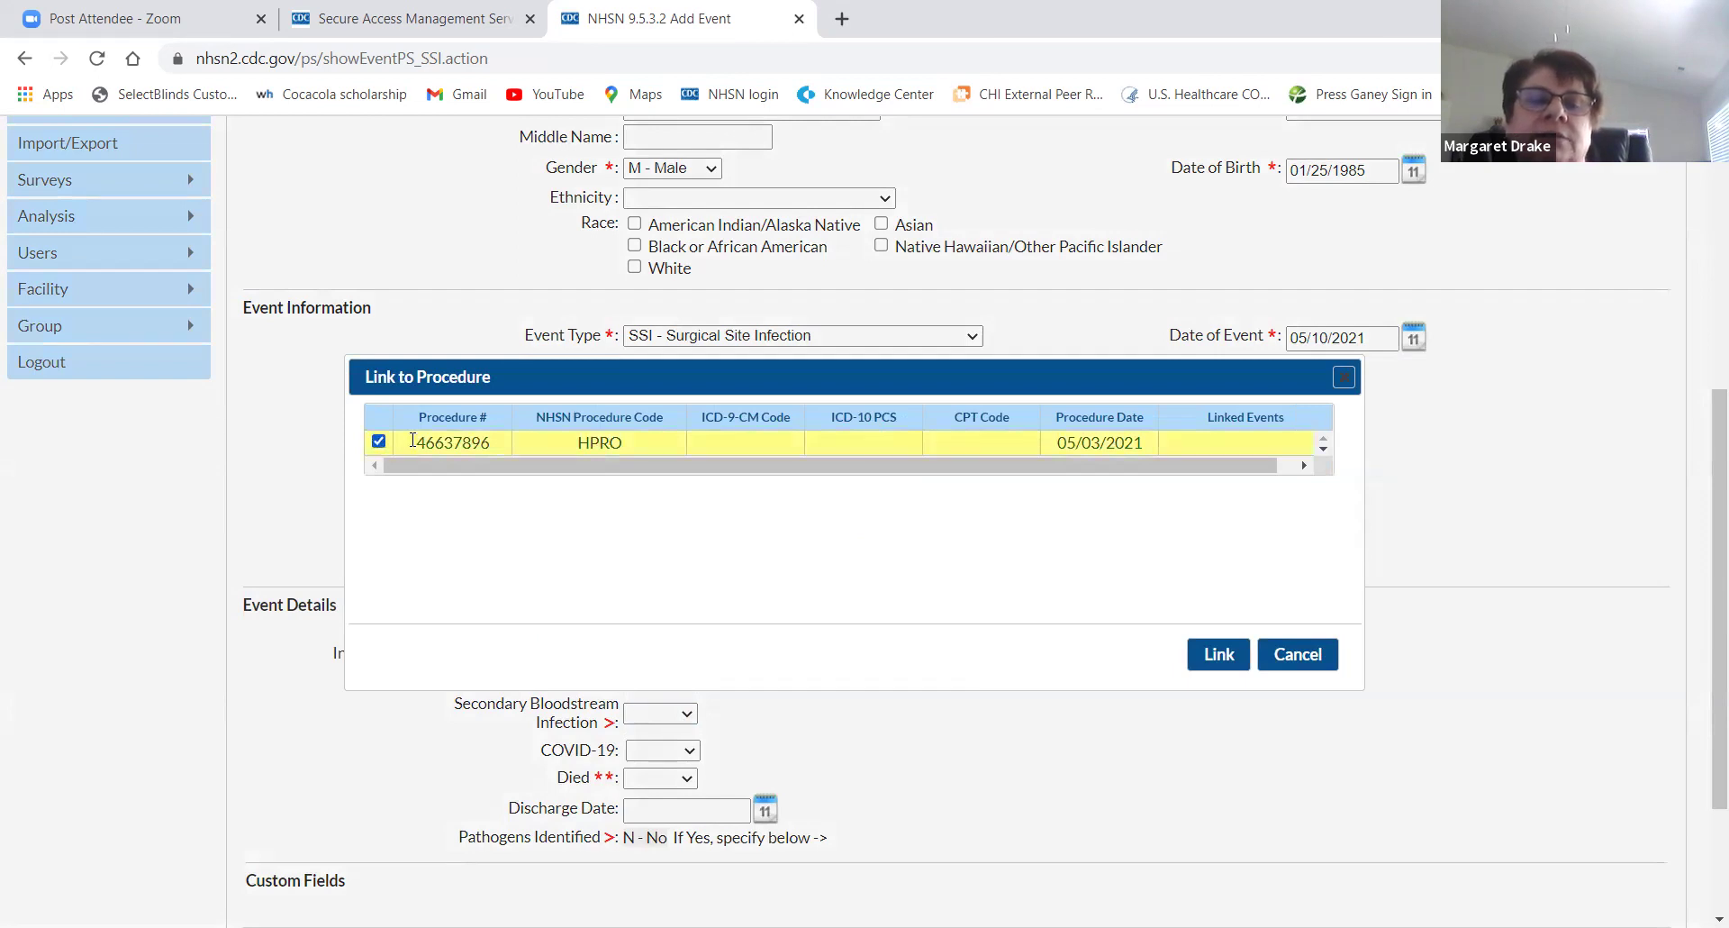
left_click(1217, 655)
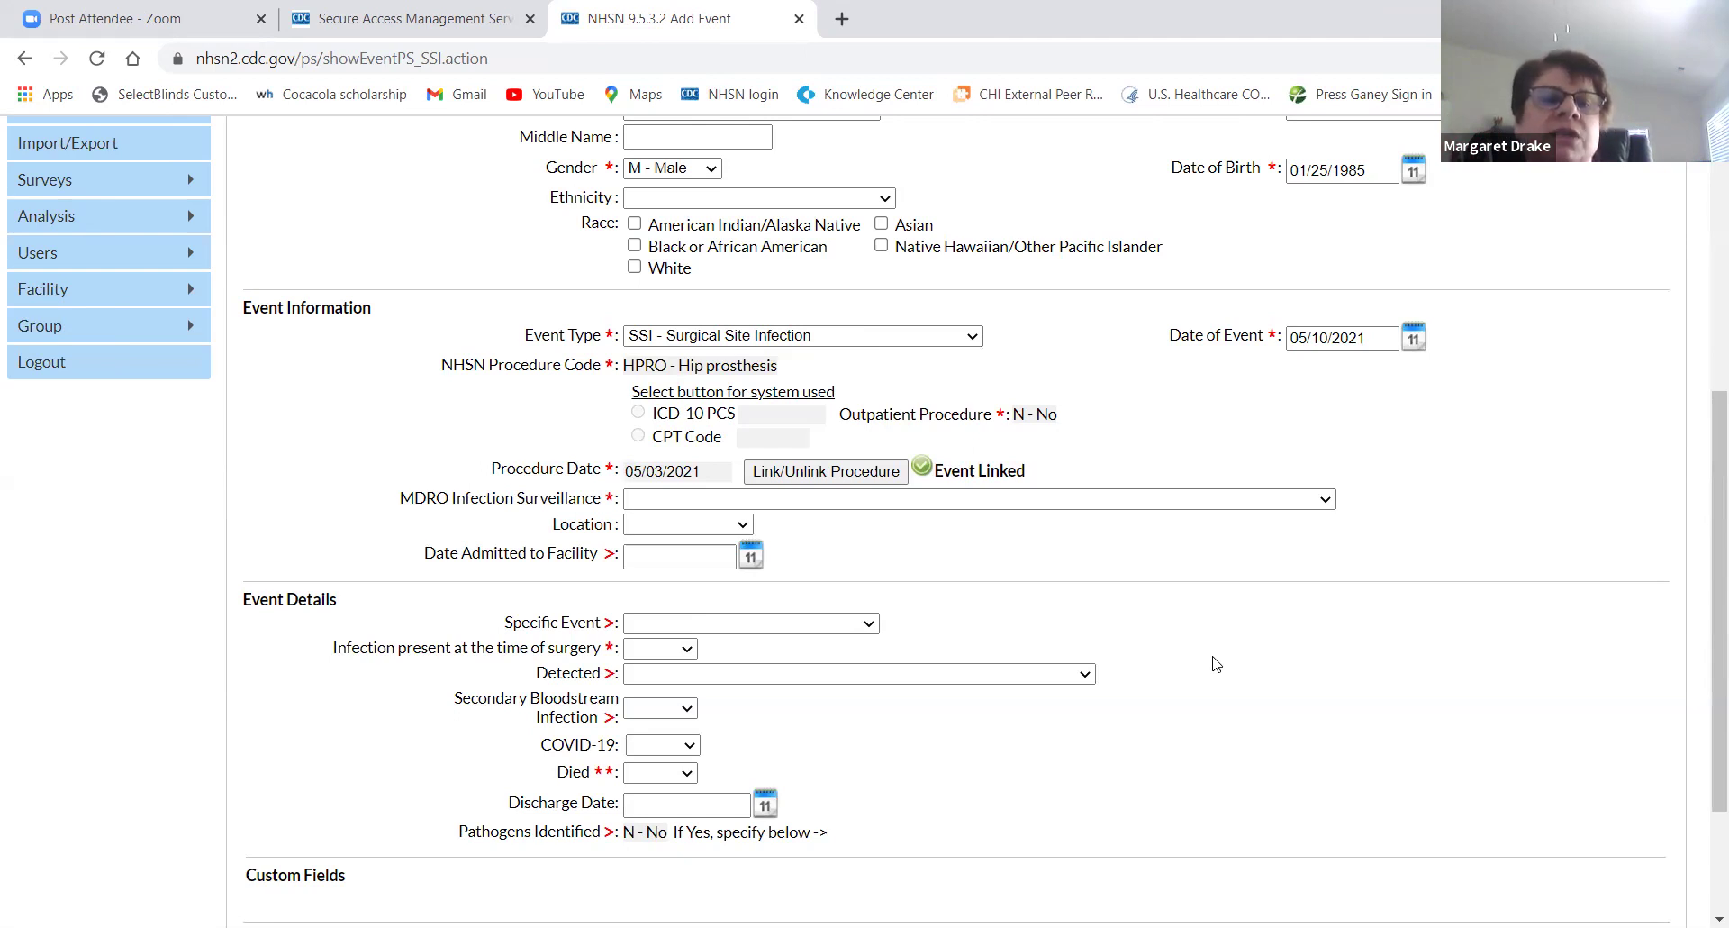
left_click(1320, 501)
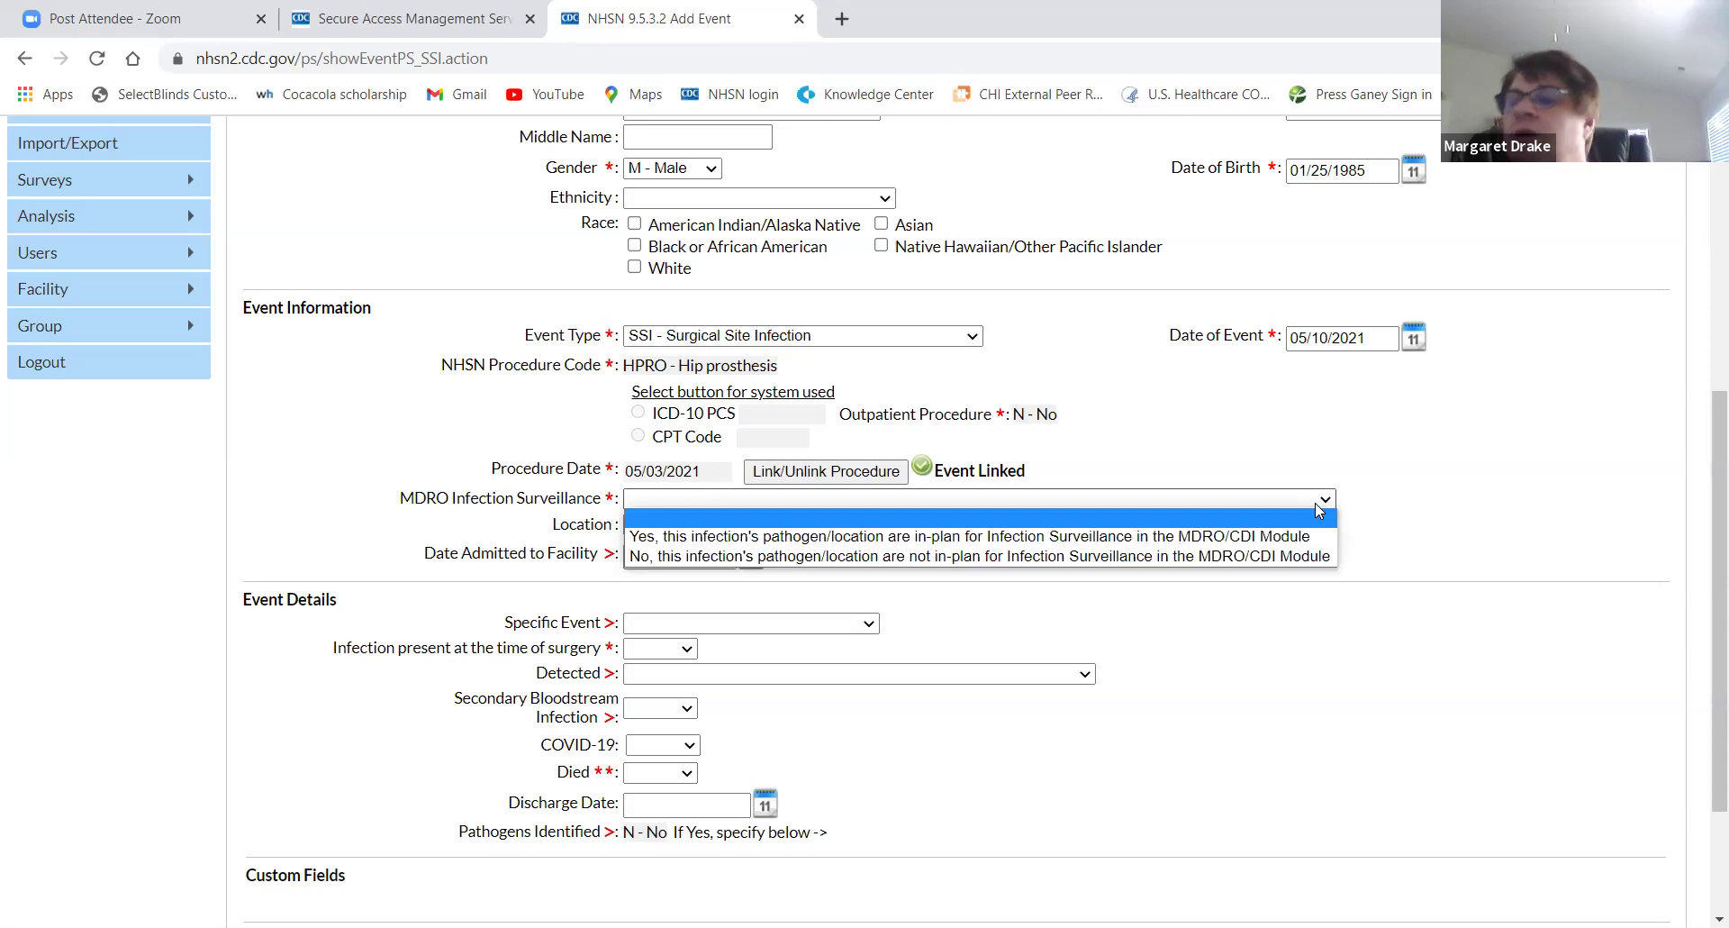
left_click(1274, 554)
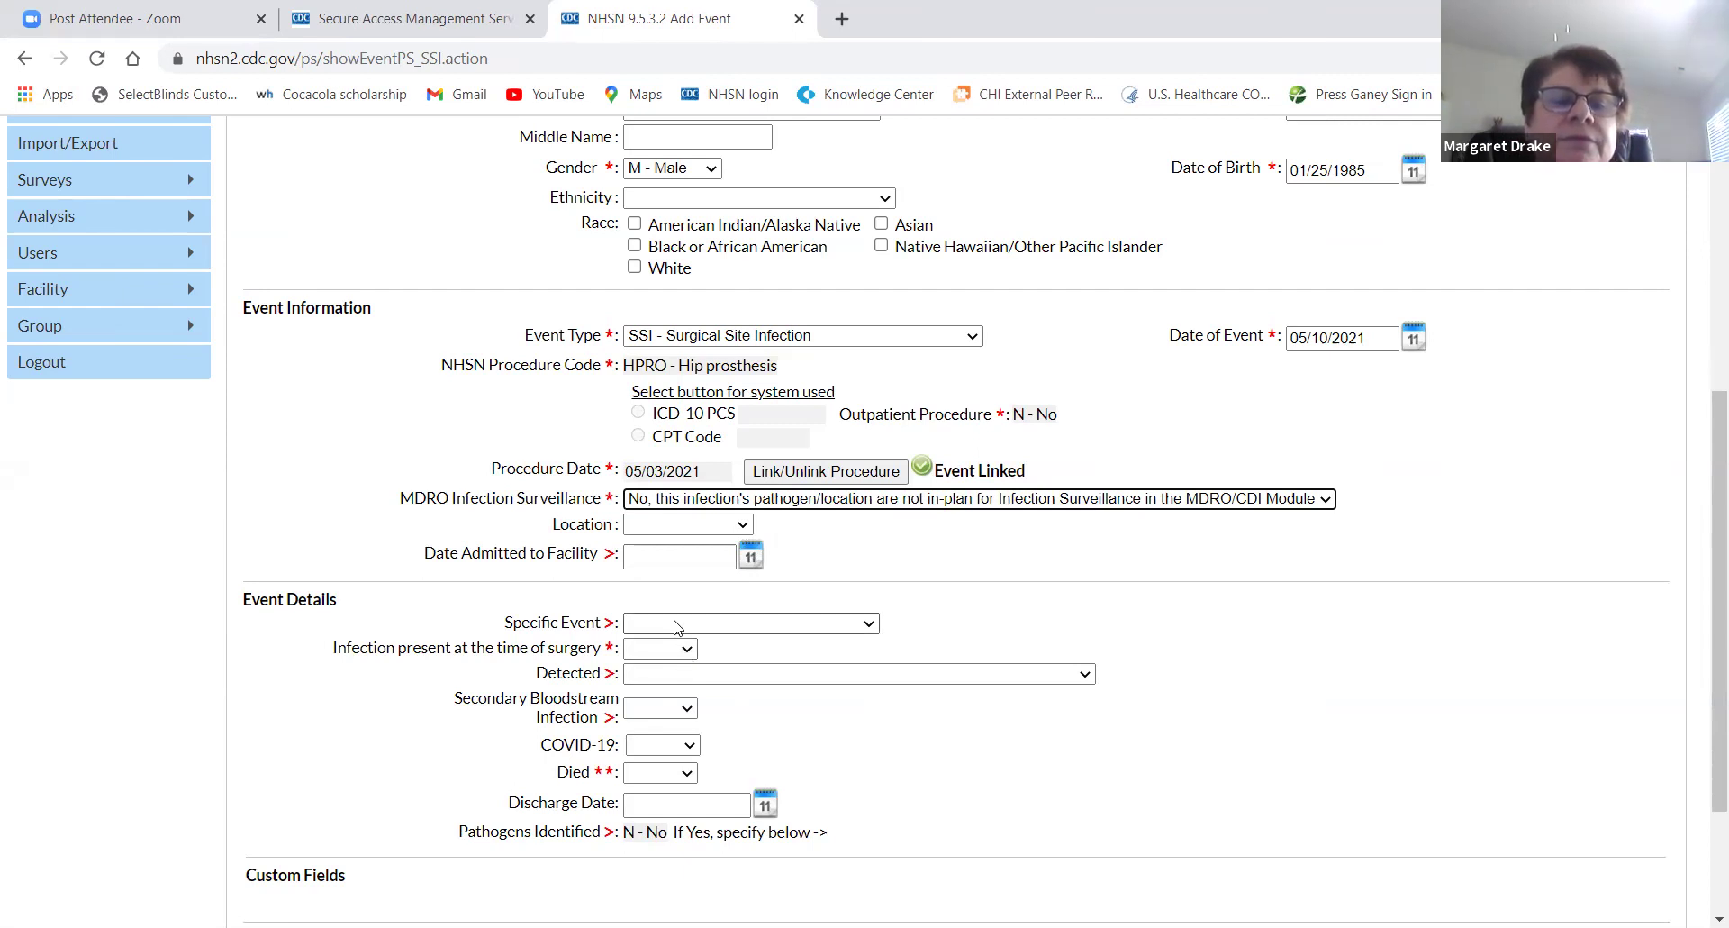
Set the specific event to DIP - Deep Incisional Primary and infection present at the time of surgery to No
left_click(678, 623)
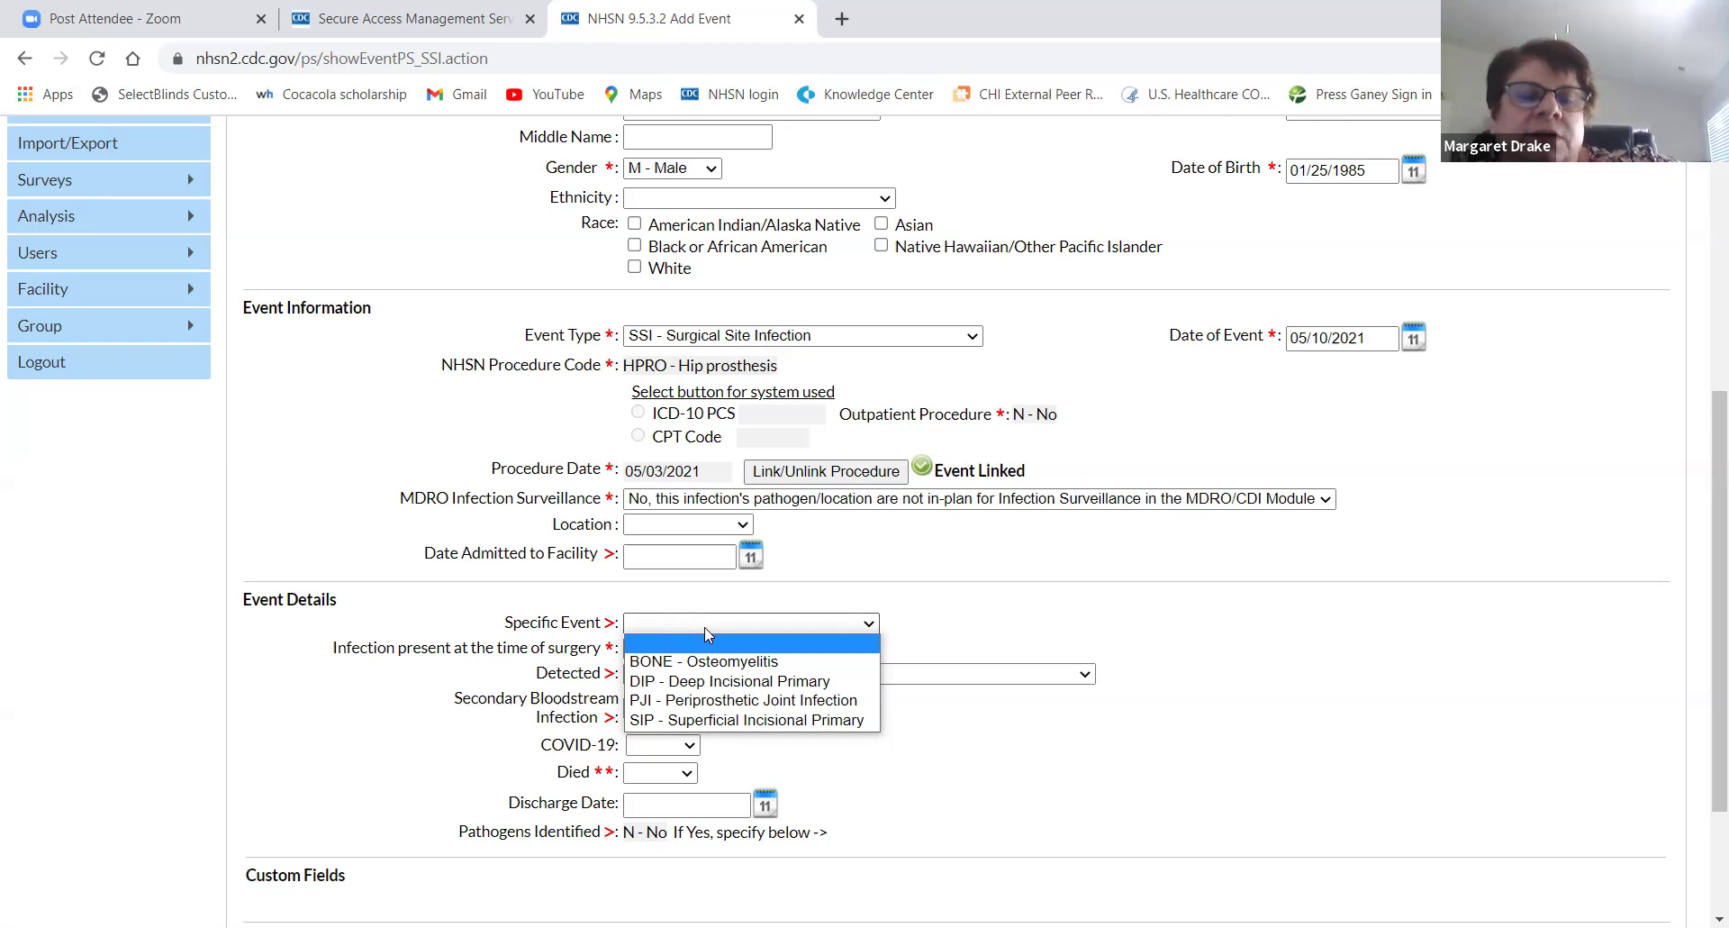
left_click(725, 683)
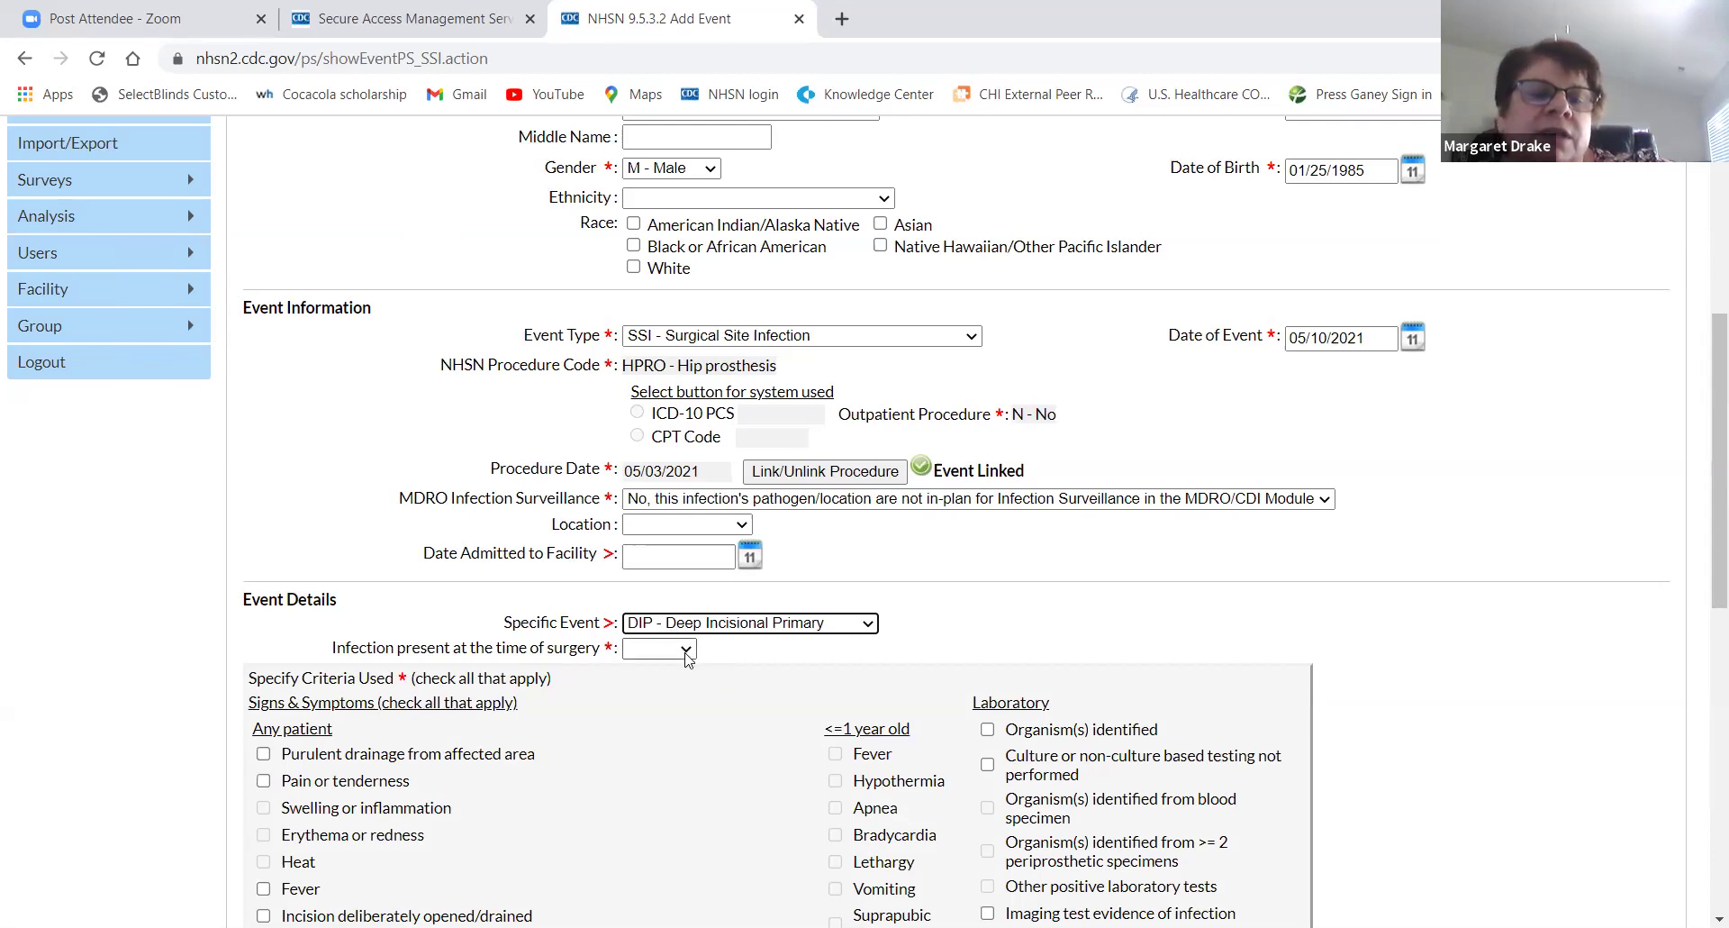
left_click(687, 650)
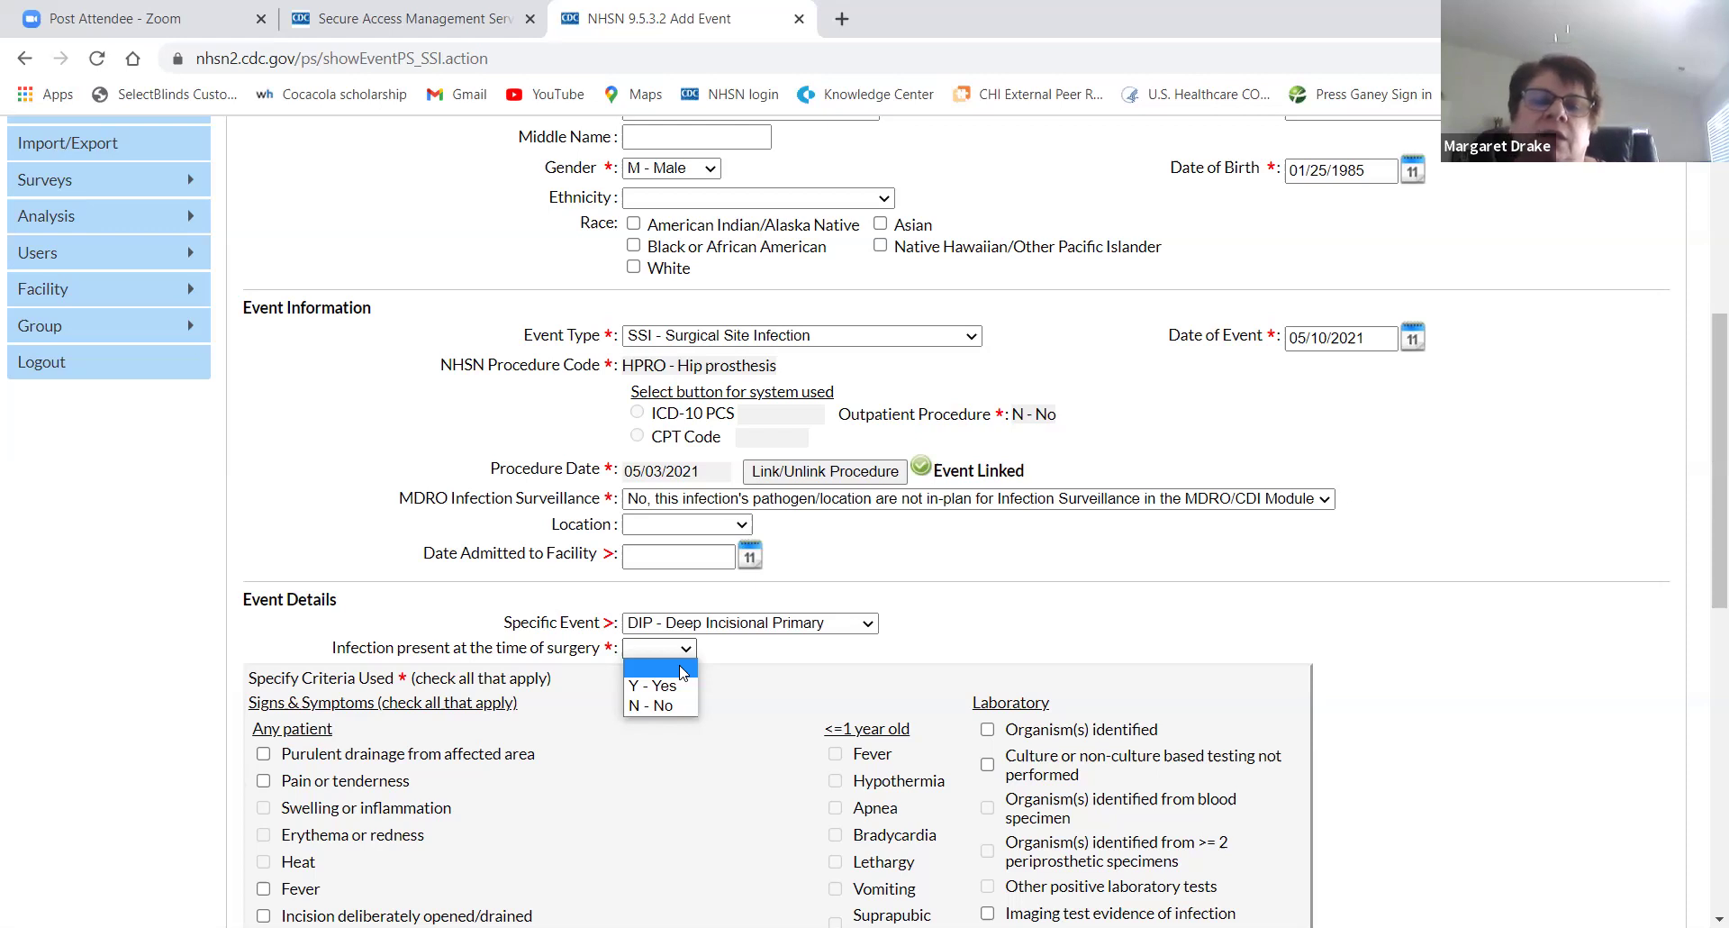
left_click(682, 669)
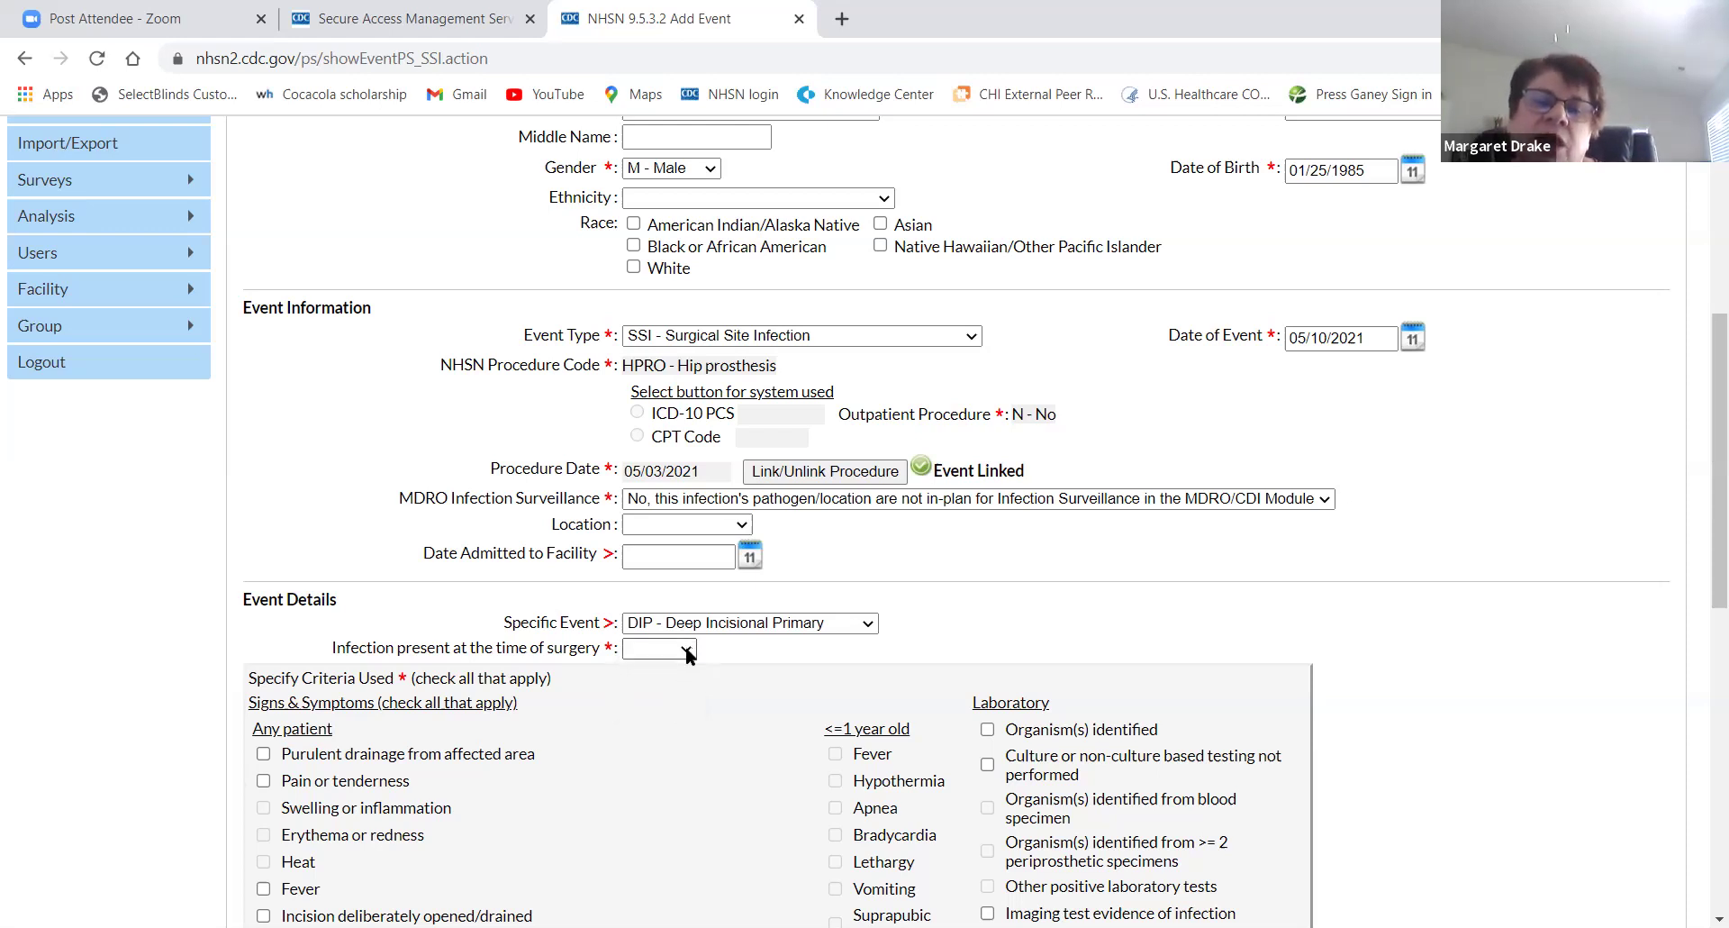
left_click(685, 648)
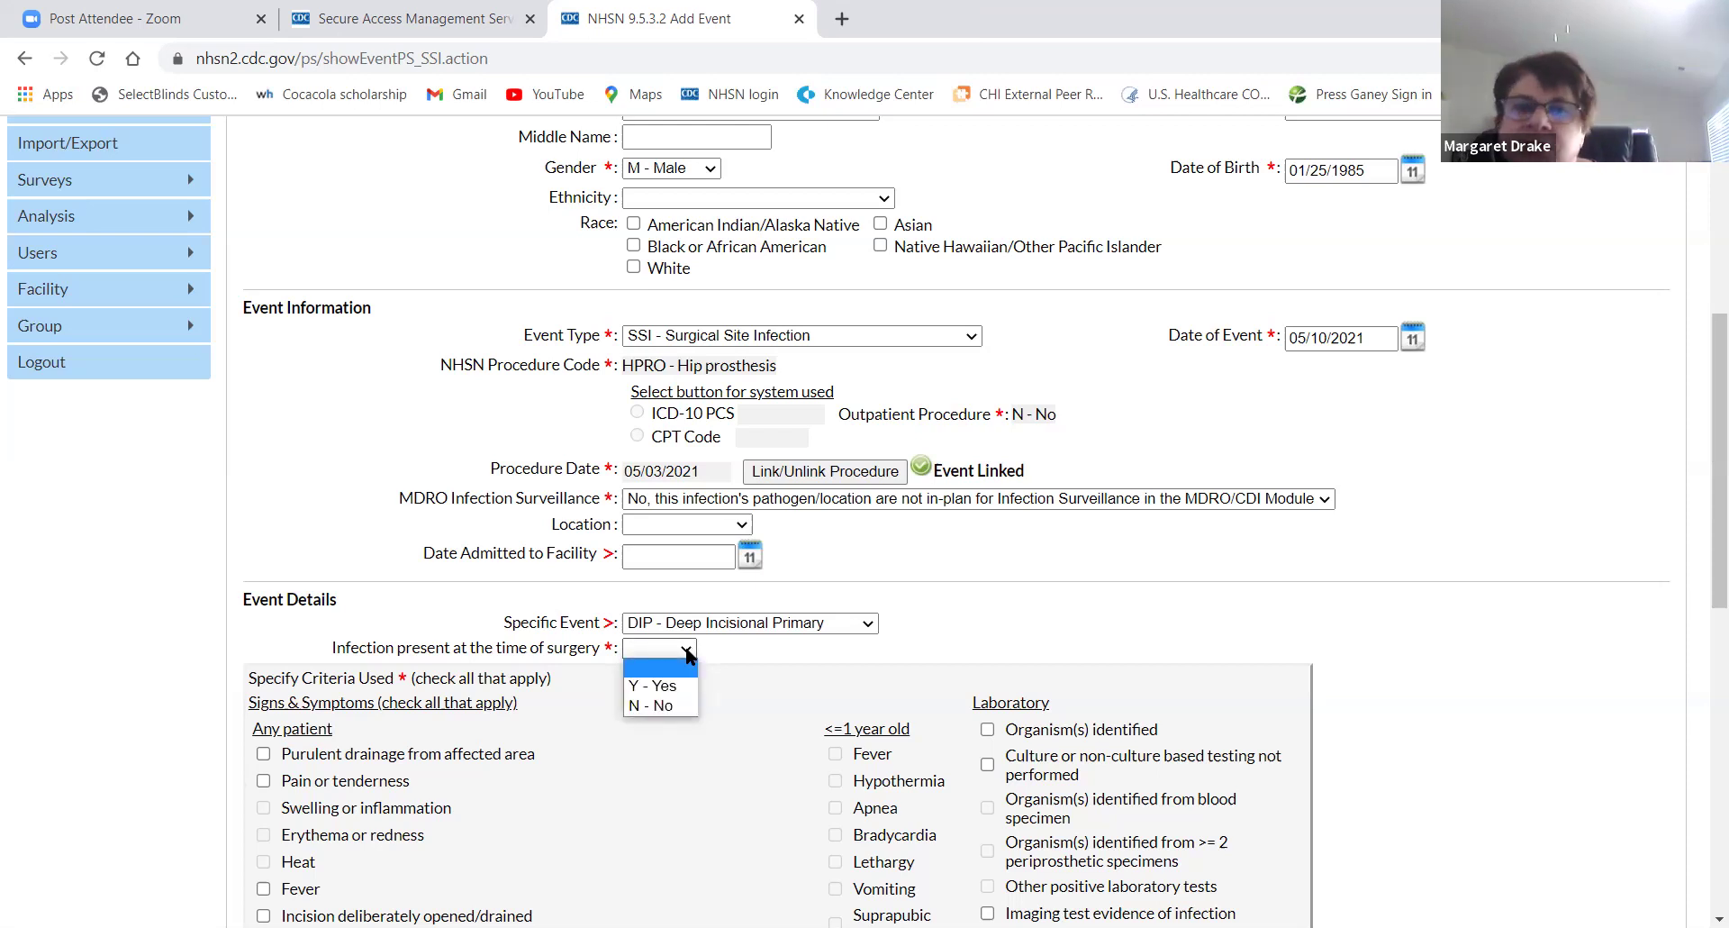
left_click(667, 706)
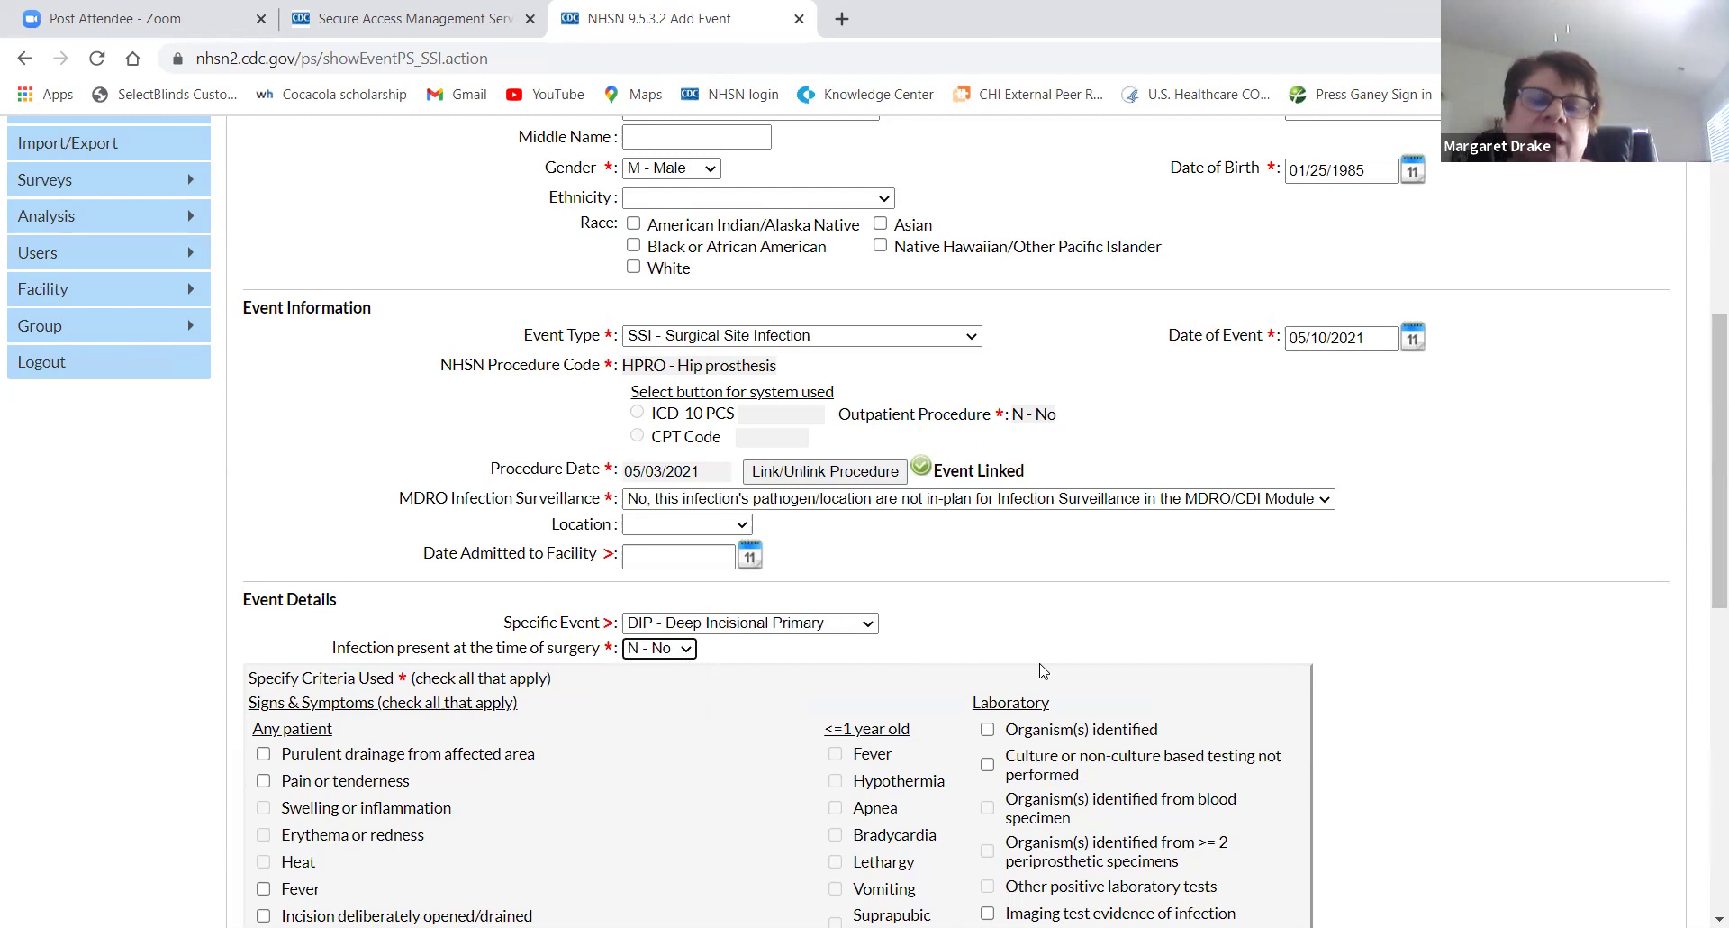
Mark the criteria used: purulent drainage from affected area, fever, incision deliberately opened/drained, abscess, and imaging test evidence of infection
scroll(1043, 671, "down", 1)
scroll(1042, 671, "down", 3)
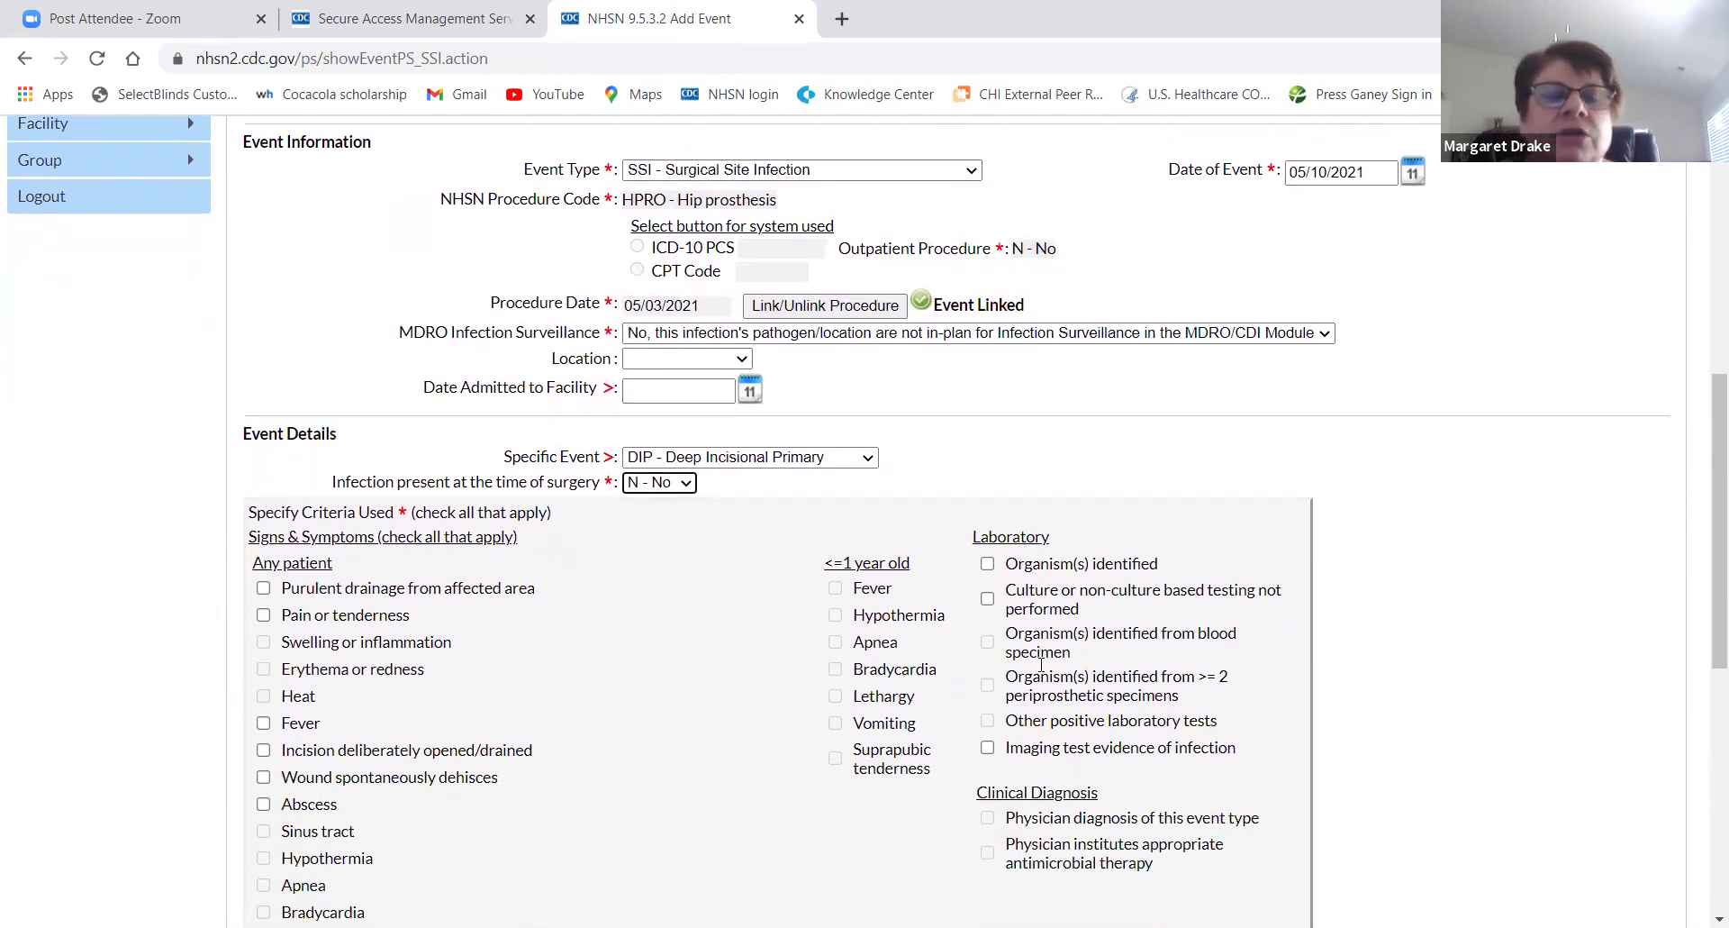
scroll(1040, 664, "down", 1)
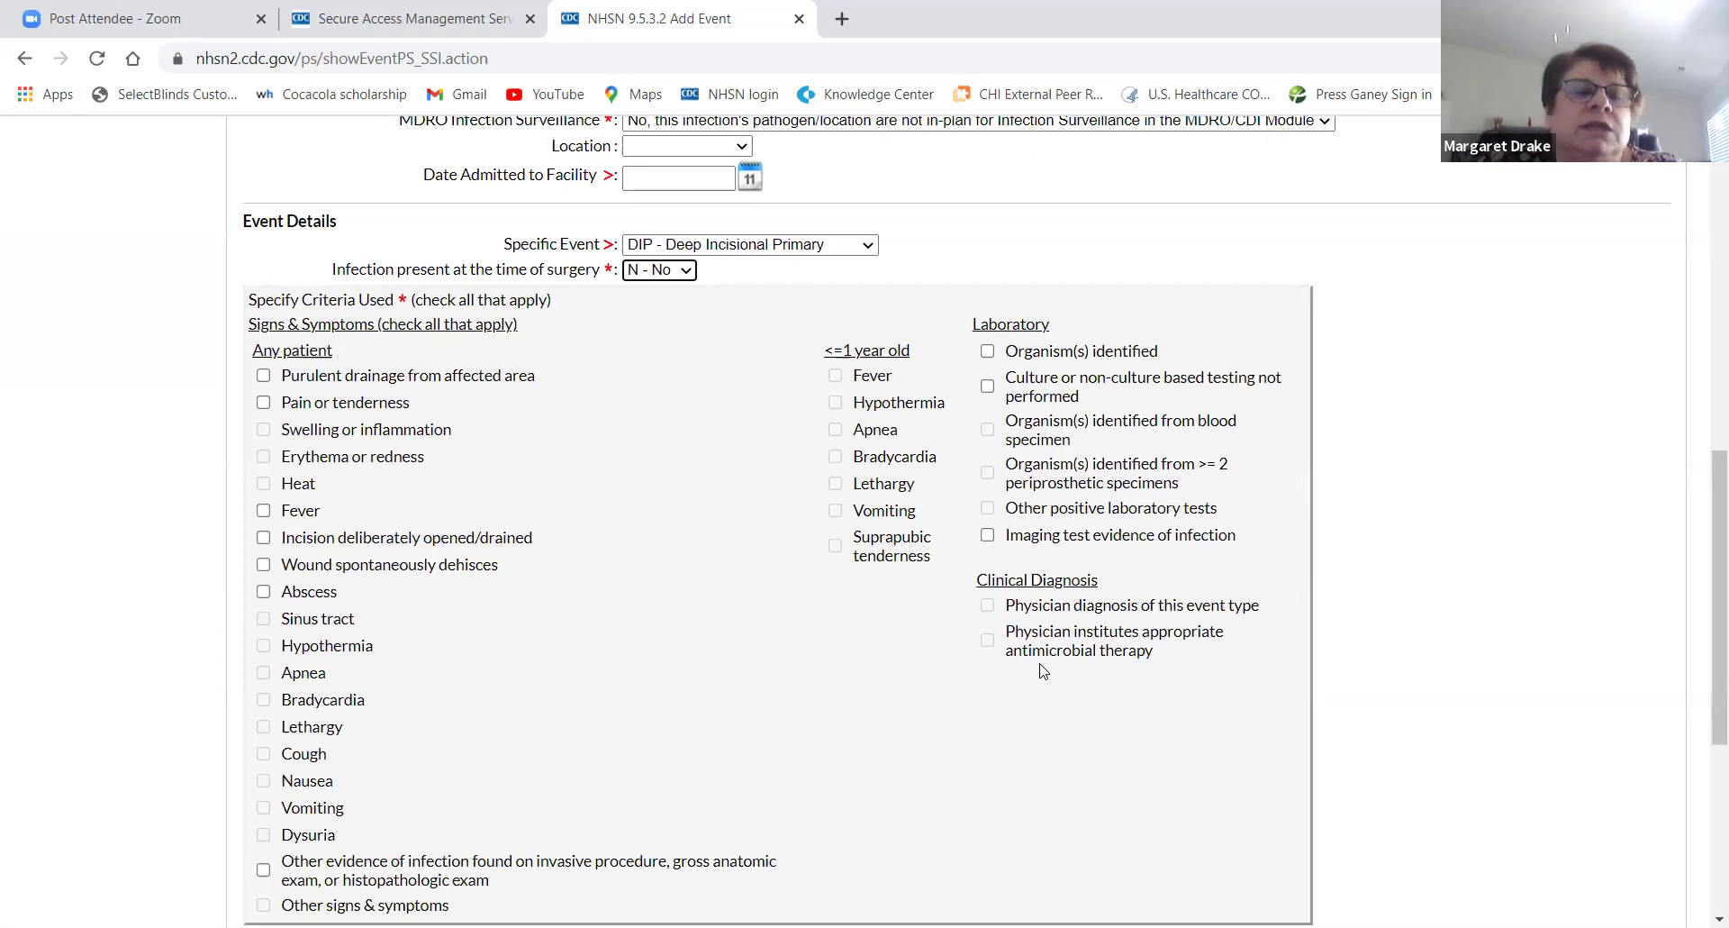
scroll(1043, 671, "down", 1)
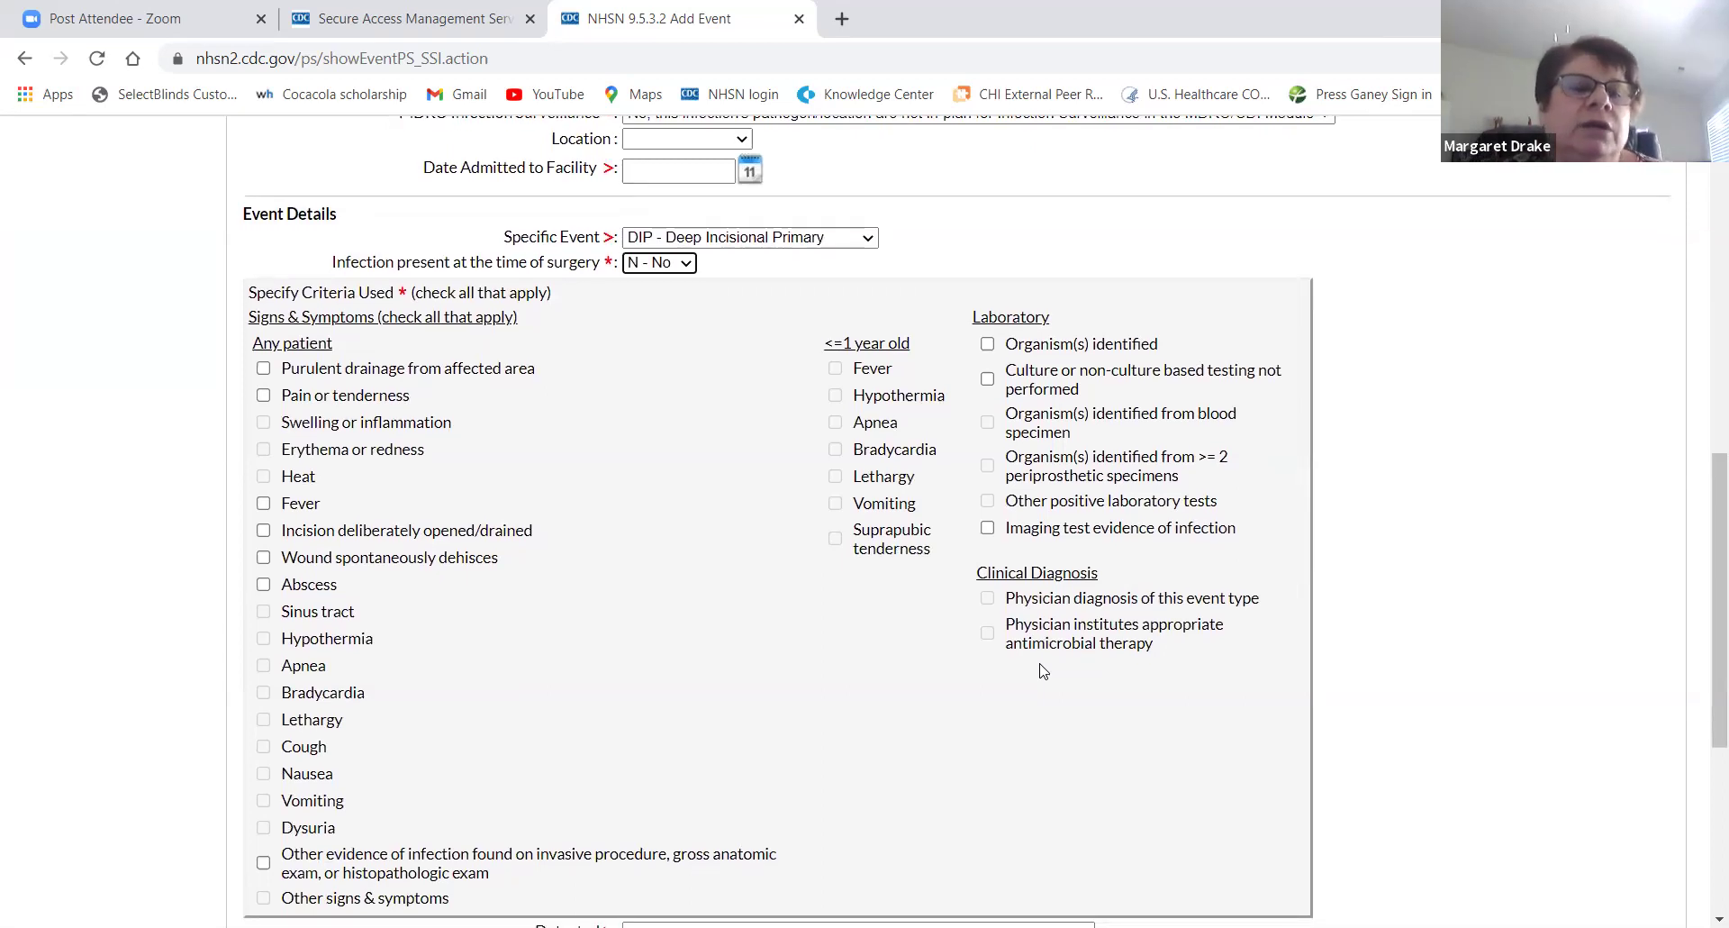
scroll(1042, 671, "down", 1)
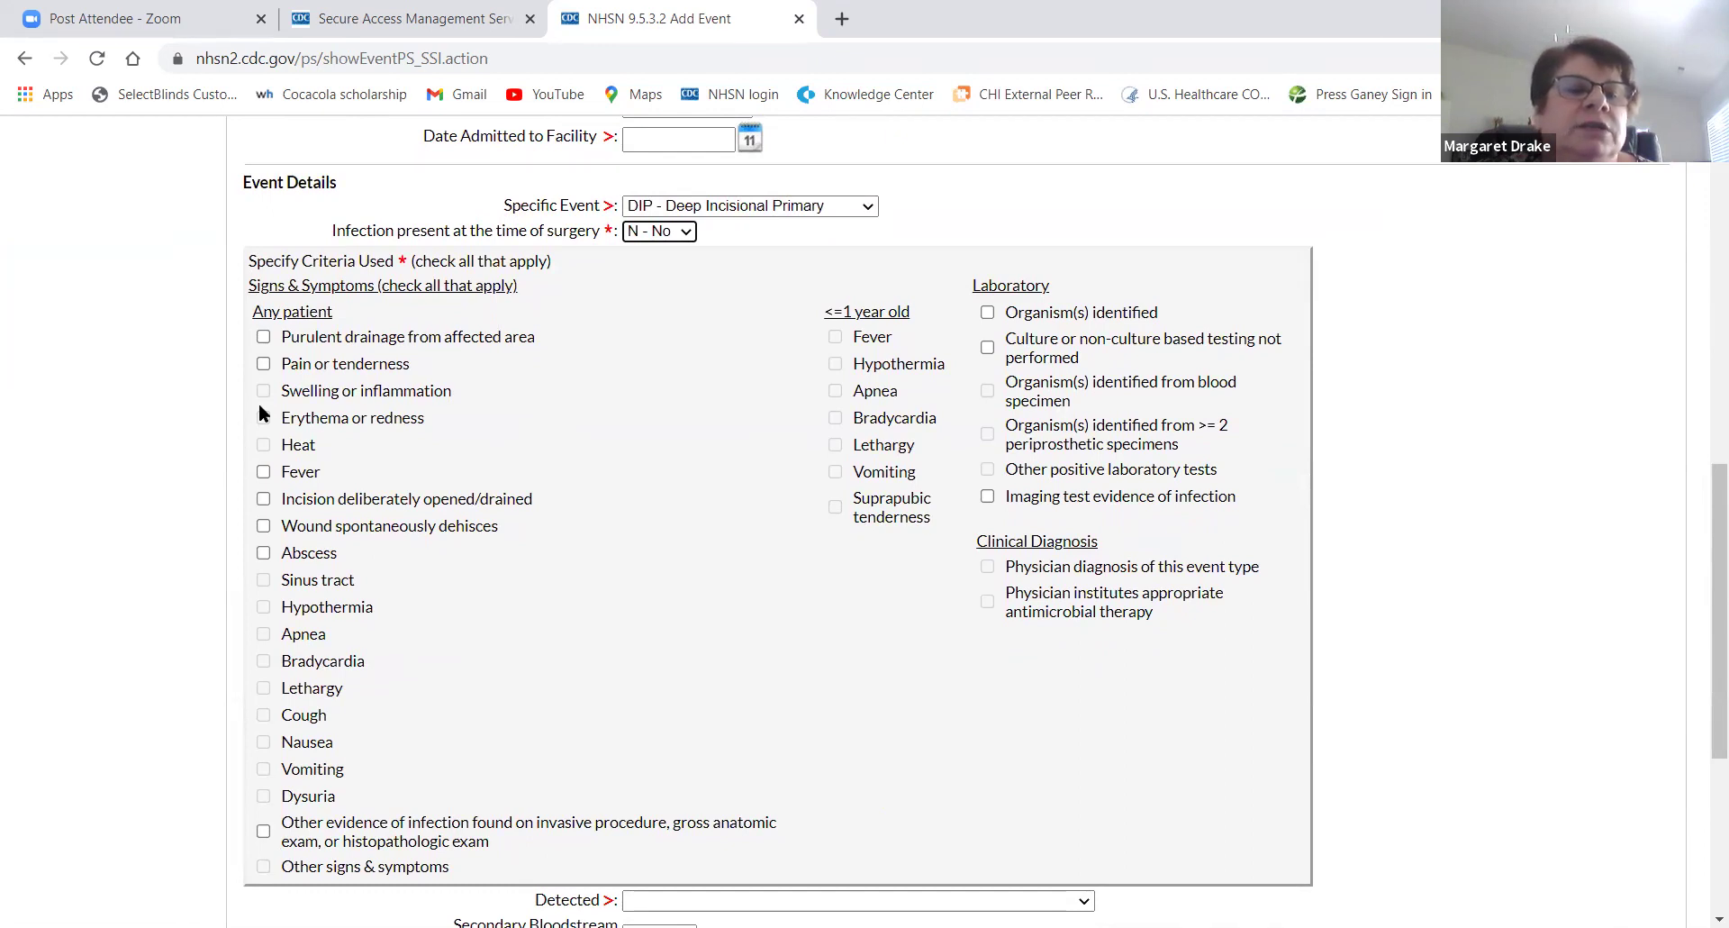
left_click(263, 337)
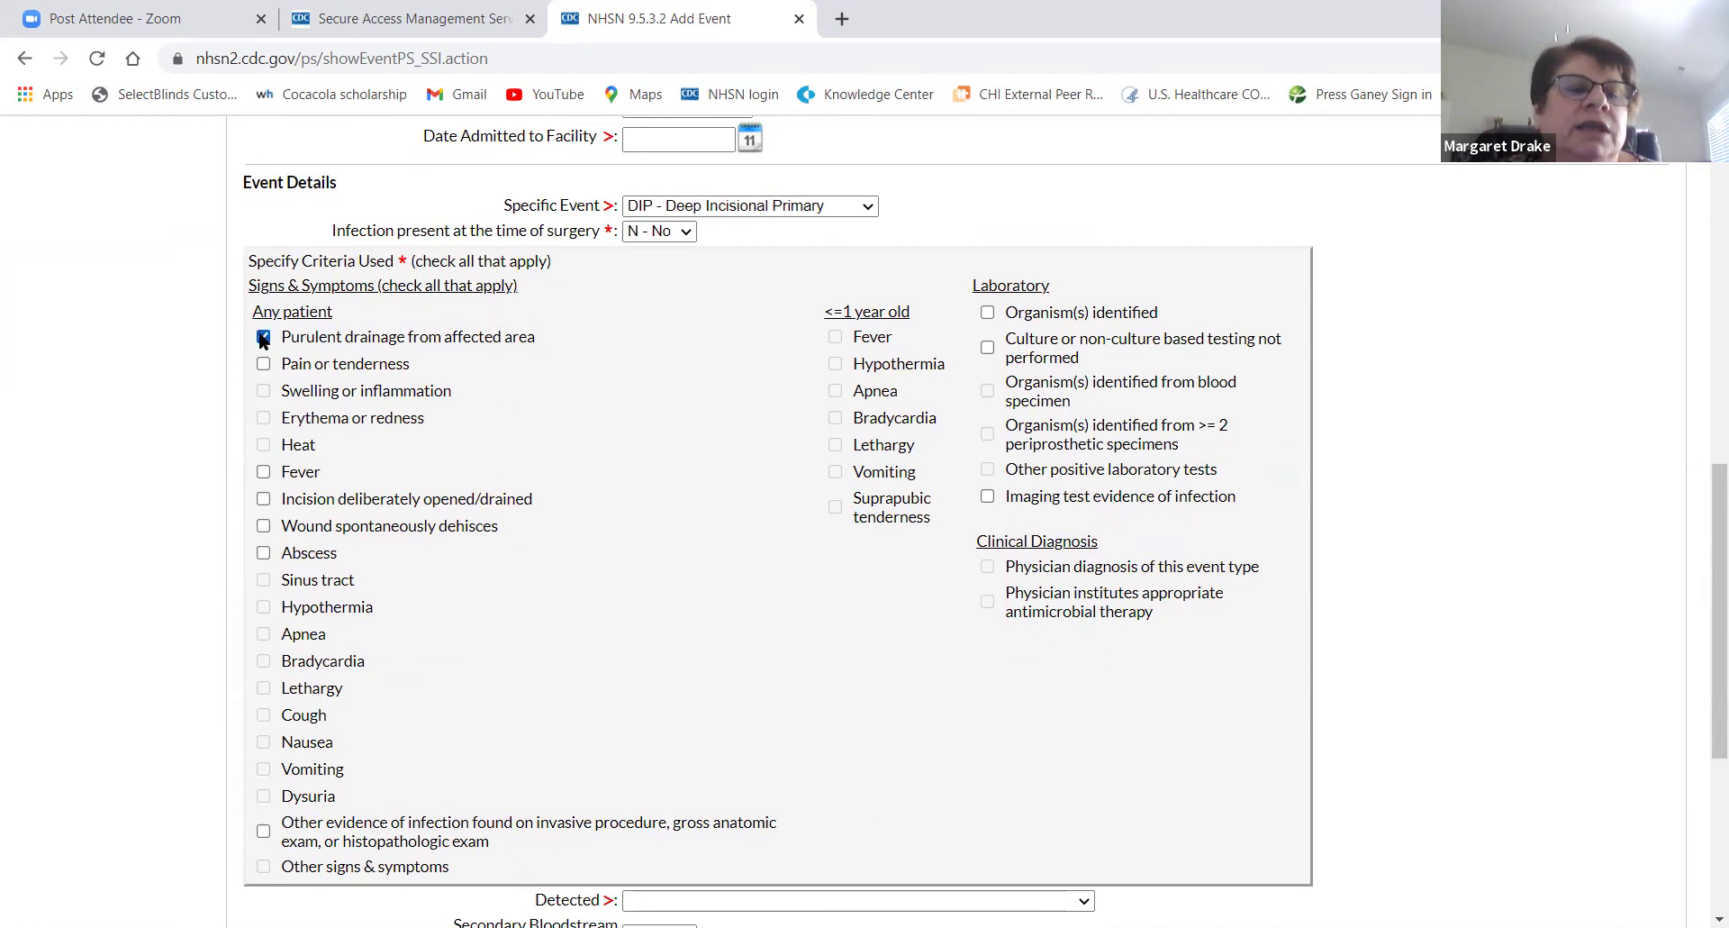
left_click(264, 472)
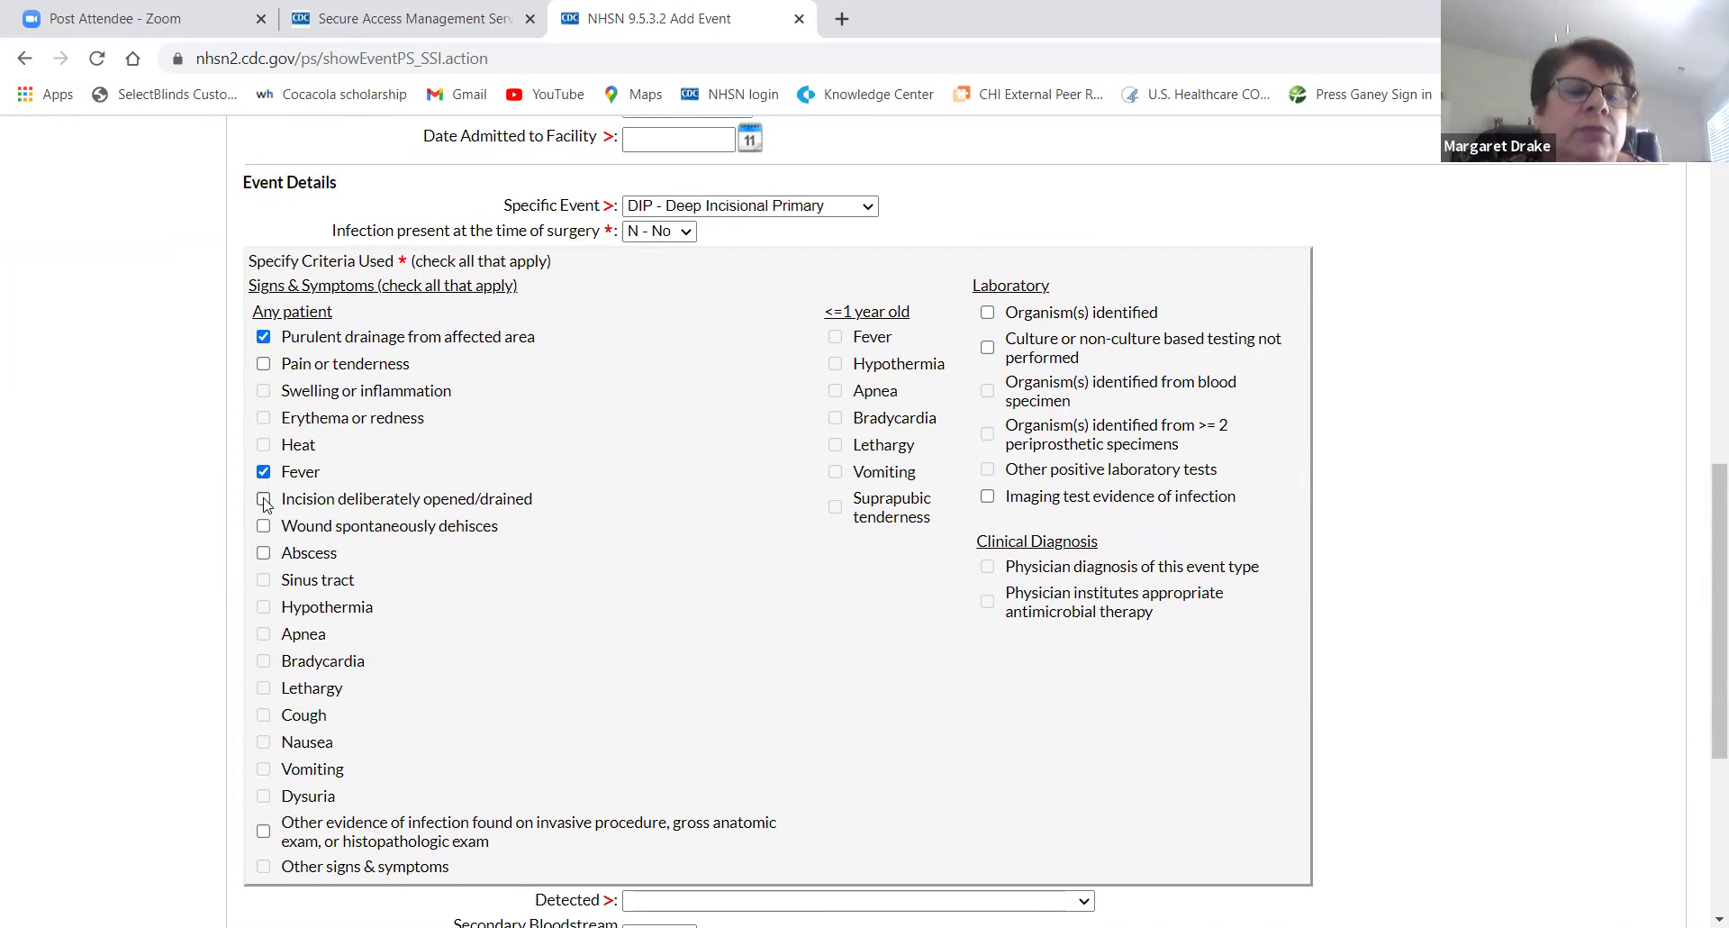
left_click(264, 500)
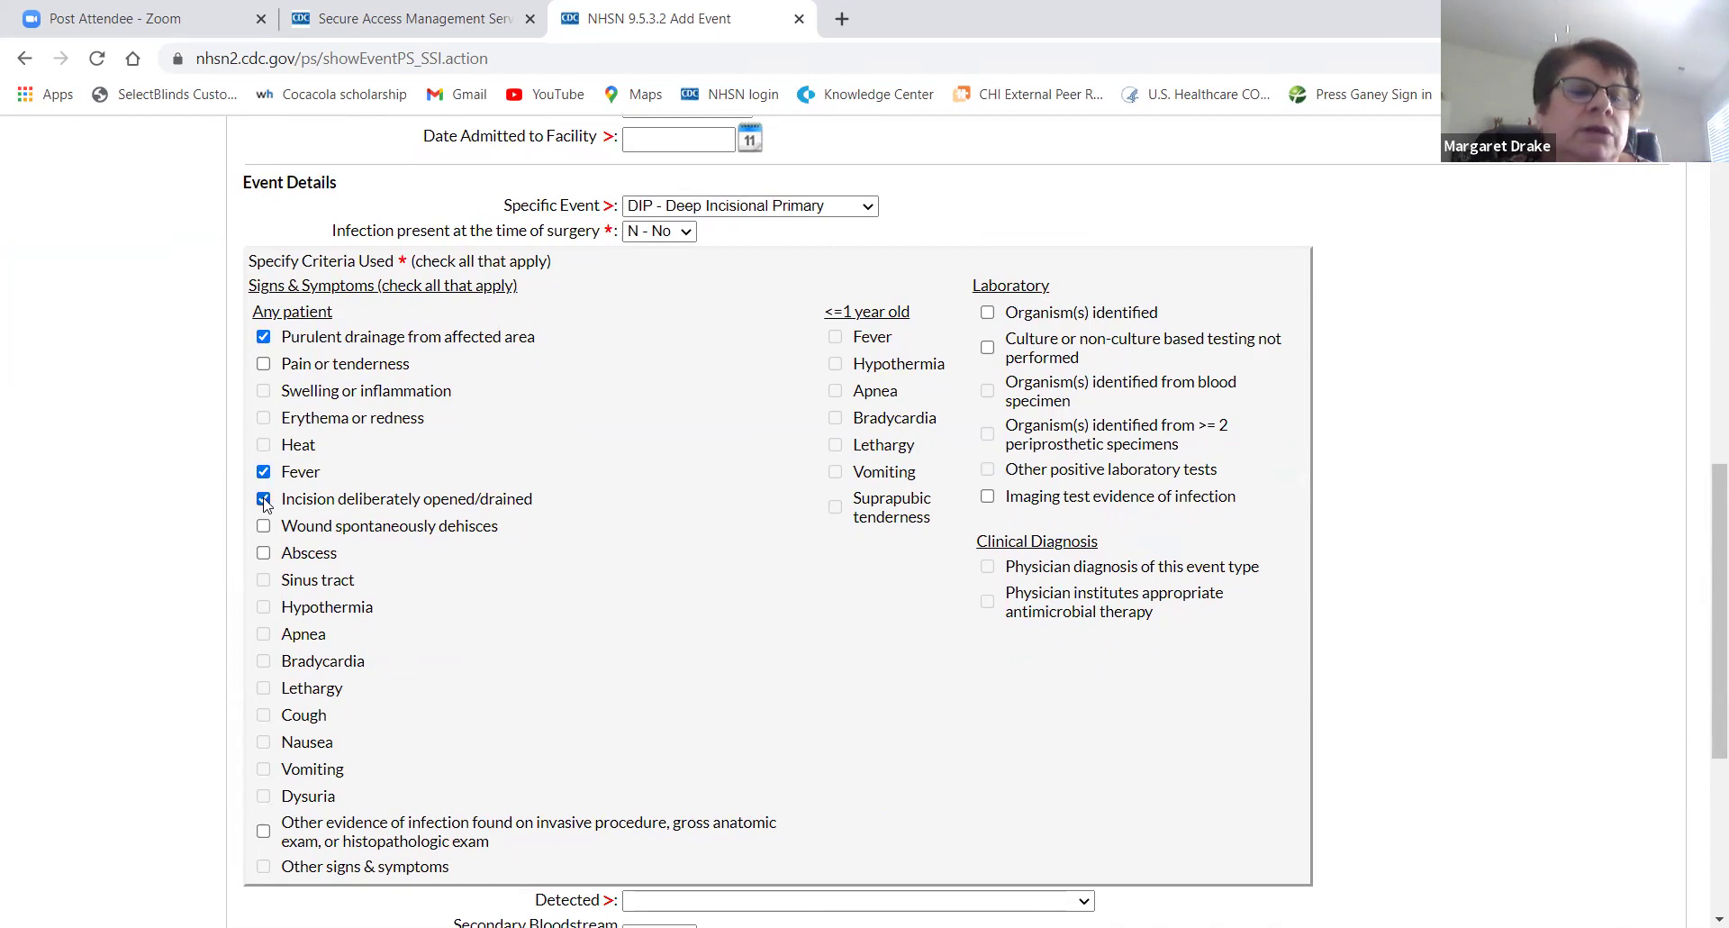
left_click(266, 556)
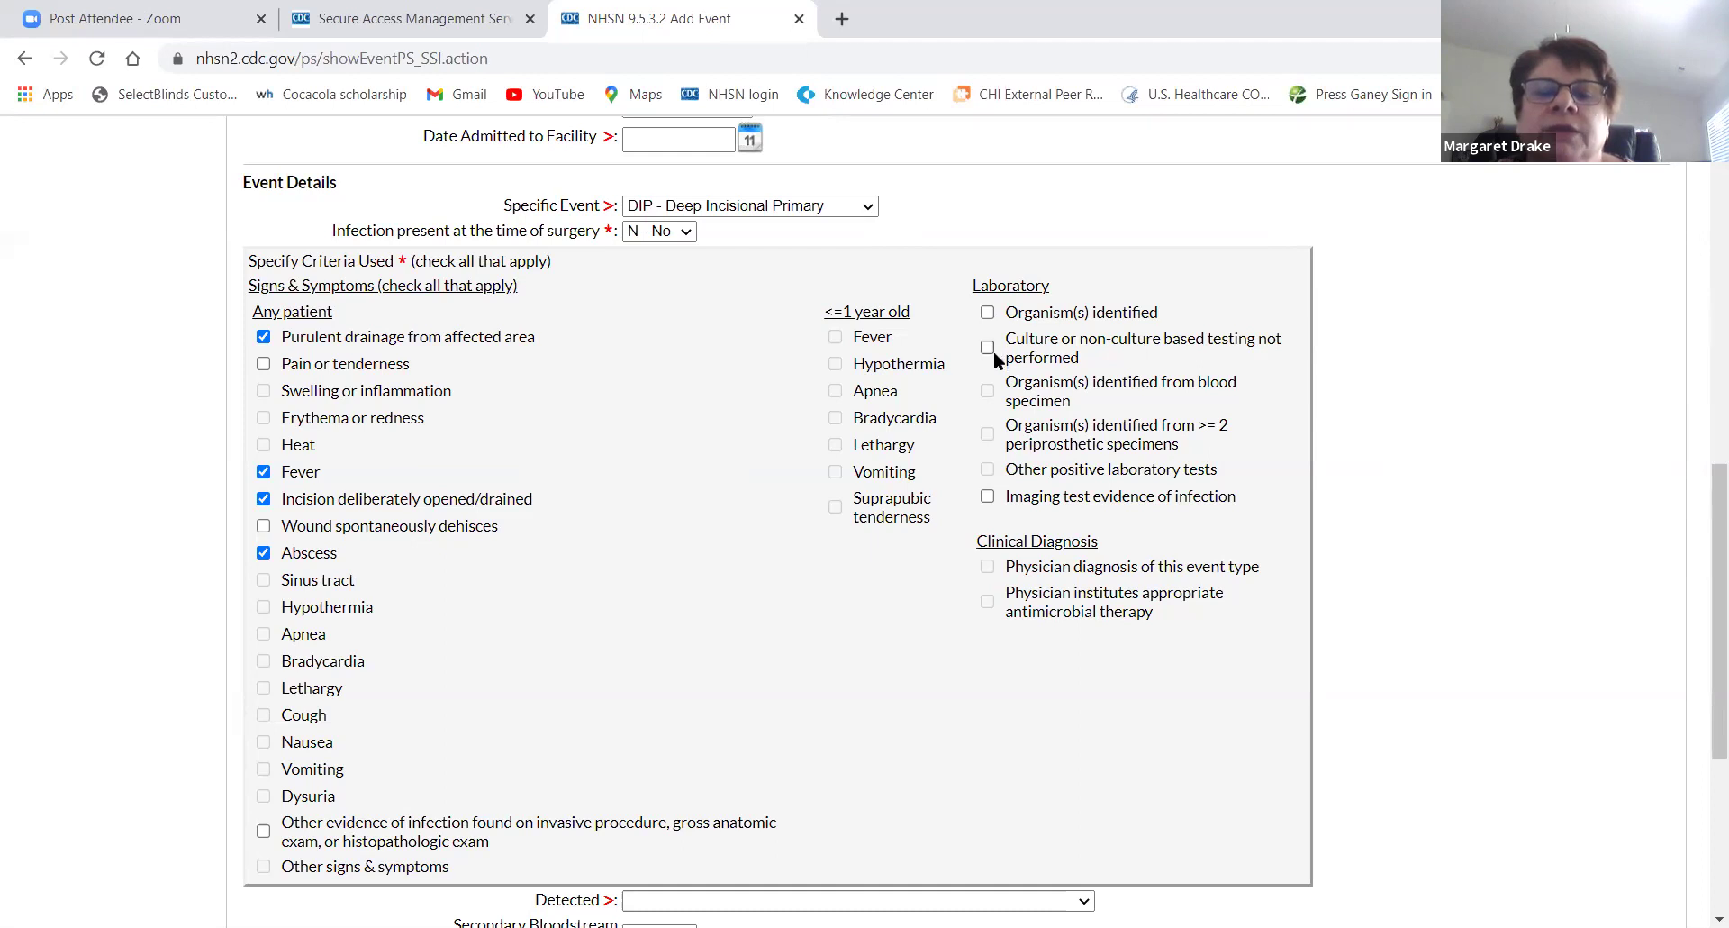
left_click(988, 496)
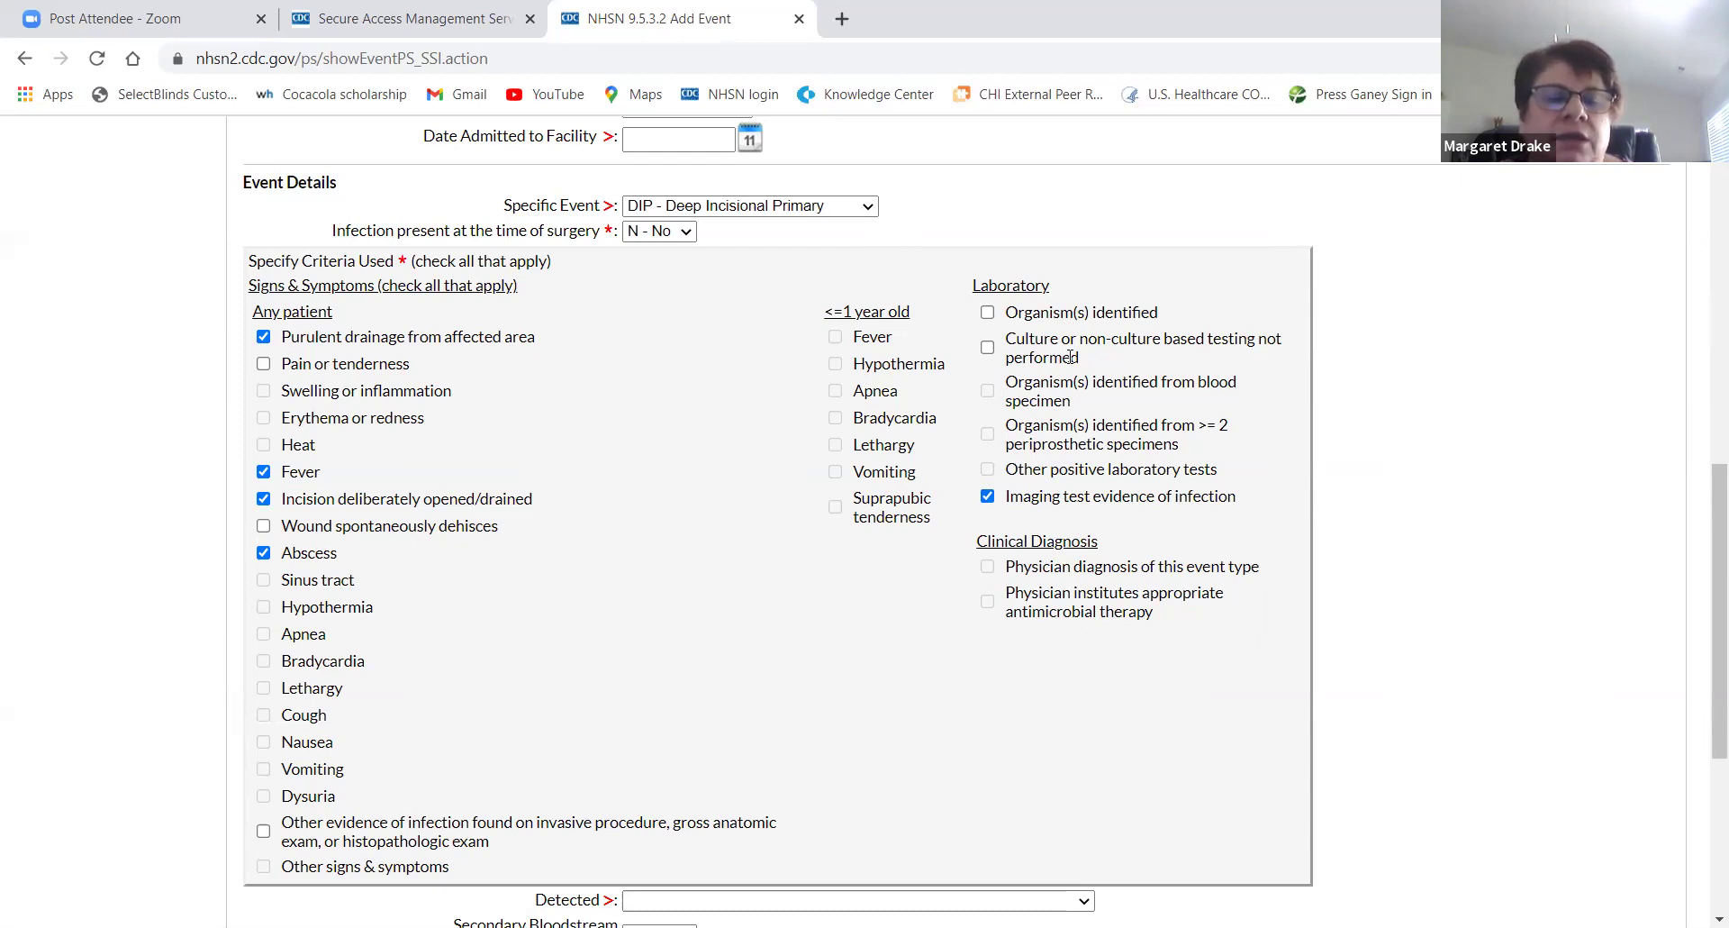
Mark Organism(s) identified as a laboratory criterion and set Detected to RF - Readmission to facility where procedure performed
left_click(988, 313)
scroll(1087, 406, "down", 5)
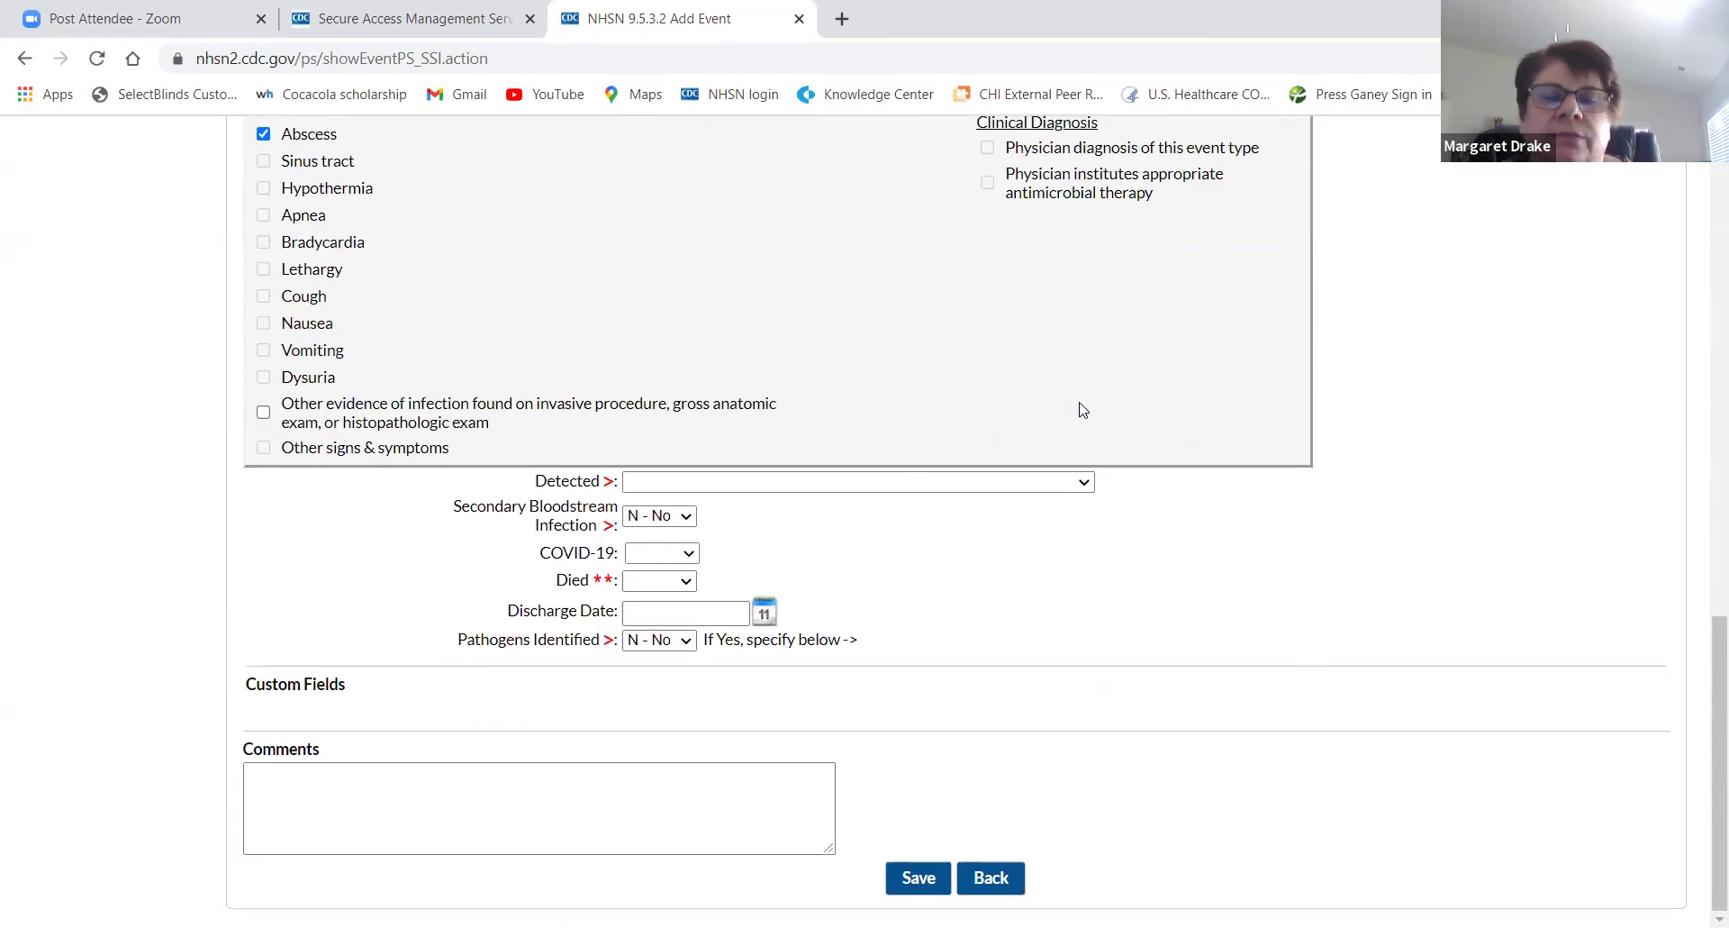
left_click(1044, 482)
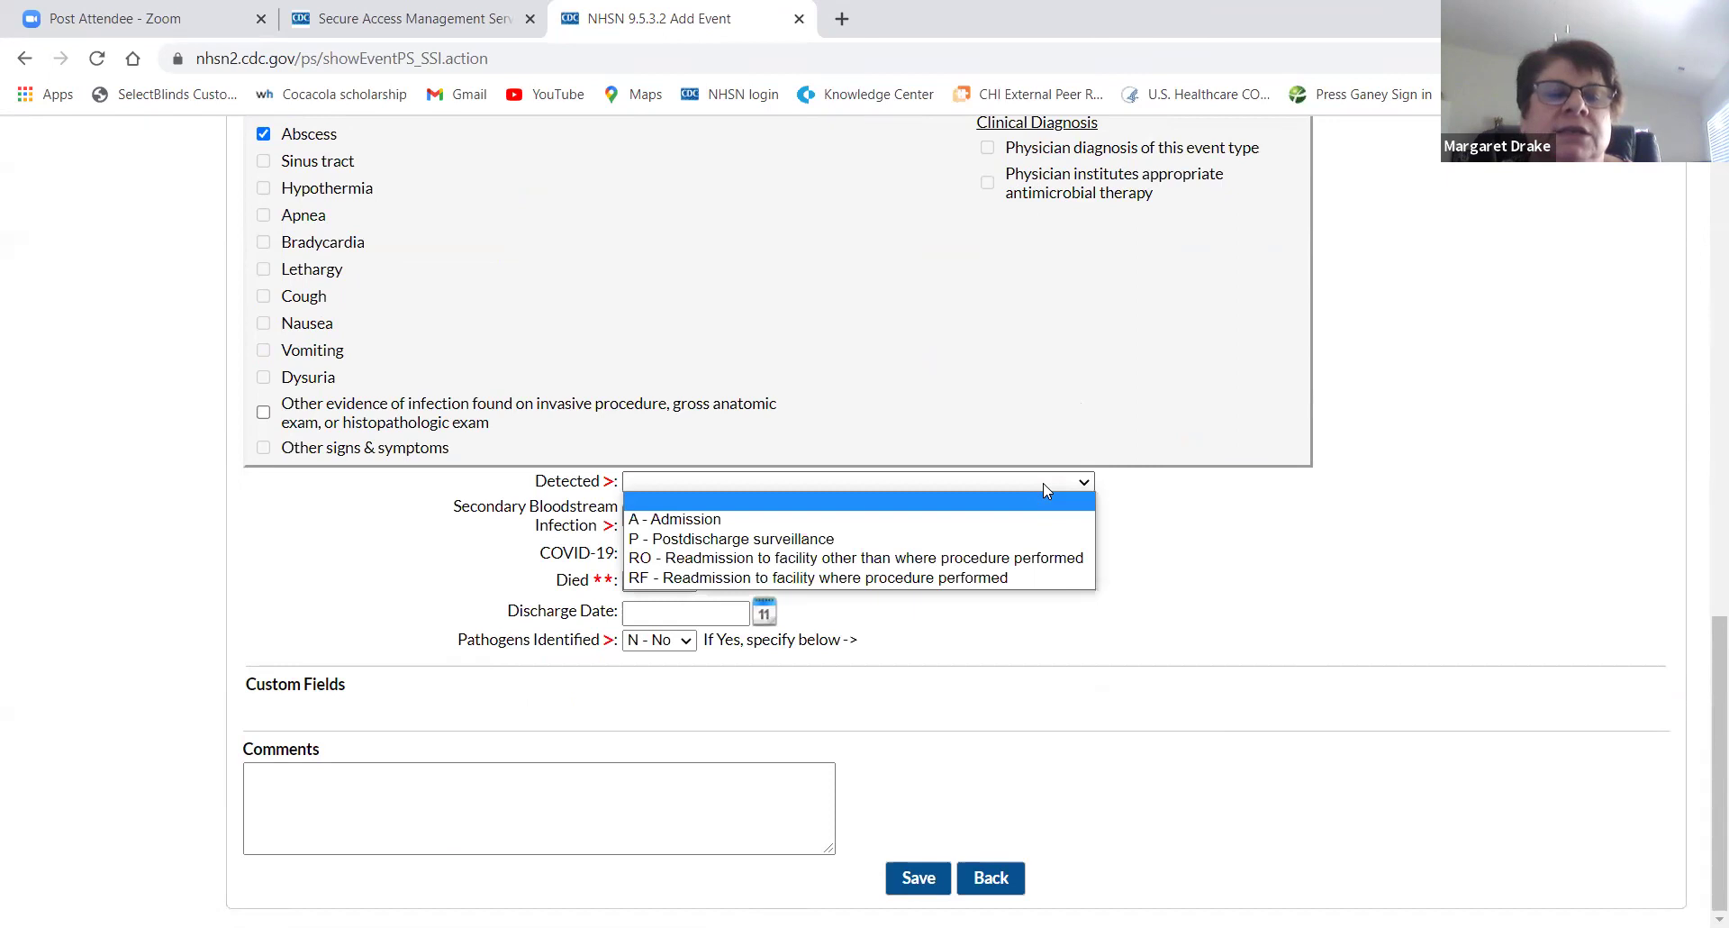
left_click(1043, 483)
left_click(1043, 483)
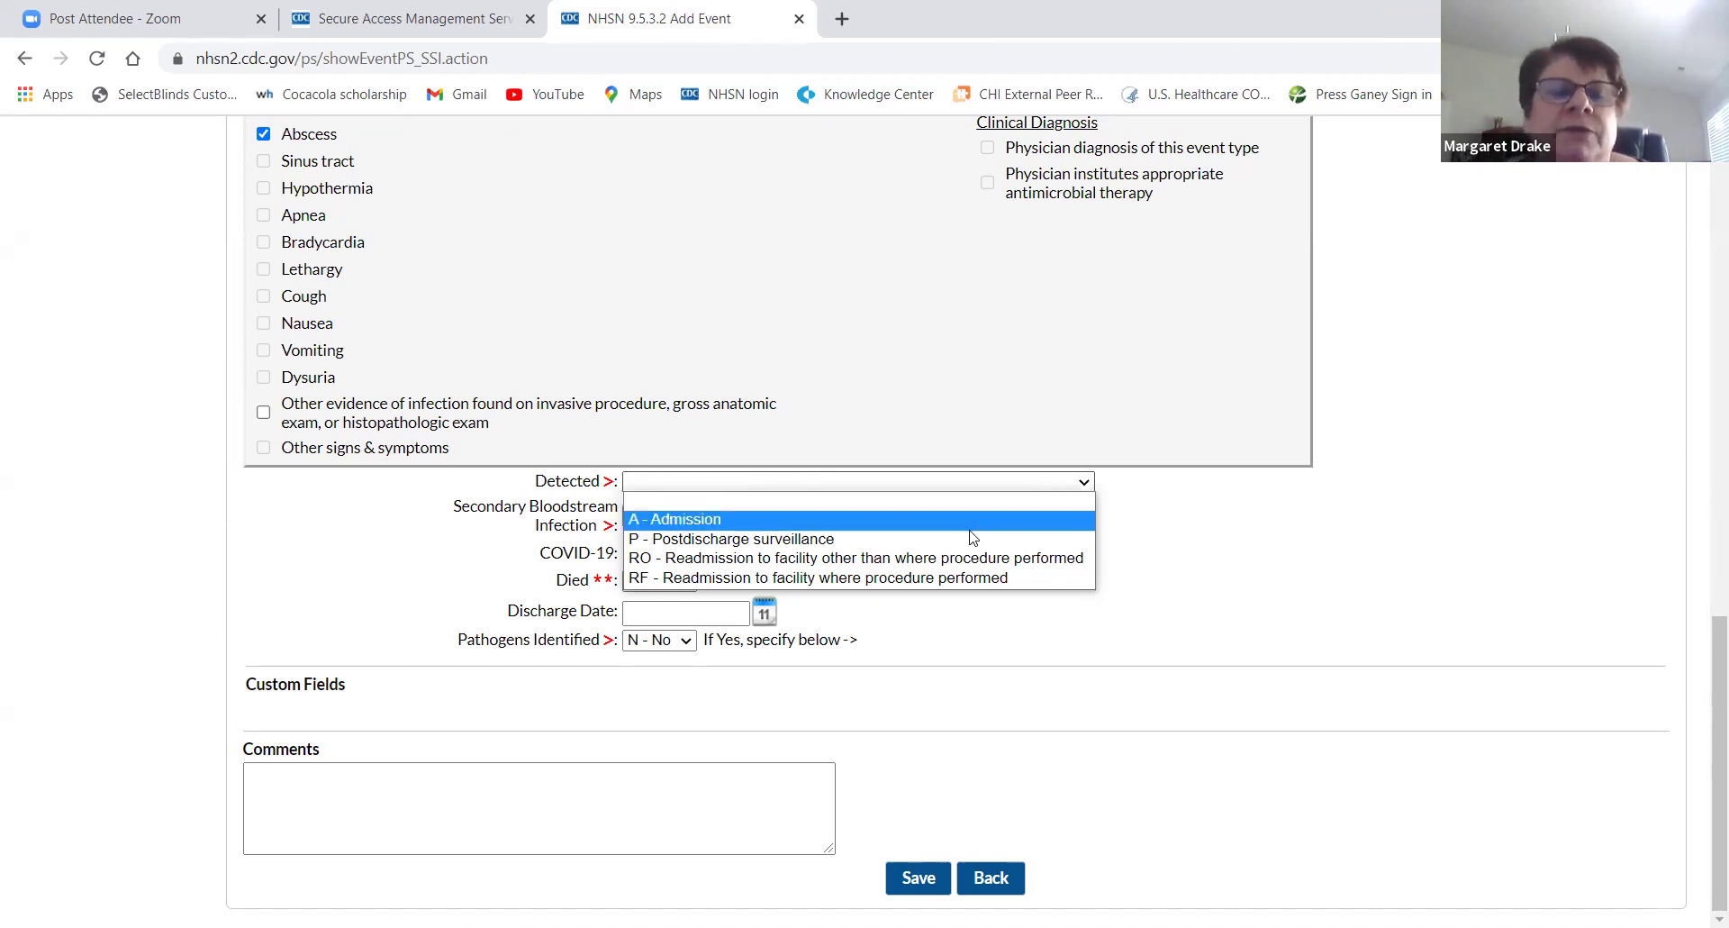
left_click(969, 581)
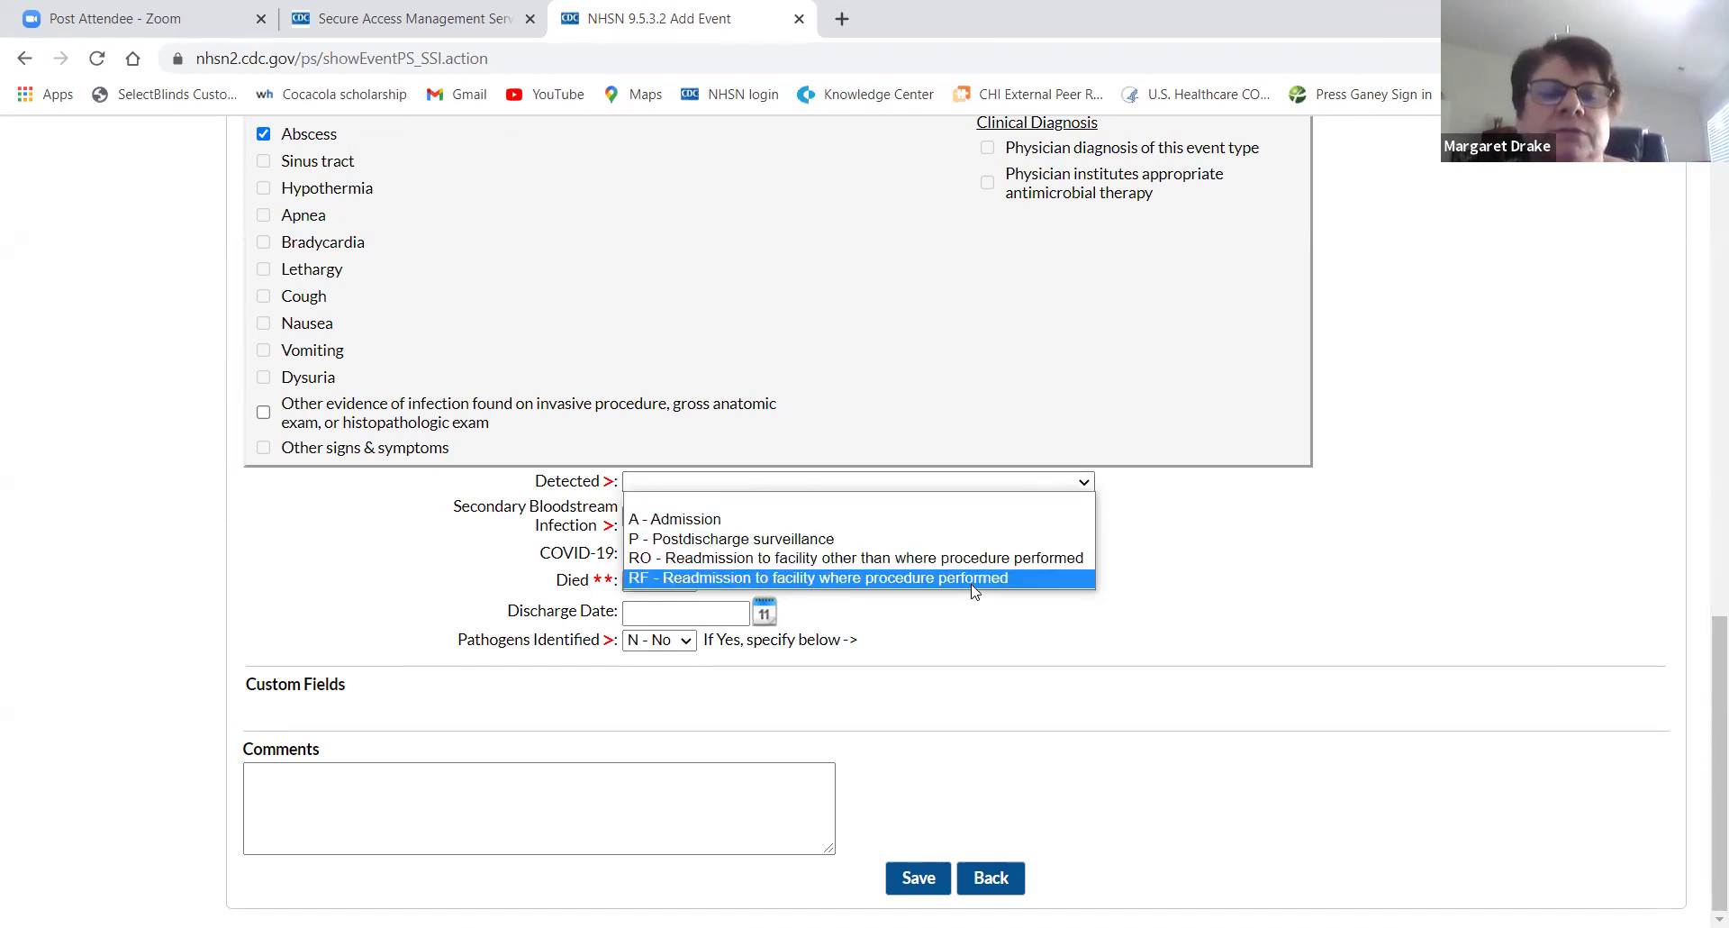
left_click(974, 590)
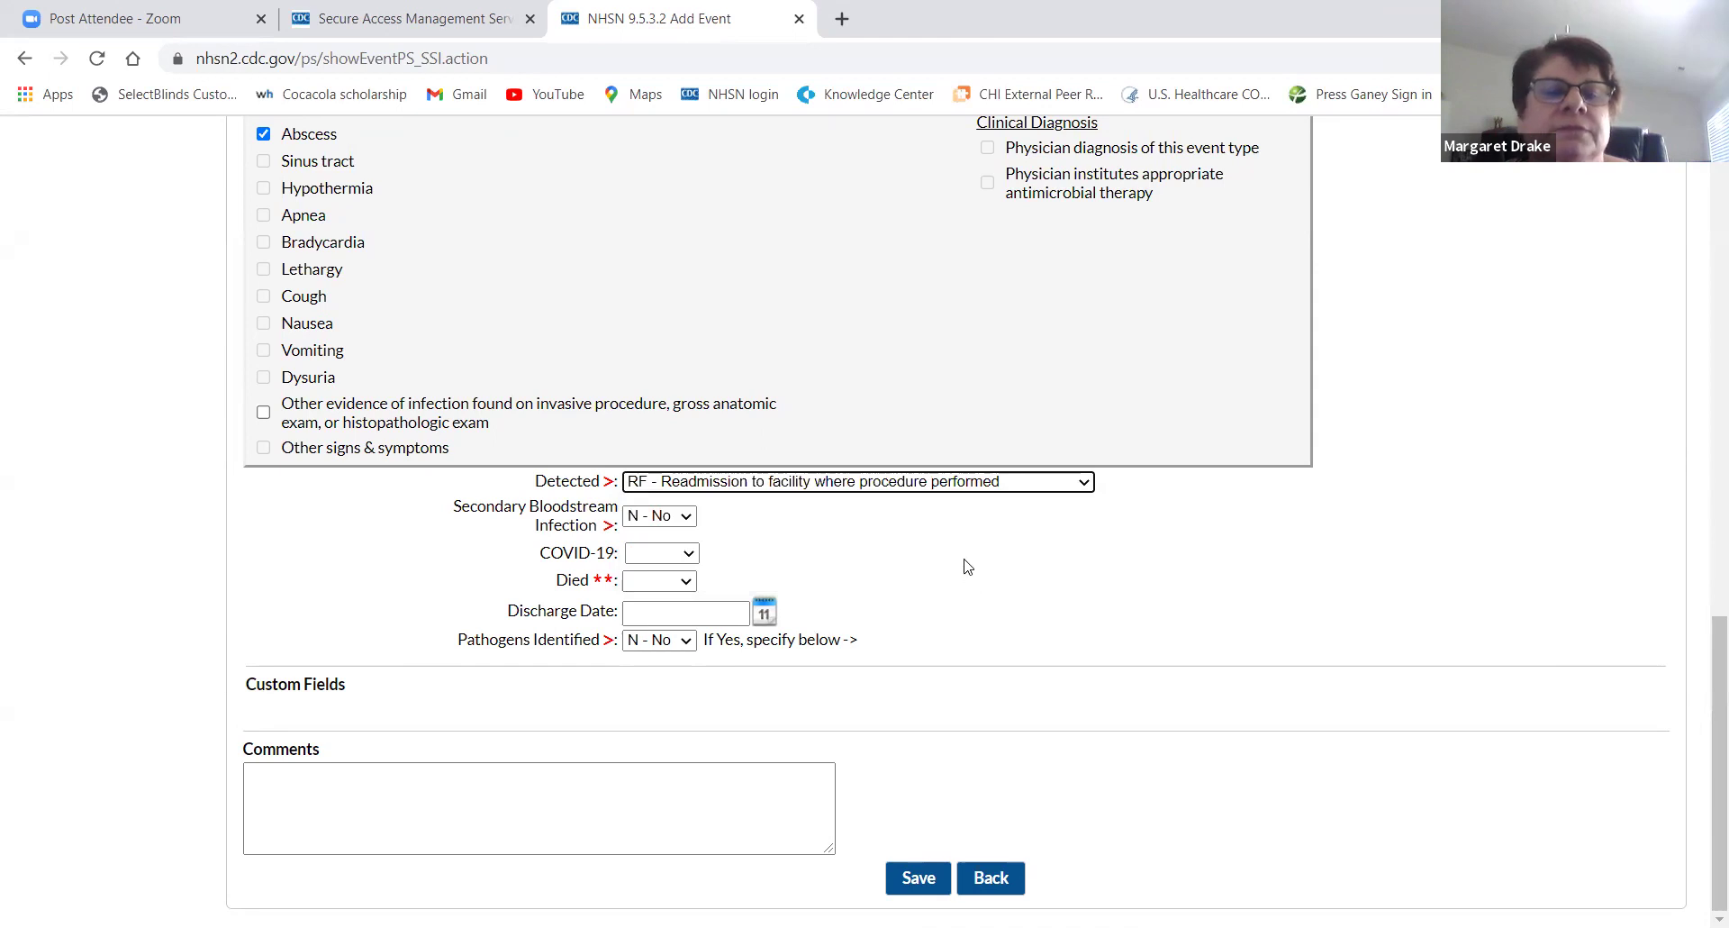
Set Died to No and the discharge date to 05/04/2021 in the event details
left_click(687, 581)
left_click(658, 634)
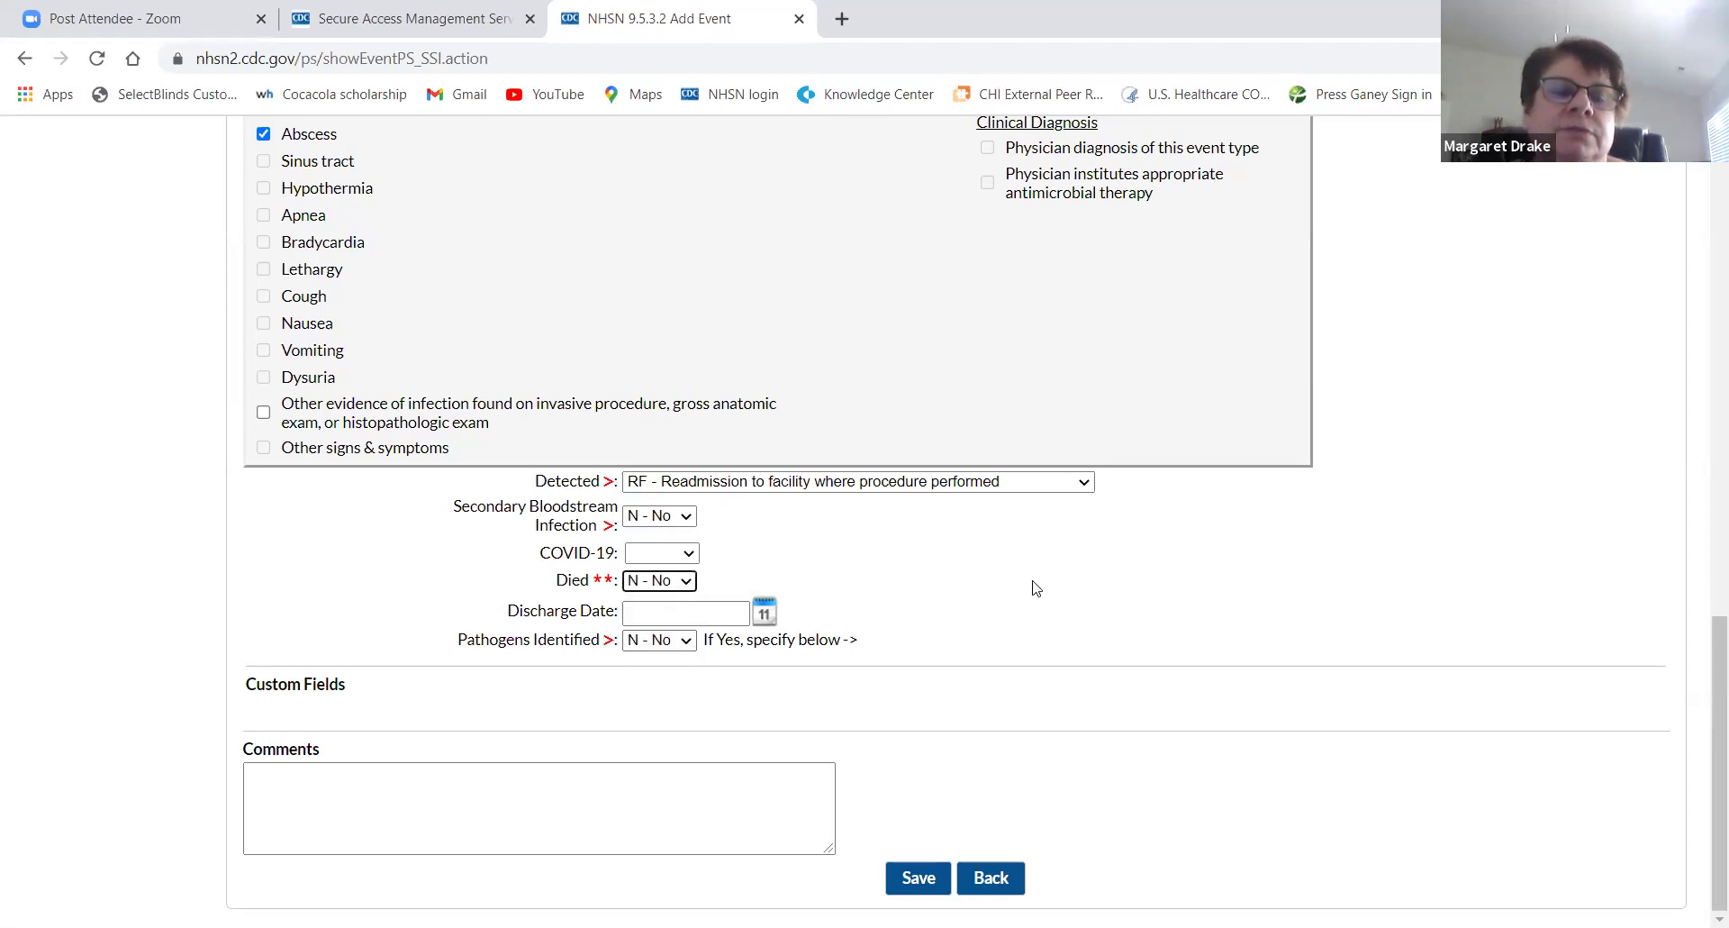
scroll(1036, 587, "up", 2)
scroll(1034, 587, "up", 2)
scroll(1034, 587, "down", 2)
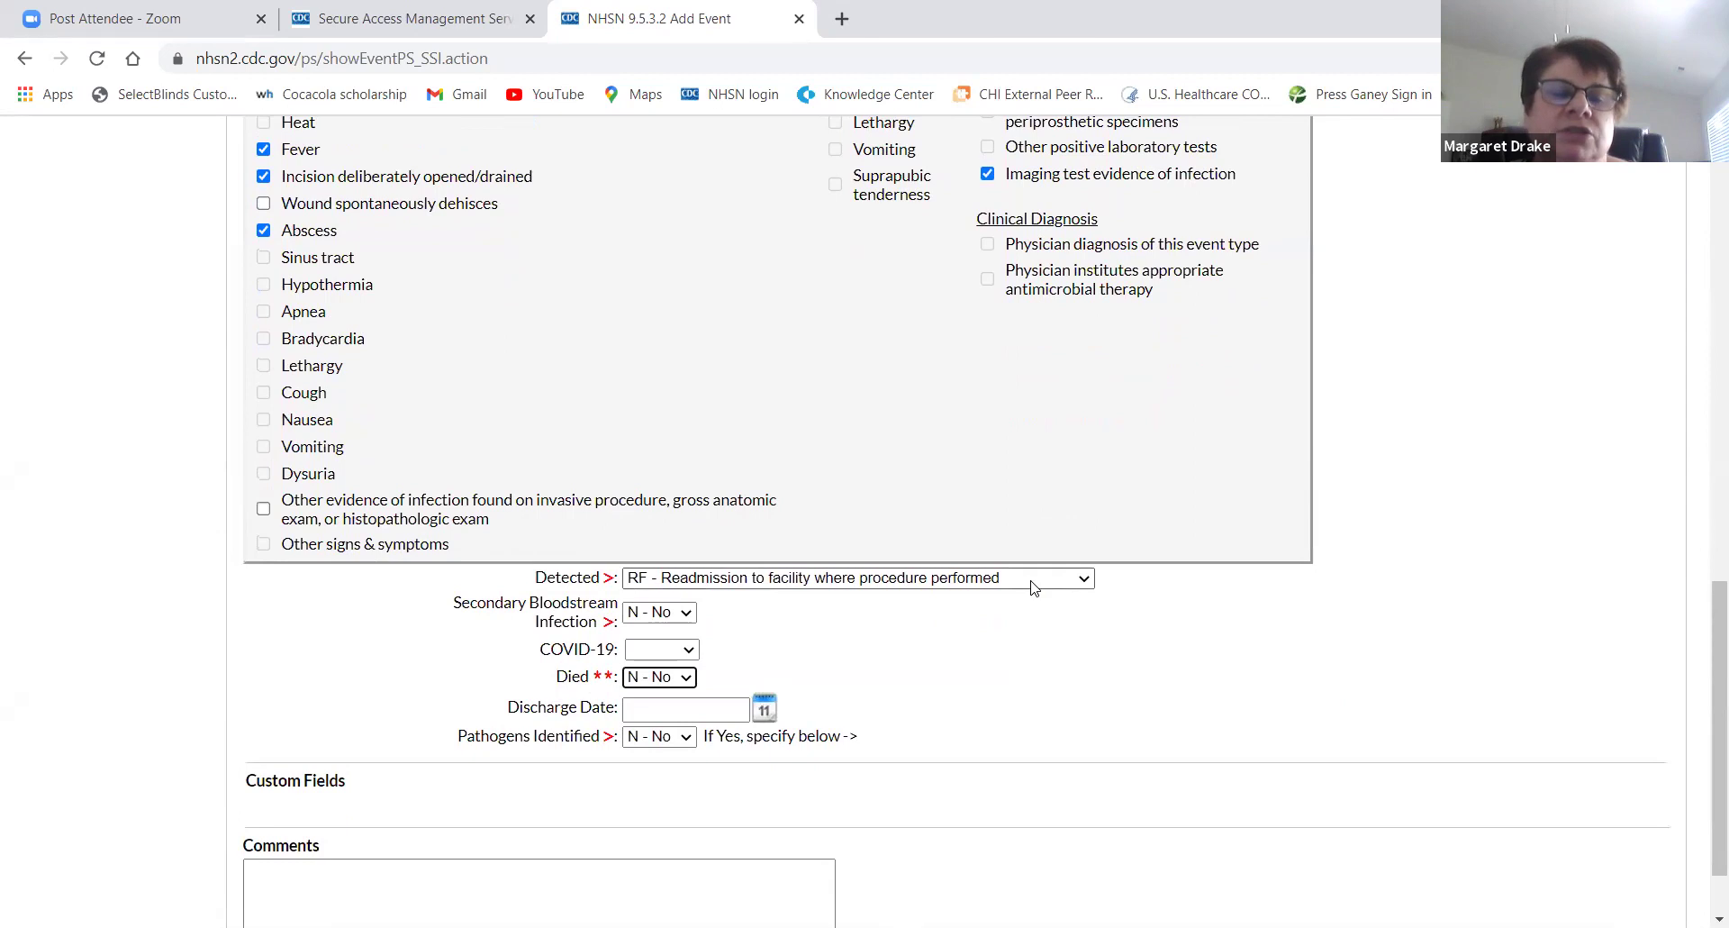
left_click(763, 710)
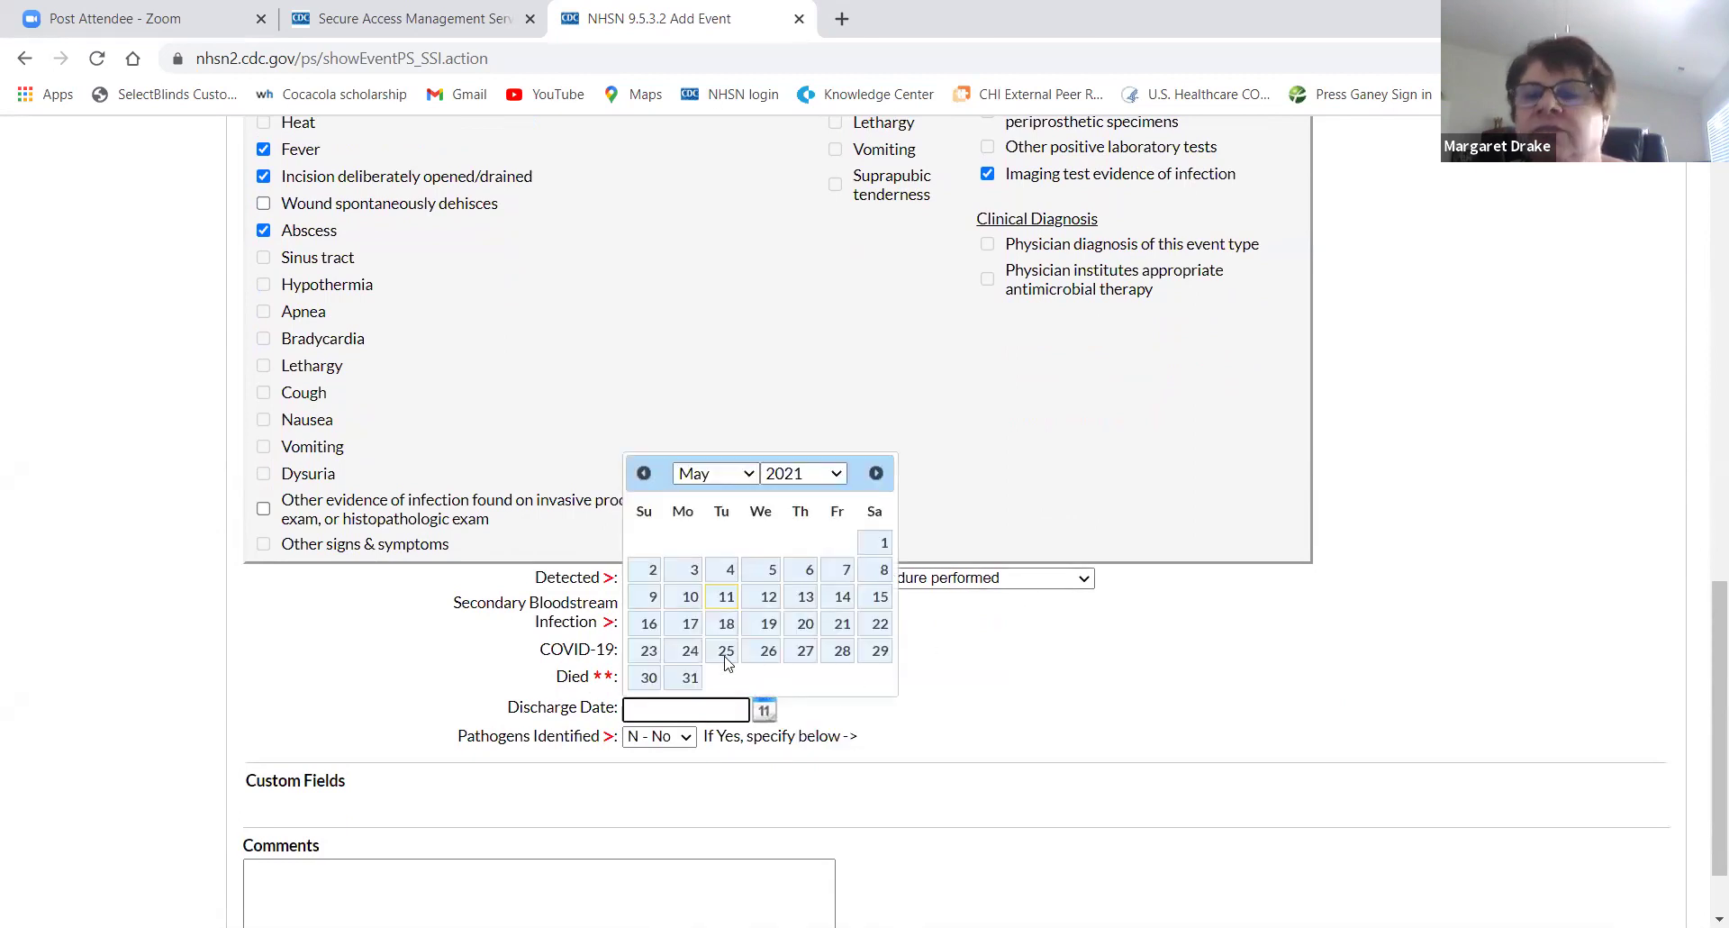
left_click(726, 571)
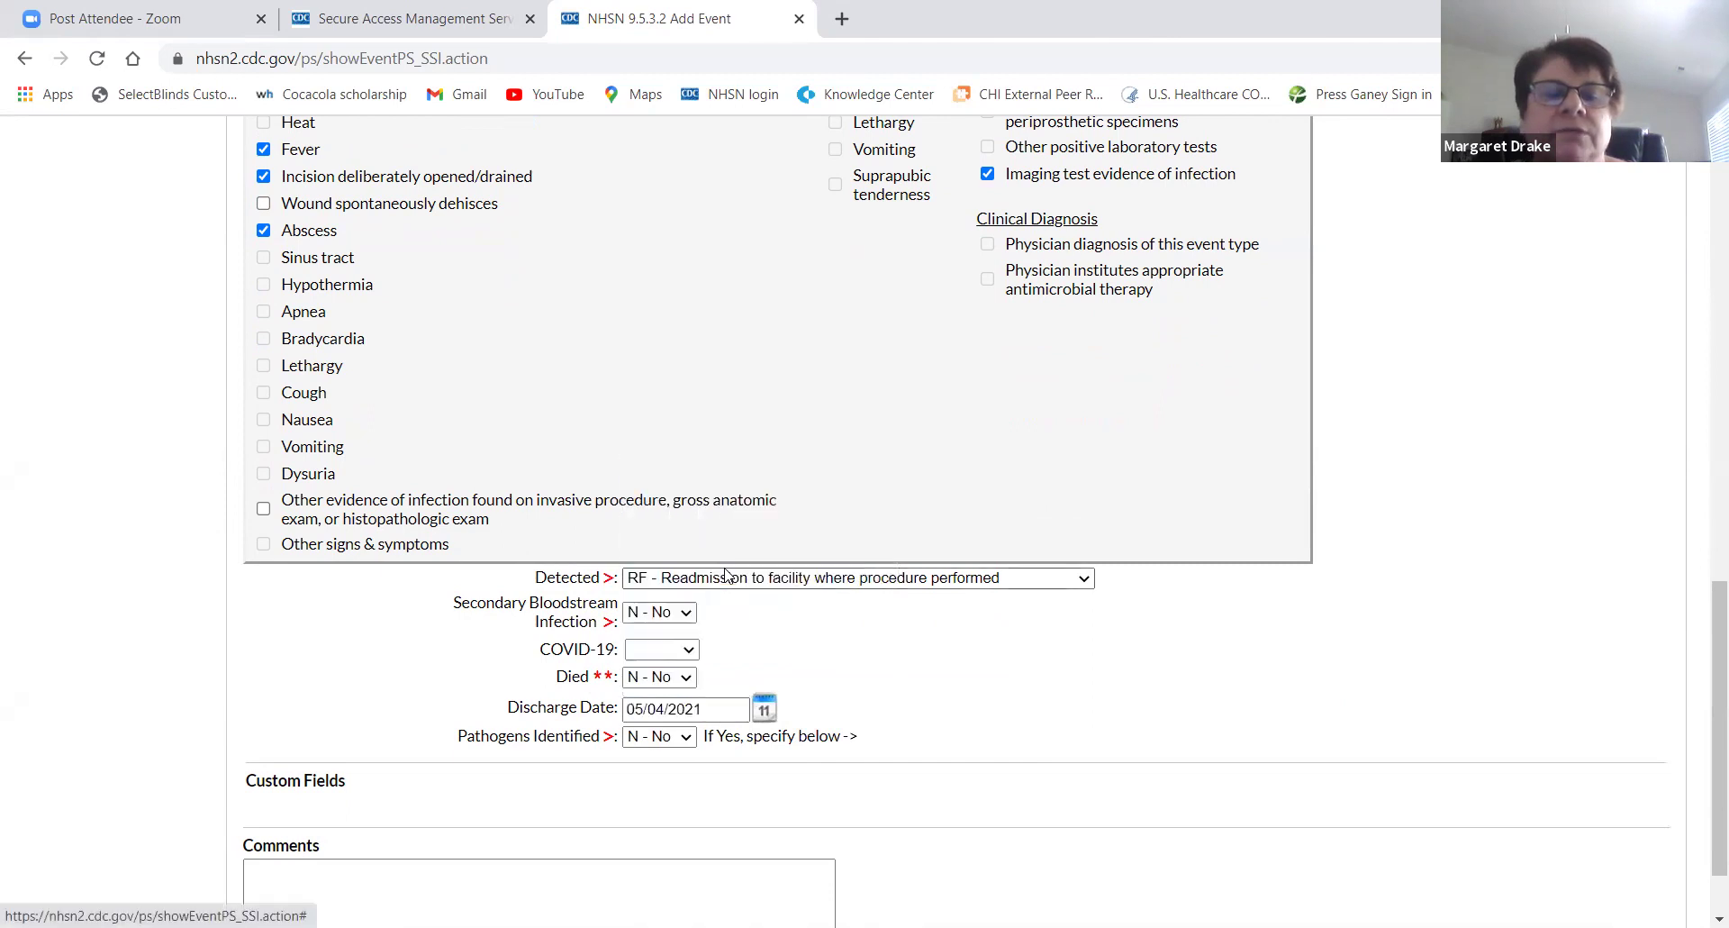
Clear the Organism(s) identified criterion in the laboratory section of the event details
scroll(810, 730, "up", 2)
scroll(811, 729, "down", 1)
scroll(811, 729, "down", 1)
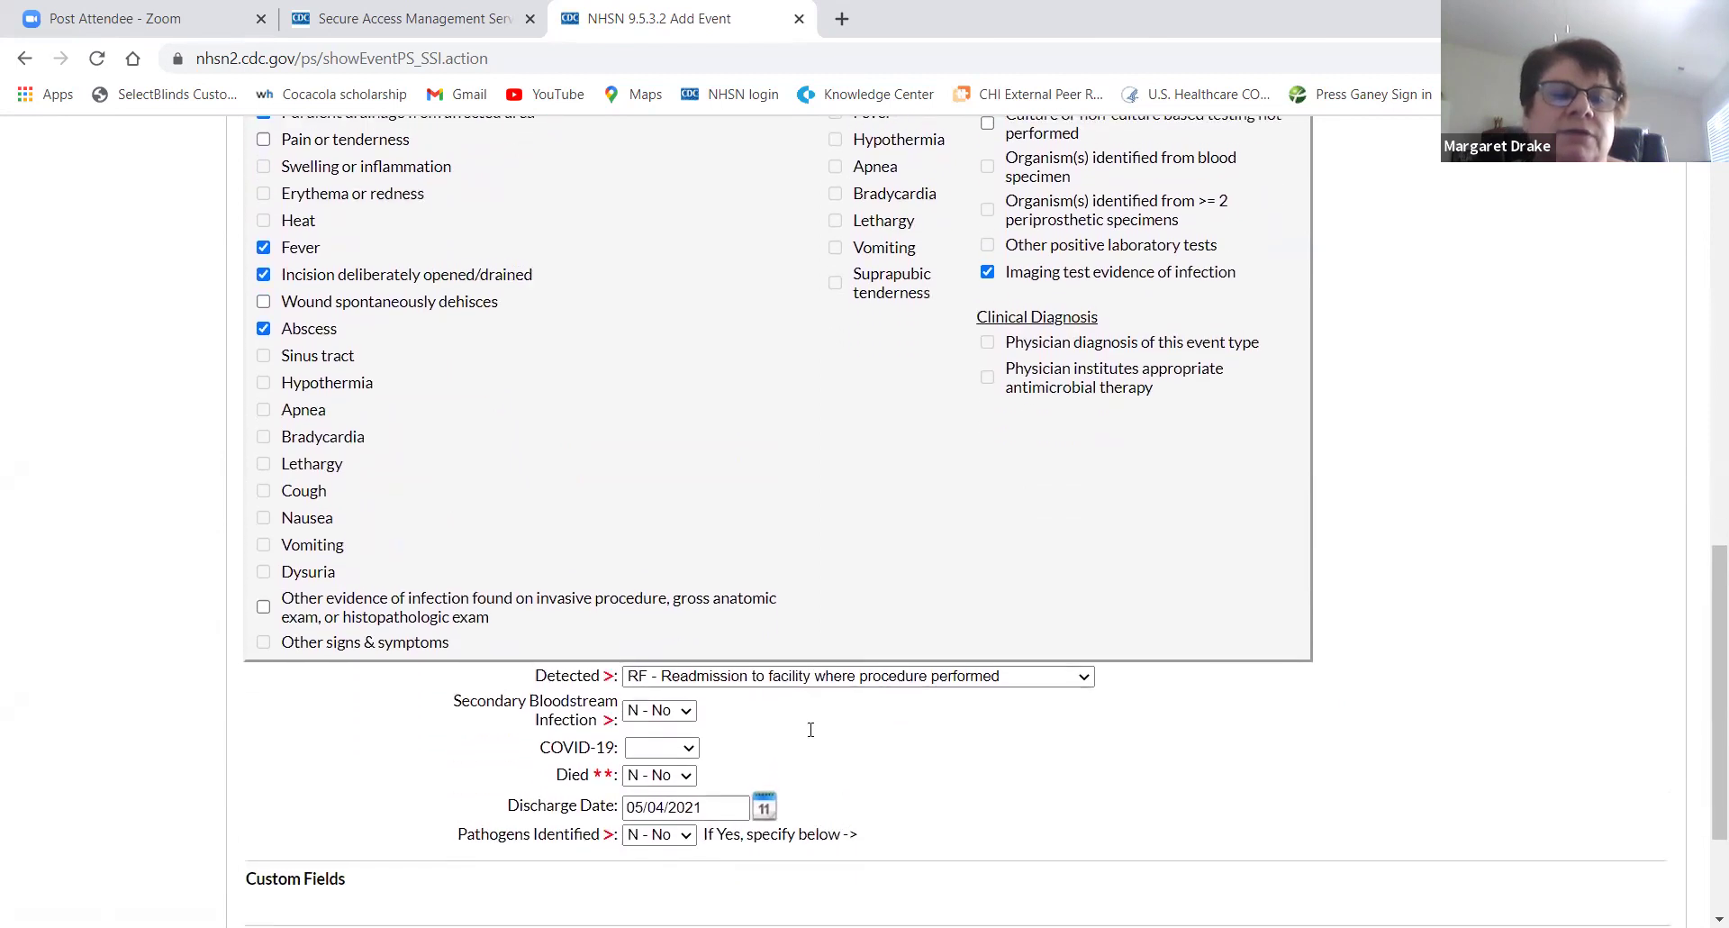
scroll(811, 729, "up", 1)
scroll(811, 729, "down", 1)
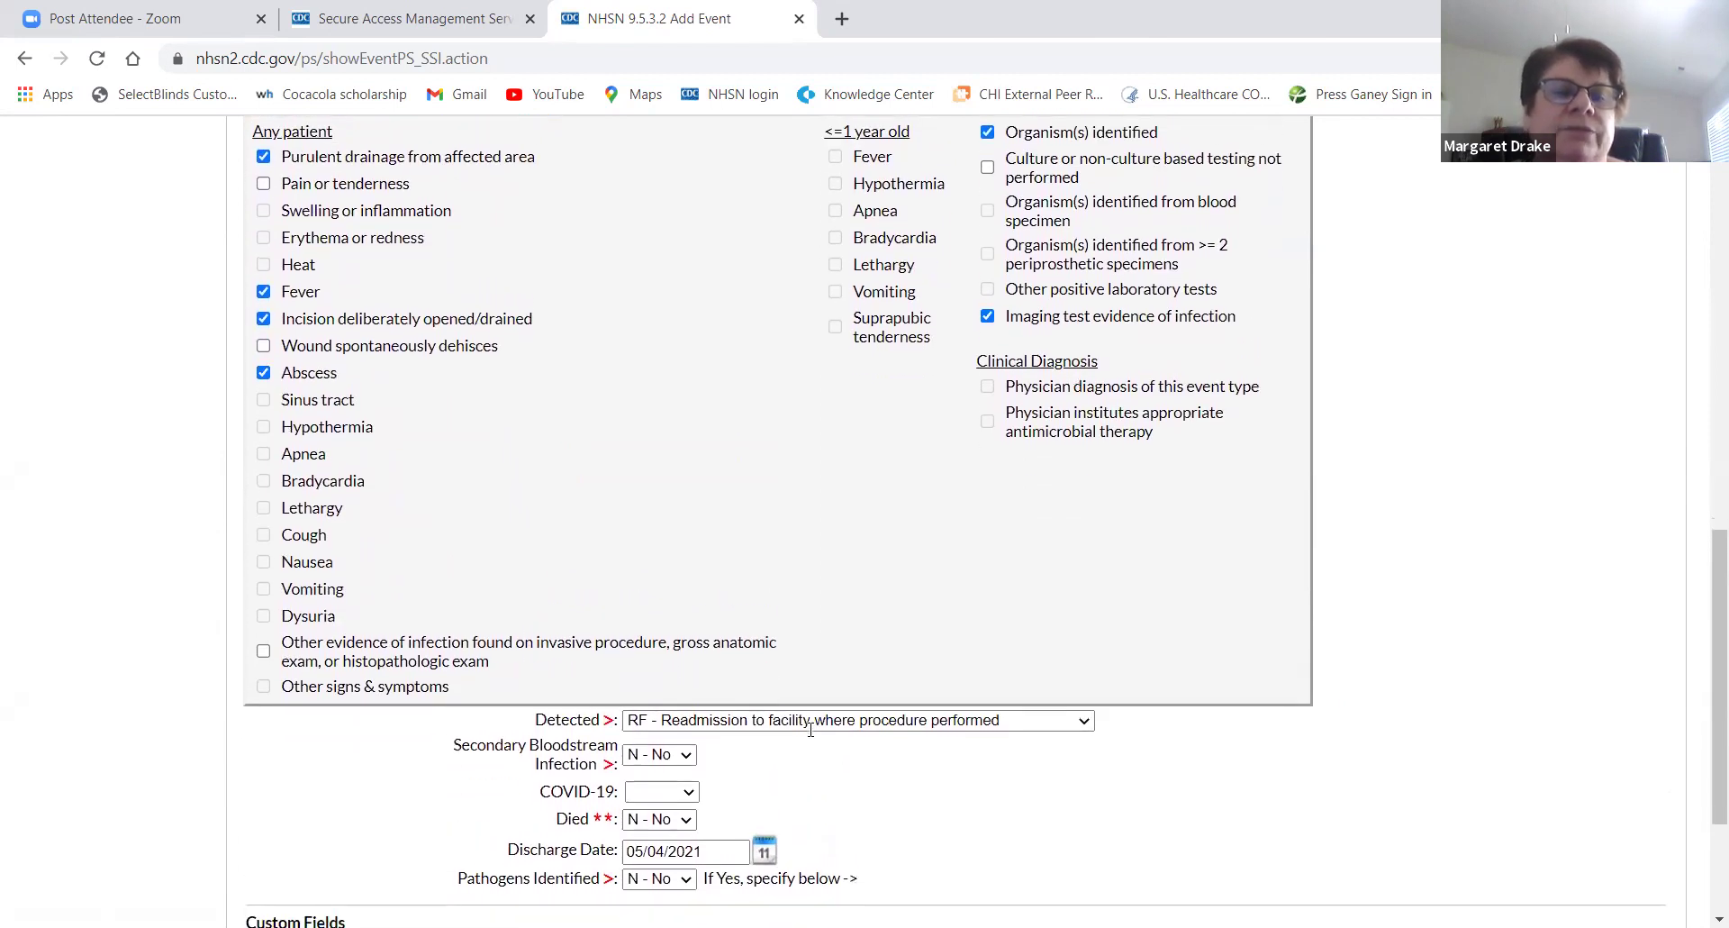
scroll(811, 730, "up", 2)
left_click(988, 264)
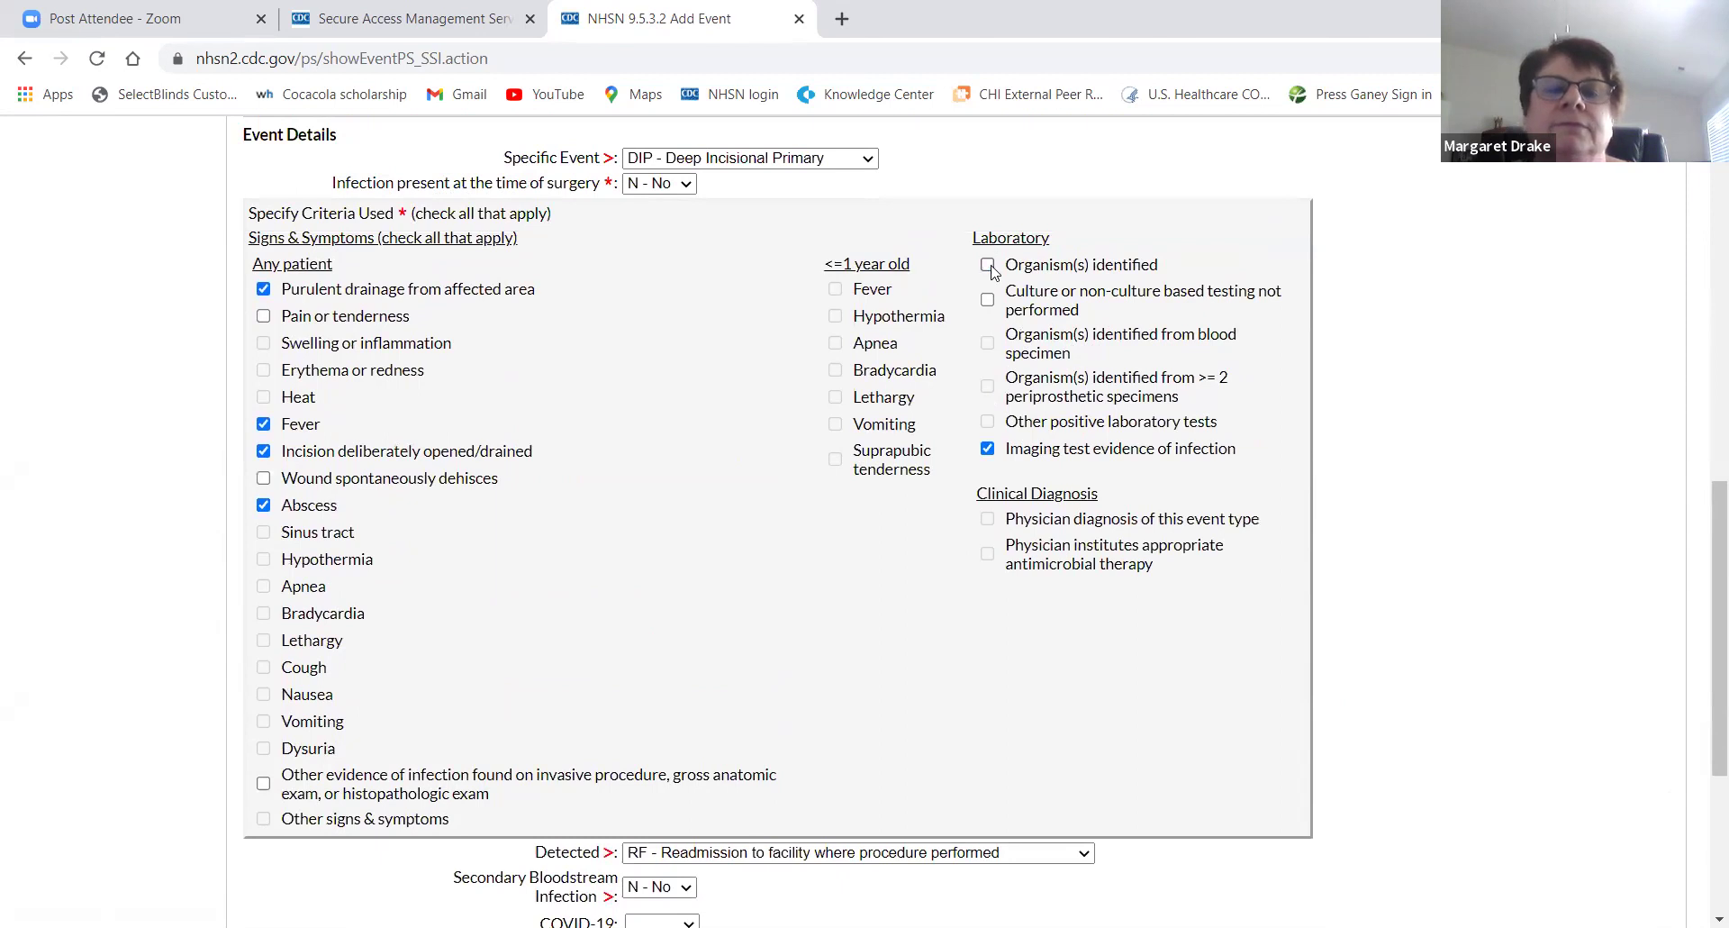
Save the completed SSI event record
scroll(966, 579, "down", 2)
scroll(966, 579, "down", 2)
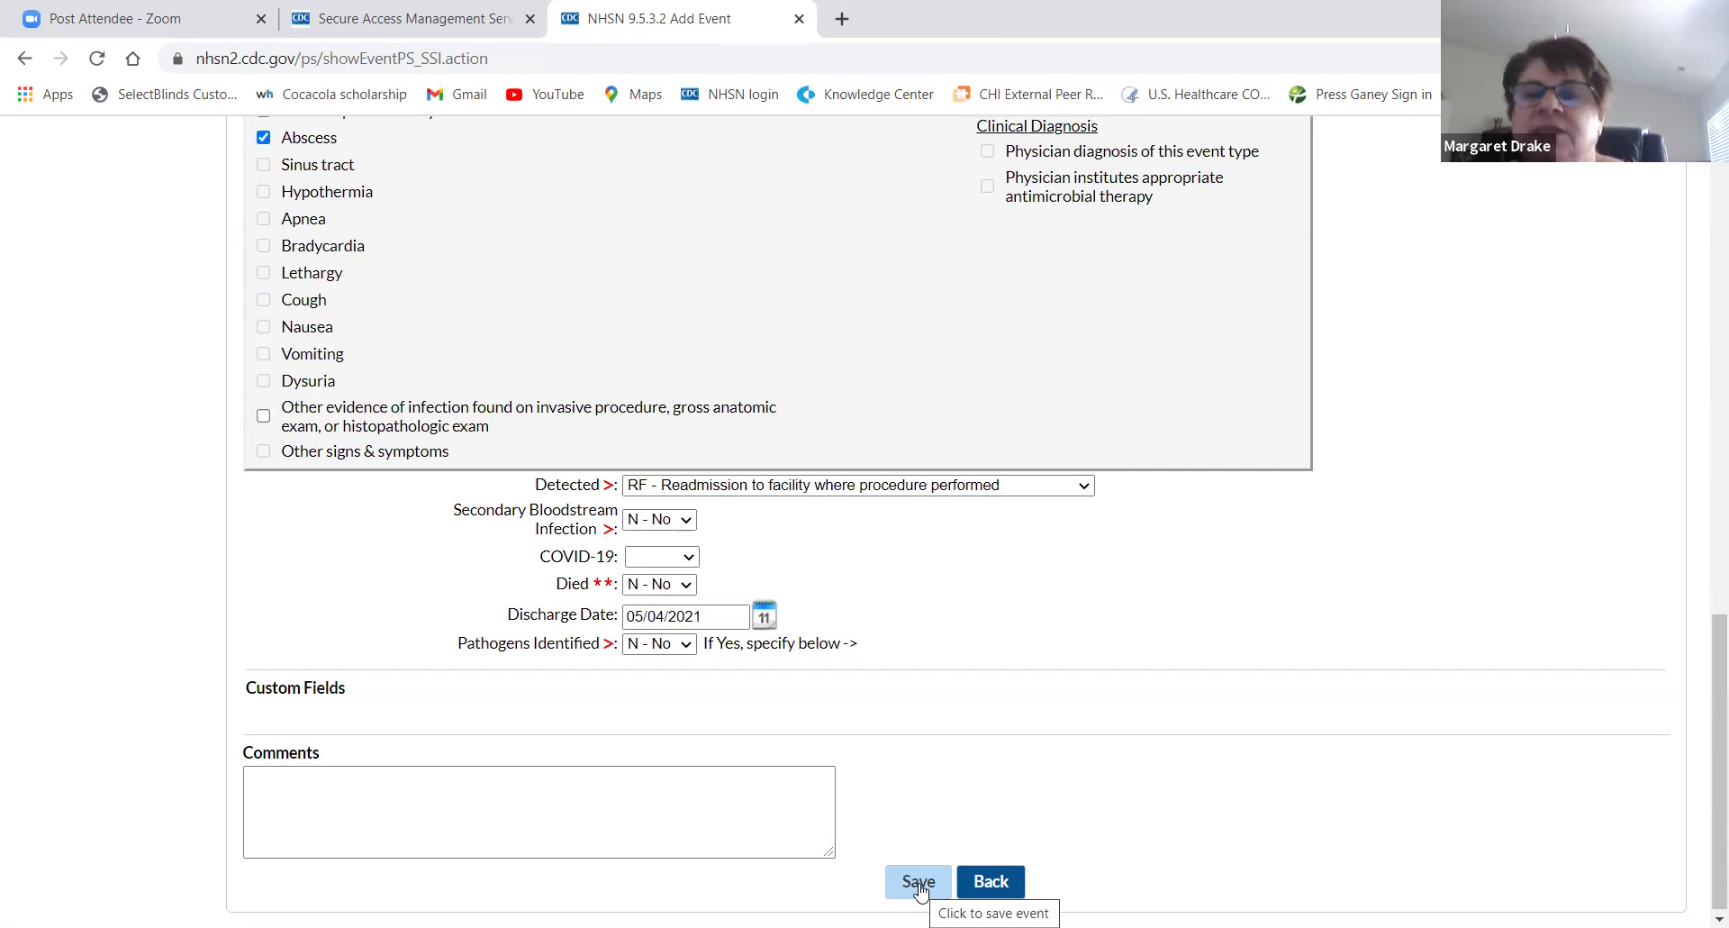
left_click(919, 883)
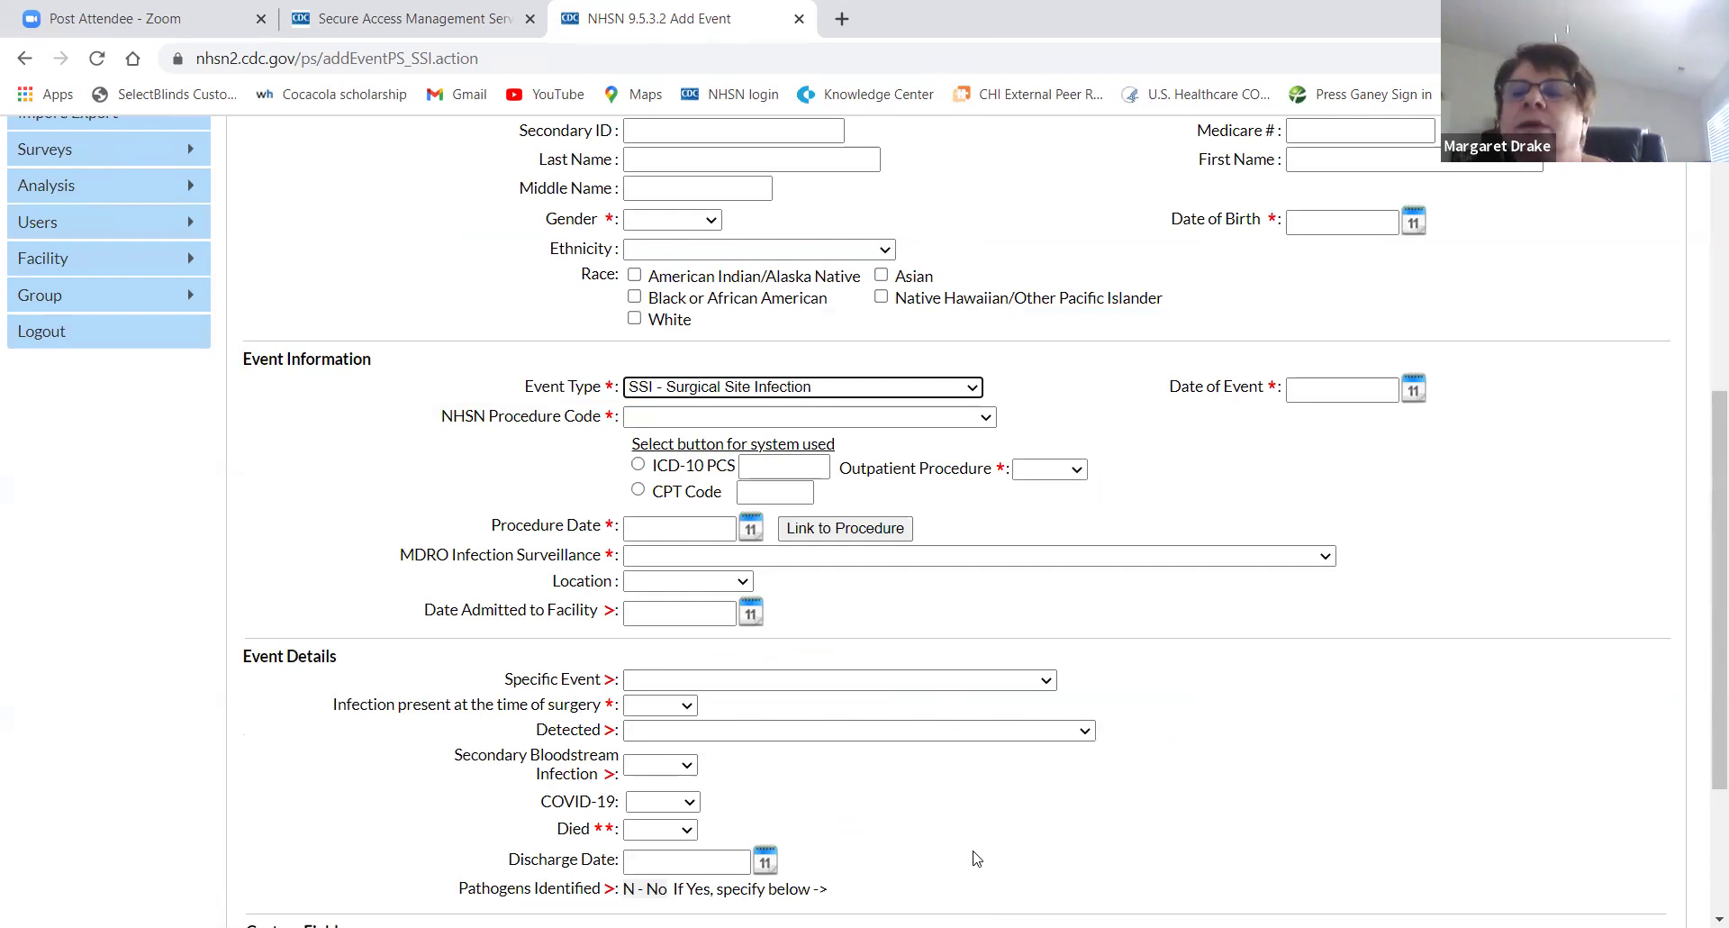
Leave the blank event form for the Import/Export Data page and review the available import and export types
scroll(977, 858, "up", 6)
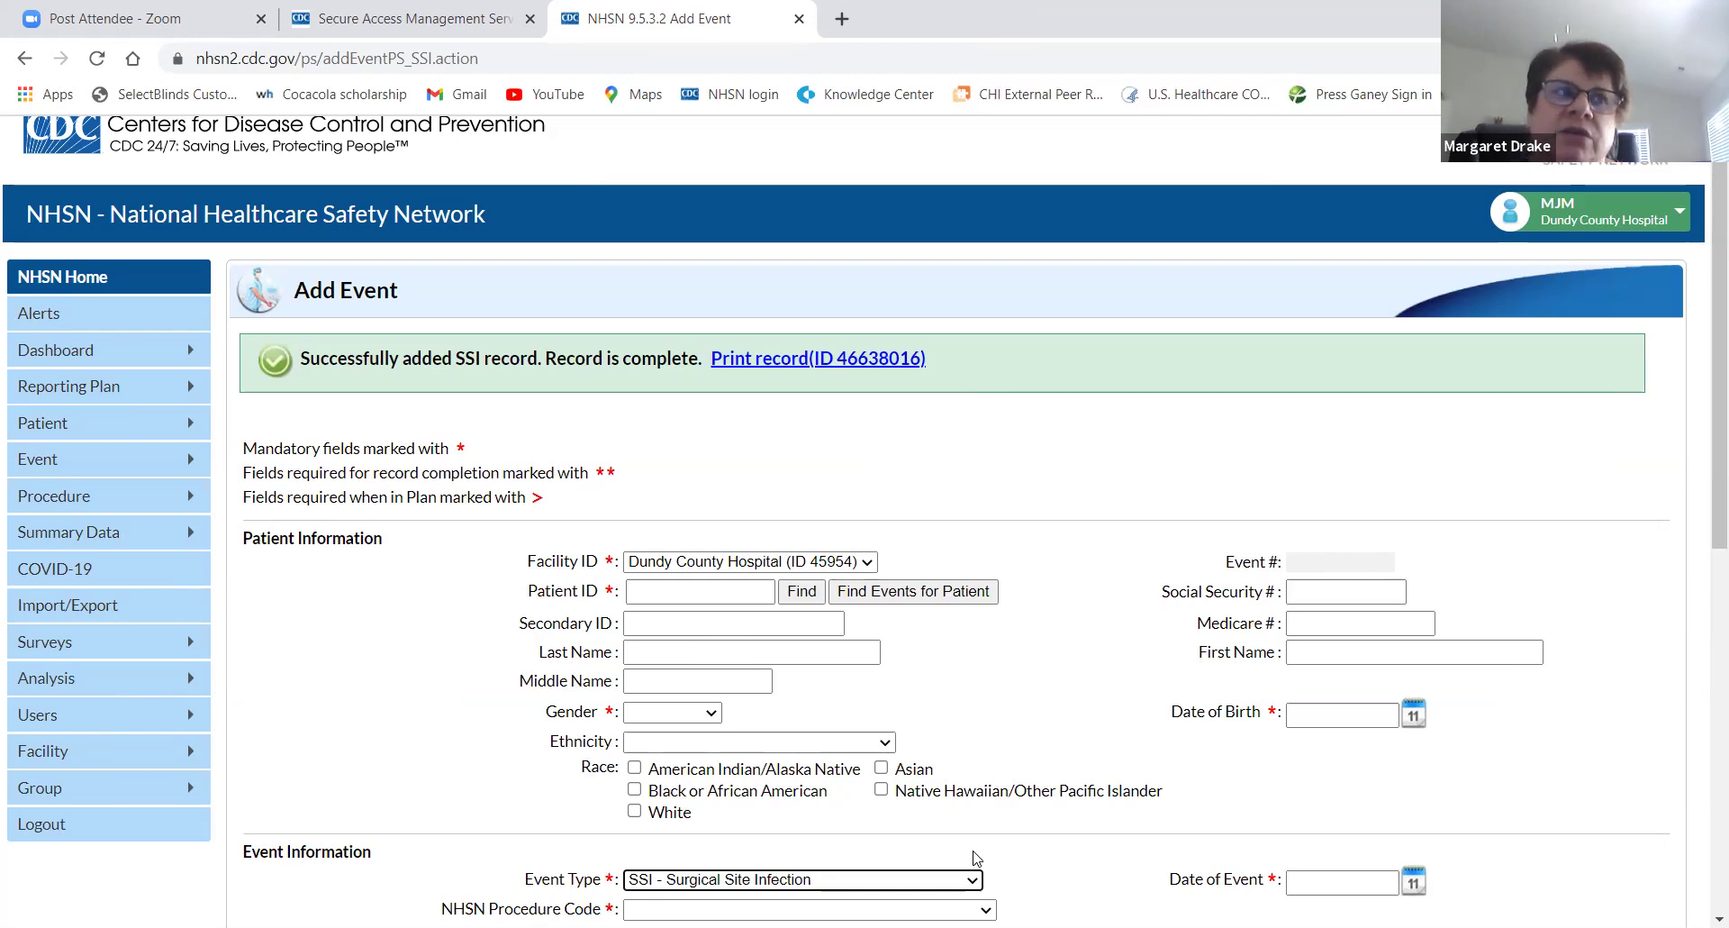
left_click(115, 614)
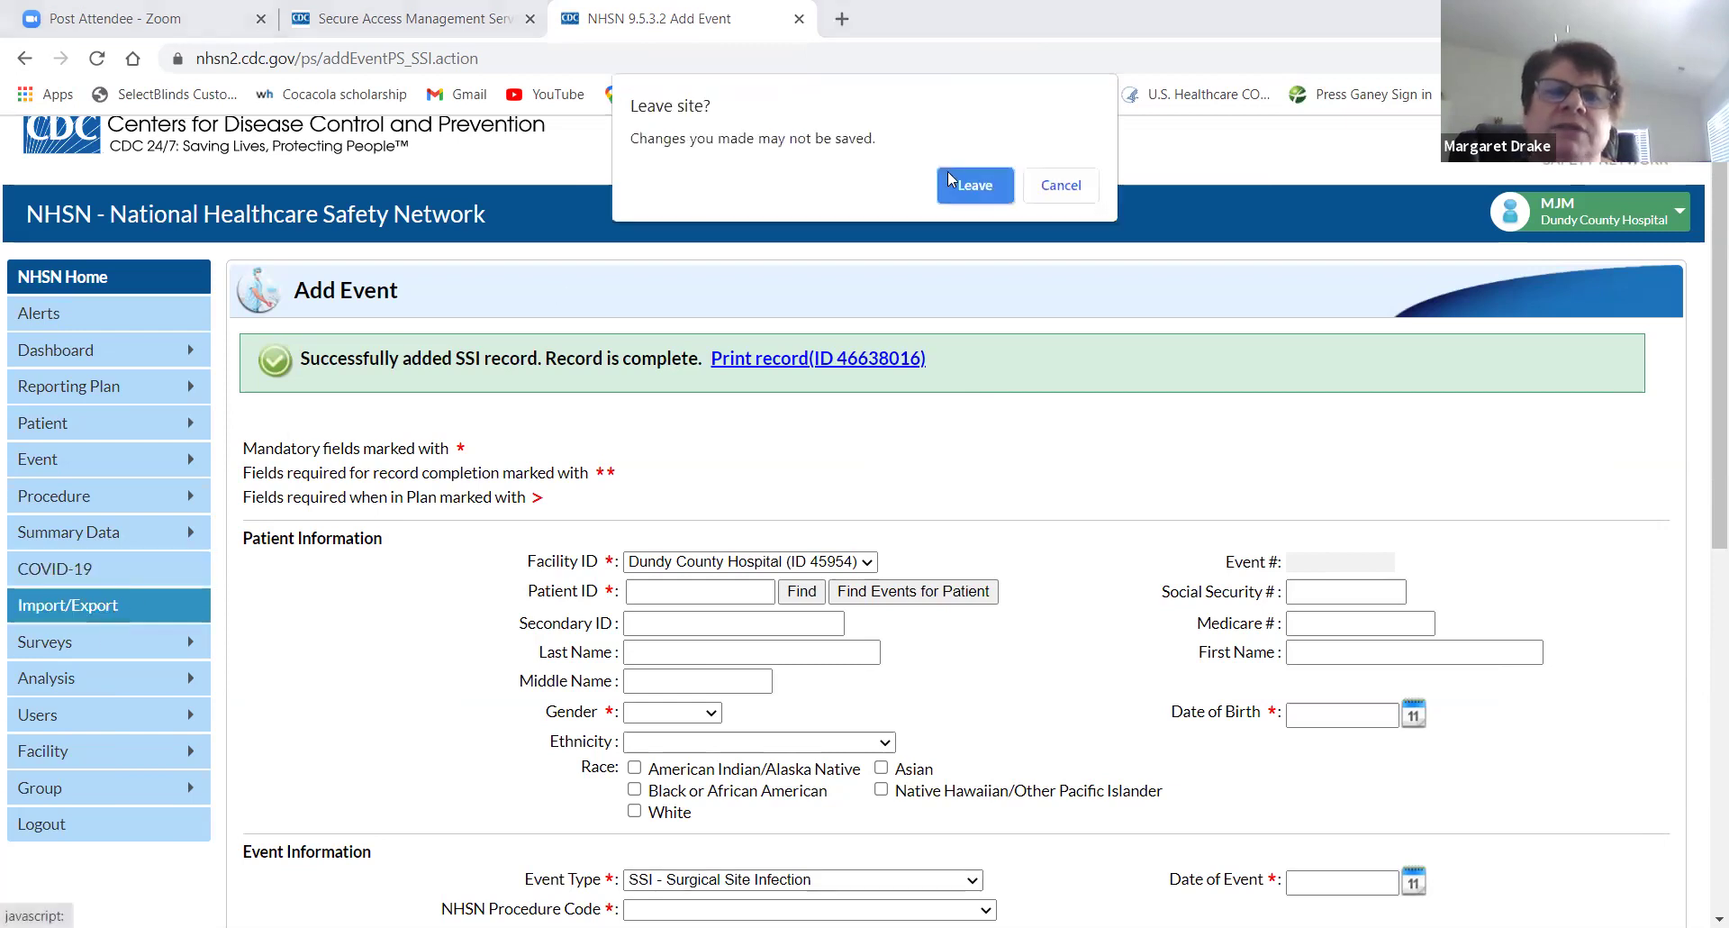
left_click(974, 189)
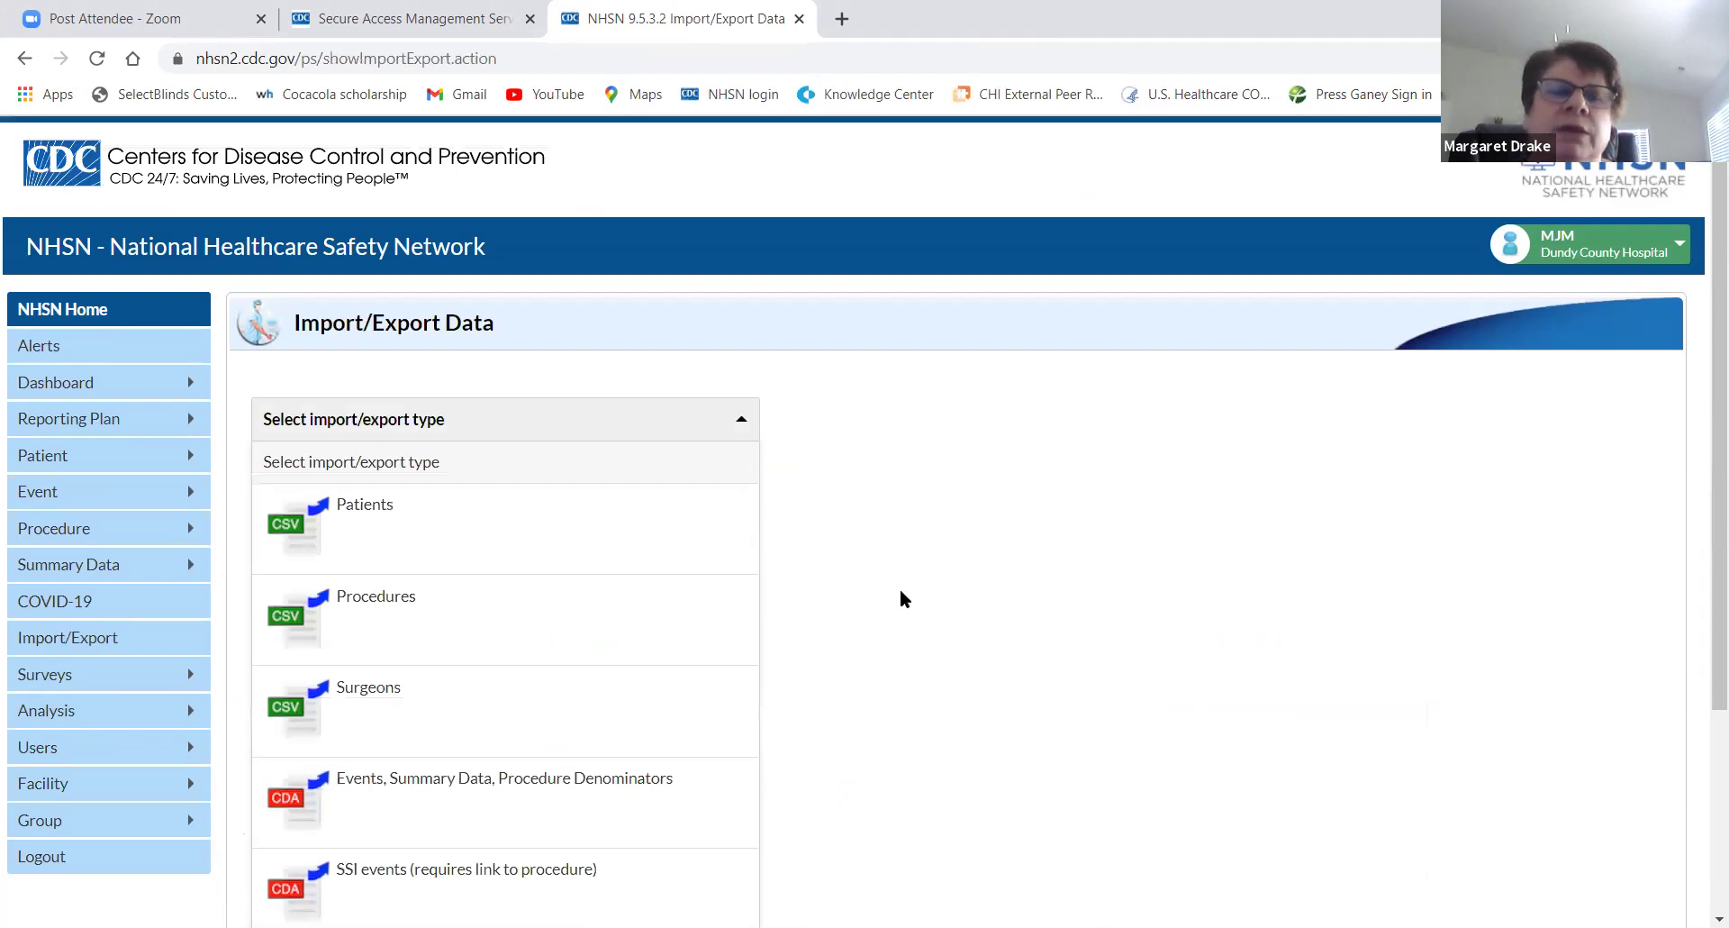
scroll(900, 595, "down", 3)
scroll(901, 596, "up", 1)
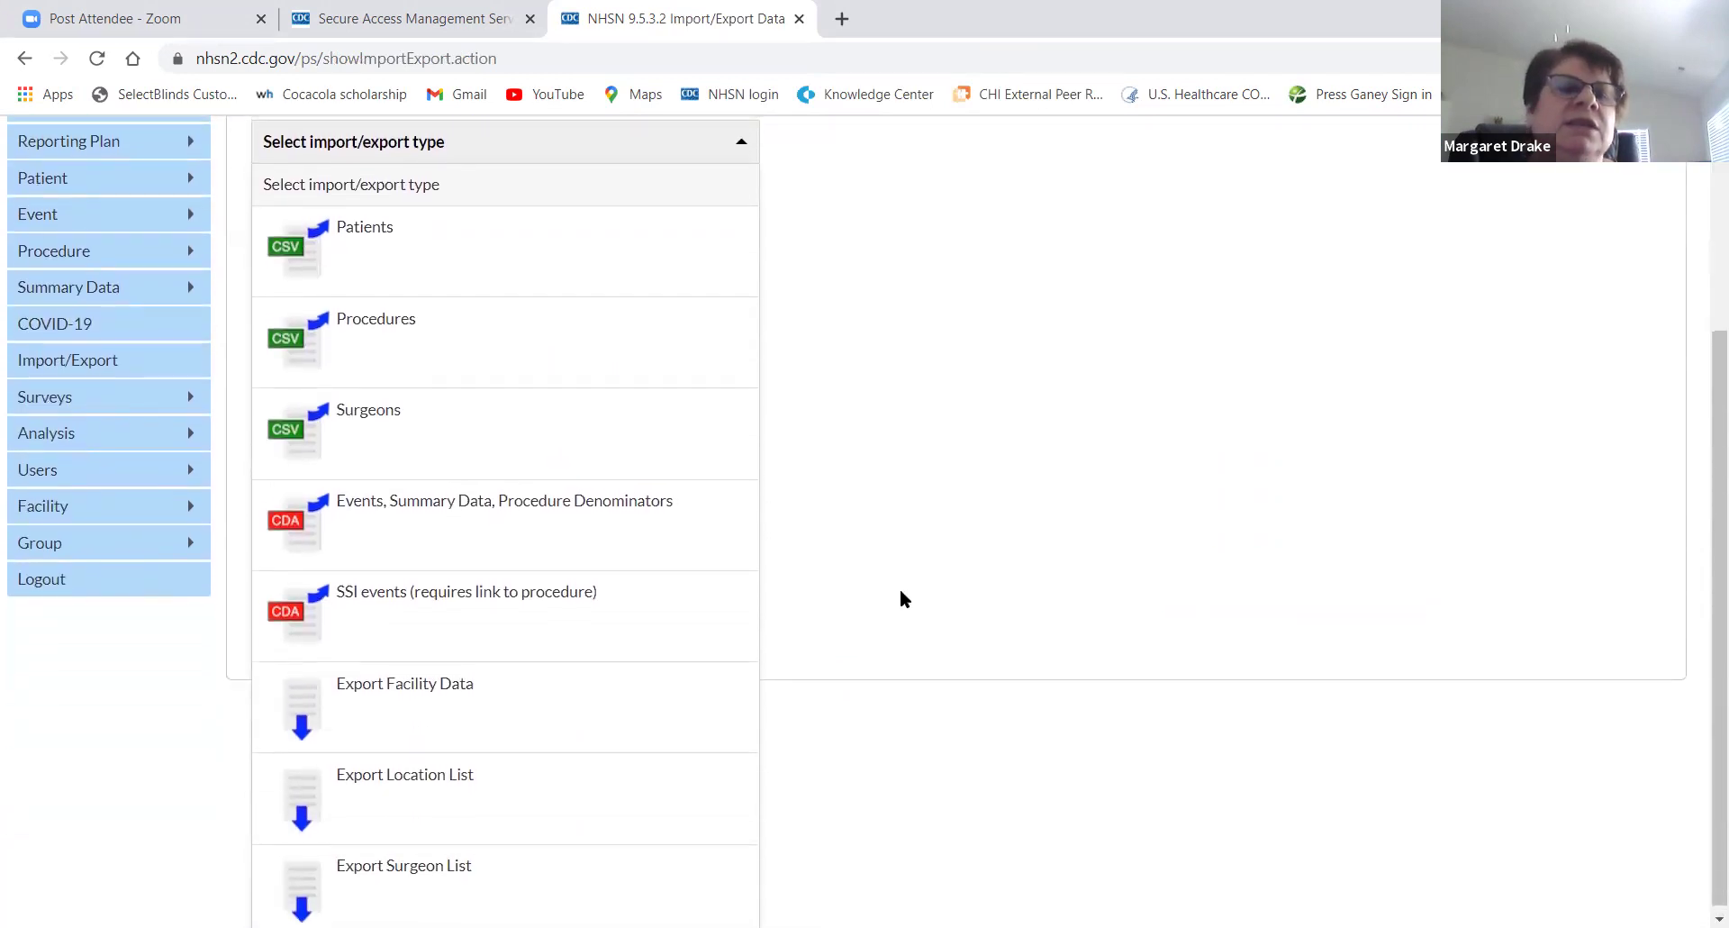